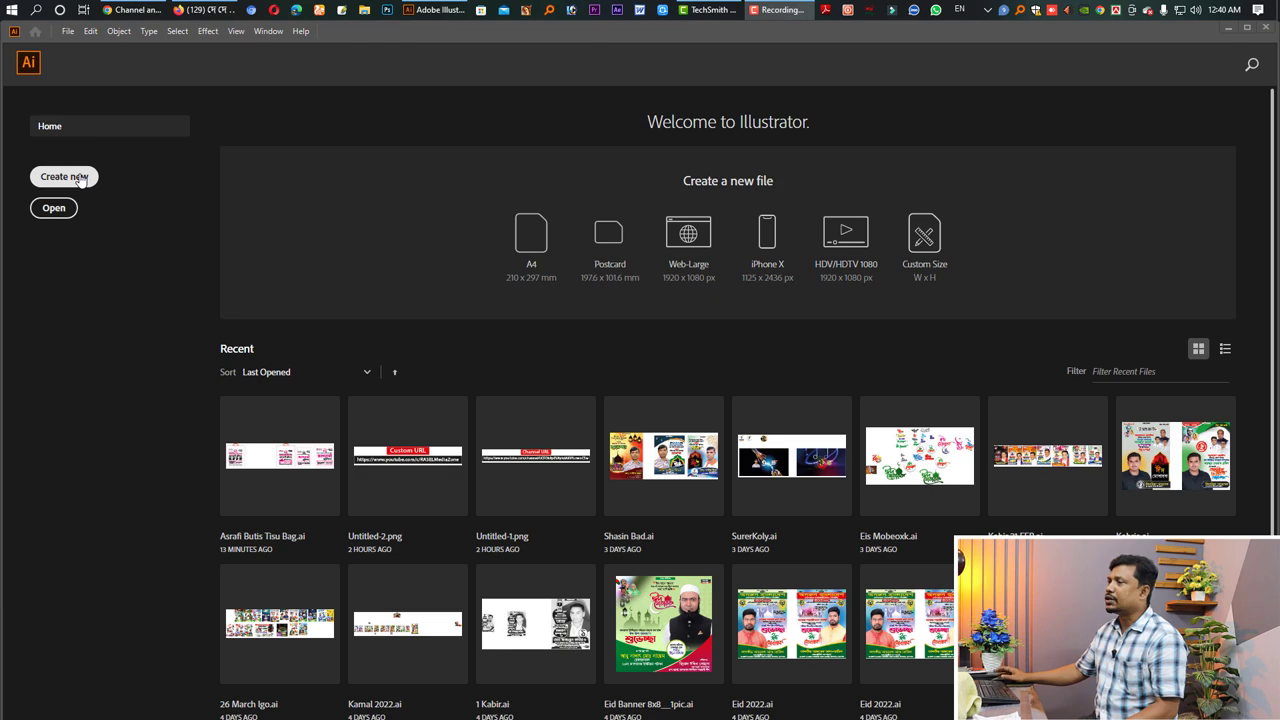
Create a new A4 document and show its rulers in inches
left_click(82, 178)
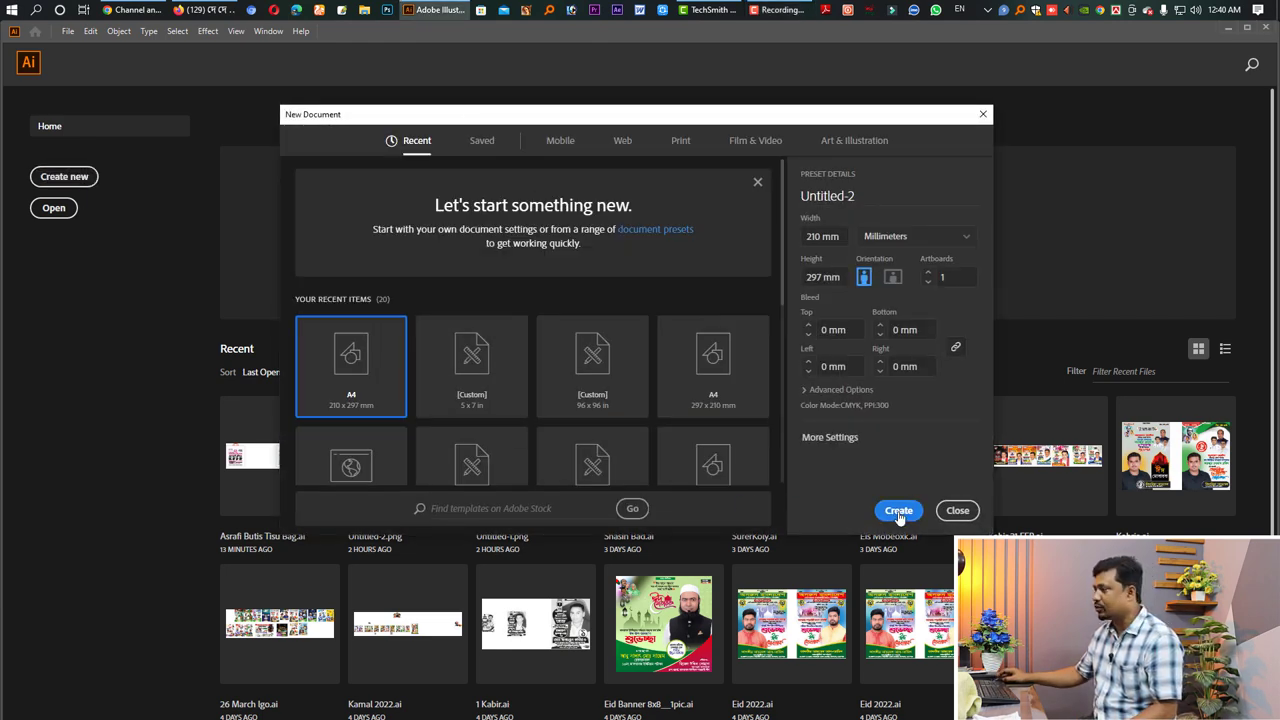
left_click(899, 512)
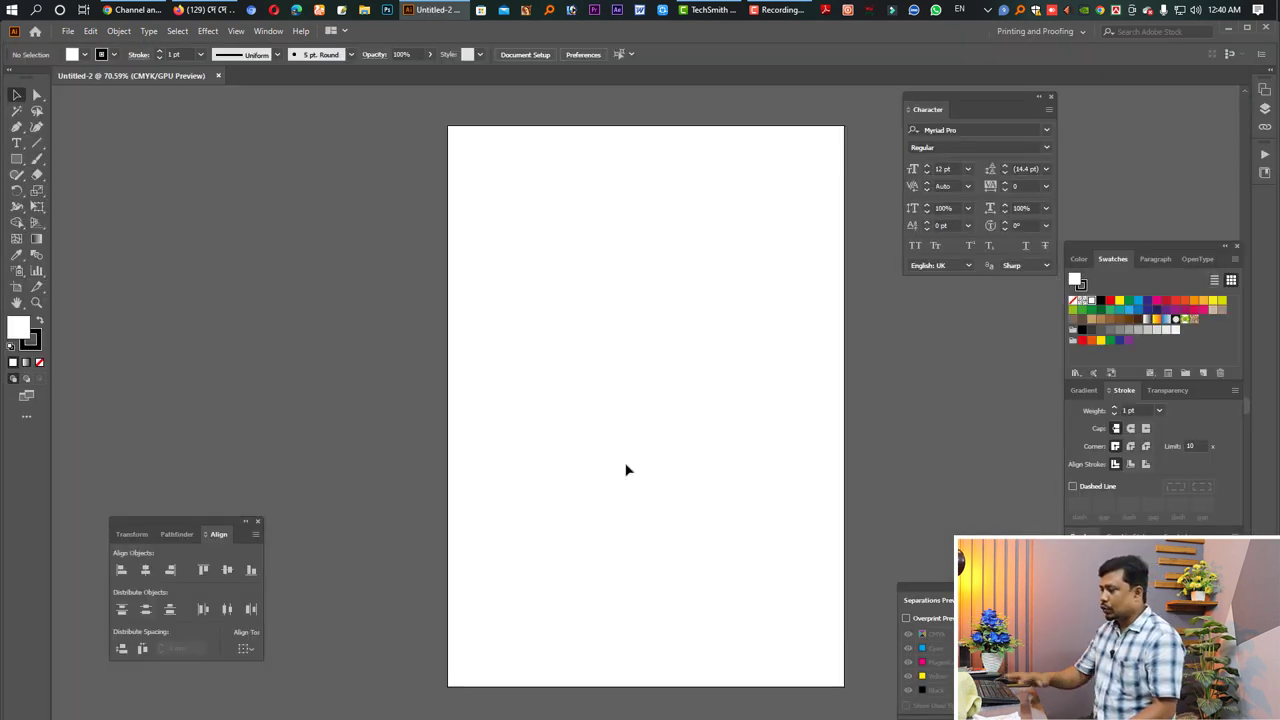
key("ctrl+r")
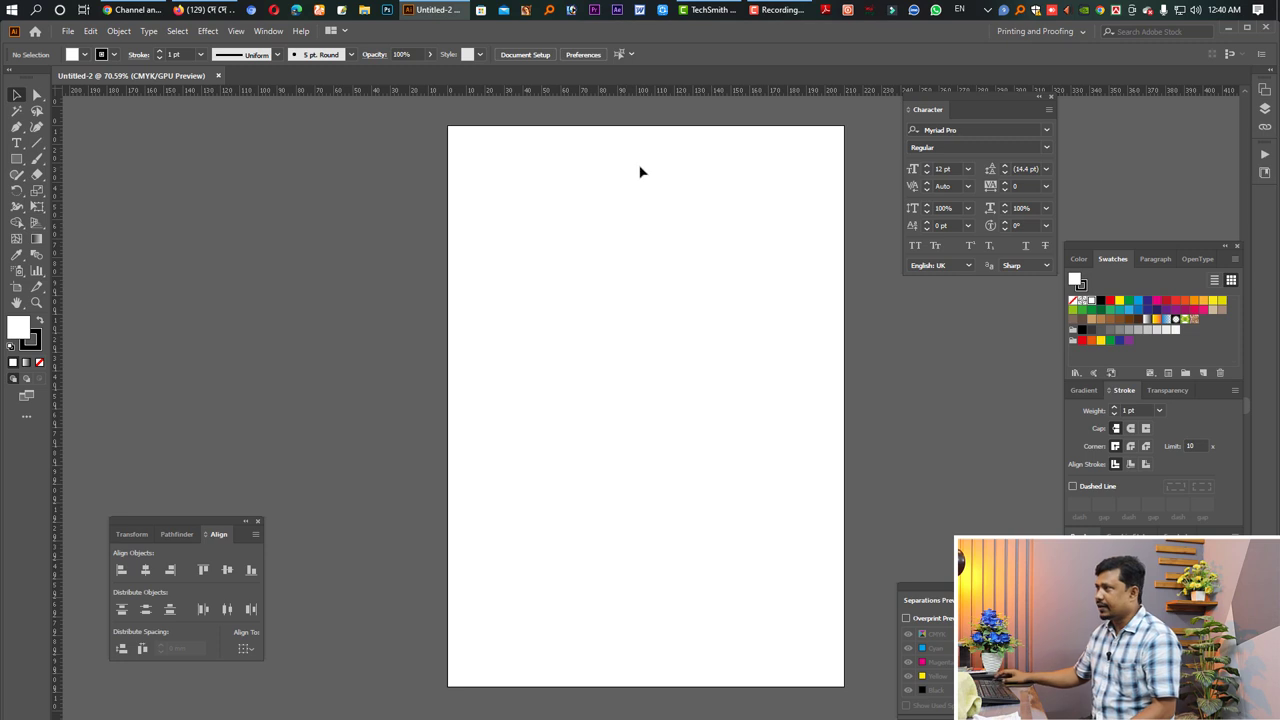
right_click(604, 90)
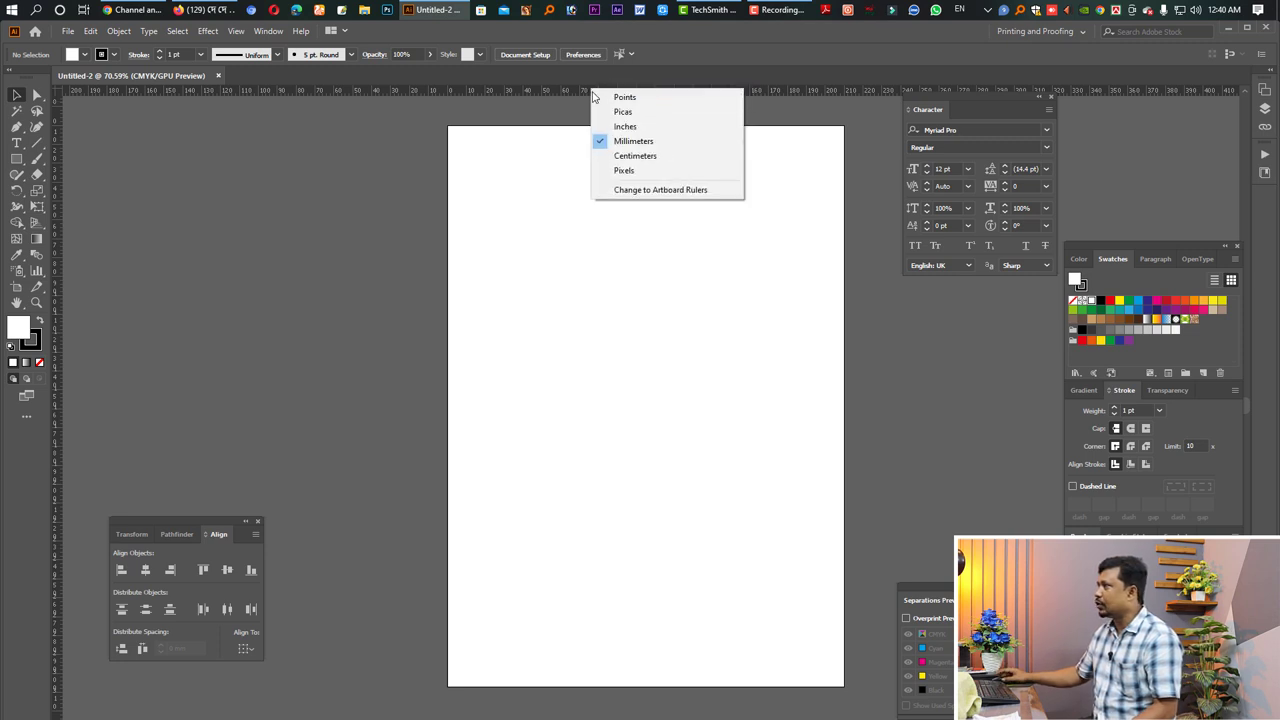
left_click(637, 128)
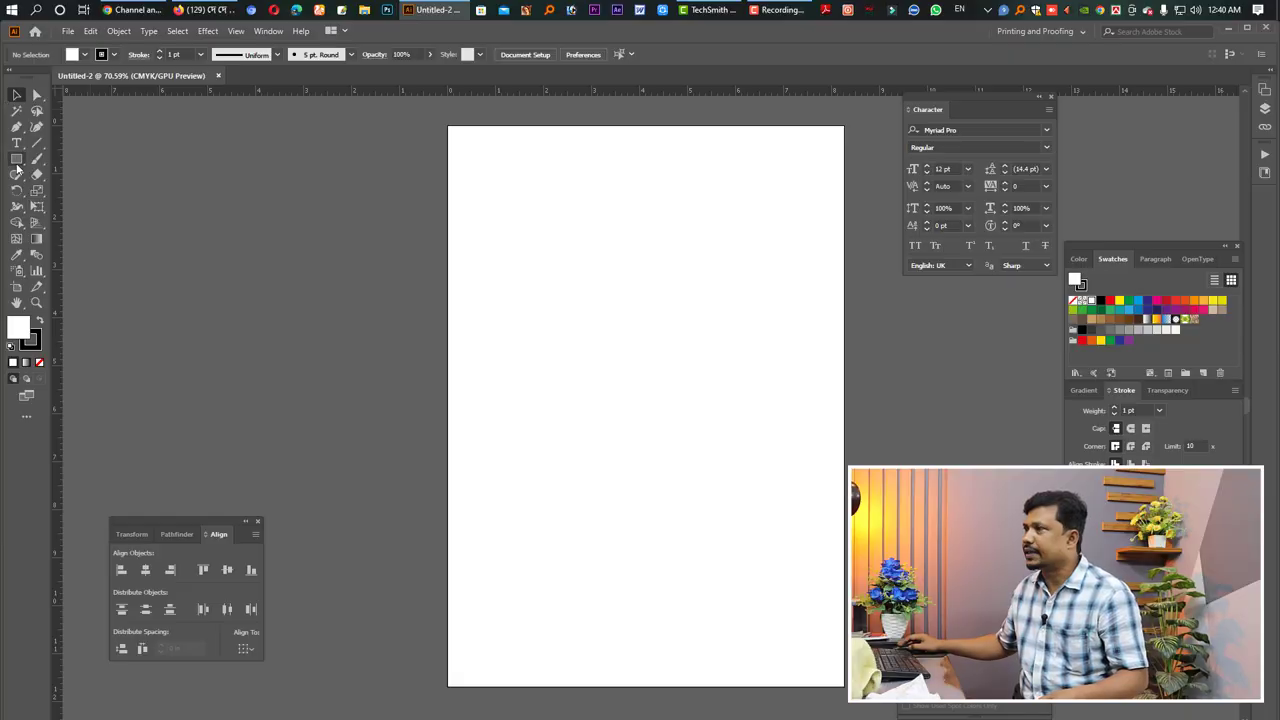
Add a white rectangle 2.2 in wide by 1.6 in high beside the artboard
left_click(16, 162)
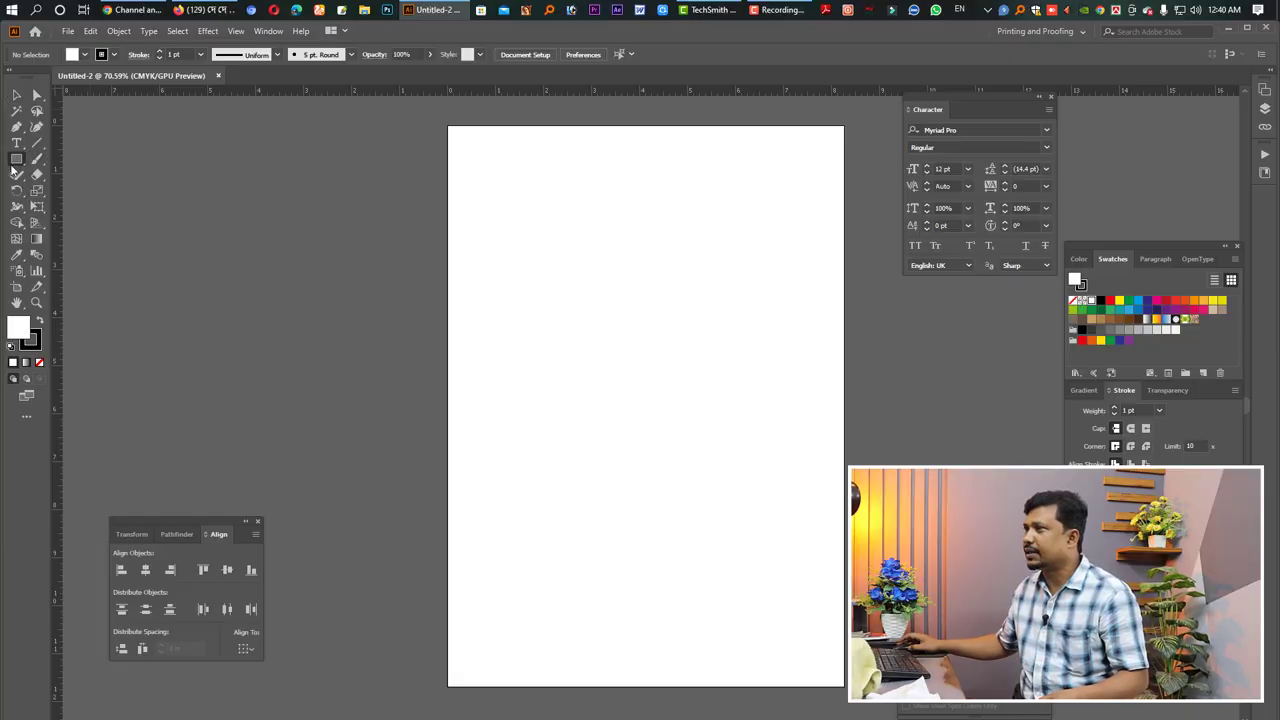
left_click(250, 222)
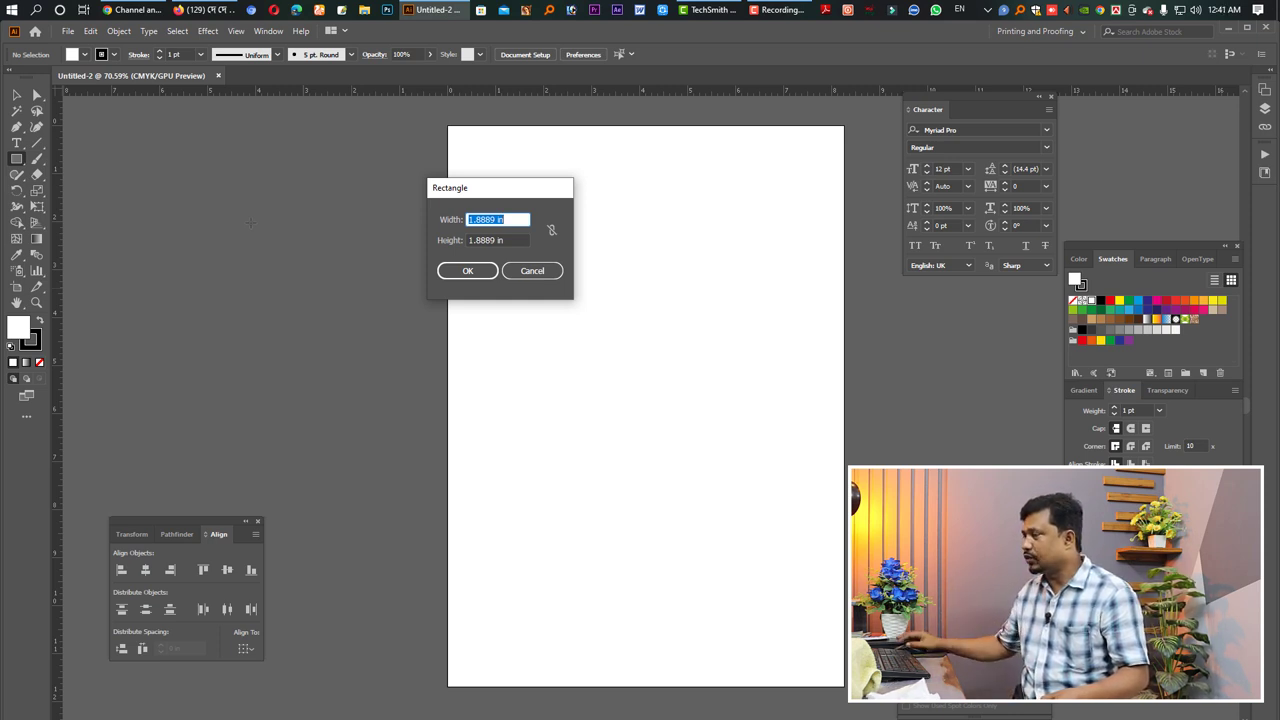
key("Tab")
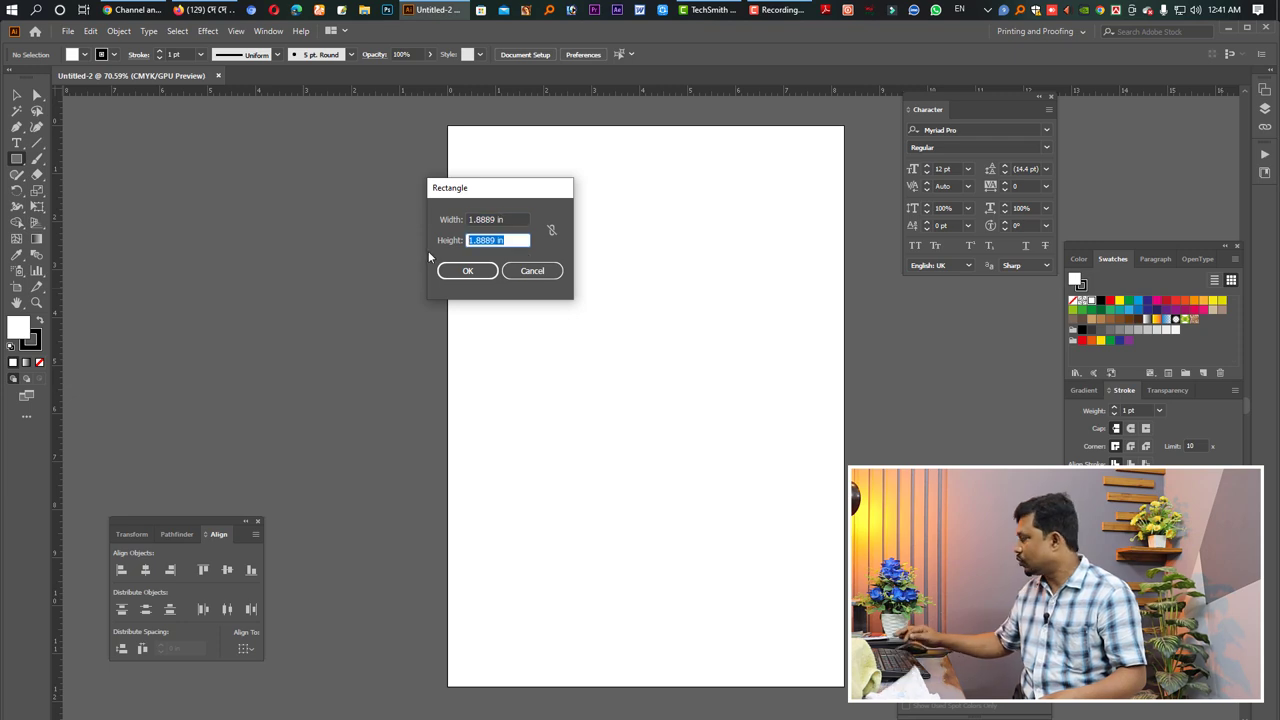
type("1.6")
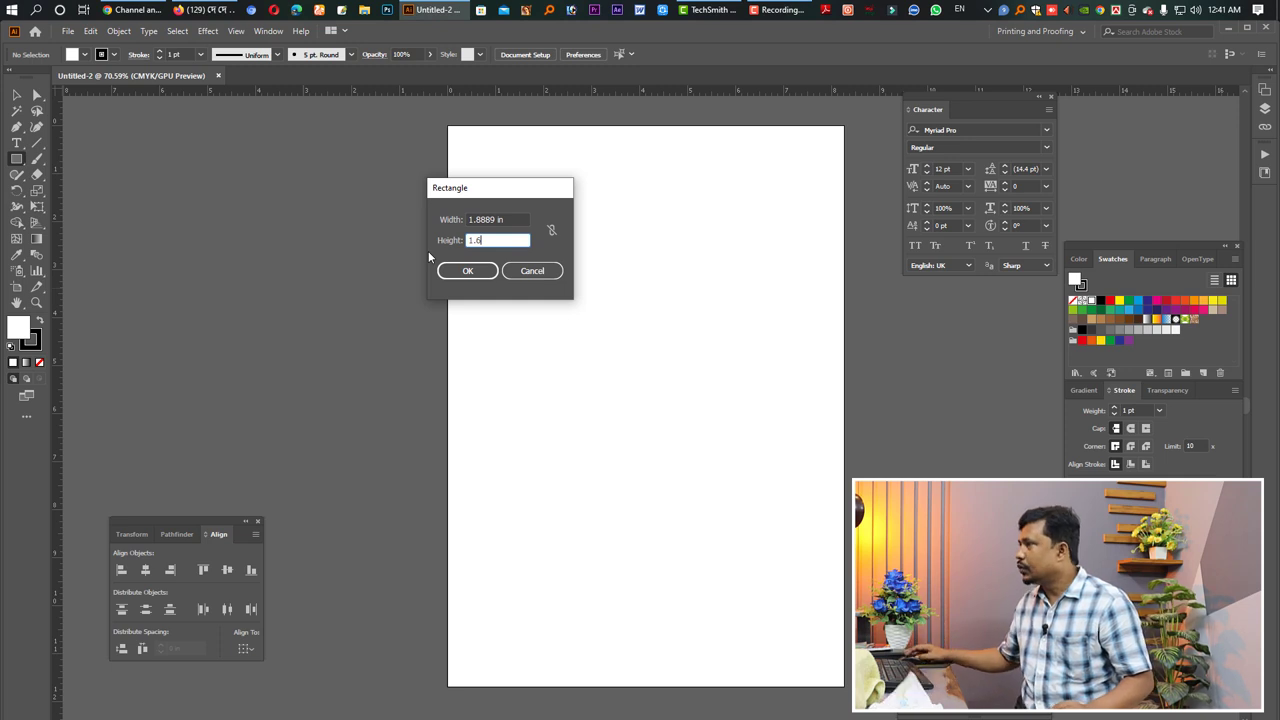
key("shift+Tab")
type("2.2")
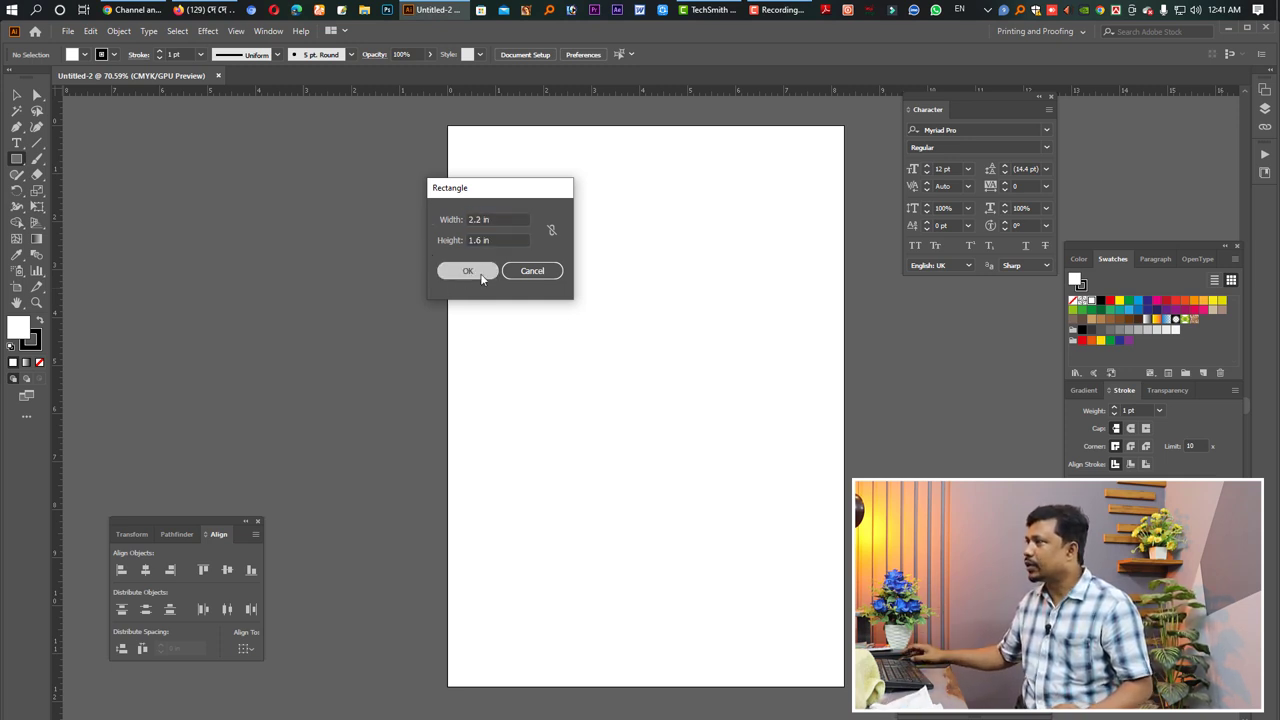
left_click(480, 272)
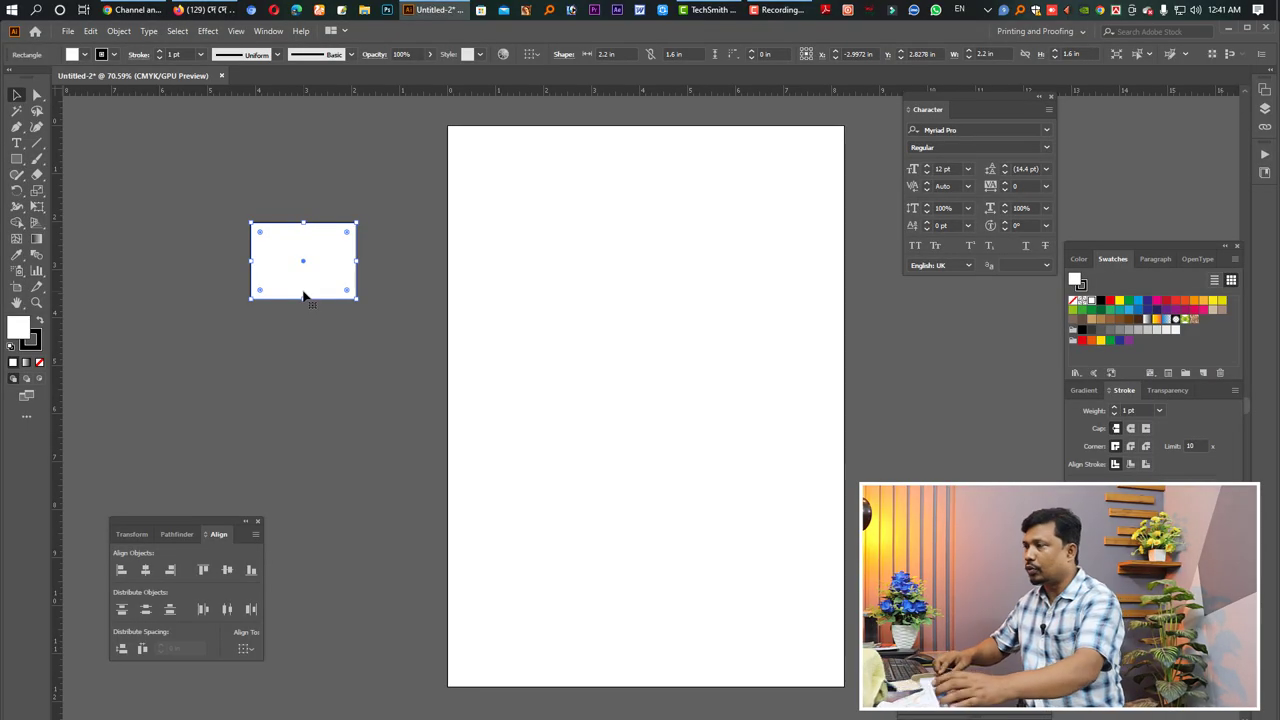
Shift the rectangle left and place a duplicate directly beside it
left_click_drag(281, 281, 182, 281)
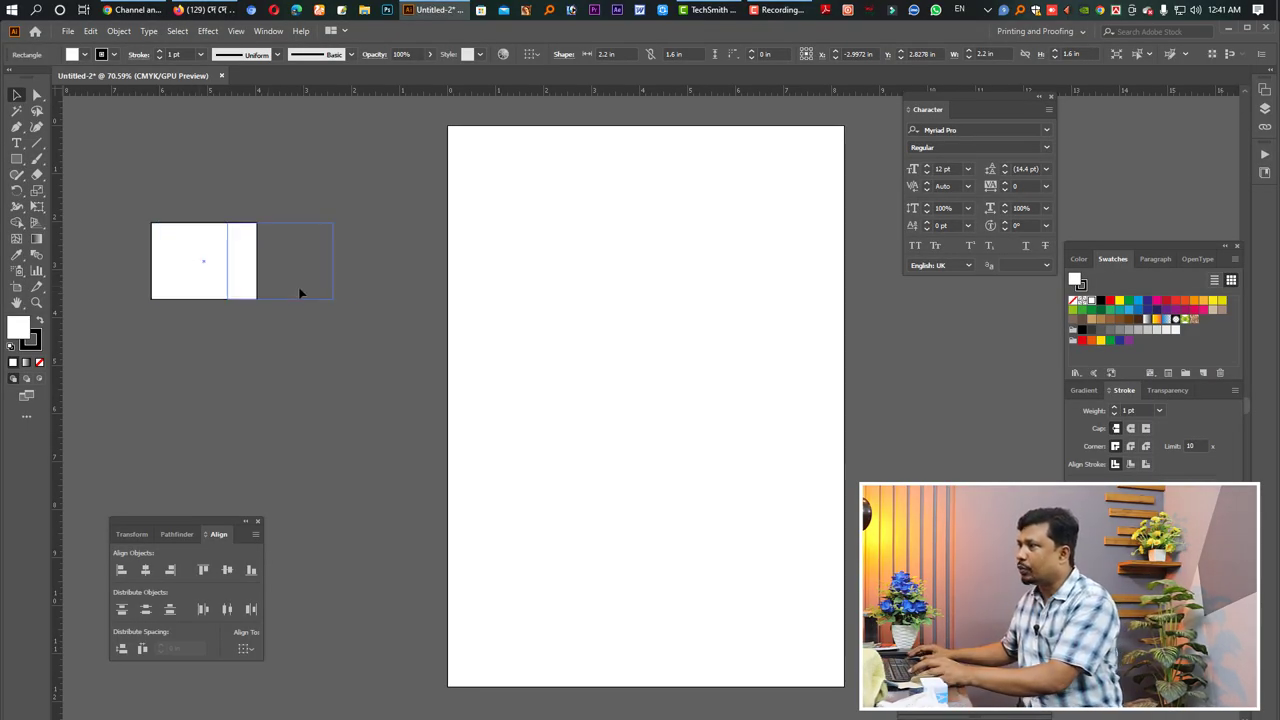
mouse_move(307, 293)
left_mouse_down()
mouse_move(254, 274)
mouse_move(161, 314)
left_mouse_up()
left_click(251, 266, "shift")
left_click(160, 312)
left_click(130, 289)
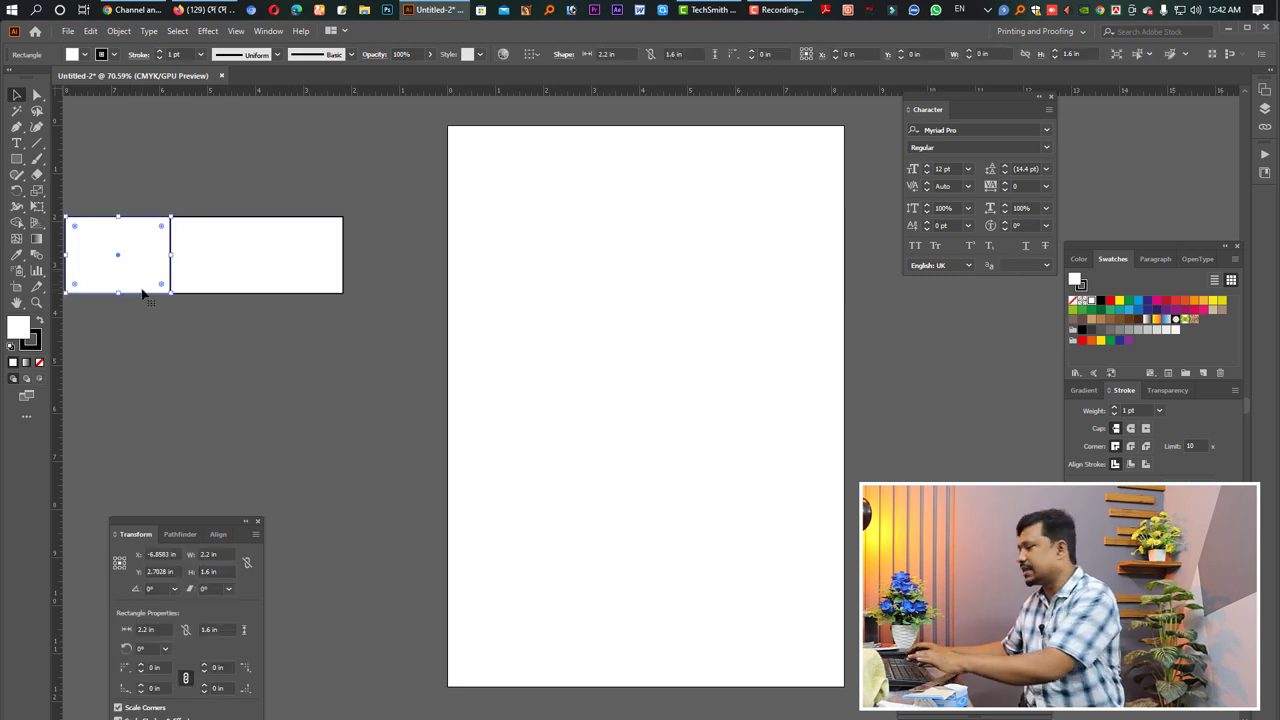
left_click(198, 326)
Copy the pair alongside to make a row of four adjoining panels
left_click_drag(198, 326, 128, 223)
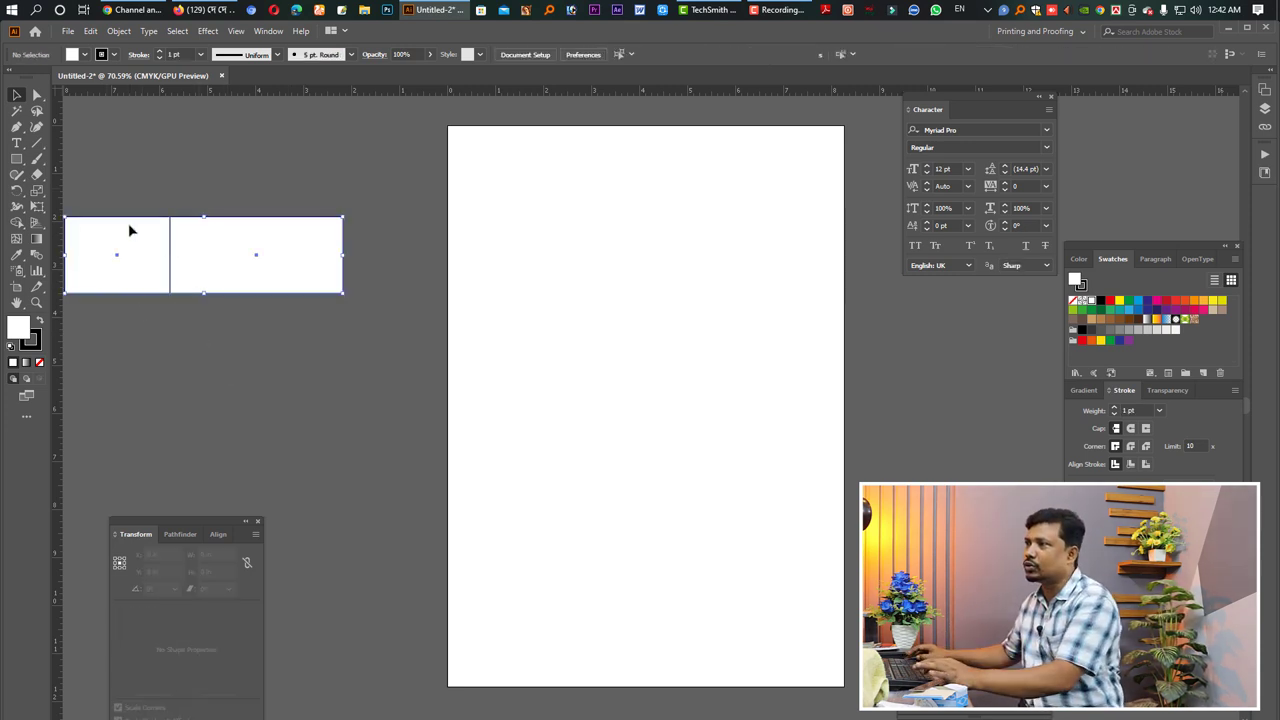
left_click_drag(151, 266, 421, 280)
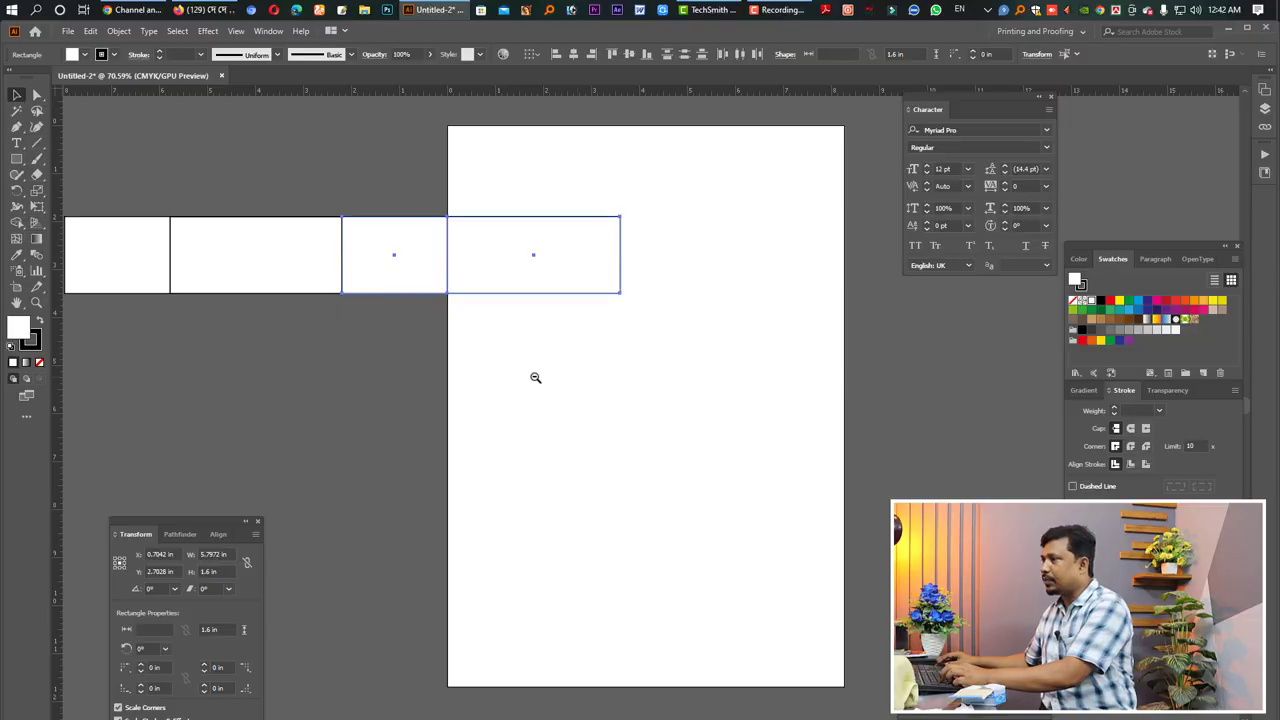
left_click(535, 377, "alt")
left_click_drag(628, 382, 737, 428)
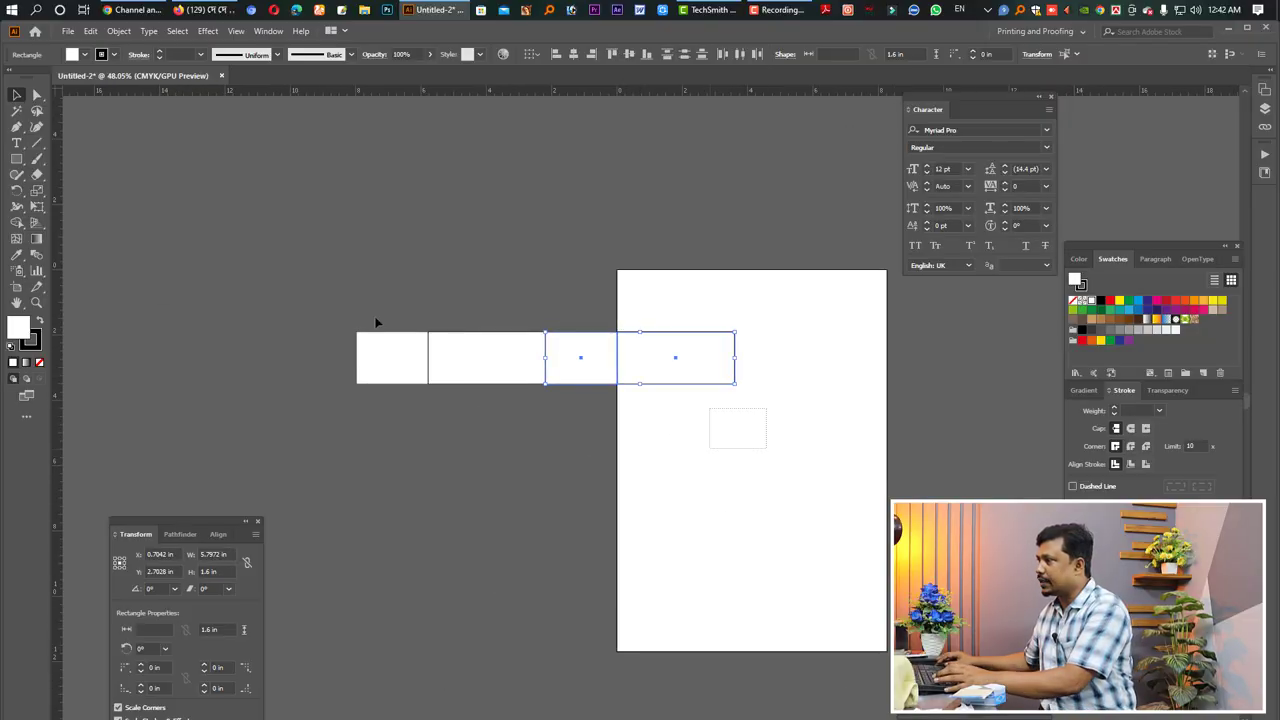
left_click(320, 402)
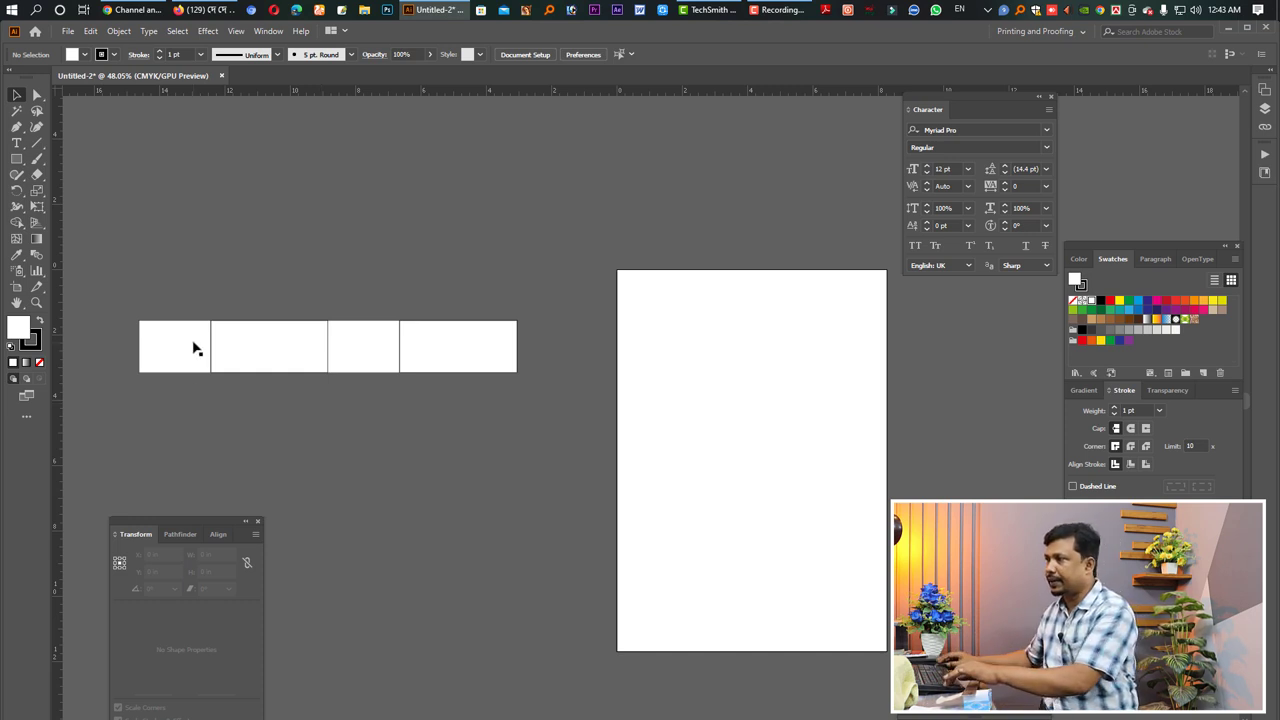
Set the upper flap's width to 1.25 in and copy it above the third panel
left_click(194, 293)
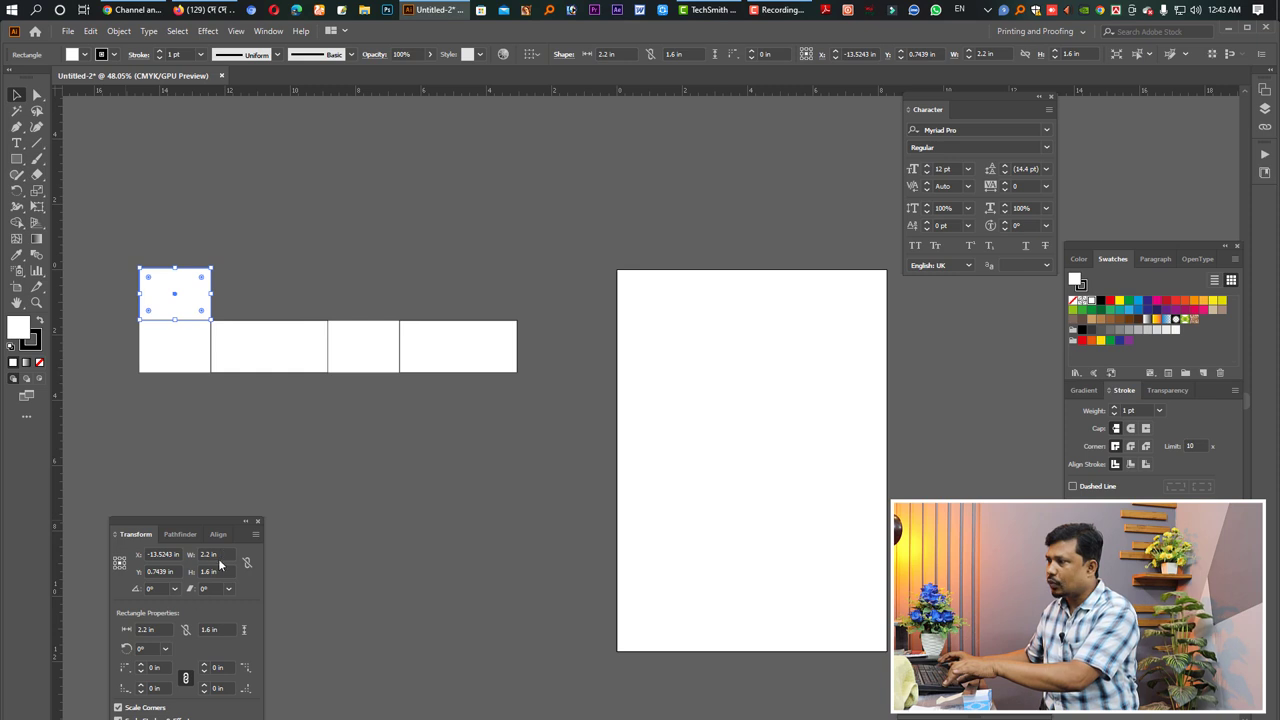
type("25")
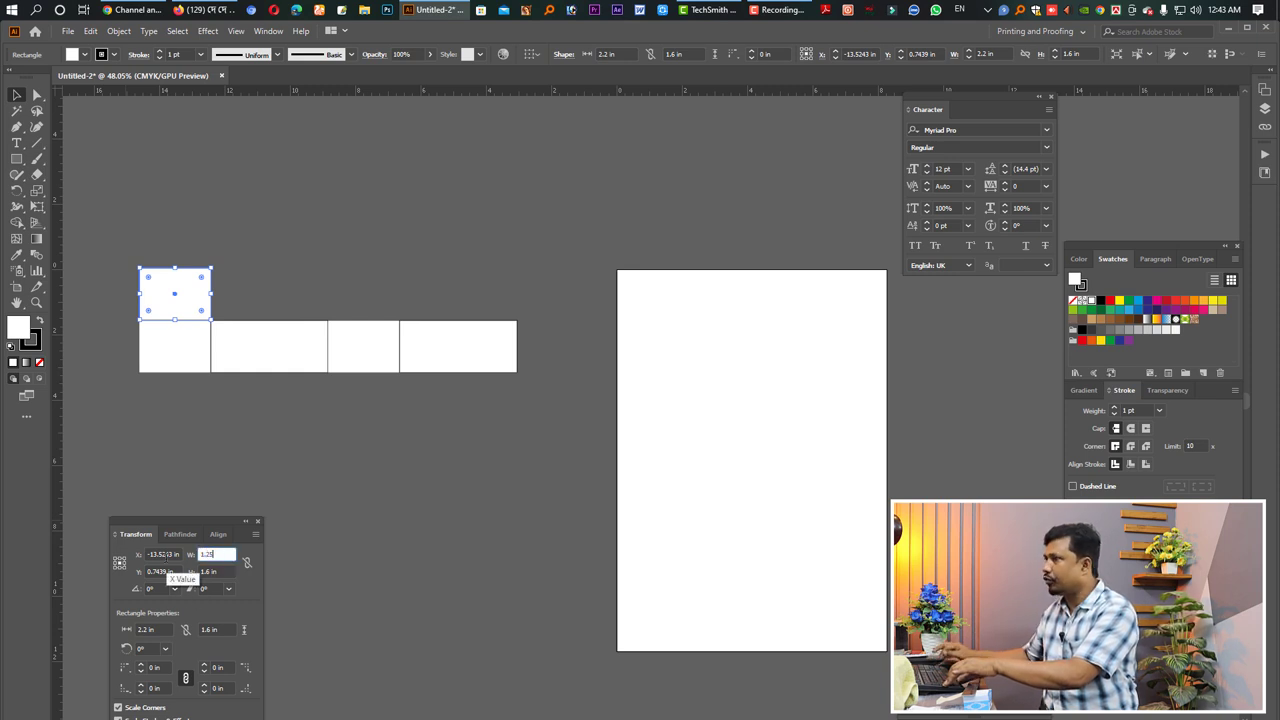
key("Return")
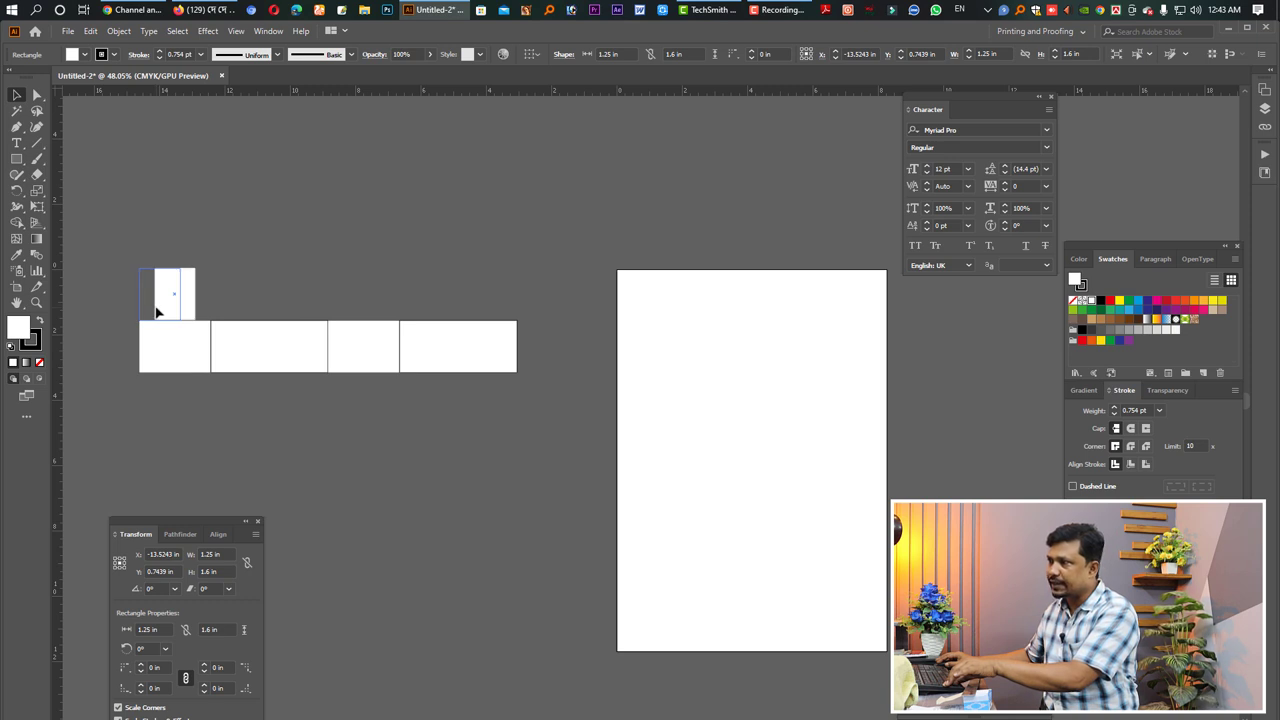
mouse_move(157, 316)
left_mouse_down()
mouse_move(369, 318)
mouse_move(305, 319)
mouse_move(346, 321)
left_mouse_up()
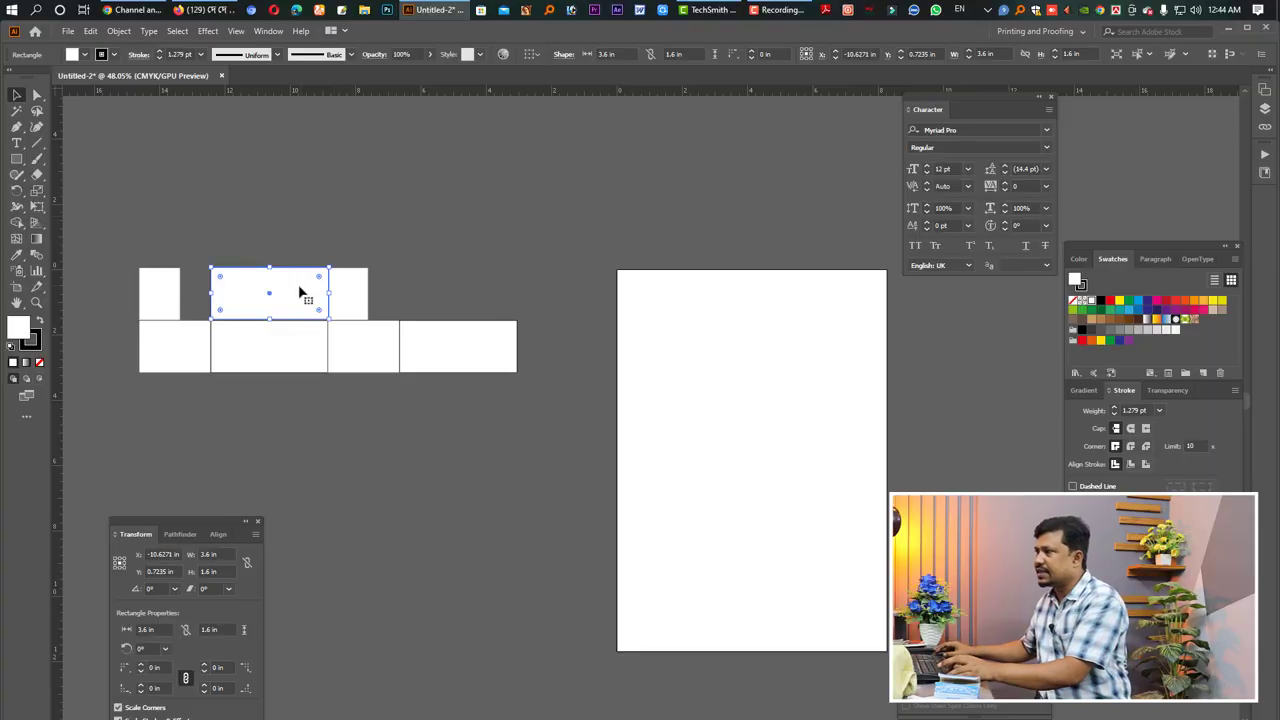
Copy the wide 3.6 in panel up as the lid and cap it with a 0.25 in strip
left_click_drag(300, 291, 300, 238)
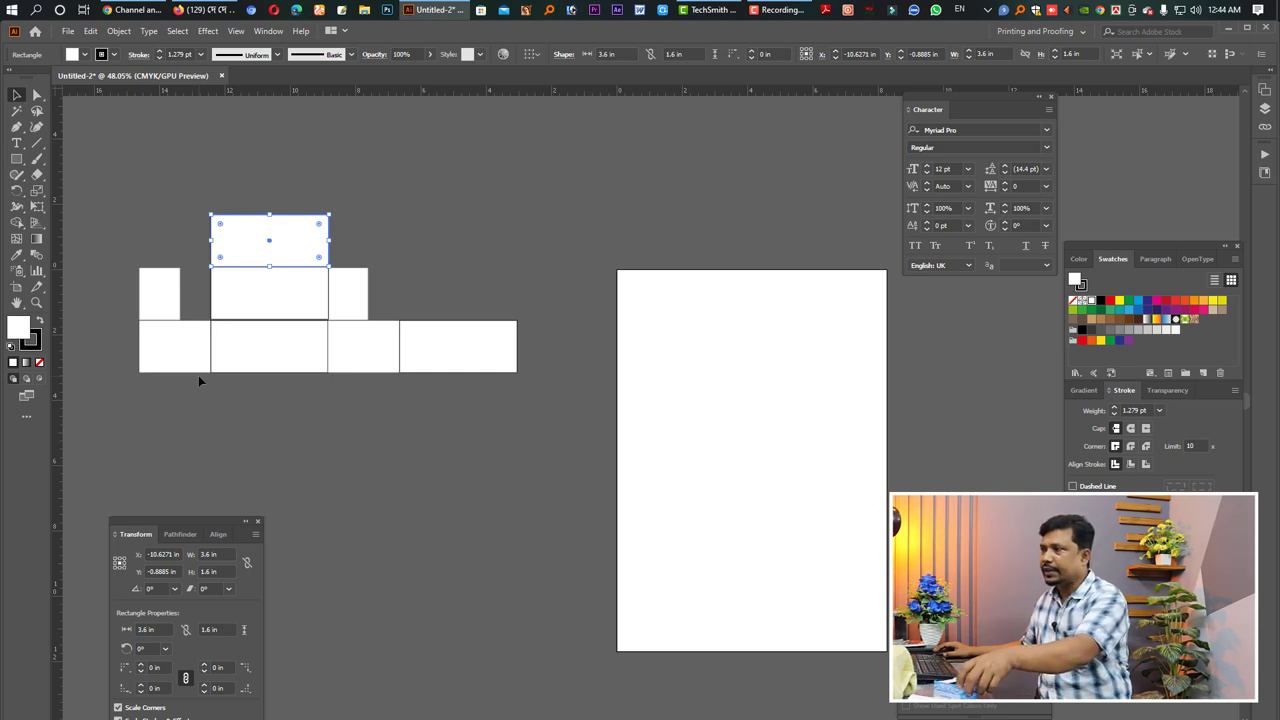
left_click(167, 311)
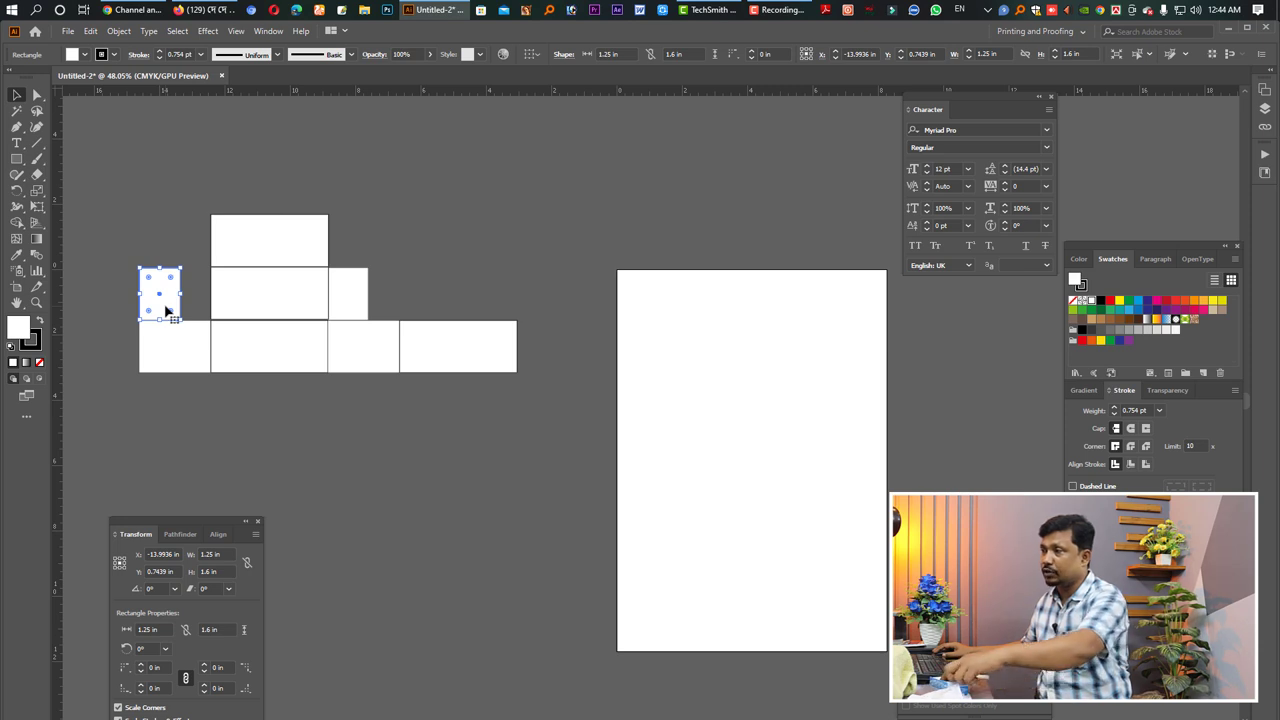
left_click(276, 255)
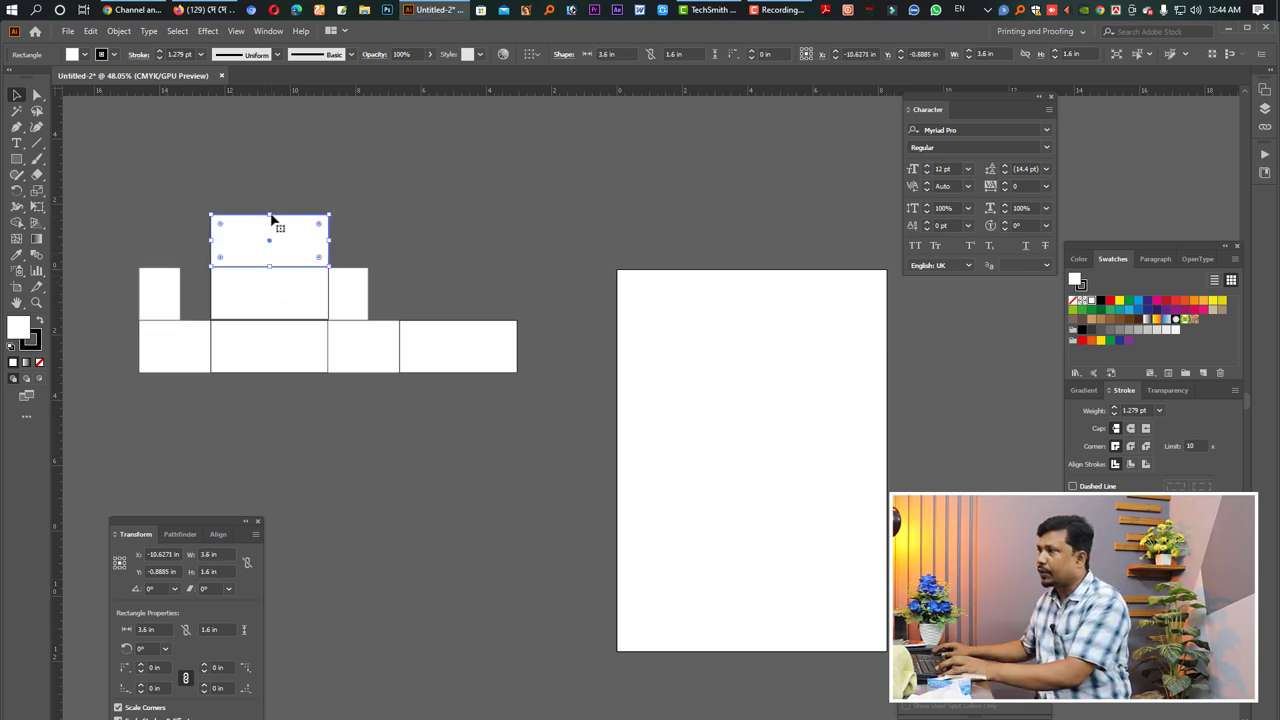
left_click(215, 571)
type("0.25")
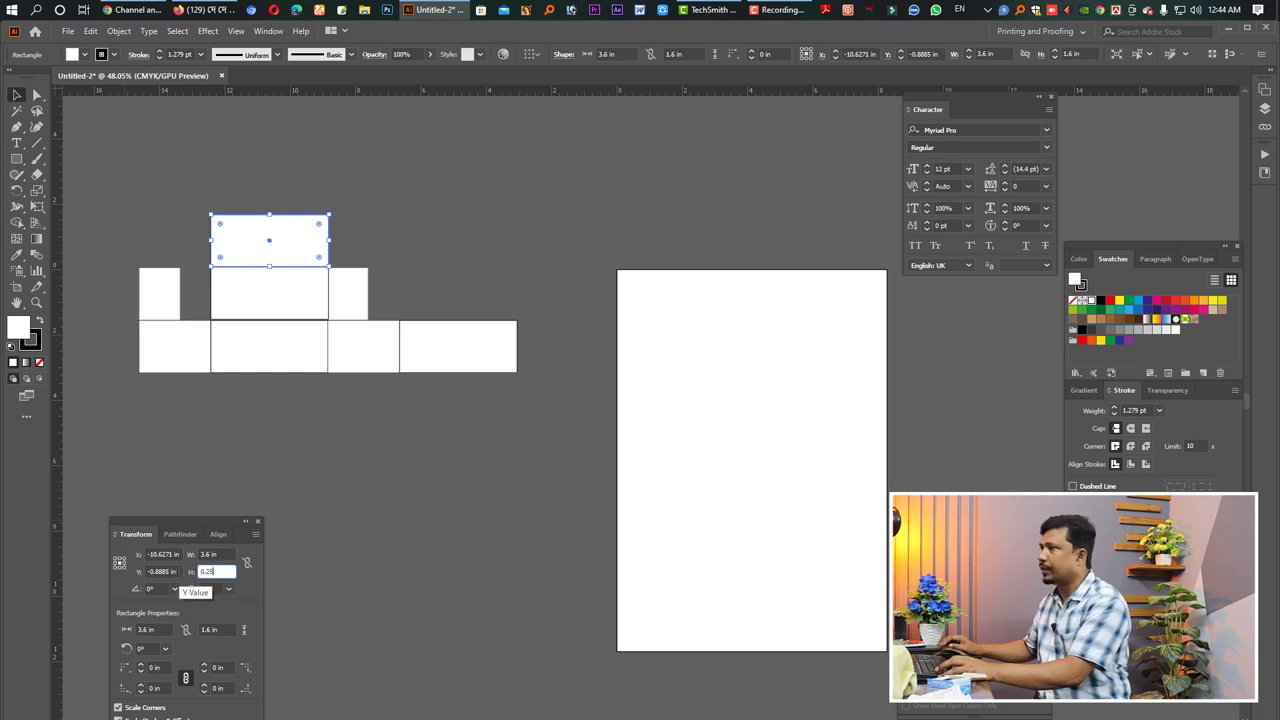
key("Return")
left_click_drag(313, 242, 314, 263)
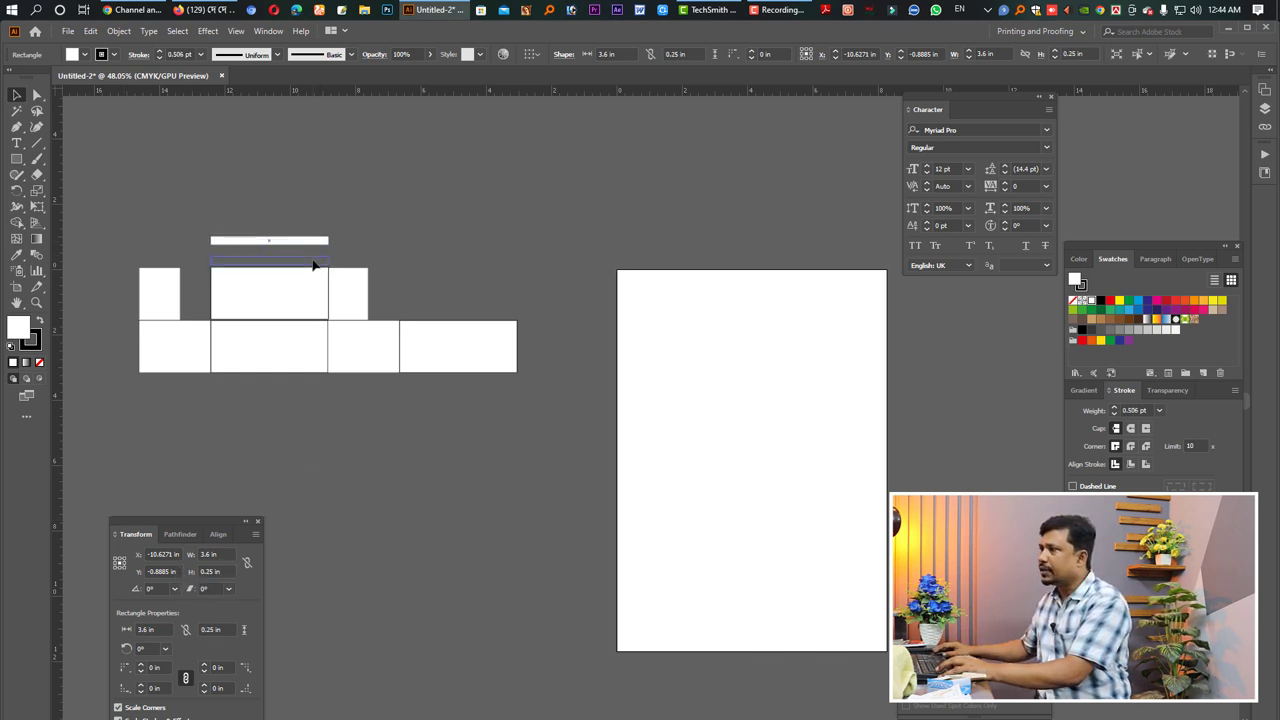
left_click(383, 274)
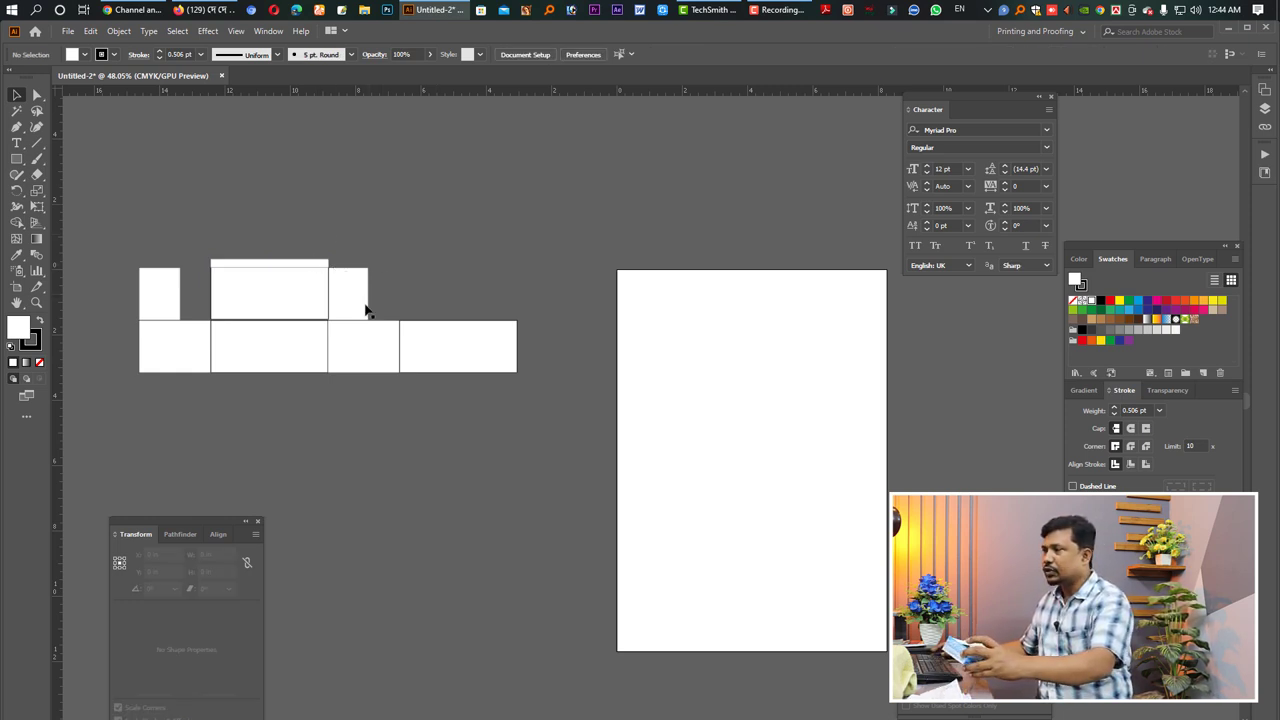
Align the three upper-tier panels along their bottom edges
left_click(305, 359)
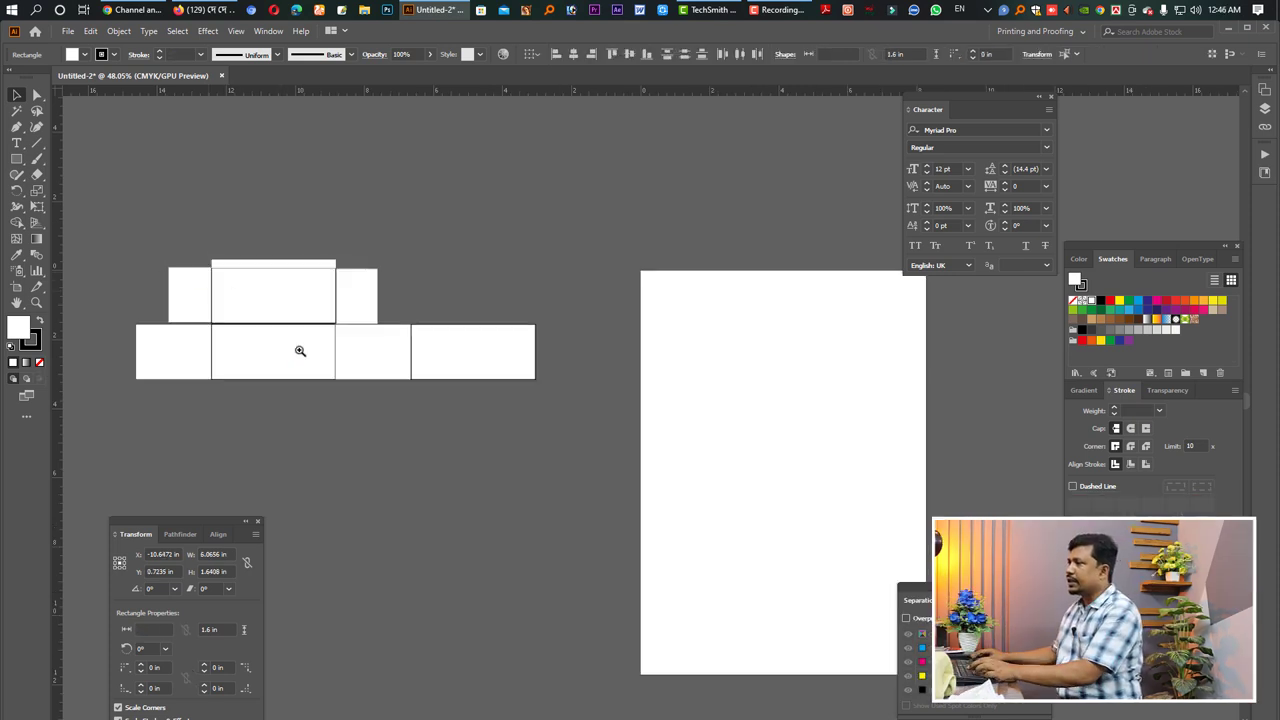
left_click(300, 351)
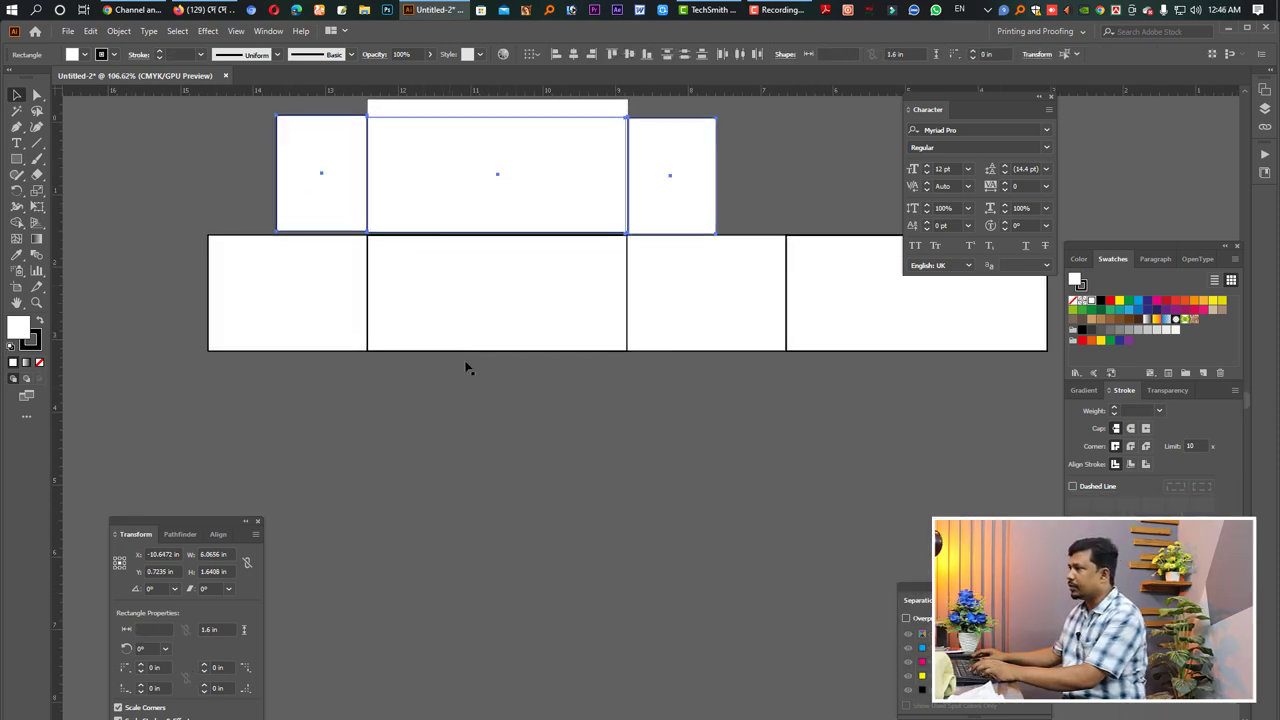
left_click(589, 277)
key("Tab")
scroll(652, 267, "down", 2)
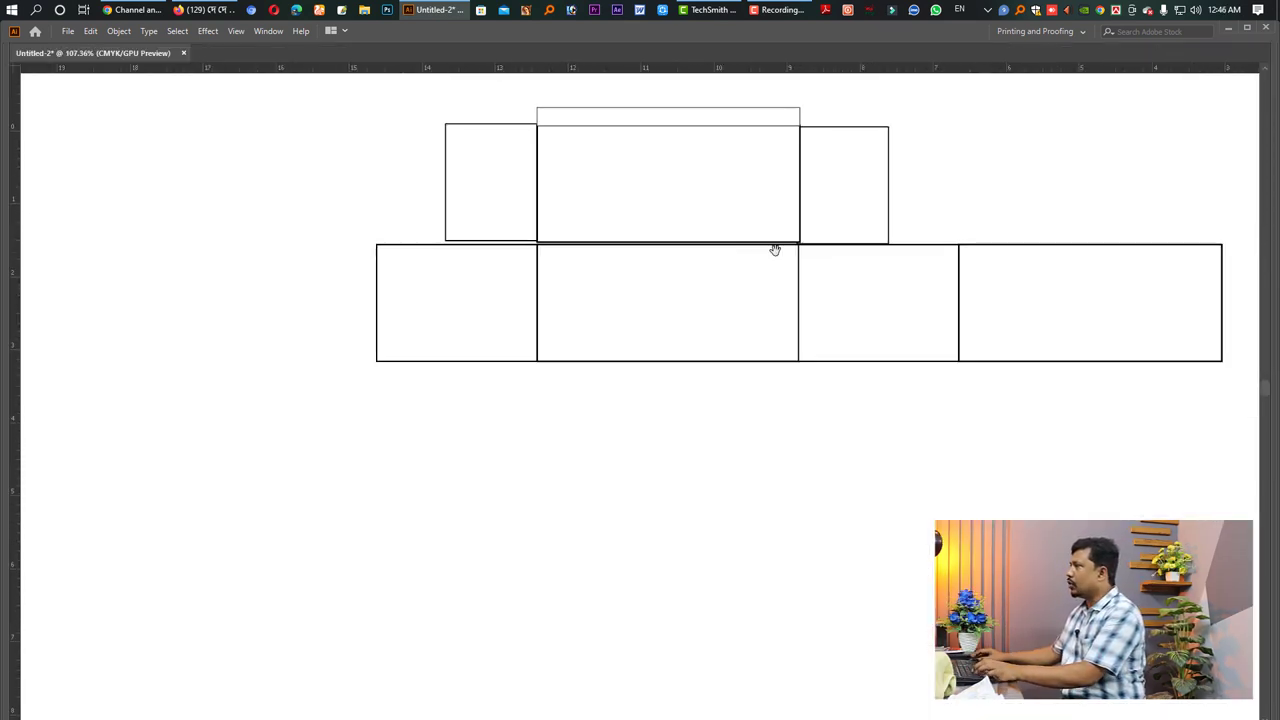
left_click(631, 201)
key("Tab")
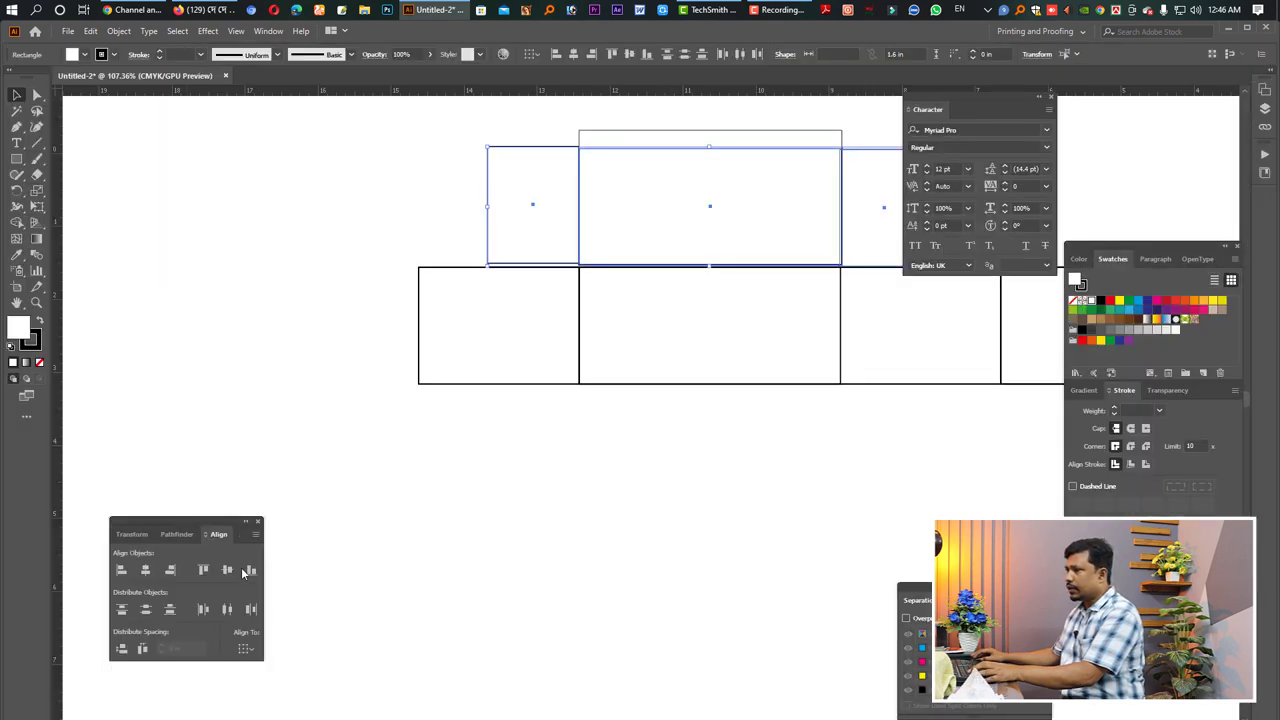
left_click(250, 571)
key("Tab")
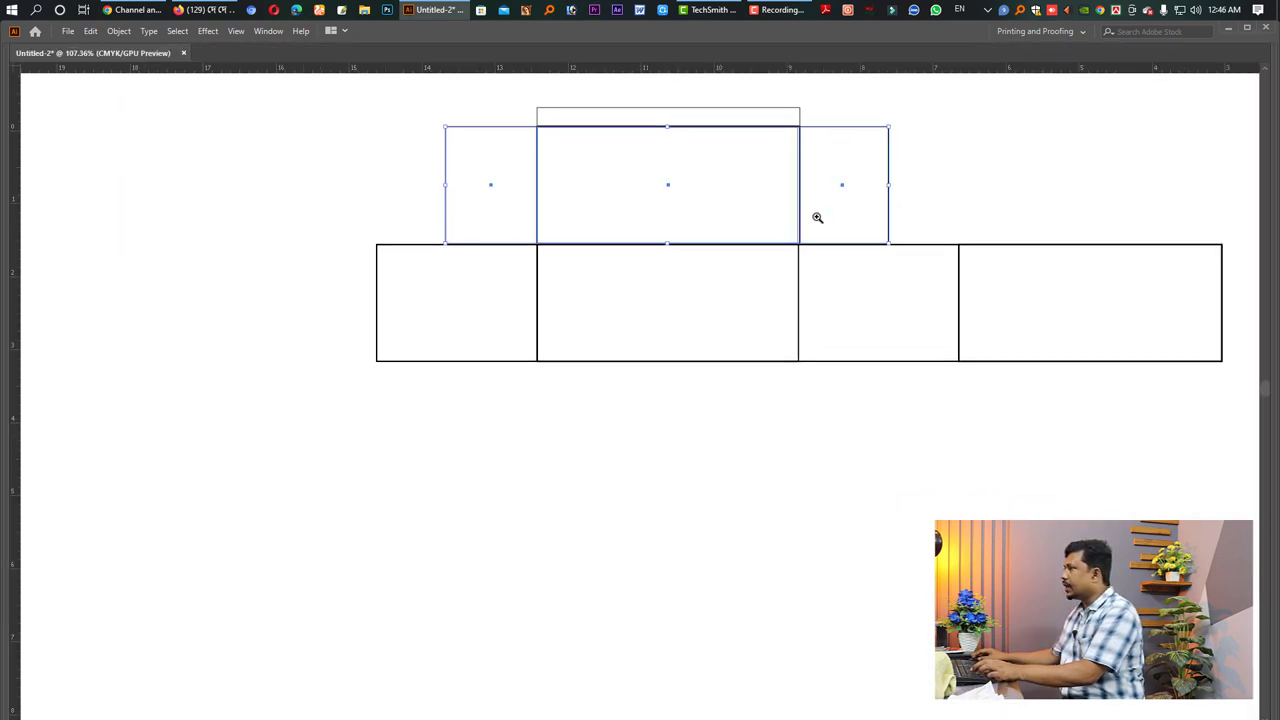
scroll(814, 217, "up", 2)
key("ctrl+shift+a")
scroll(860, 354, "up", 2)
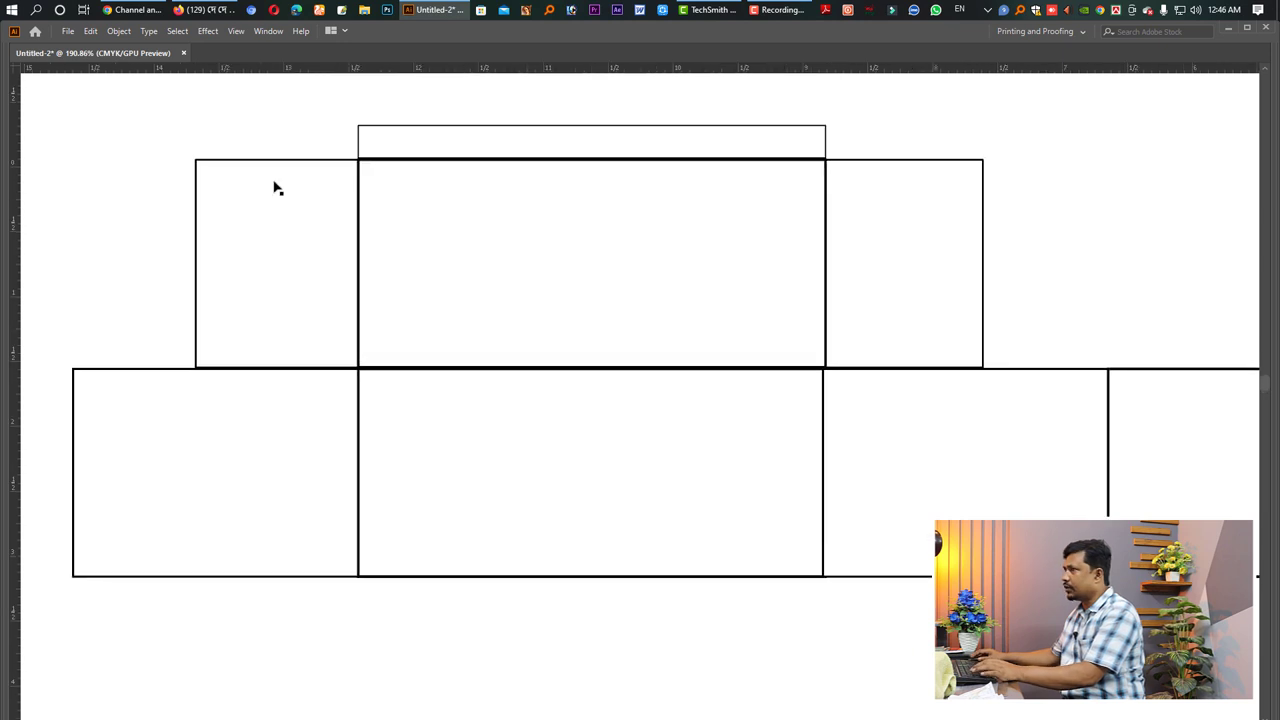
Nudge the left and middle rectangles left and align the right rectangles by their left edges
left_click_drag(268, 106, 505, 557)
key("shift+Left")
key("shift+Left")
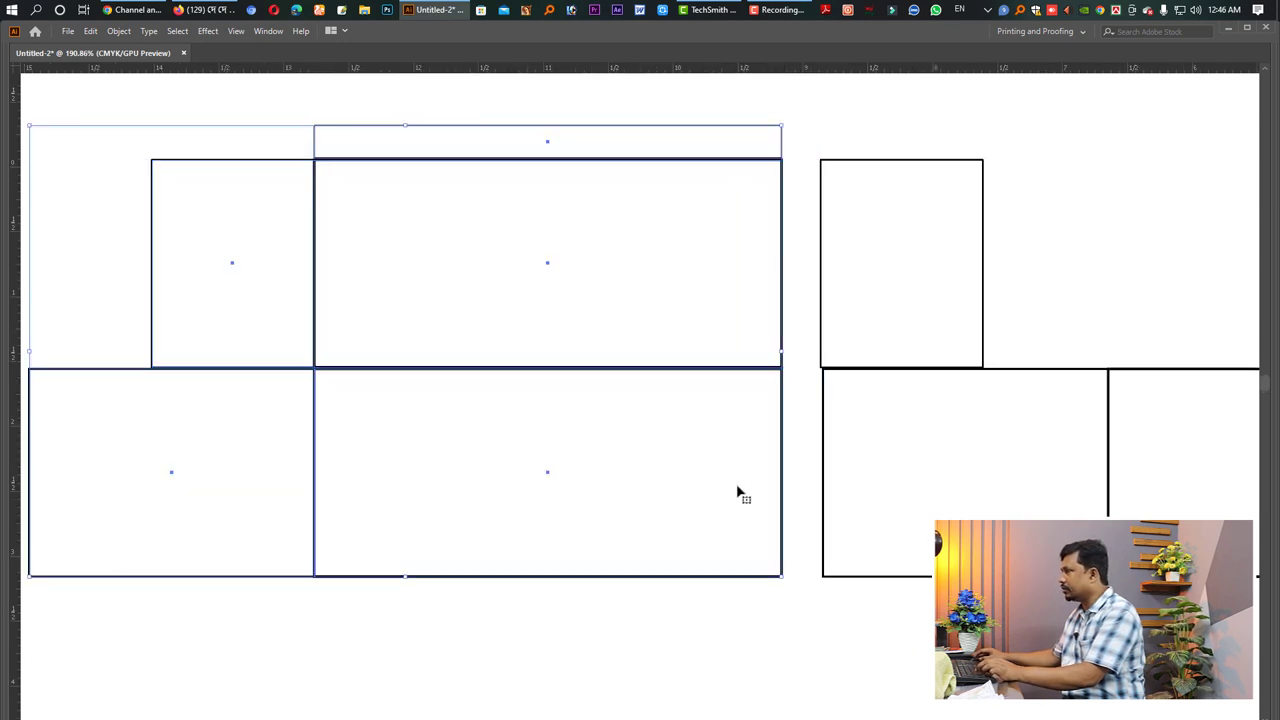
key("Tab")
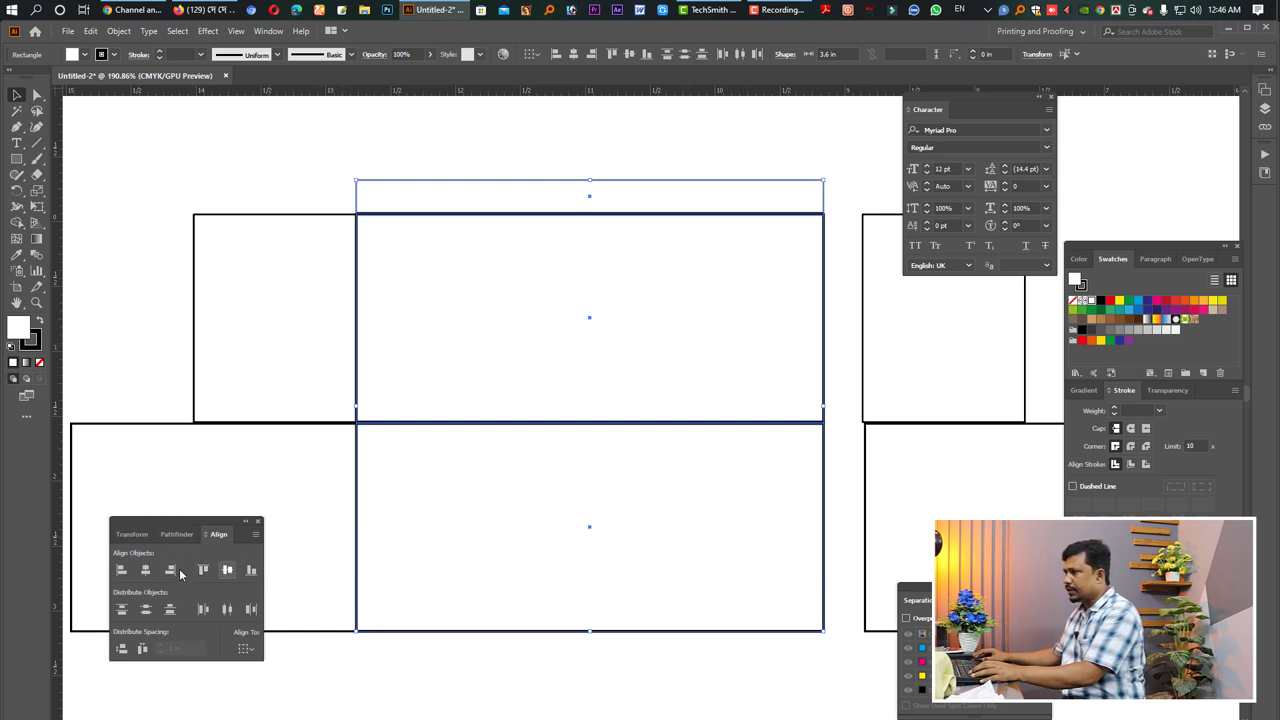
left_click_drag(291, 180, 323, 540)
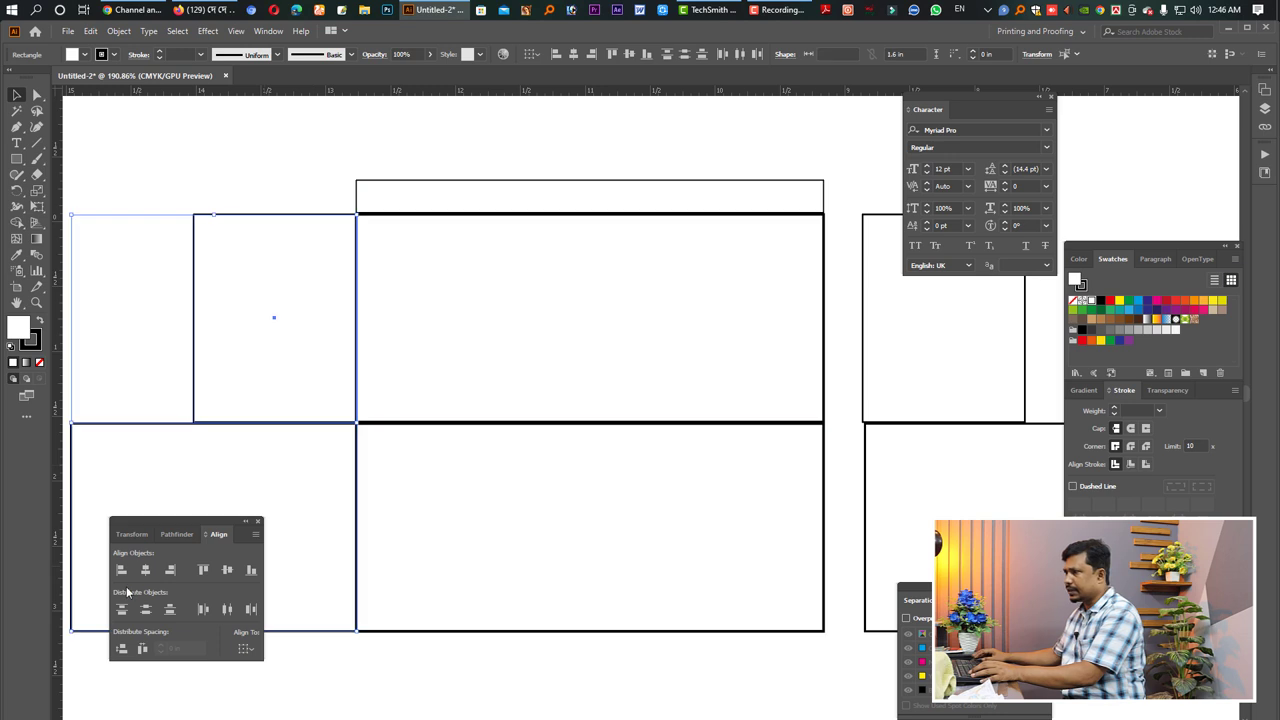
key("Tab")
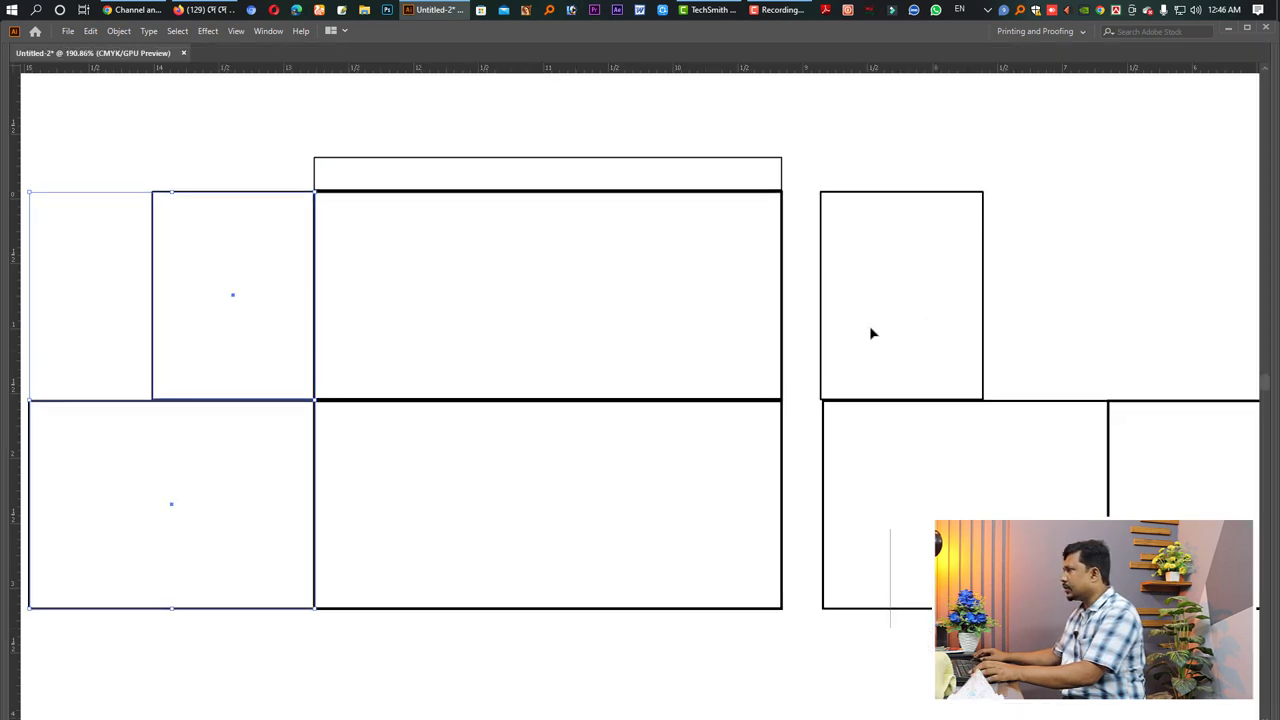
left_click(869, 325)
key("Tab")
left_click(122, 571)
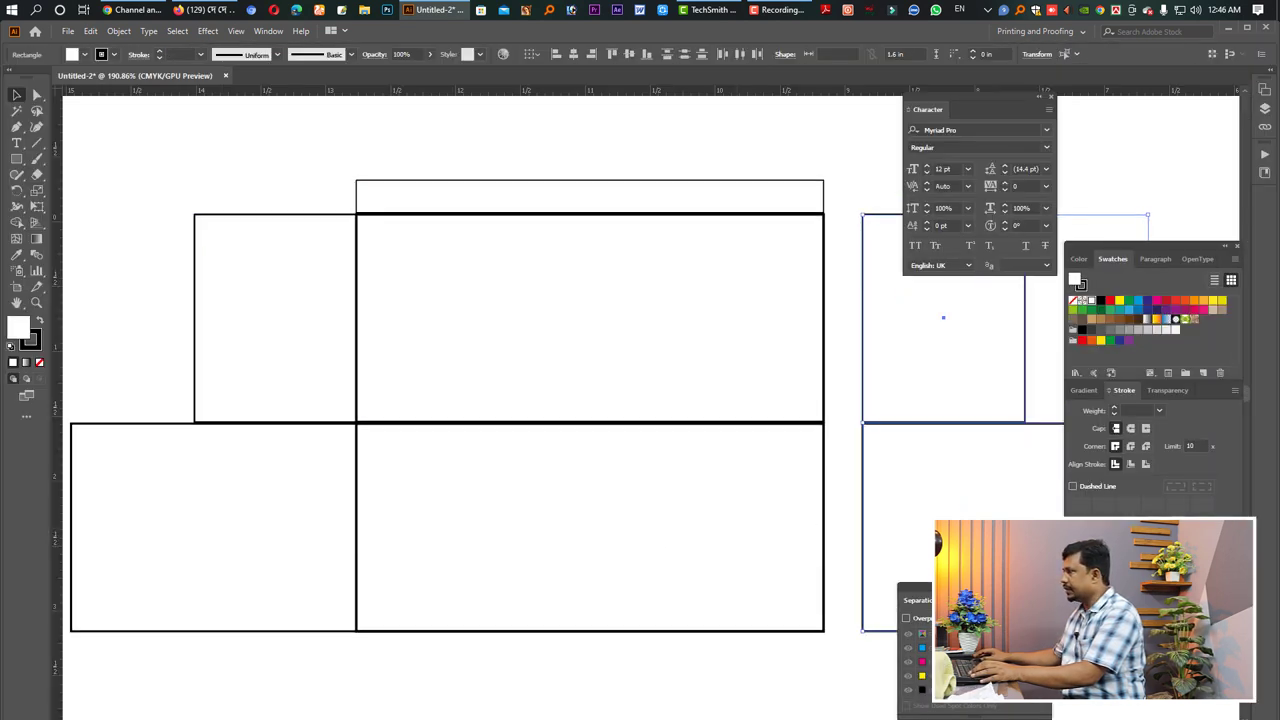
key("Tab")
left_click(1135, 350)
scroll(1145, 440, "up", 3)
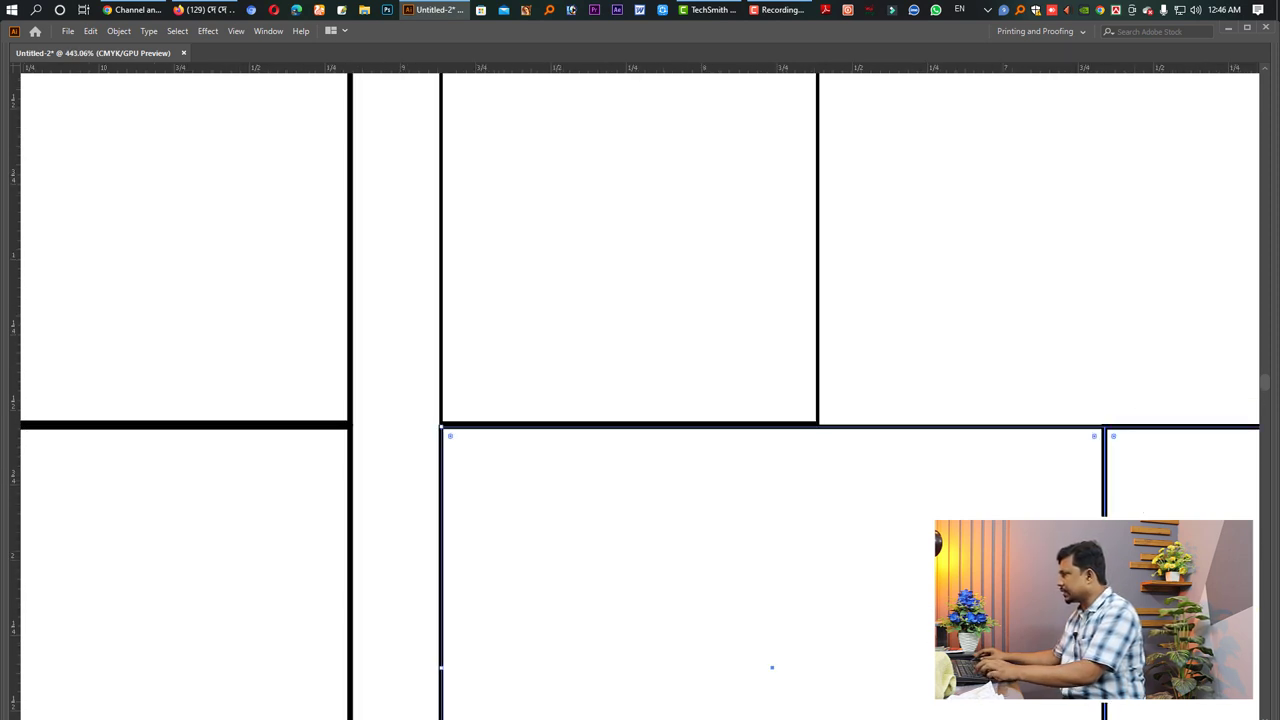
scroll(873, 485, "down", 5)
scroll(873, 485, "down", 5)
Slide the right panel group flush against the left panels, then select all rectangles
left_click_drag(1148, 563, 206, 471)
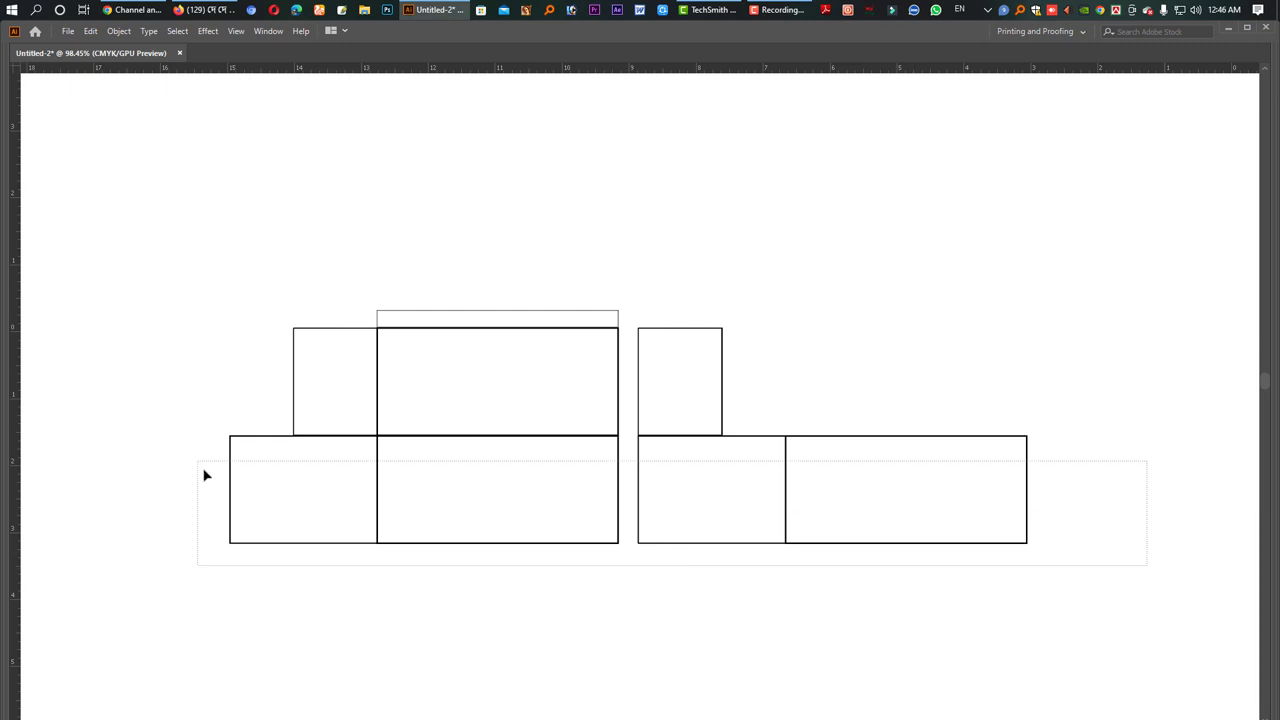
key("Tab")
key("Tab")
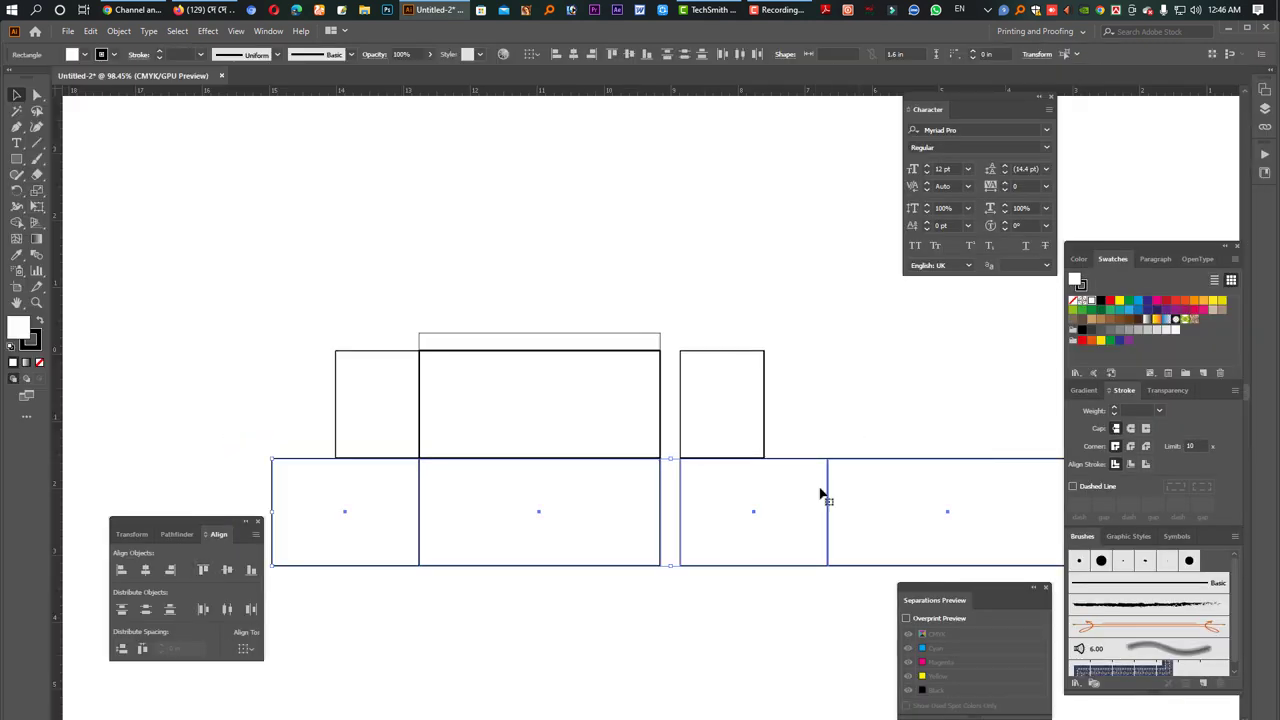
key("Tab")
left_click_drag(1104, 583, 628, 390)
scroll(616, 387, "up", 2)
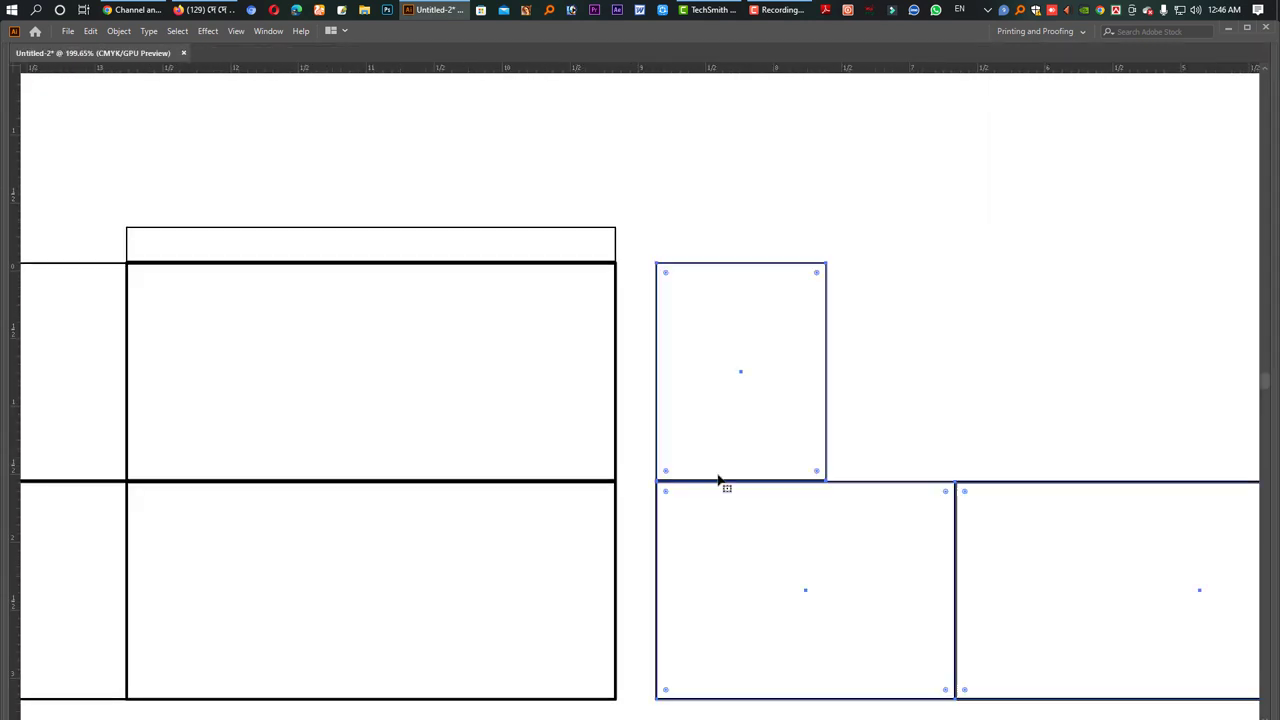
left_click_drag(698, 484, 618, 483)
scroll(611, 446, "down", 5)
mouse_move(1098, 588)
left_mouse_down()
mouse_move(353, 349)
mouse_move(353, 361)
left_mouse_up()
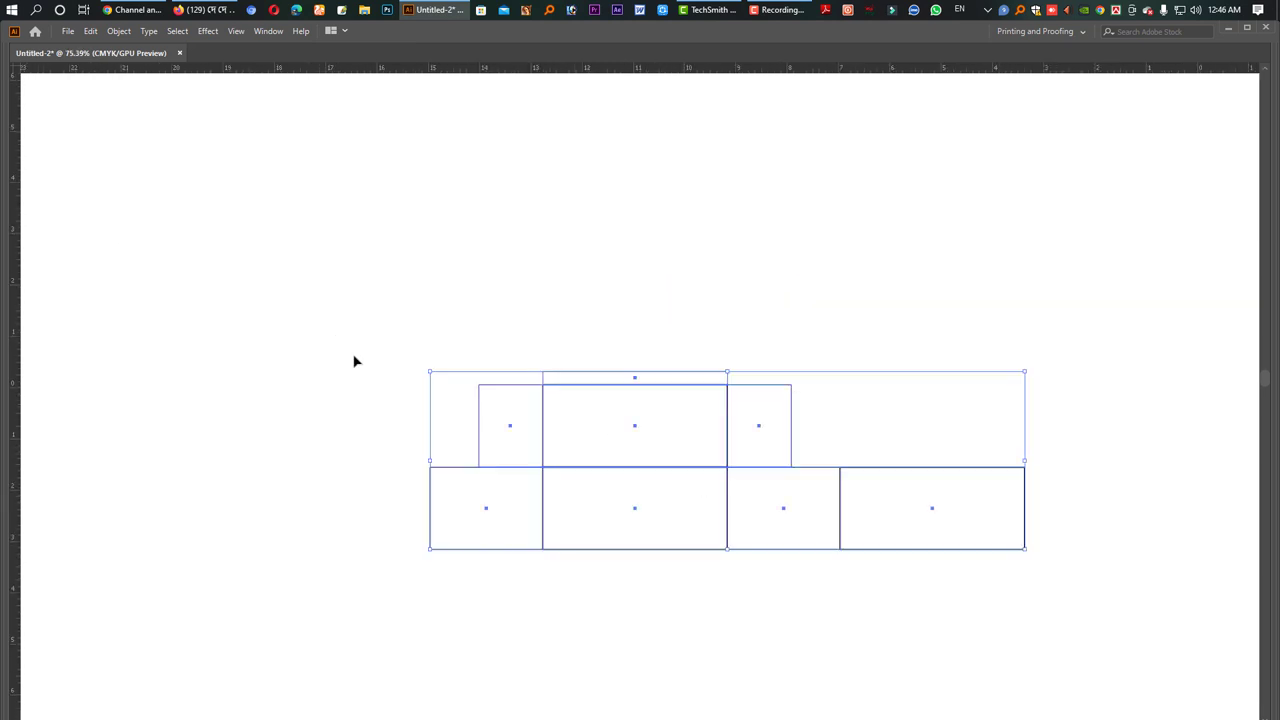
key("Tab")
left_click(498, 318)
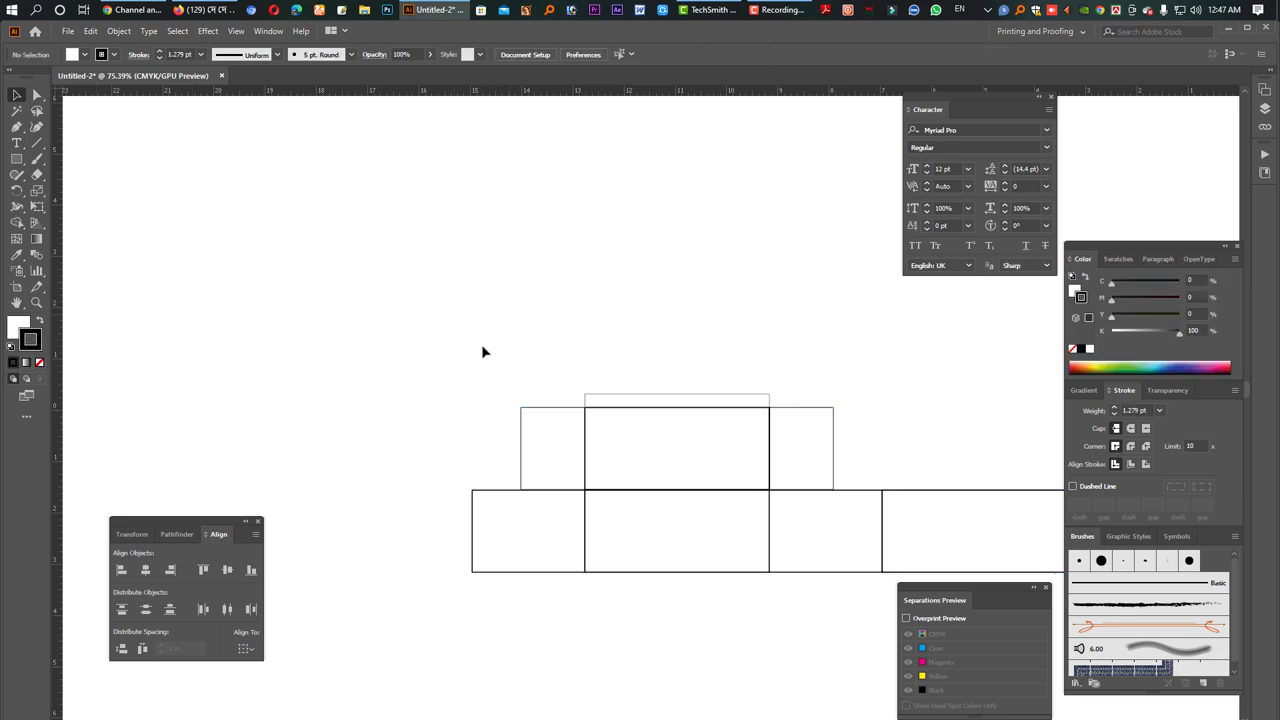
key("Tab")
left_click_drag(460, 343, 1240, 594)
key("Tab")
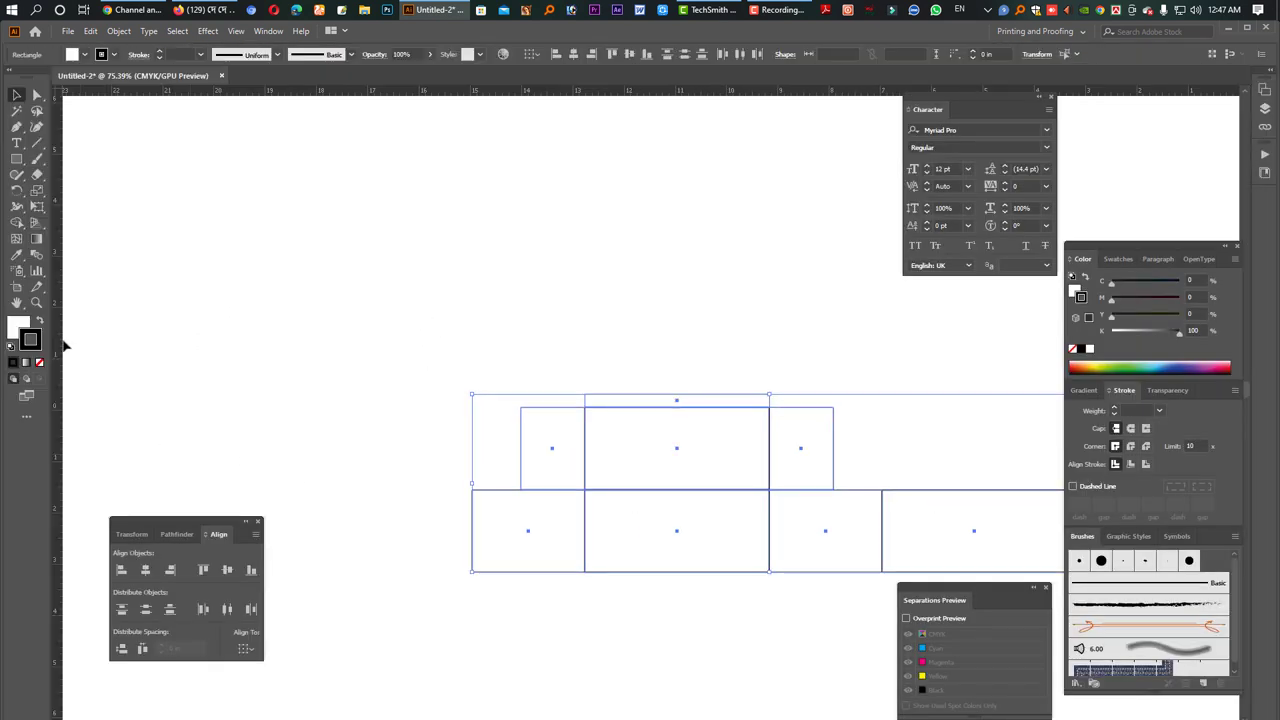
Give all dieline rectangles a solid black fill with no stroke
left_click(40, 322)
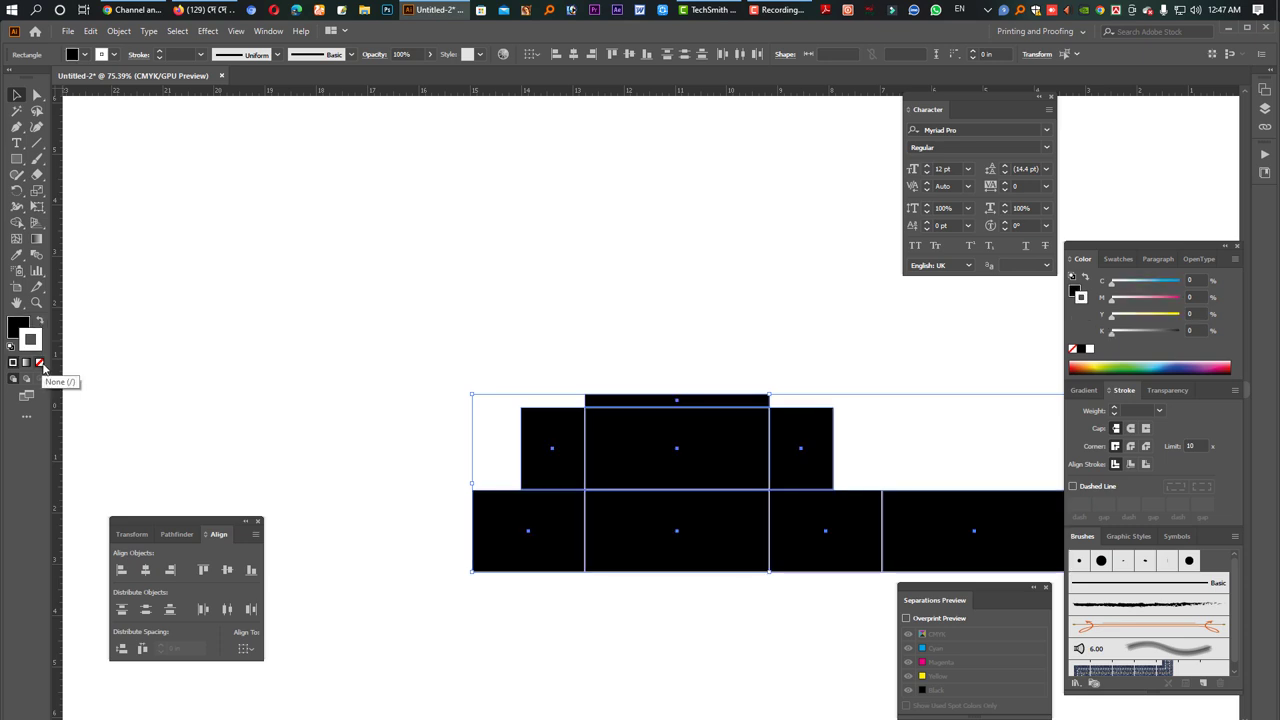
left_click(40, 362)
left_click(908, 434)
key("Tab")
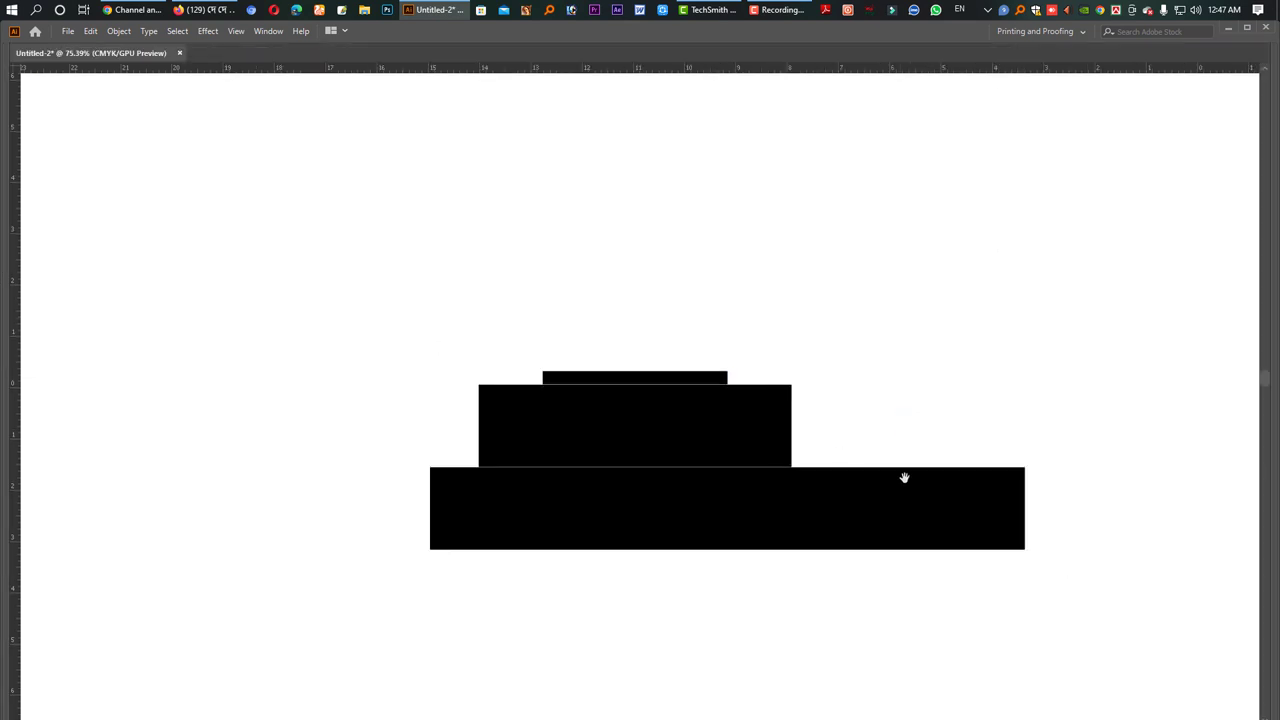
left_click_drag(1172, 568, 445, 495)
At 100% view, select the two small white side flaps on the top row
scroll(495, 445, "up", 5)
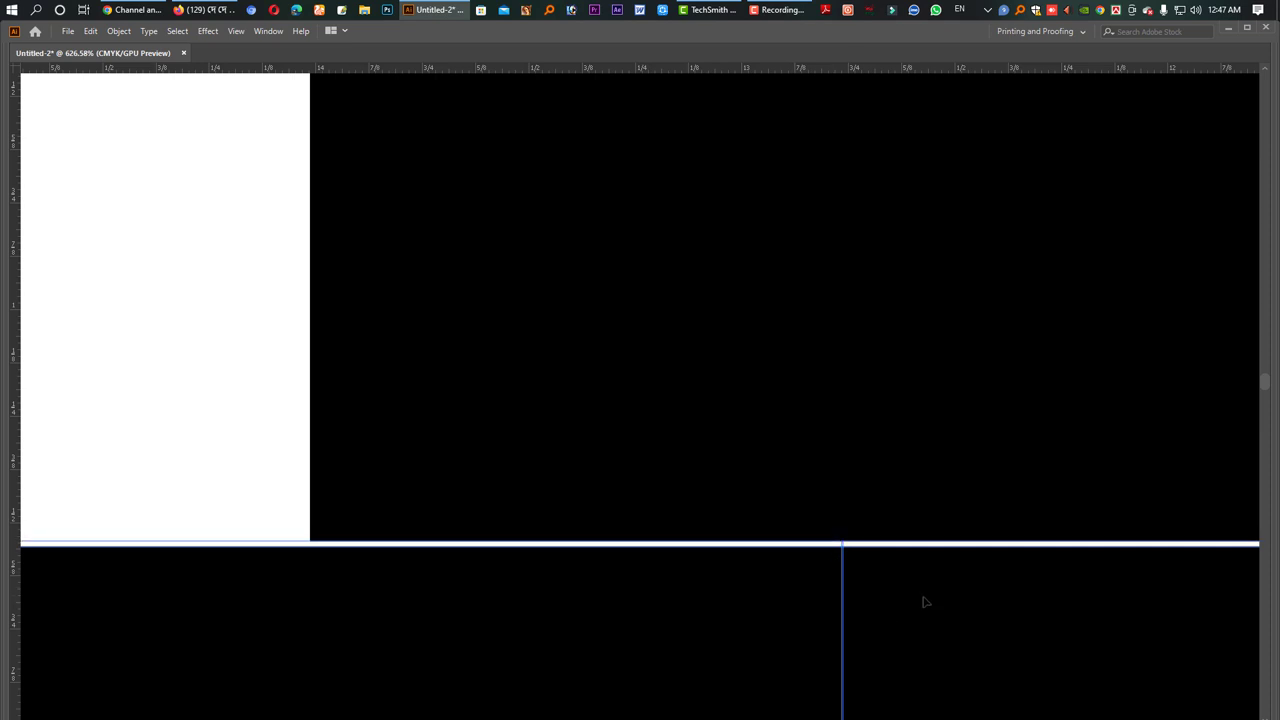
key("ctrl+1")
key("Tab")
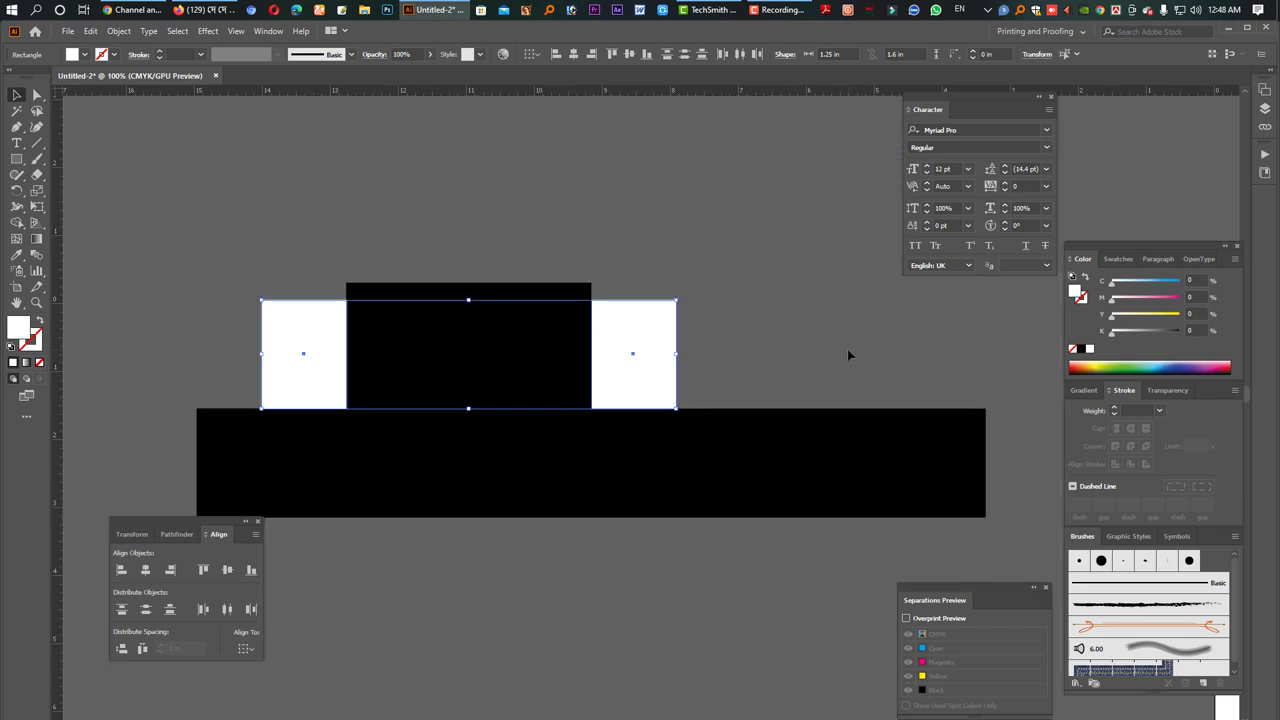
left_click(847, 352)
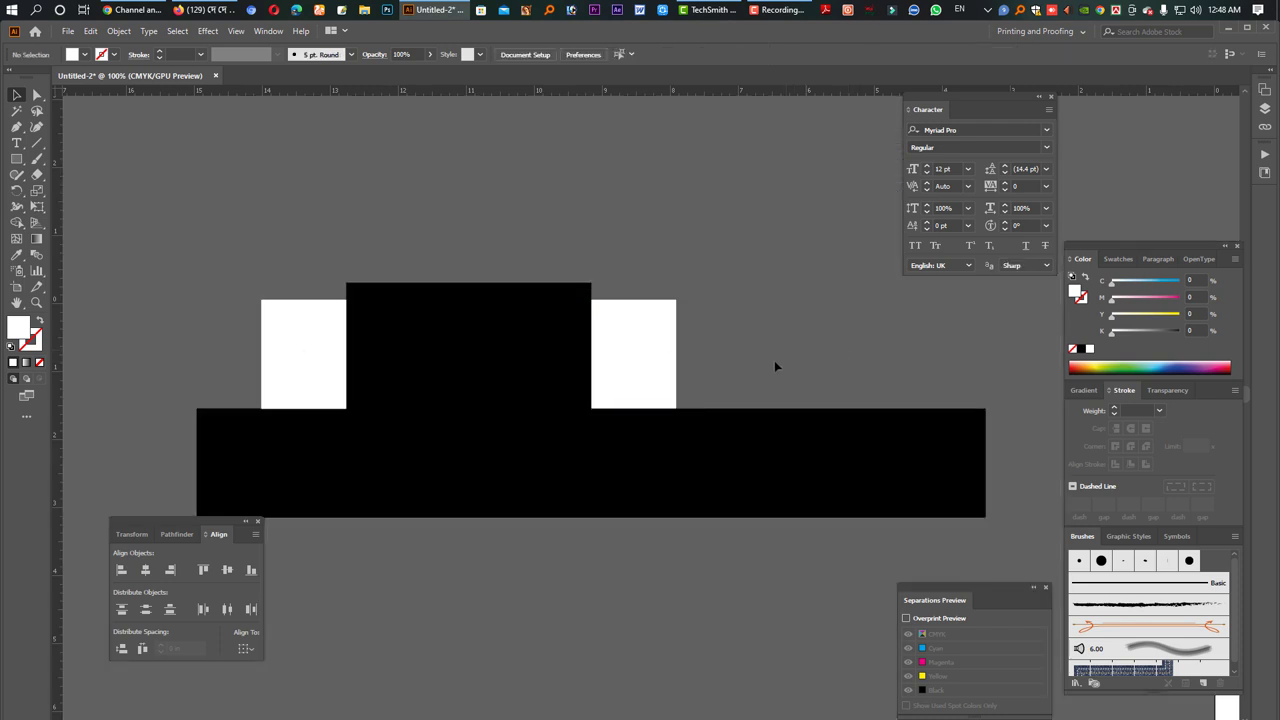
left_click(643, 354)
left_click(330, 360)
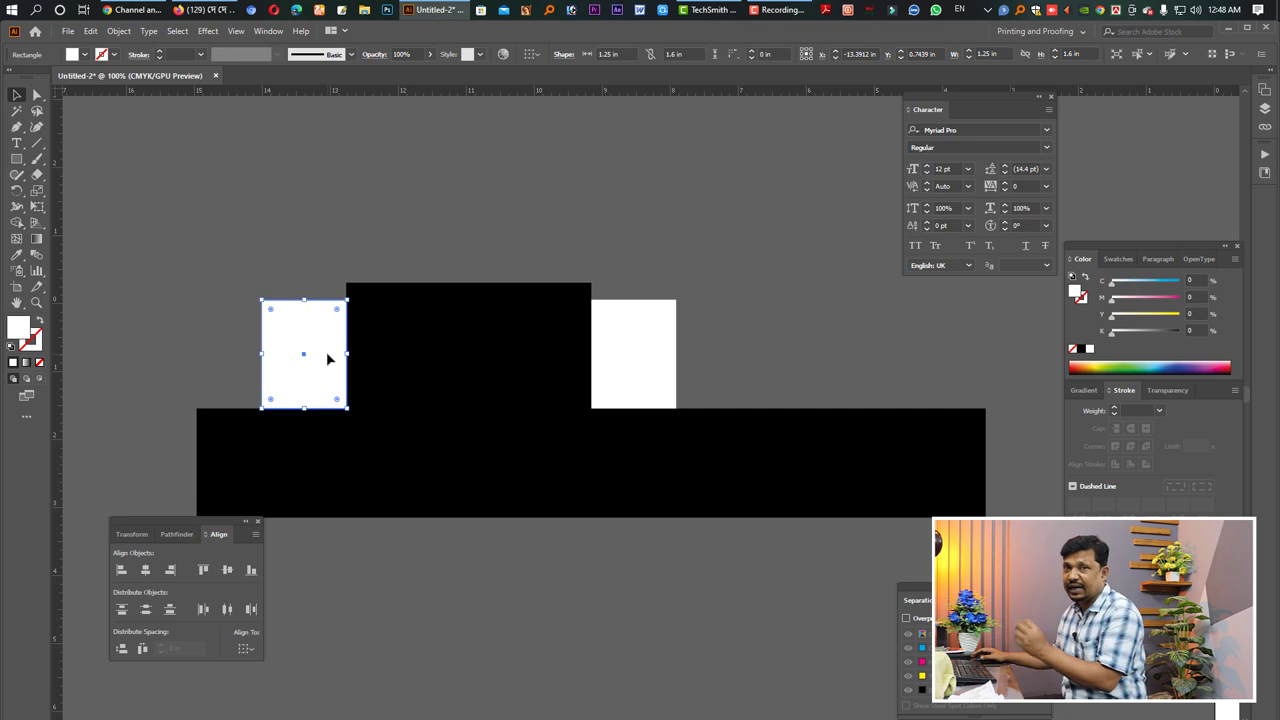
left_click(735, 323)
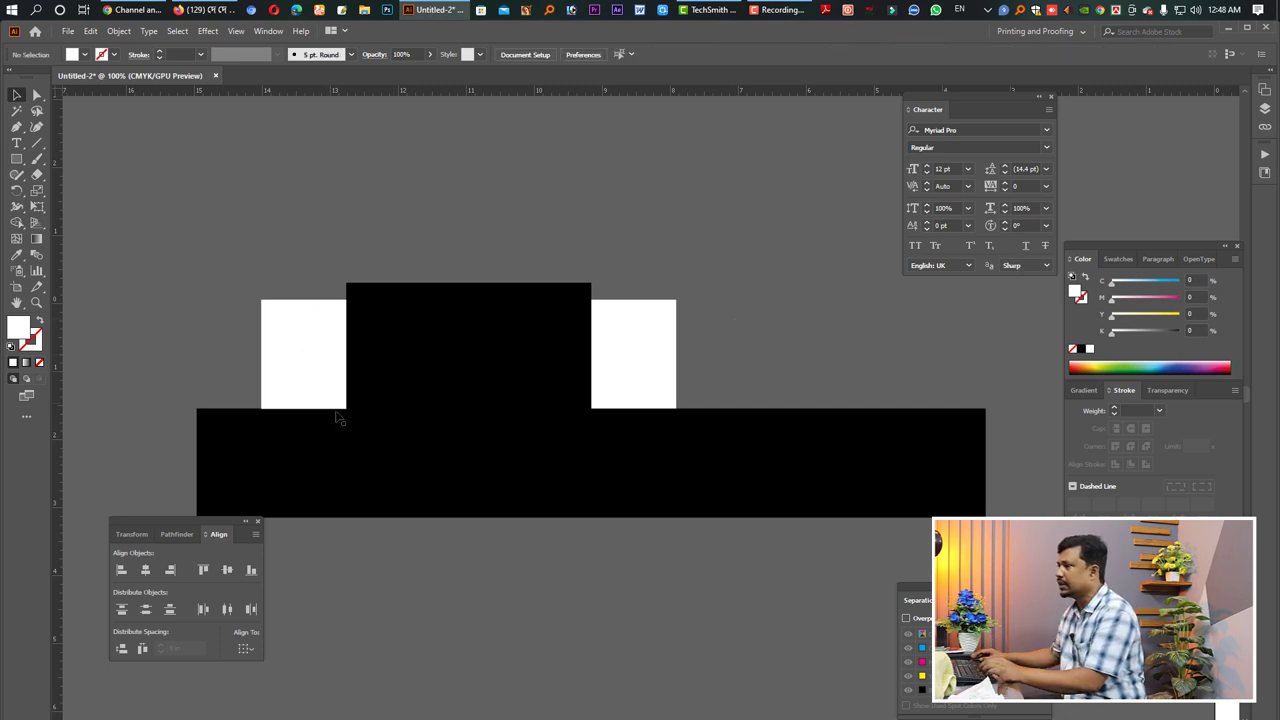
left_click(326, 372)
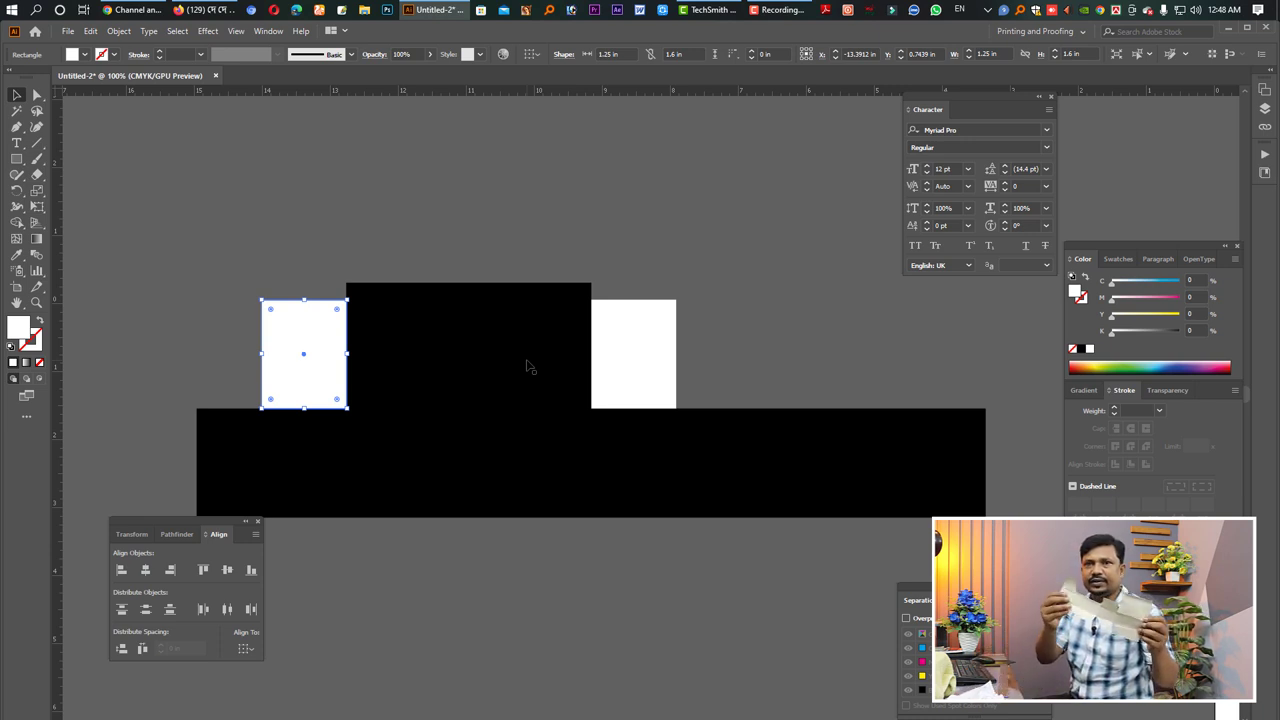
Move the white flaps into place beside the top black panel
left_click(656, 373)
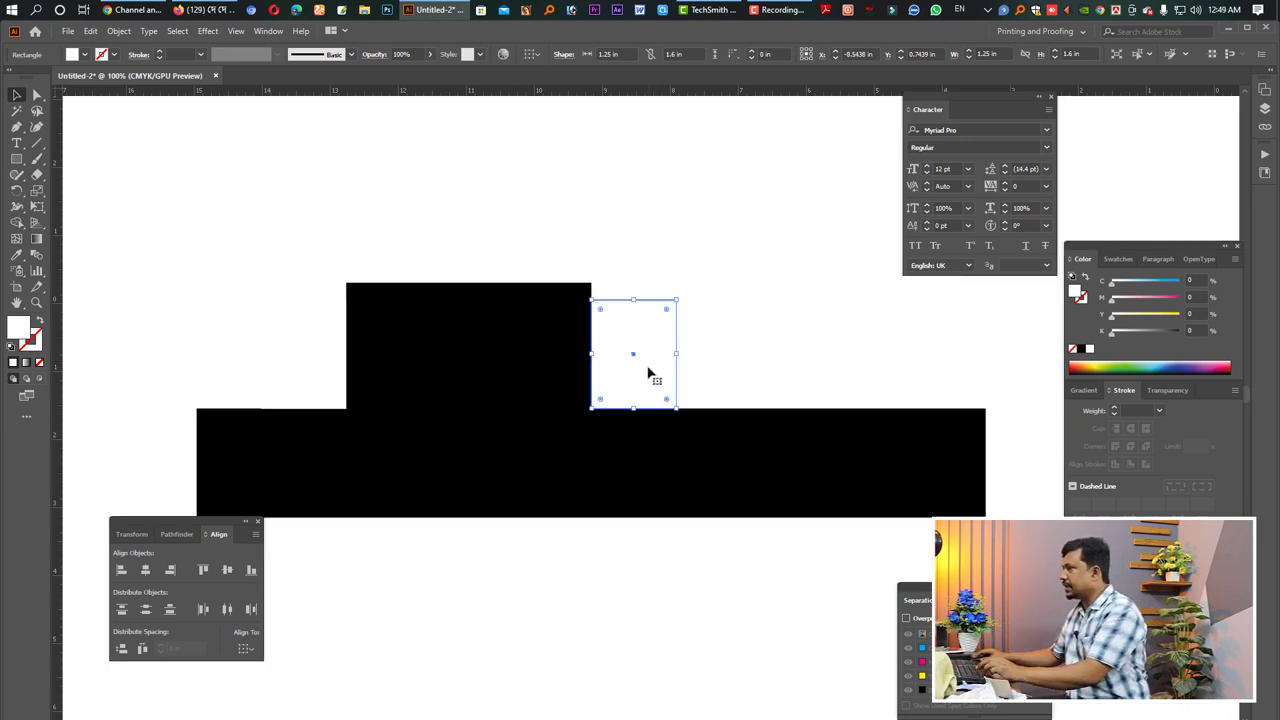
left_click_drag(646, 375, 952, 403)
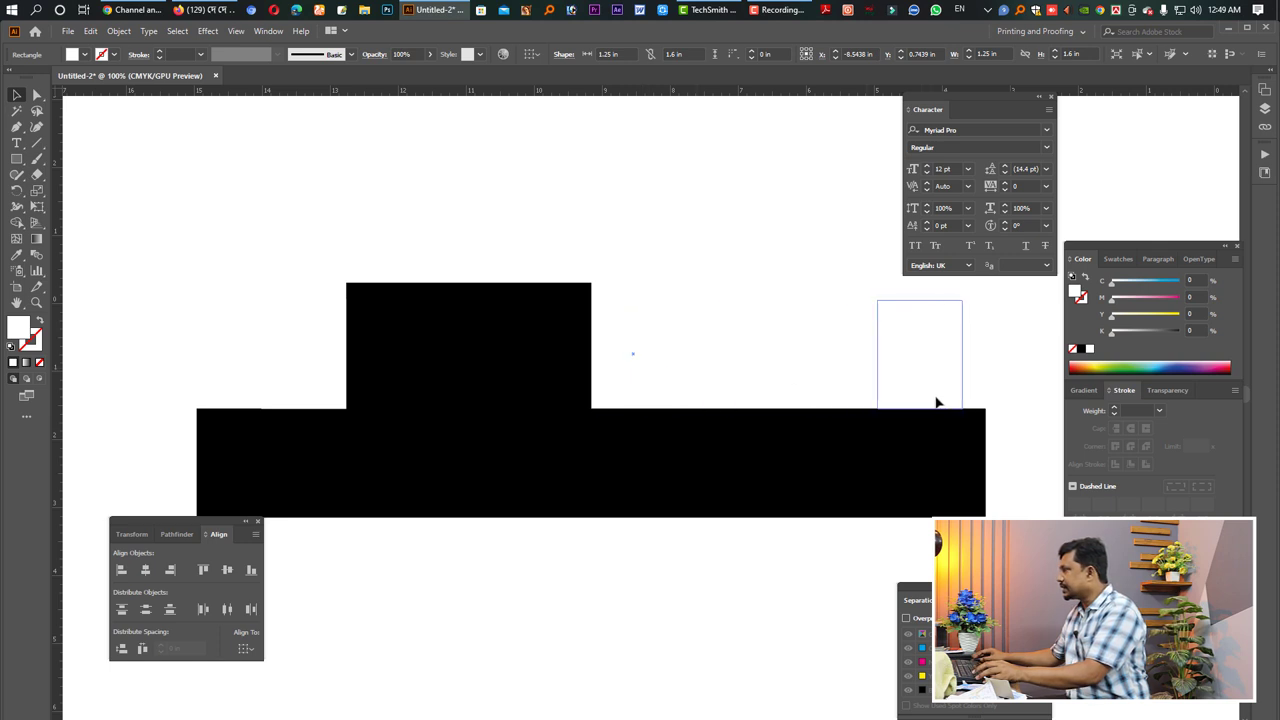
left_click(957, 428, "shift")
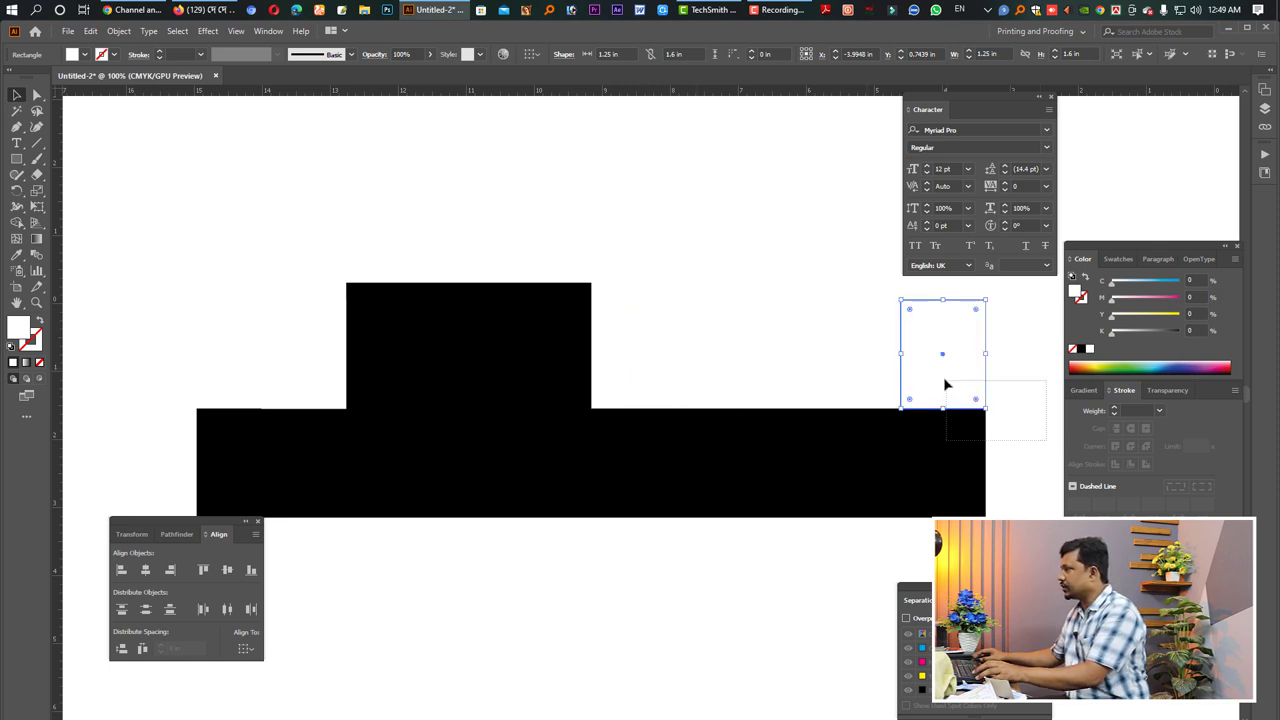
mouse_move(262, 299)
left_mouse_down()
mouse_move(347, 408)
mouse_move(639, 401)
left_mouse_up()
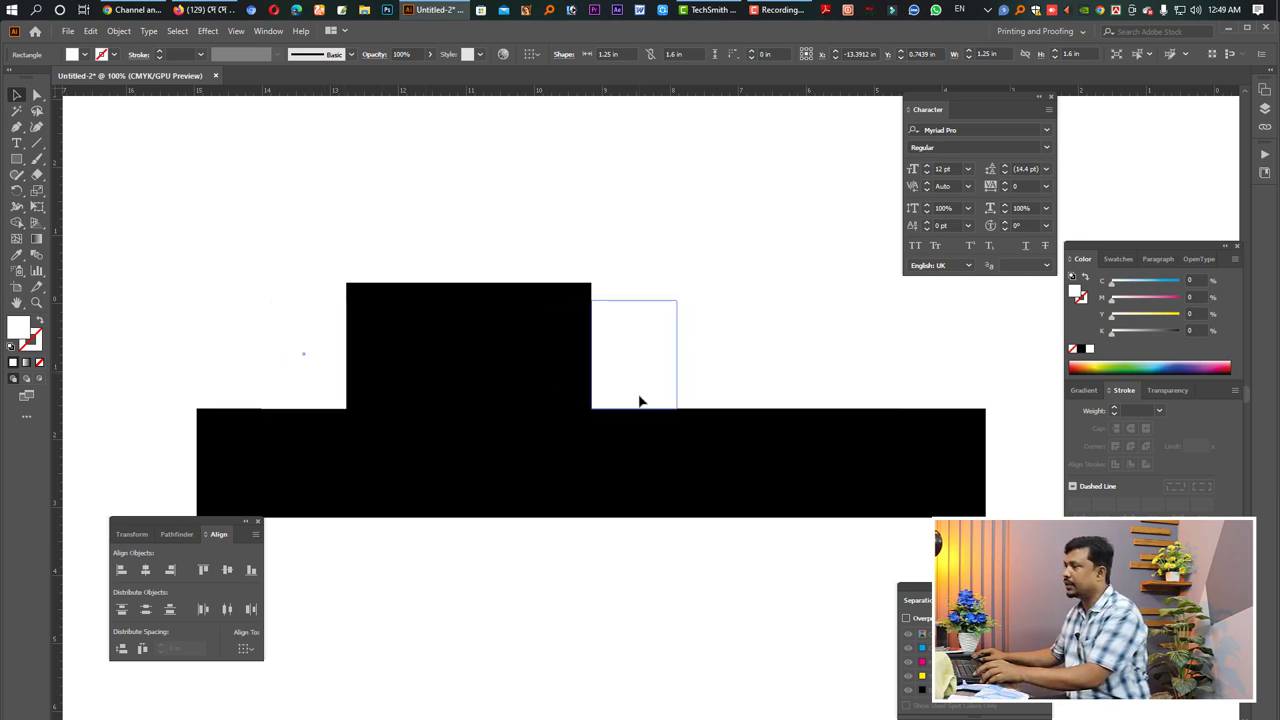
left_click(755, 345)
Duplicate the top black panel and its white flaps below the bottom band
left_click_drag(199, 229, 930, 540)
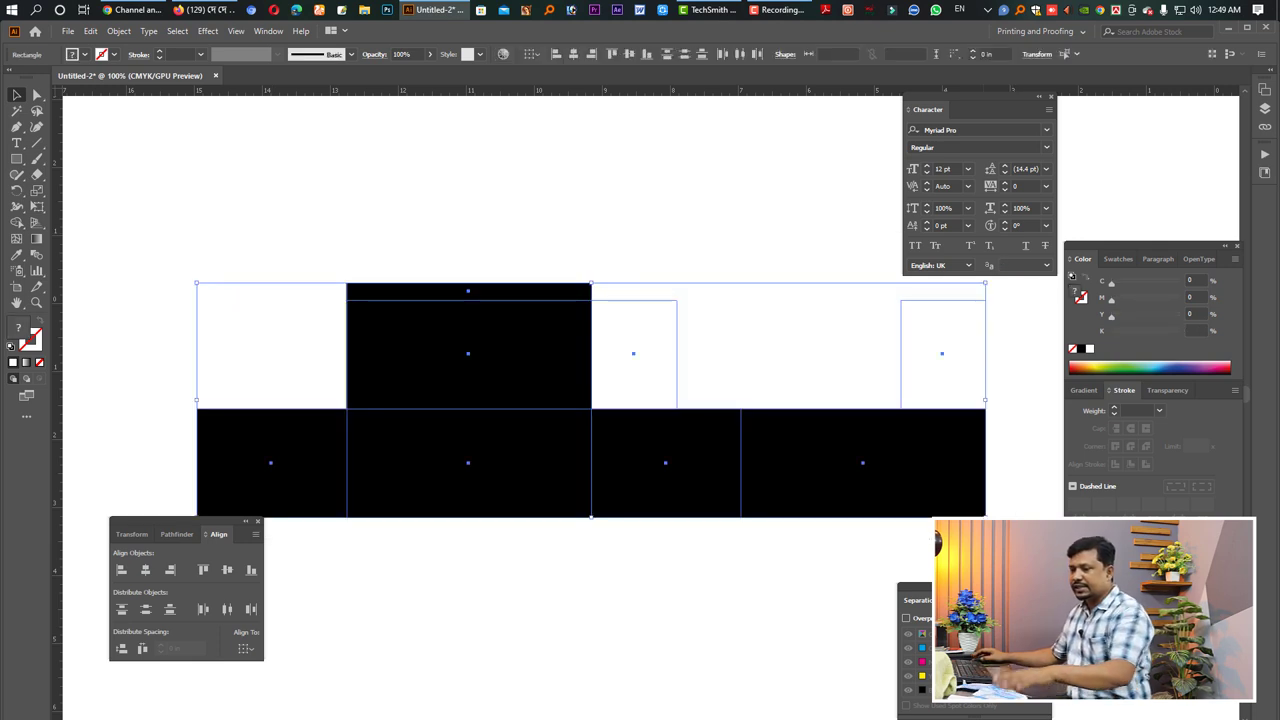
left_click(705, 575)
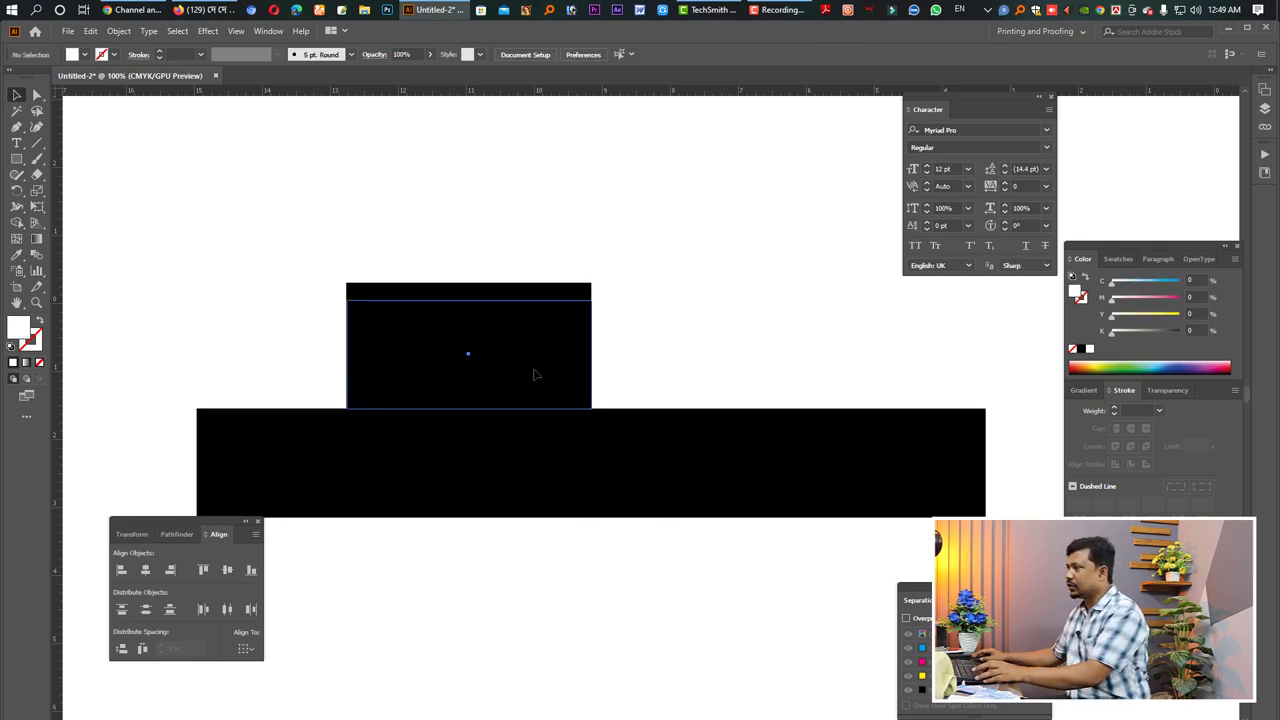
left_click(531, 371)
left_click(672, 364, "shift")
left_click(927, 368, "shift")
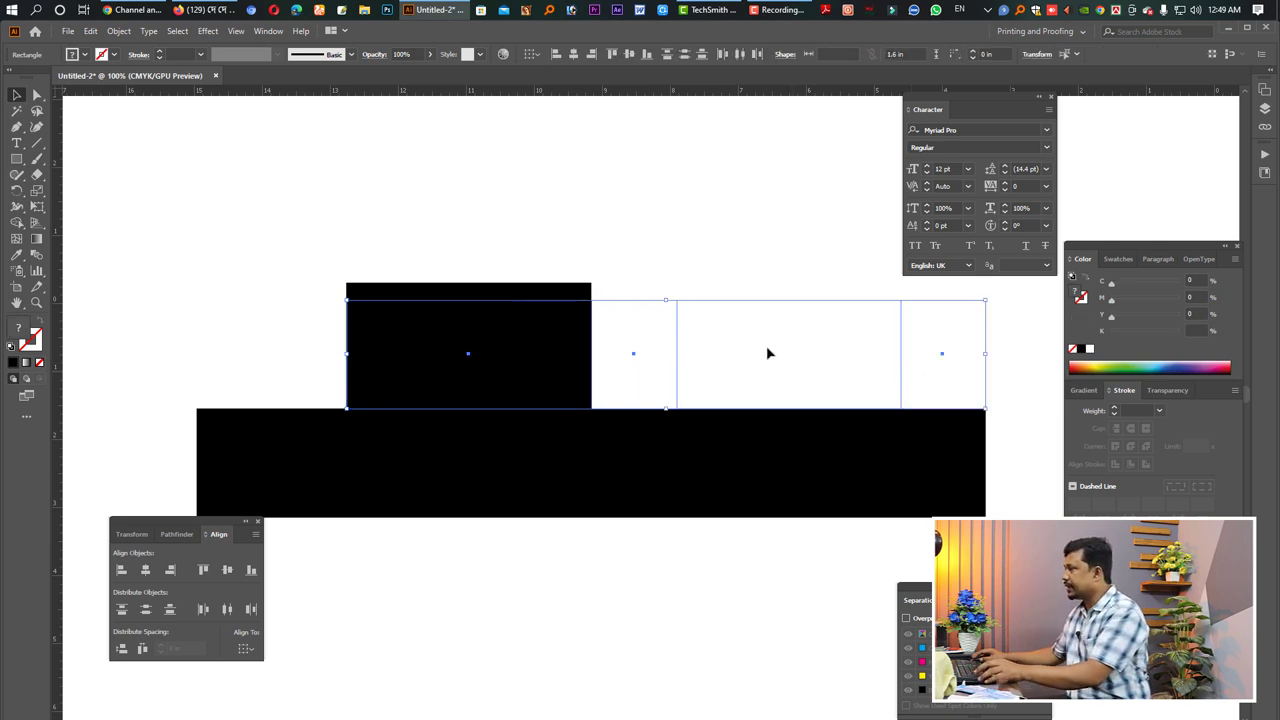
left_click_drag(585, 352, 574, 567)
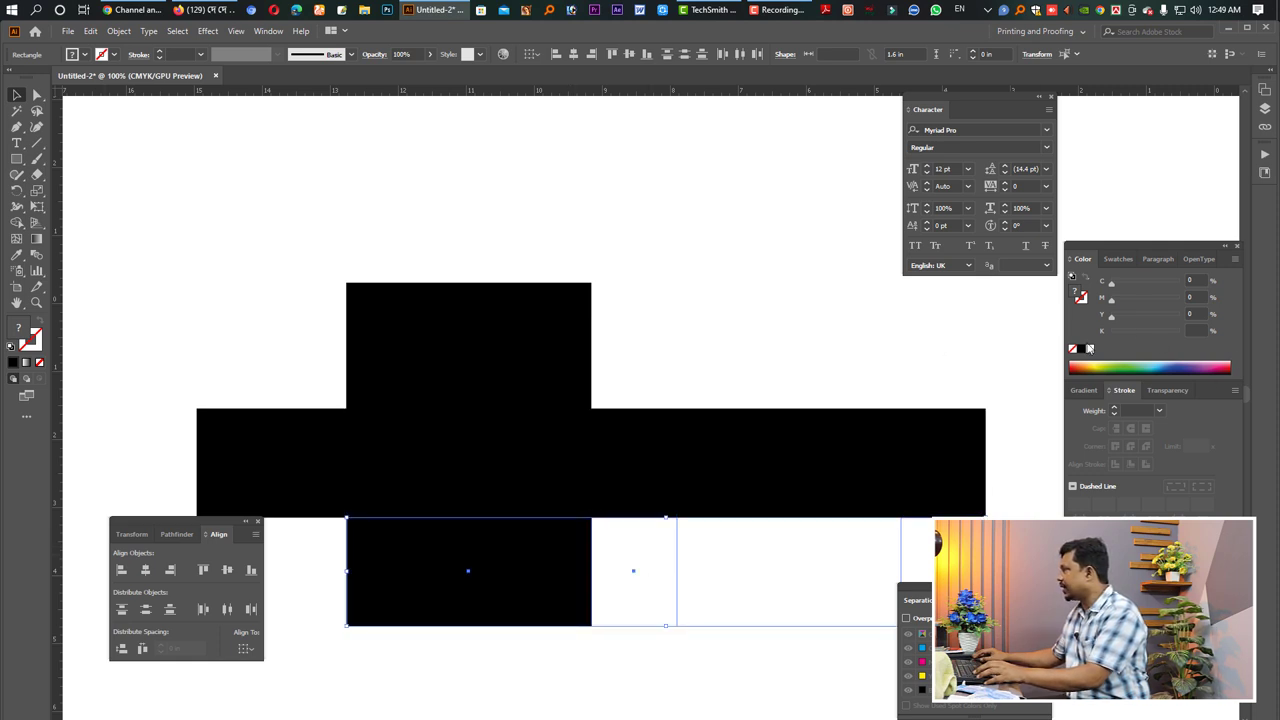
Tint the copied shapes 15% grey and move a grey flap under the black band
left_click(1089, 349)
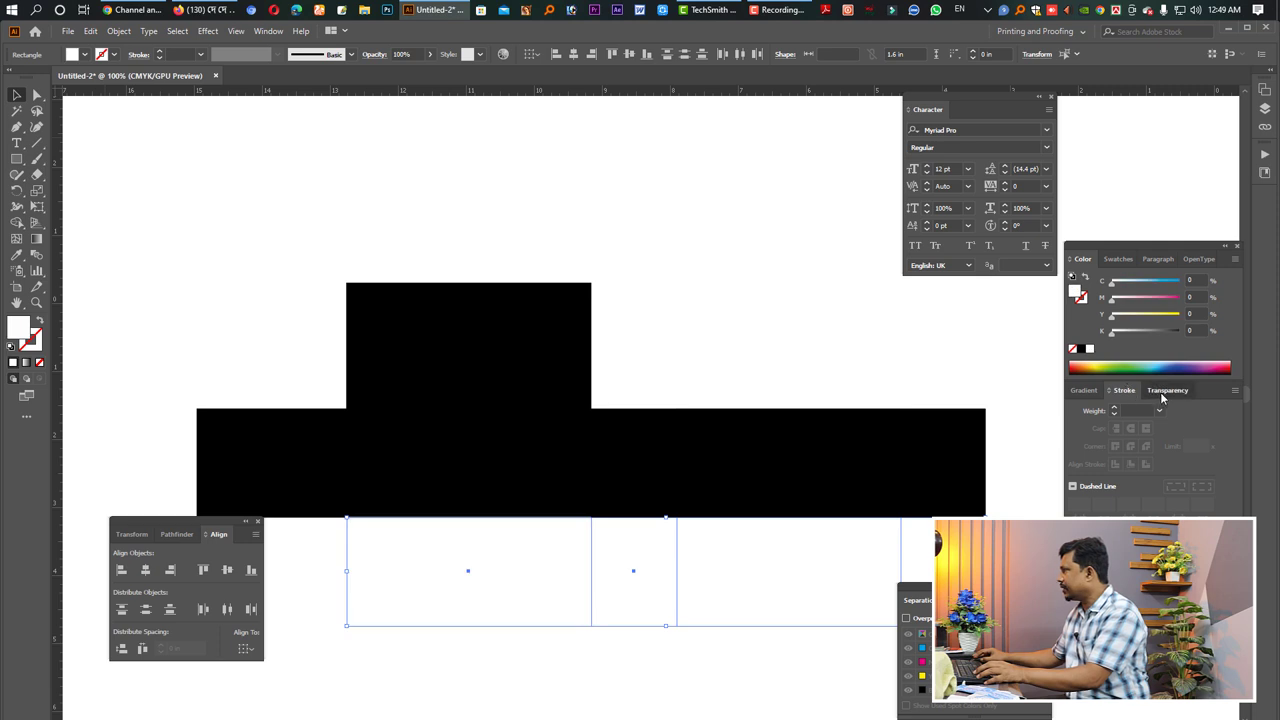
left_click(1141, 395)
left_click_drag(1124, 333, 1121, 333)
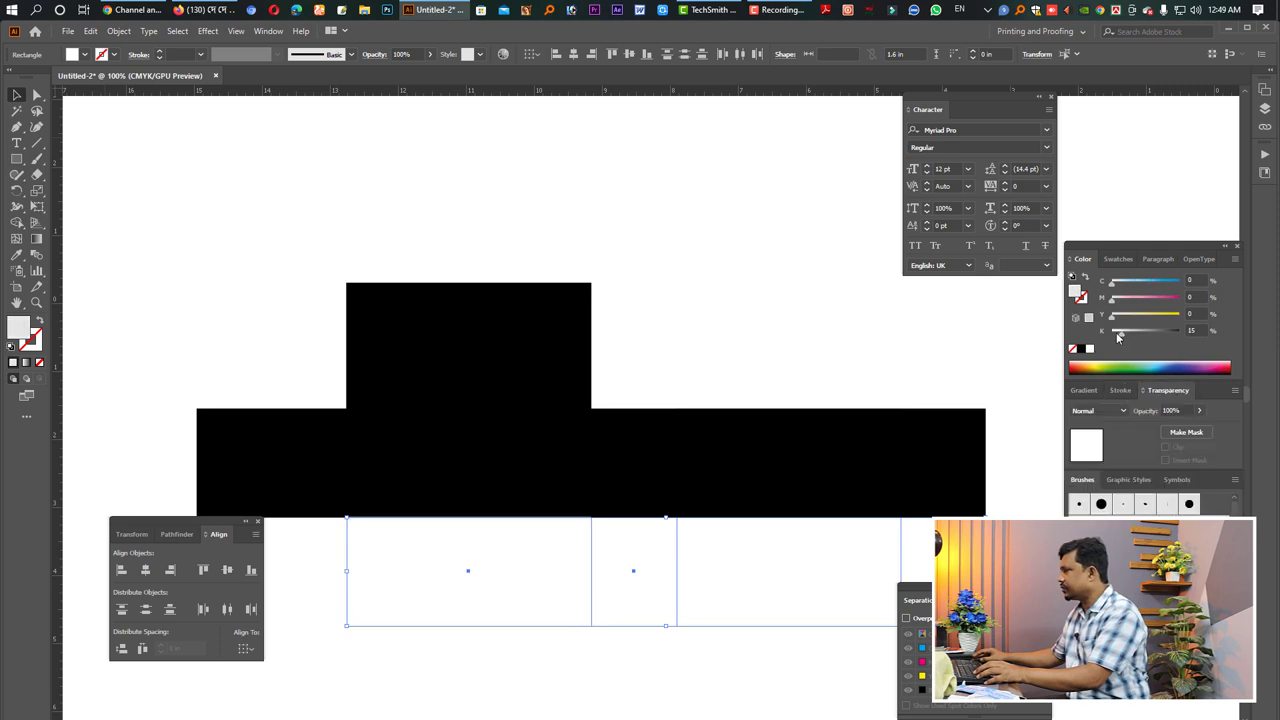
left_click(693, 646)
left_click(650, 607)
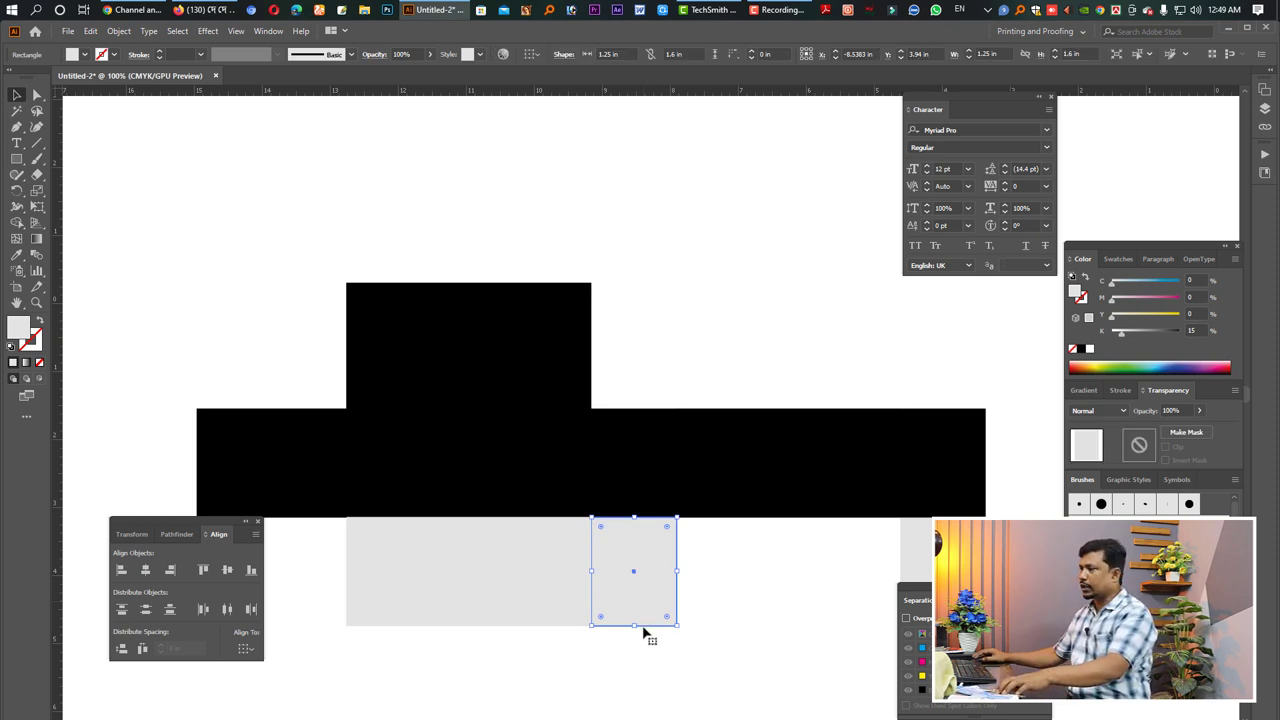
mouse_move(635, 627)
left_mouse_down()
mouse_move(635, 590)
mouse_move(865, 600)
left_mouse_up()
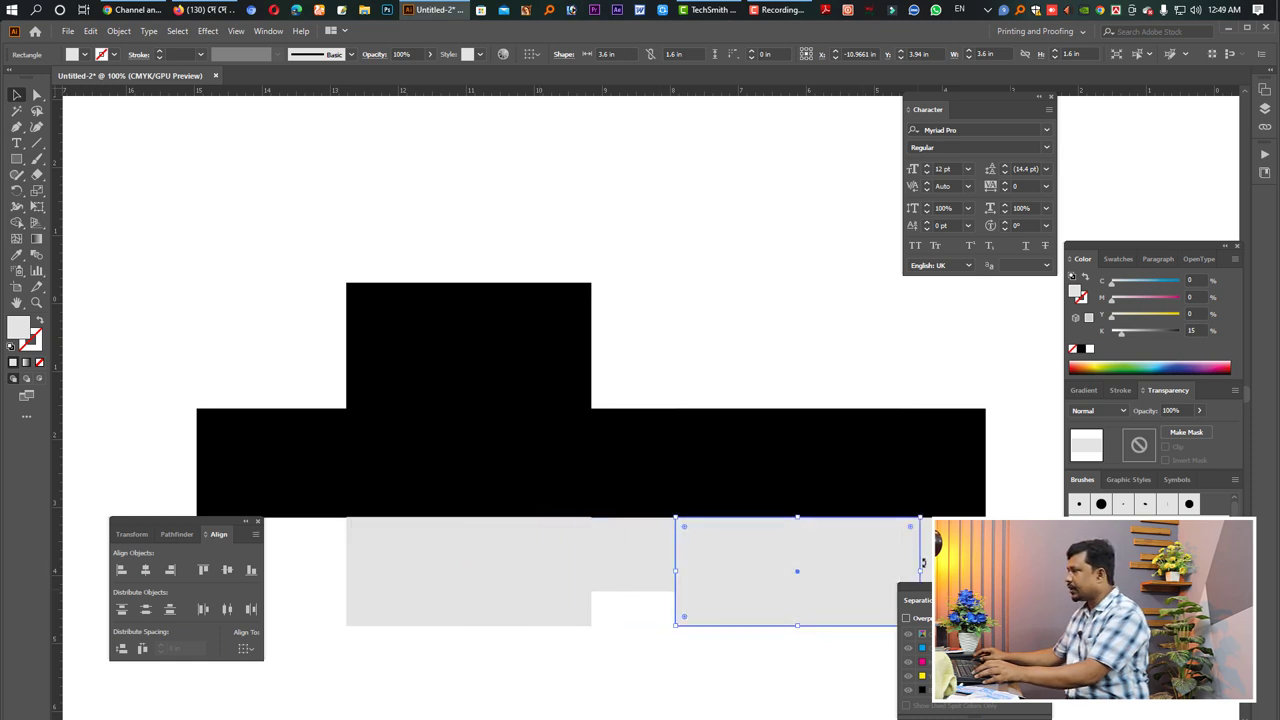
Delete the extra small grey piece and widen the middle flap to 2.19 × 1.09 in to fill the gap
left_click(898, 484)
key("Tab")
left_click(718, 560)
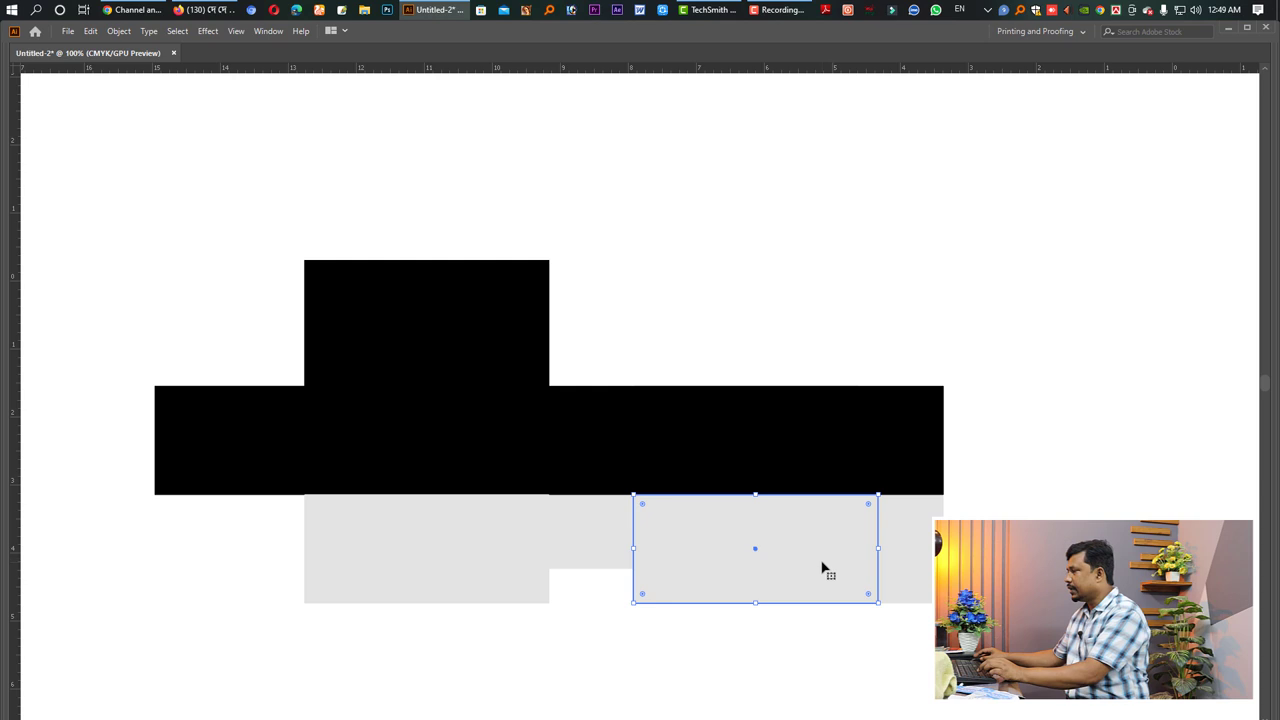
left_click(923, 568)
key("ctrl+z")
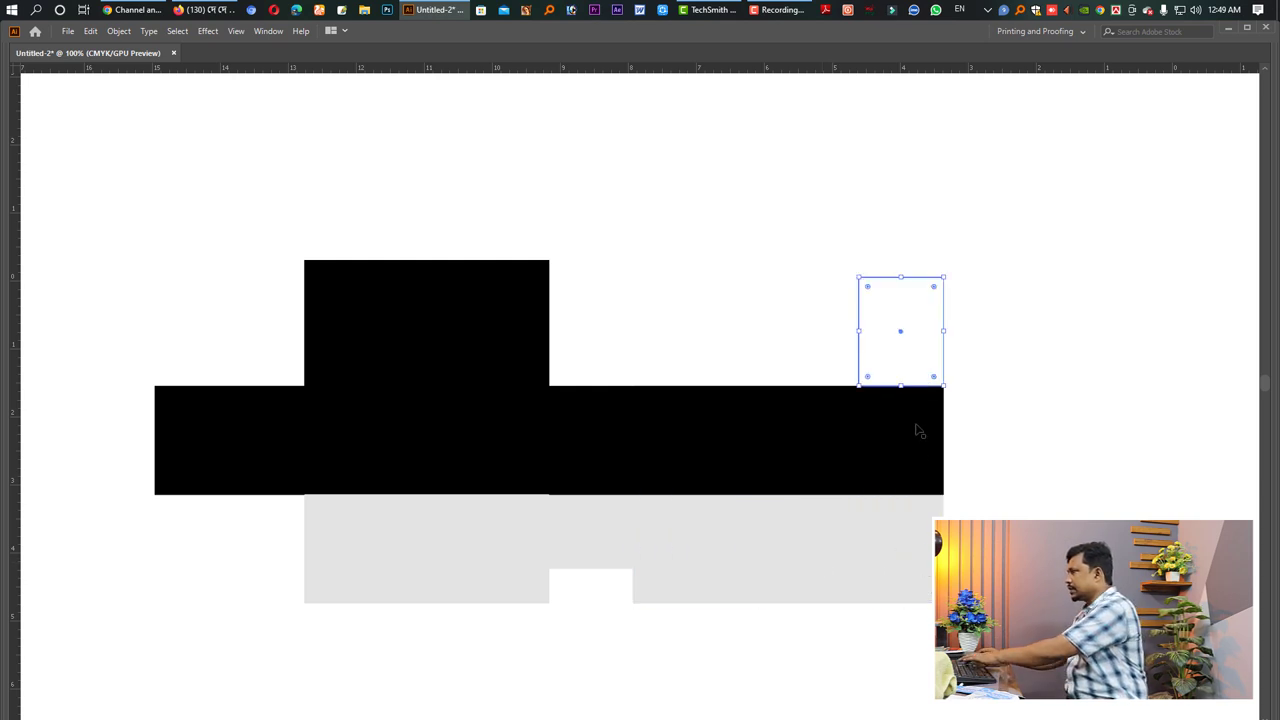
key("ctrl+shift+z")
key("Delete")
left_click_drag(832, 566, 895, 567)
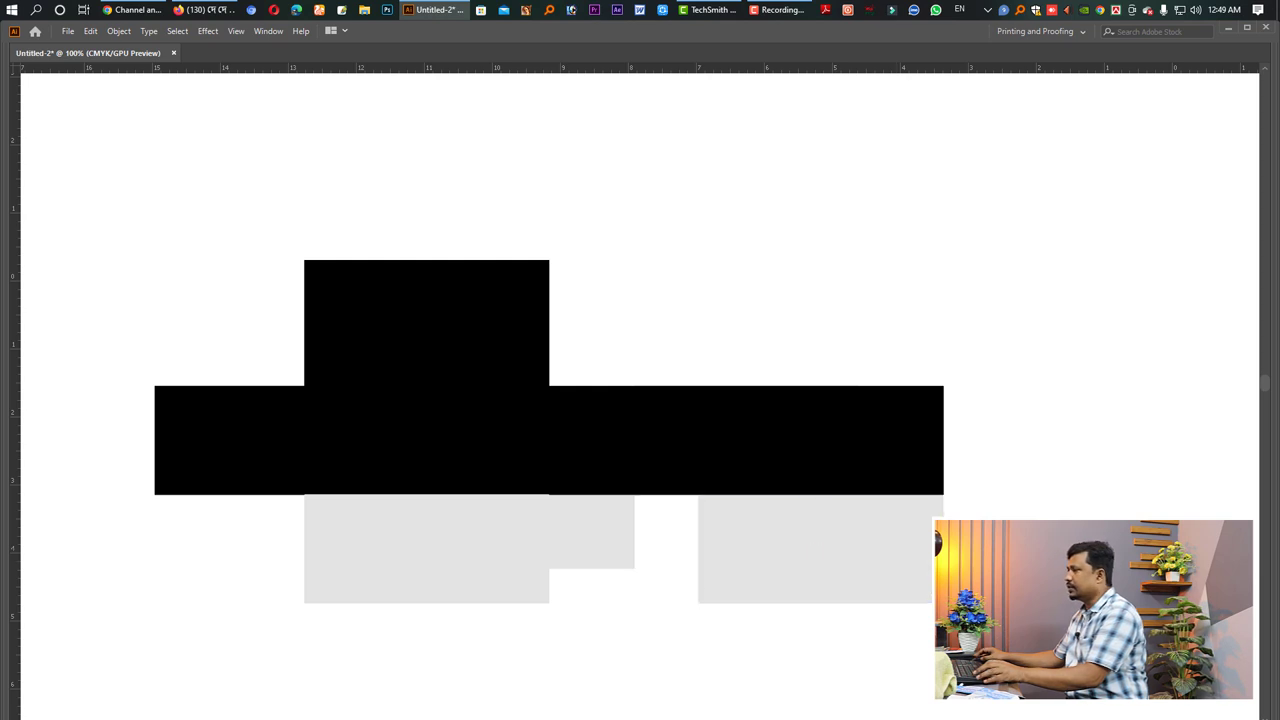
mouse_move(1035, 565)
left_mouse_down()
mouse_move(543, 463)
mouse_move(427, 455)
left_mouse_up()
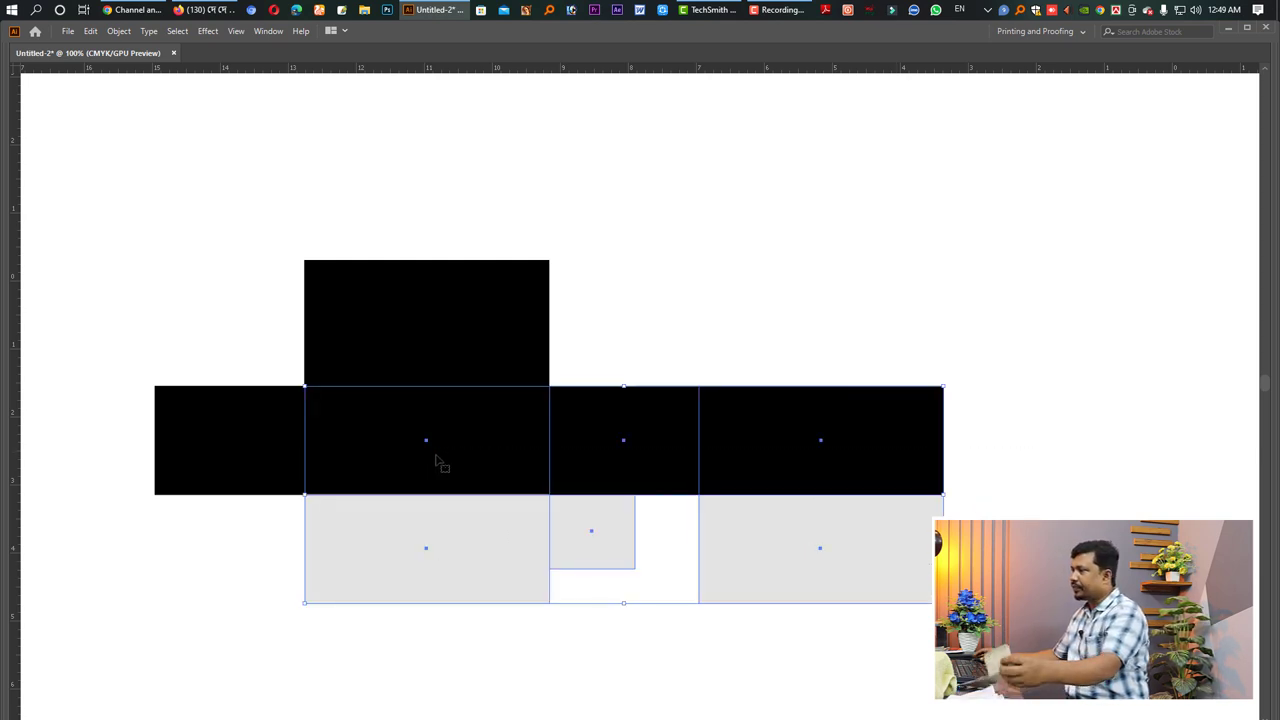
left_click(588, 549)
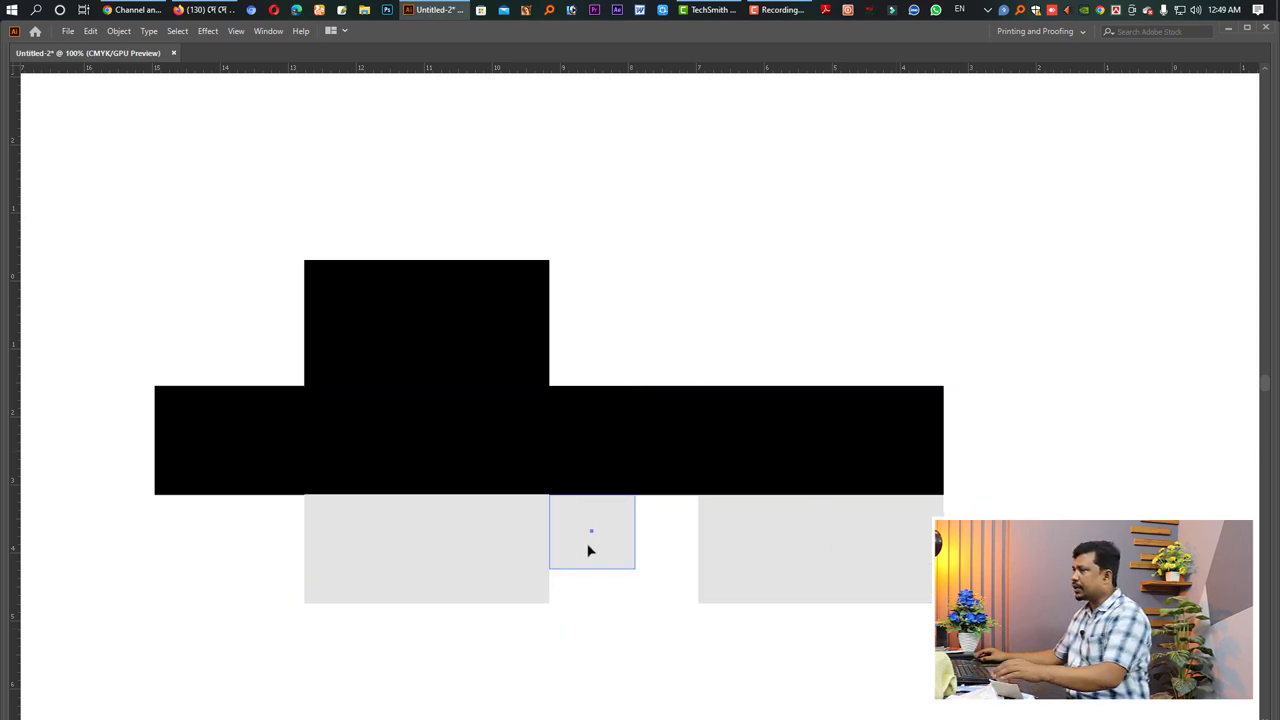
left_click_drag(637, 531, 698, 533)
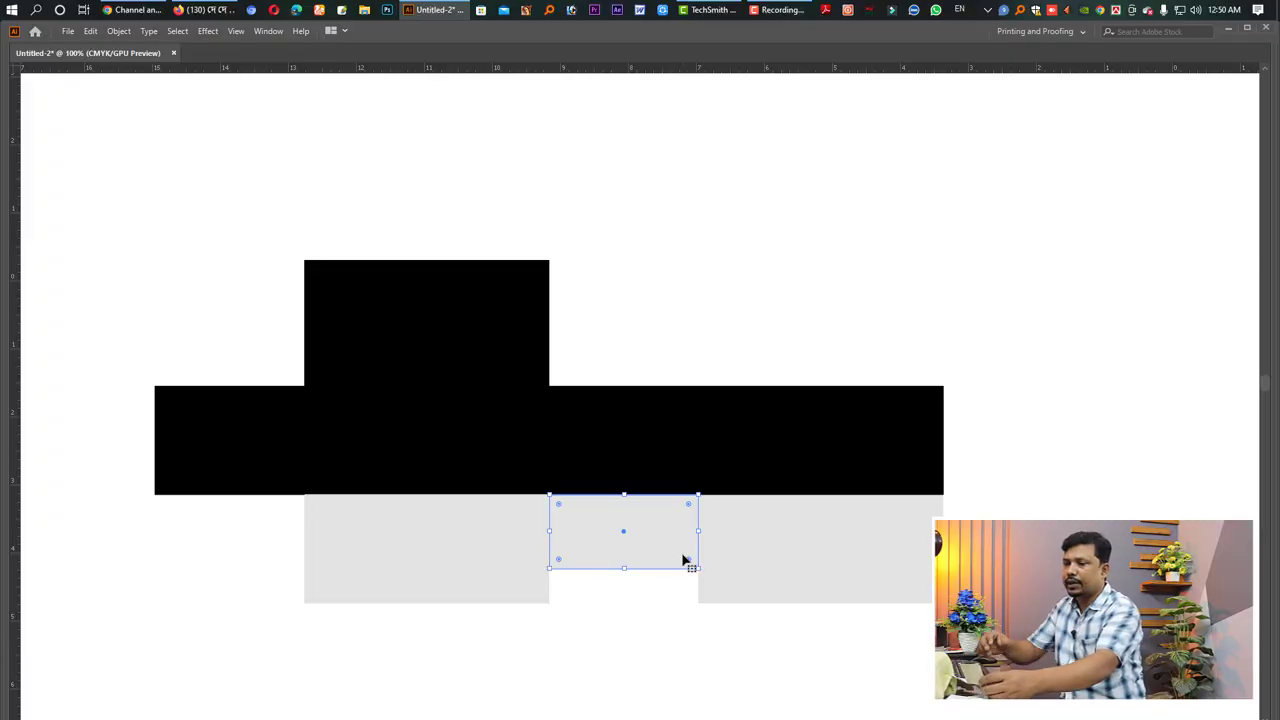
Fill the thin 3.6 × 0.25 in strip atop the lid with the cyan swatch
left_click(462, 275)
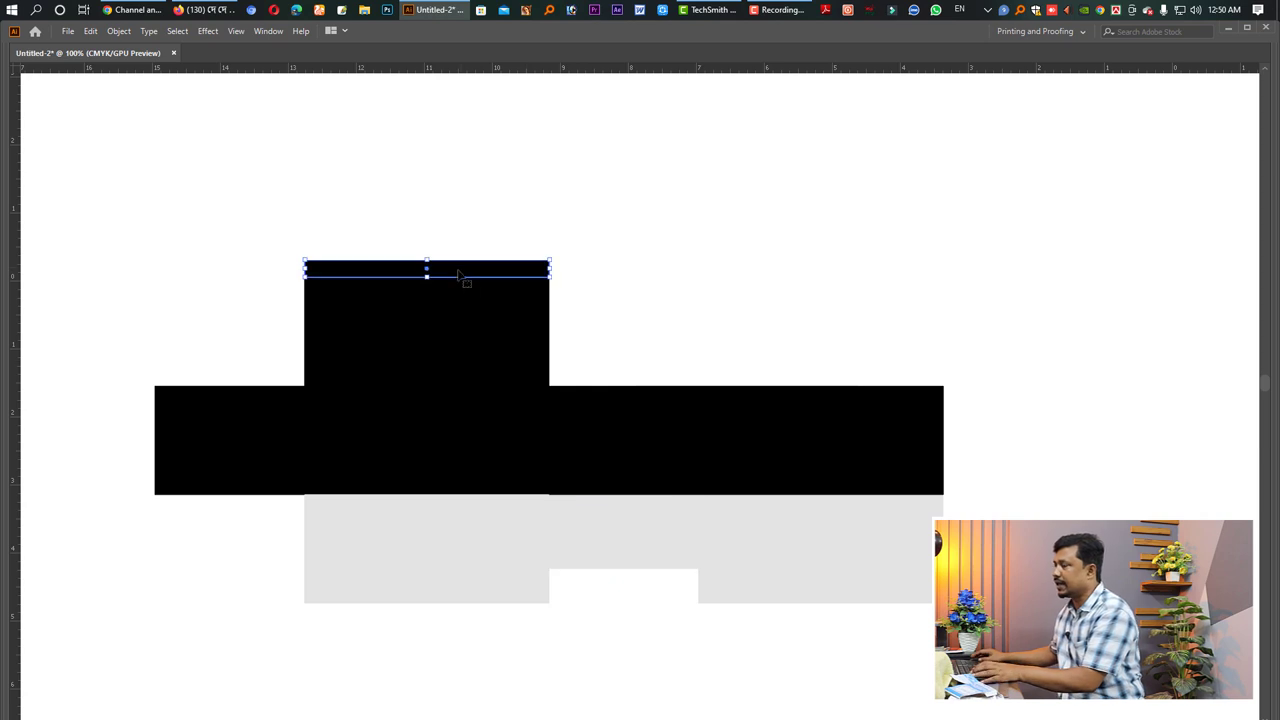
key("Tab")
left_click(1118, 259)
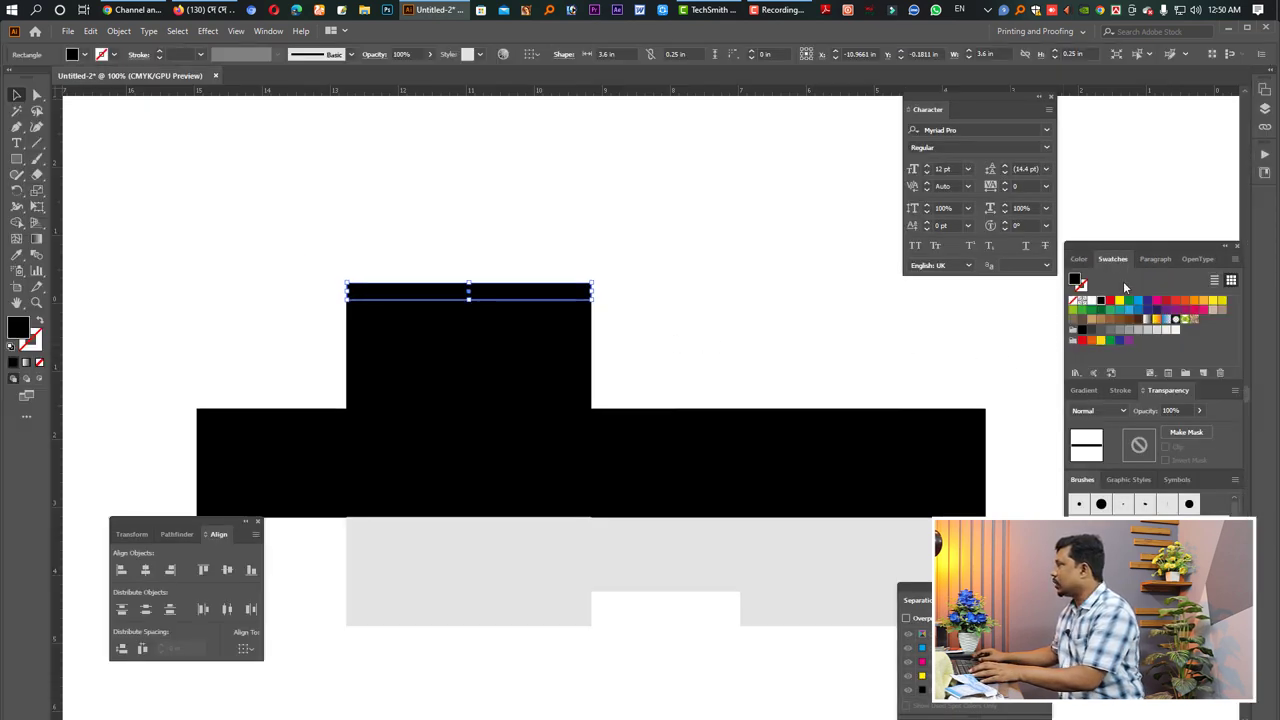
left_click(1139, 302)
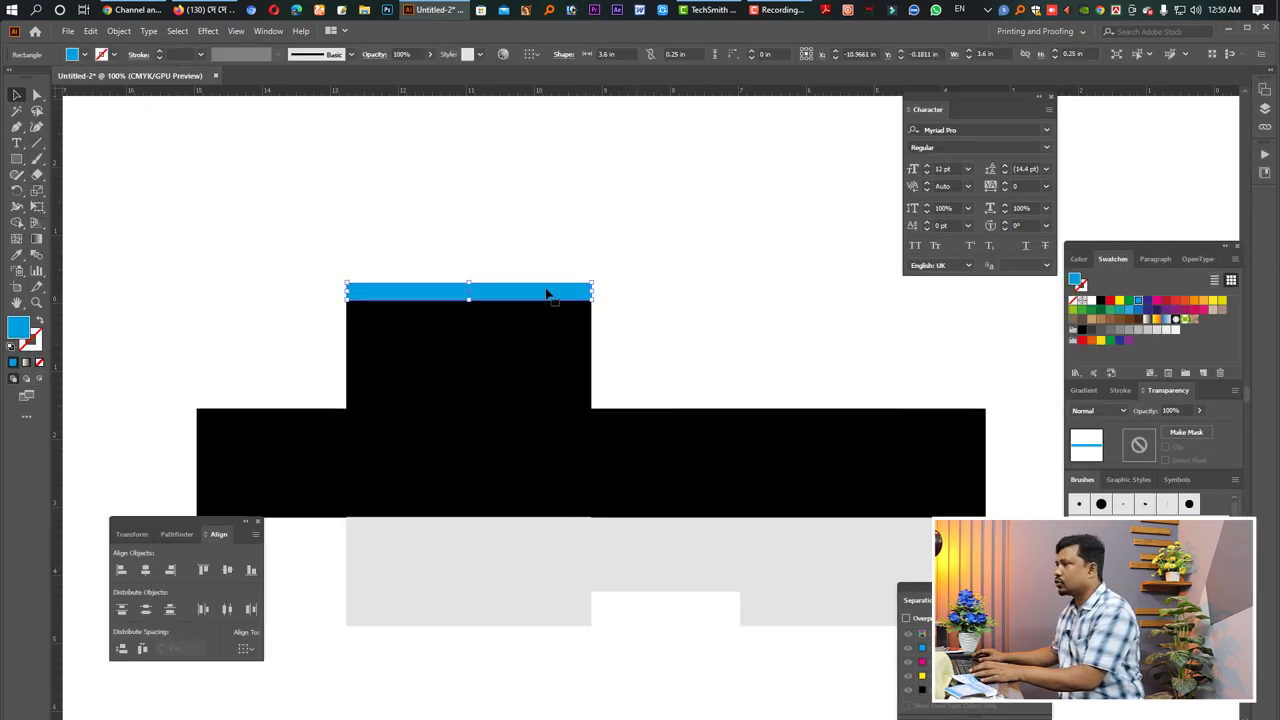
left_click(697, 318)
Fill the black lid panel with the same cyan swatch, then select it with the strip
left_click(534, 357)
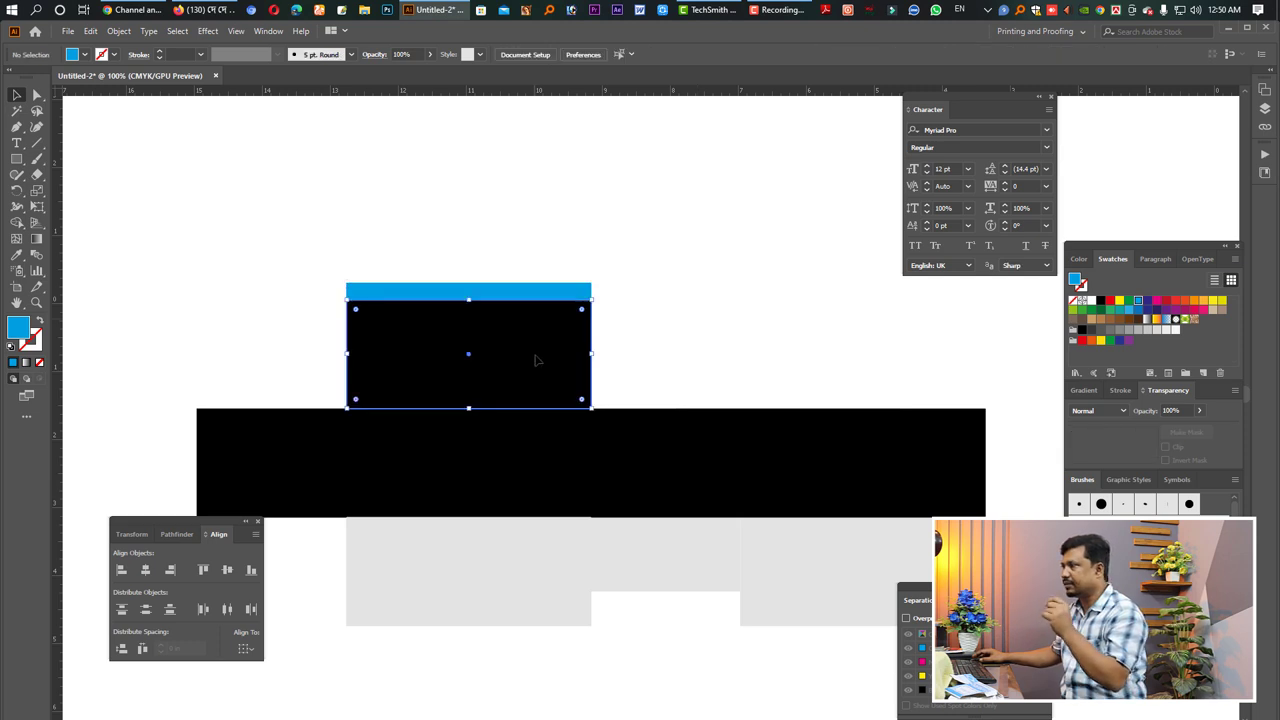
left_click(634, 357)
left_click(457, 361)
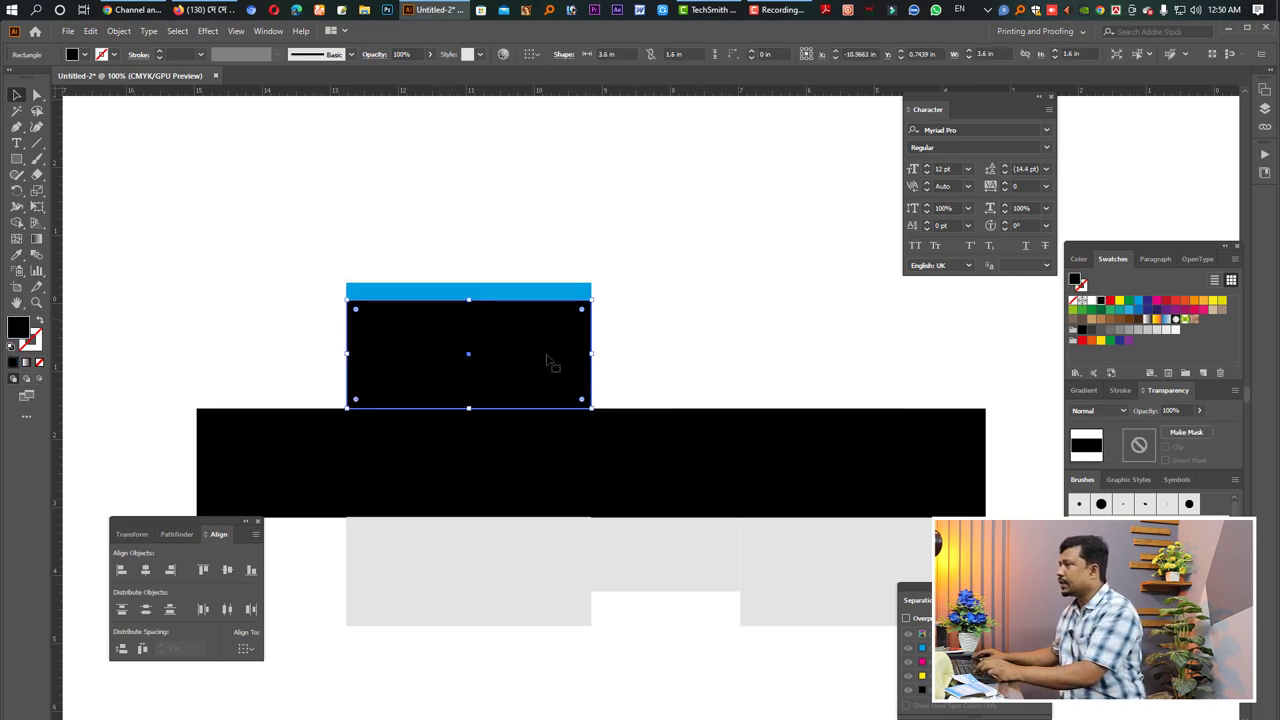
left_click(1139, 302)
left_click(766, 309)
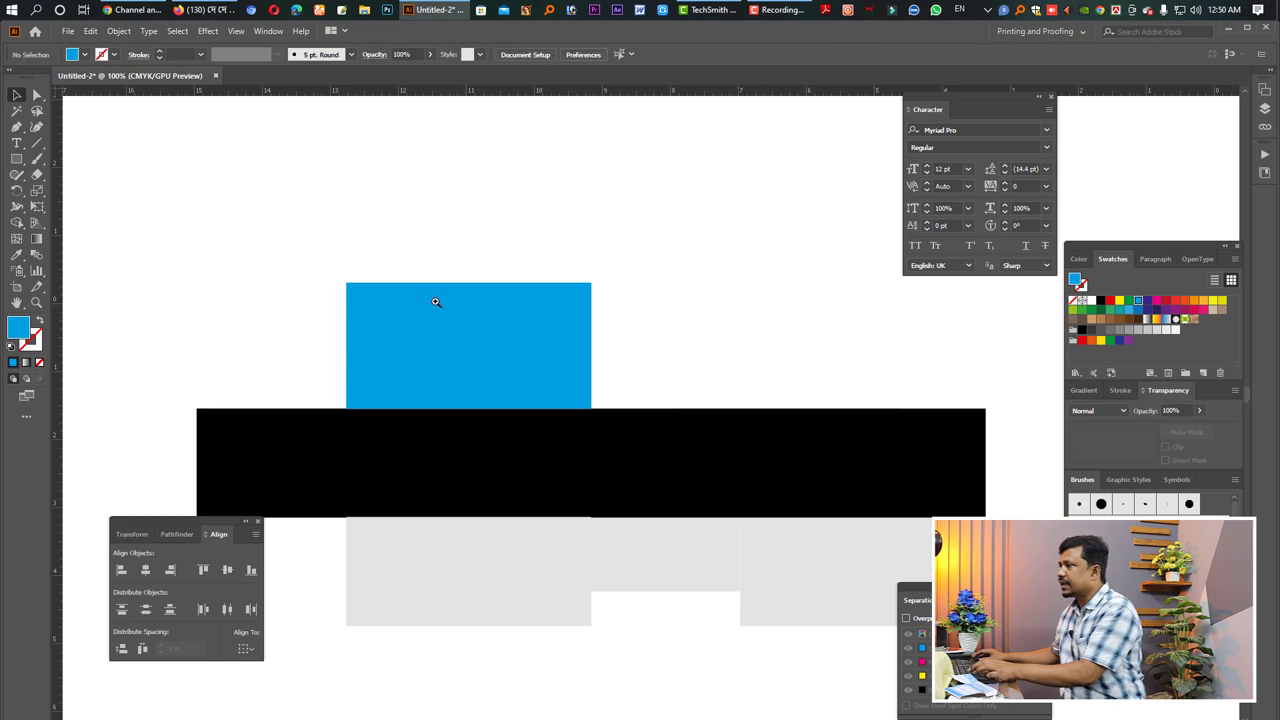
left_click(453, 356)
left_click(497, 293)
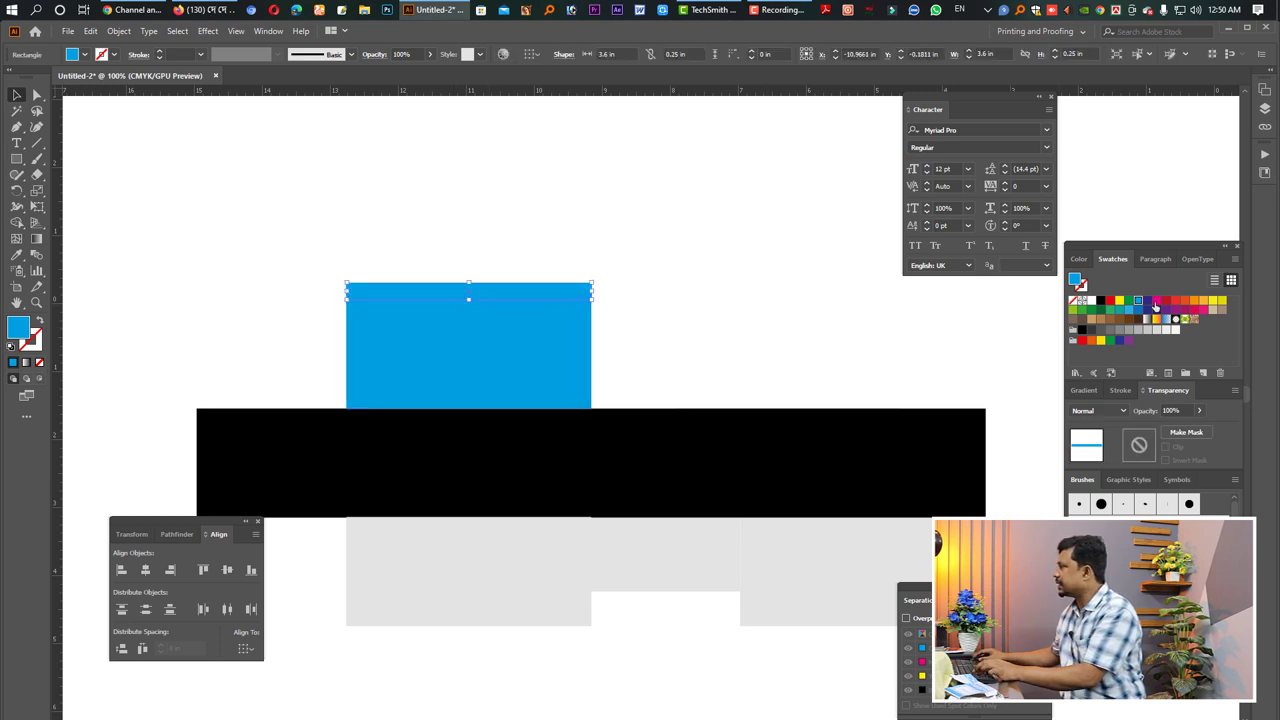
Zoom in and Alt-scale a white-filled inset copy of the blue top panel
left_click(463, 342)
key("ctrl+plus")
left_click_drag(708, 448, 583, 401)
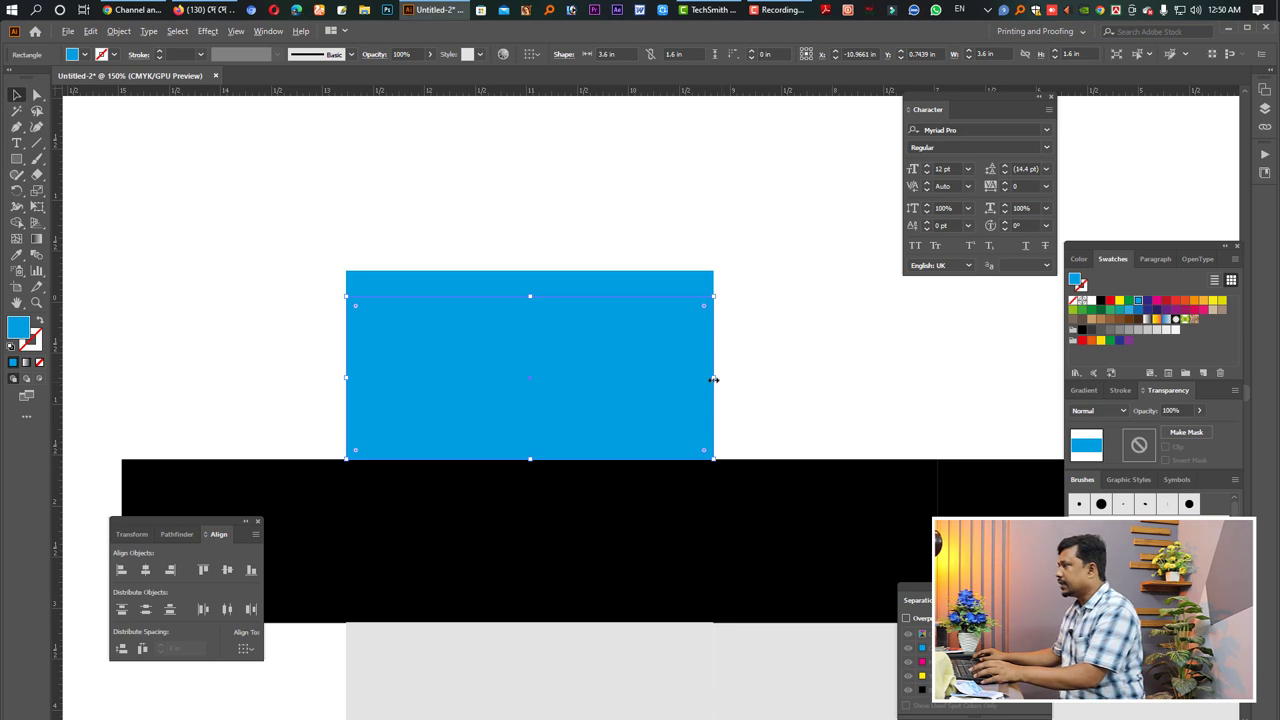
left_click_drag(713, 379, 699, 379)
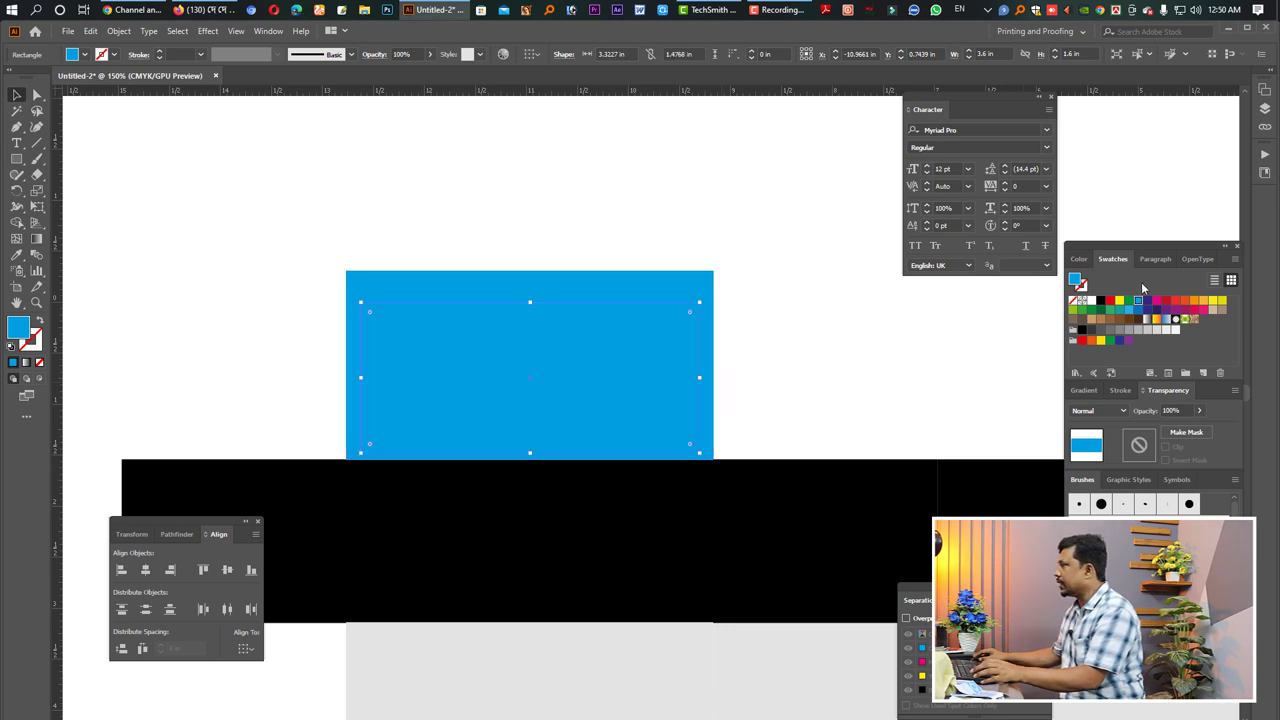
left_click(1093, 301)
left_click_drag(699, 302, 713, 296)
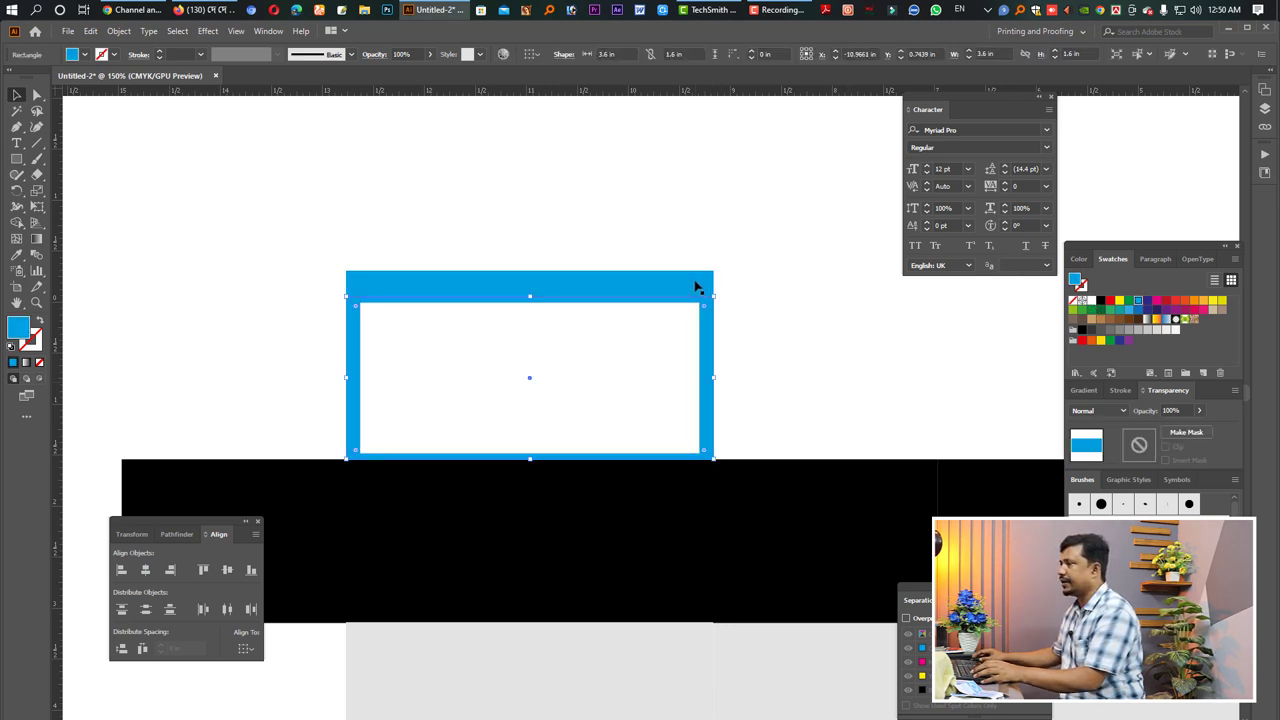
Adjust the blue top strip and the 3.4 × 1.48 in white rectangle for an even border
left_click(697, 286)
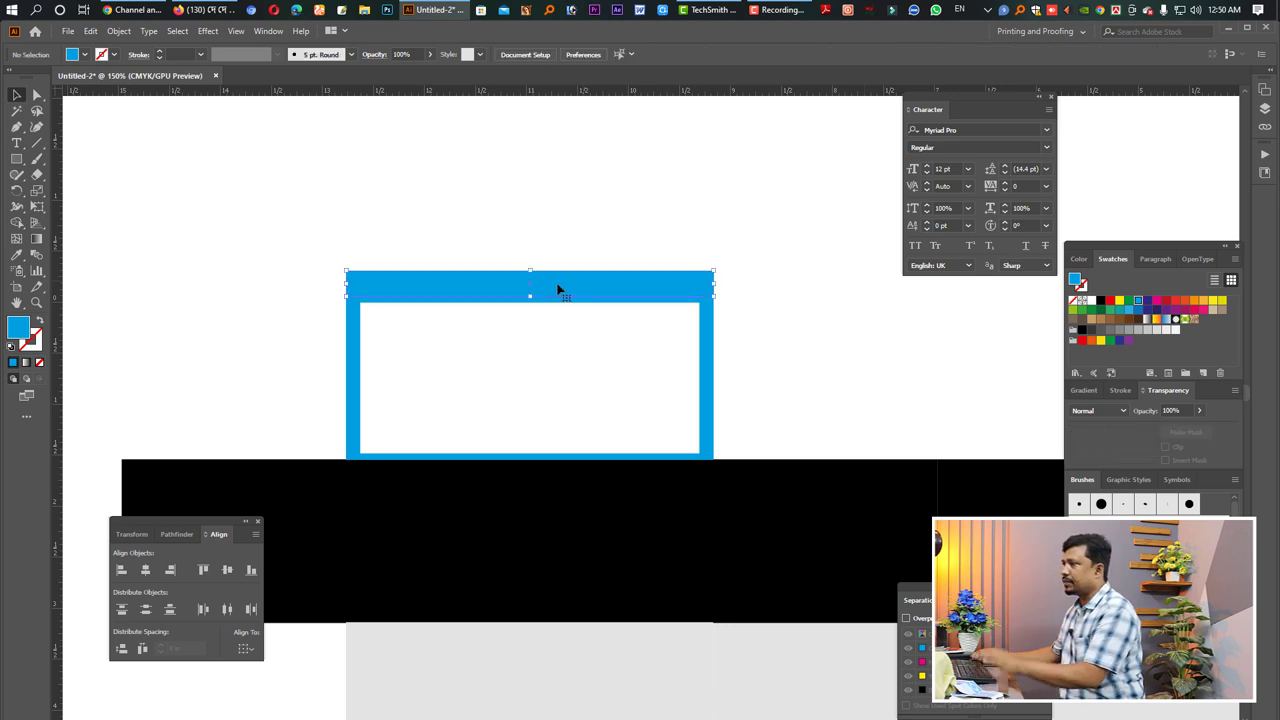
left_click(515, 361)
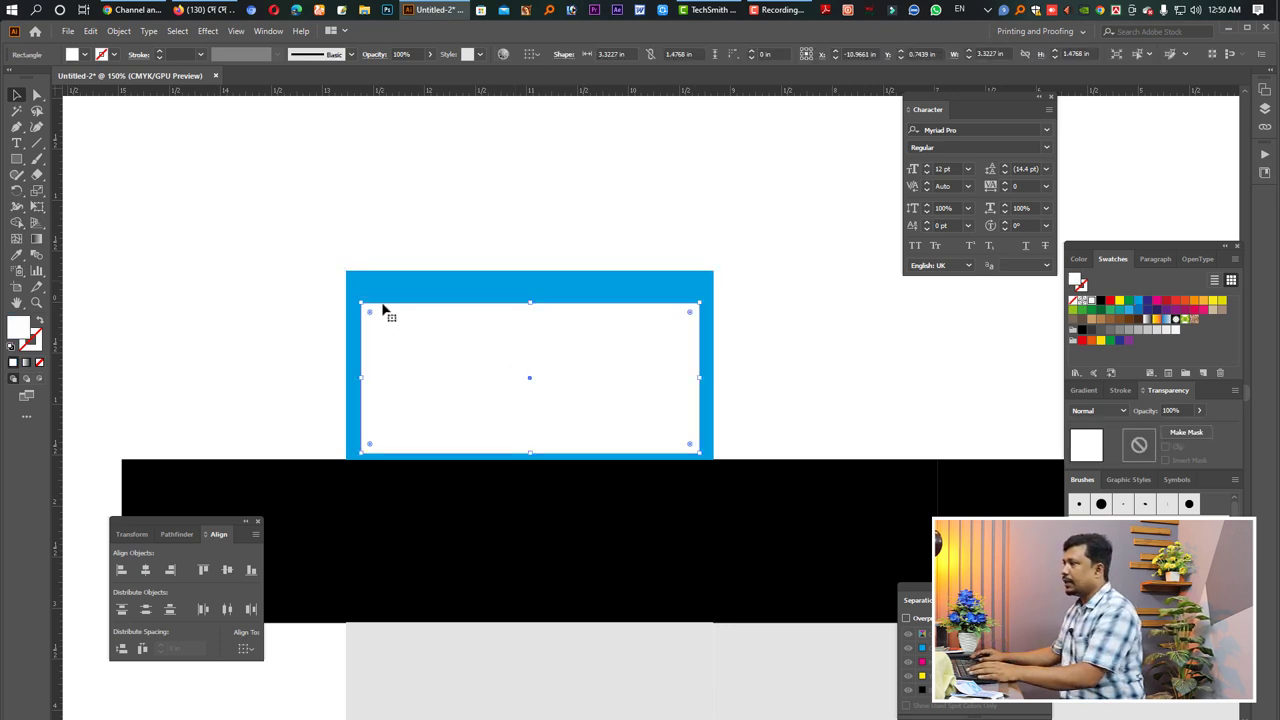
left_click(389, 303)
left_click(509, 331)
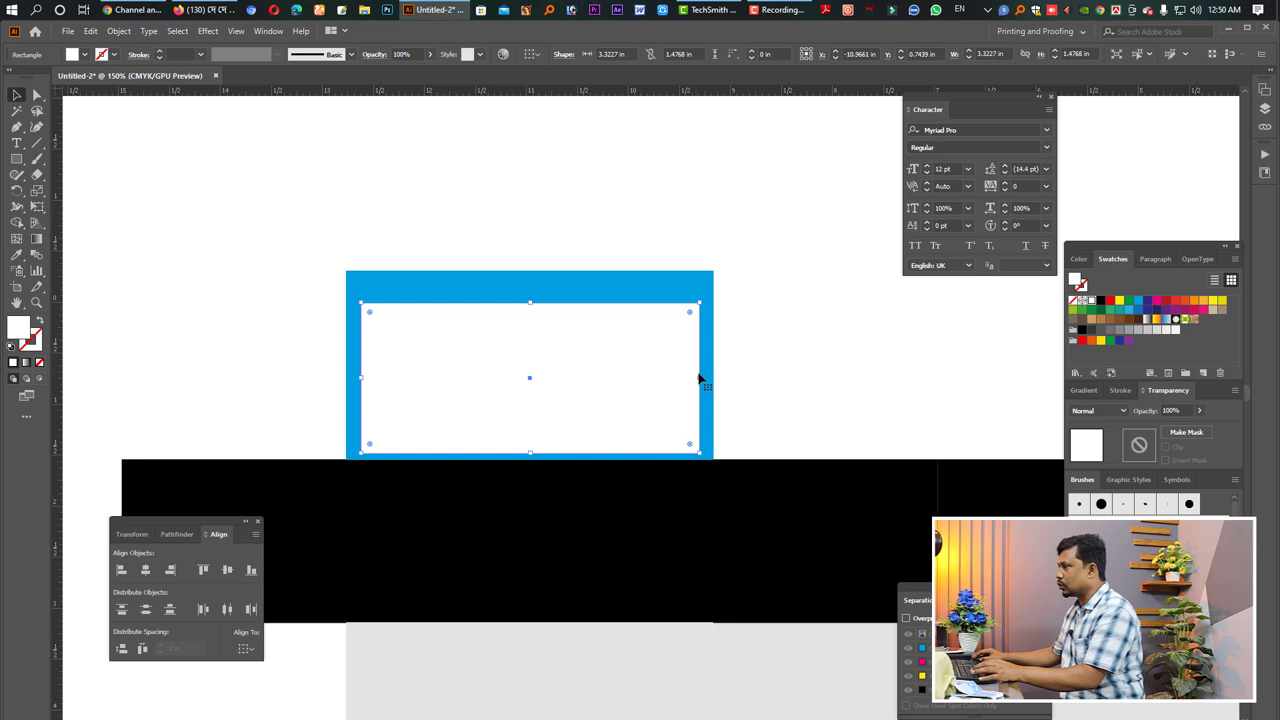
left_click_drag(700, 377, 705, 377)
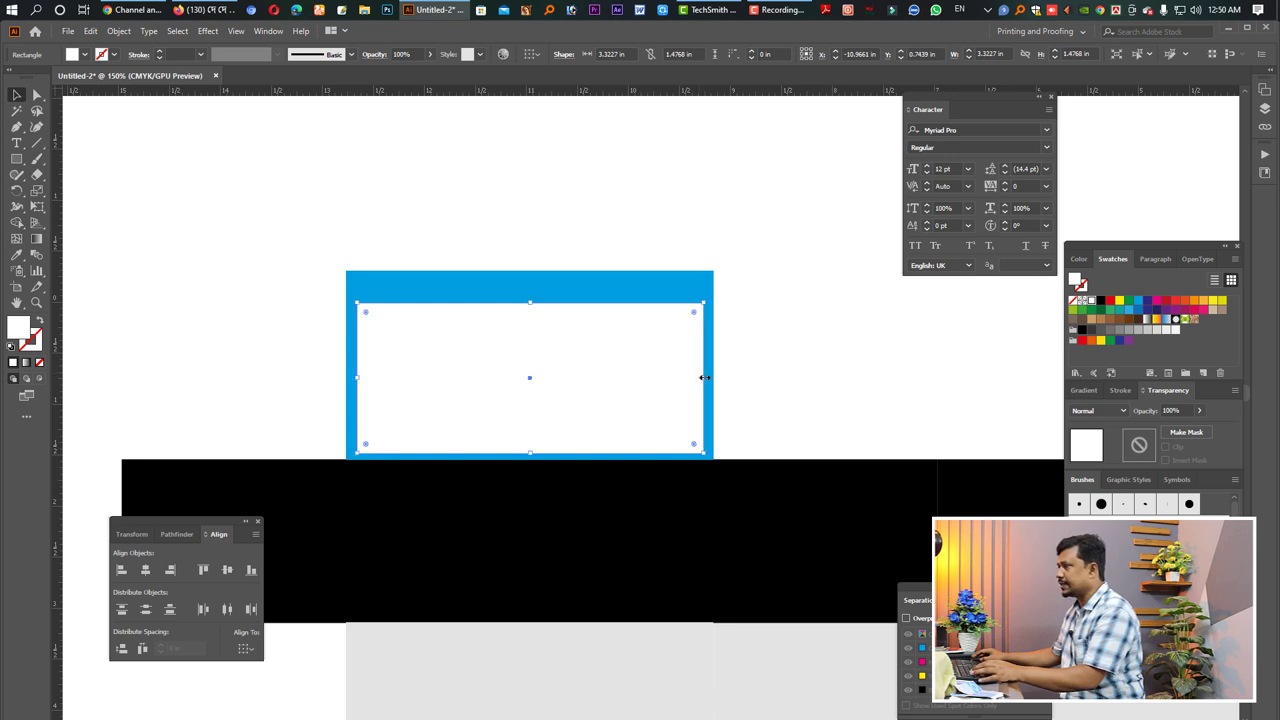
left_click(698, 277)
left_click_drag(713, 271, 713, 297)
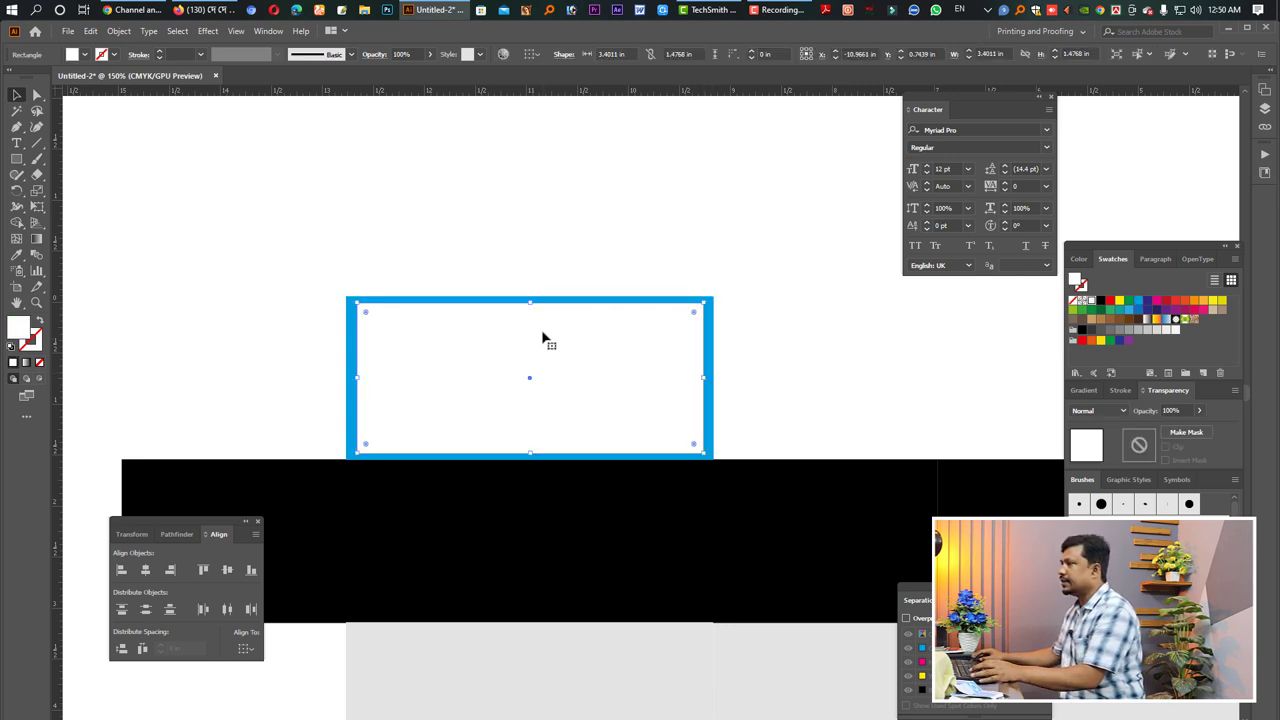
left_click_drag(531, 303, 531, 306)
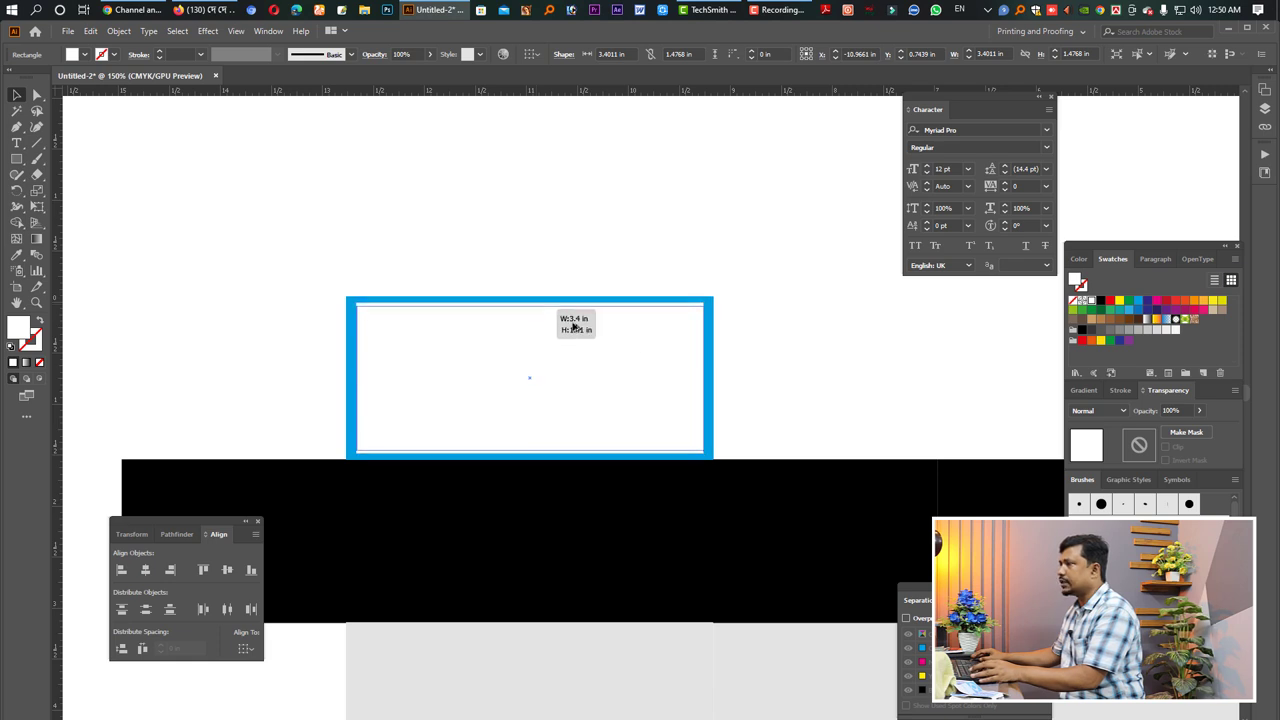
left_click(726, 387)
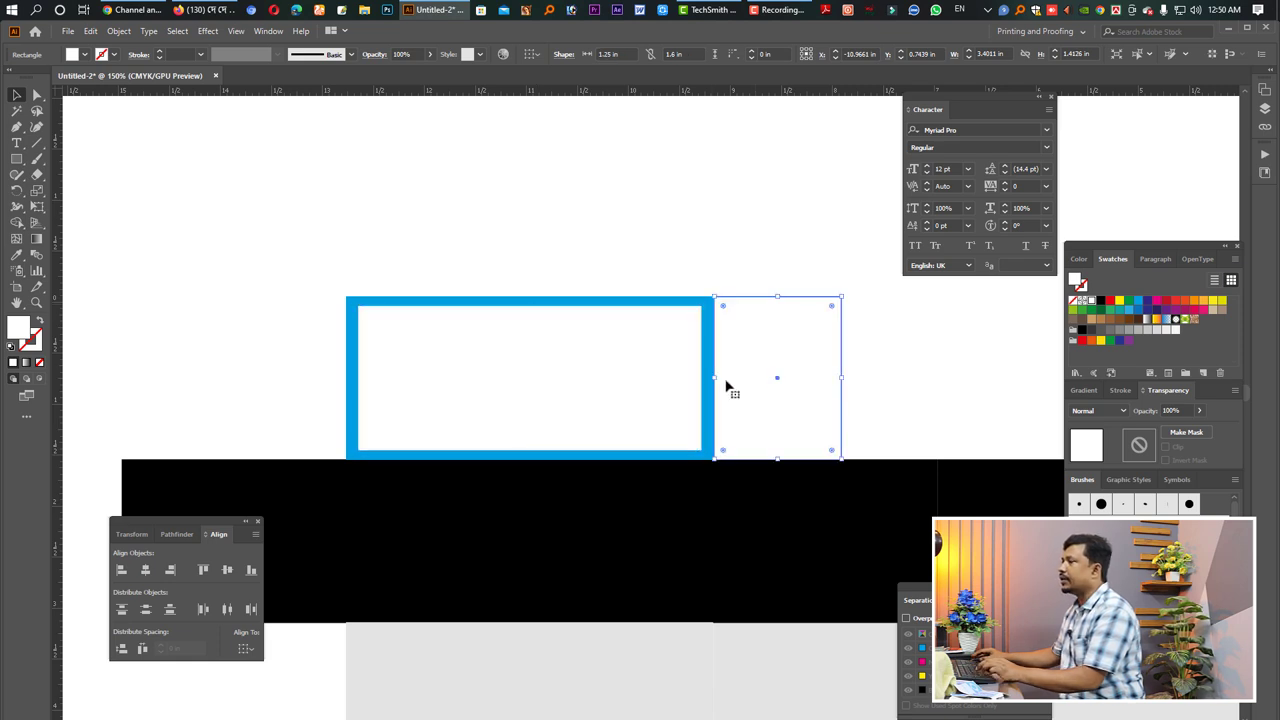
left_click(893, 358)
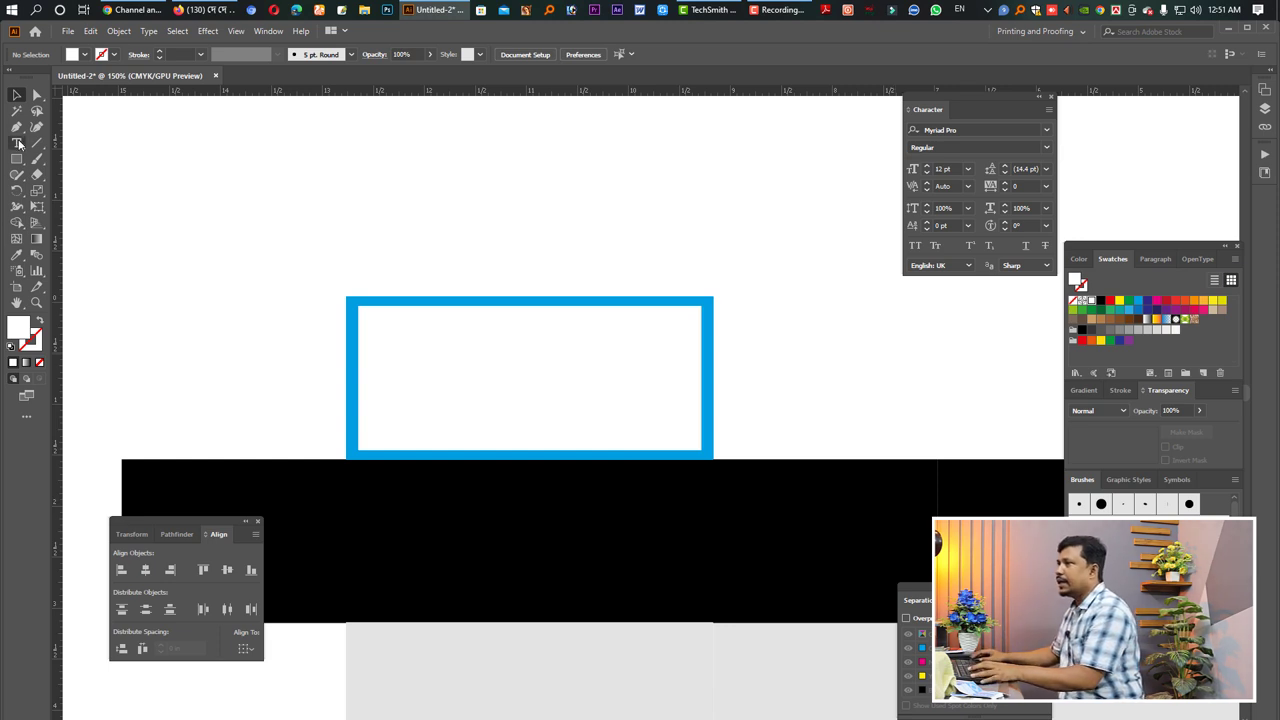
Add an unfilled 3.2132 × 1.2533 in inset rectangle with a 1.038 pt black stroke
left_click(429, 394)
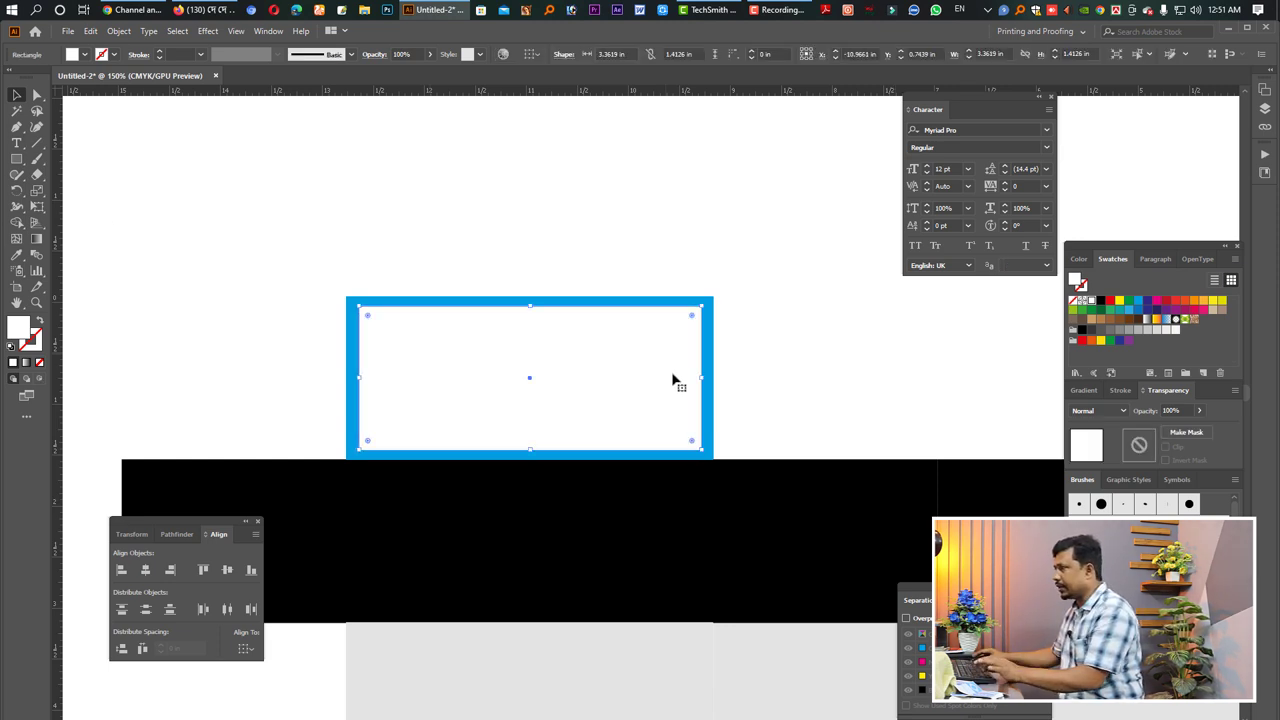
left_click_drag(702, 378, 683, 378)
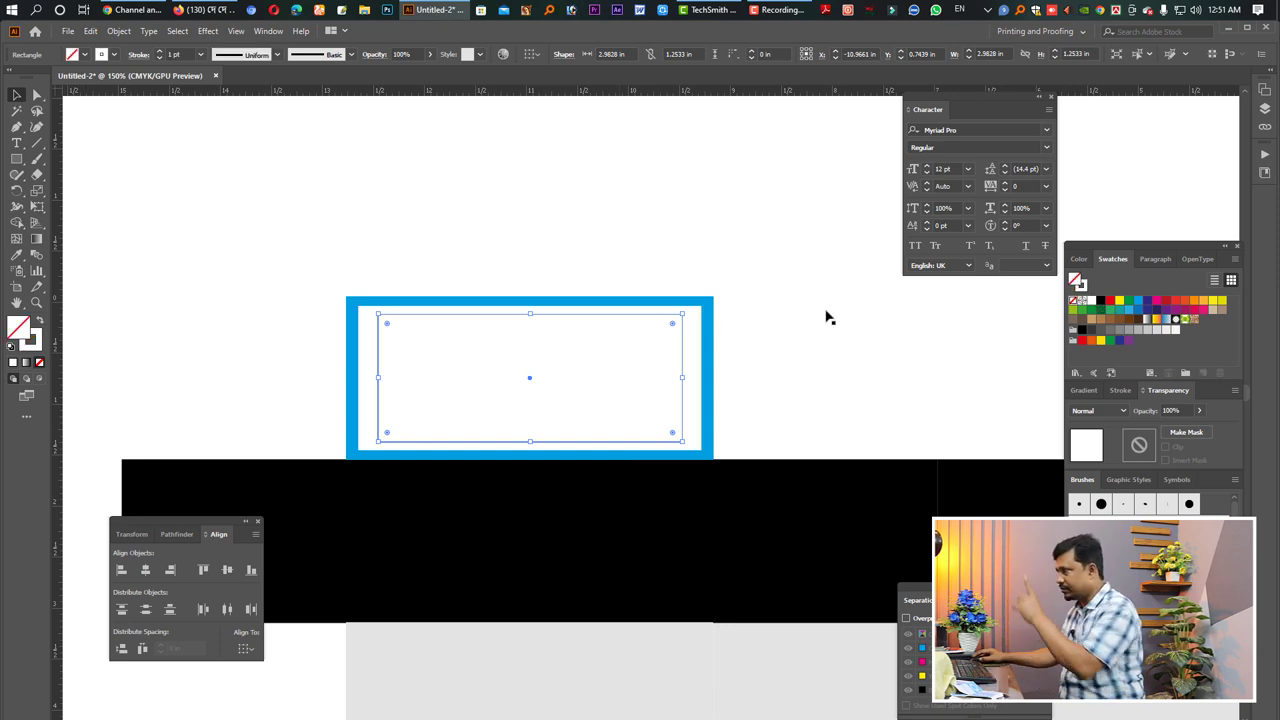
key("d")
key("shift+x")
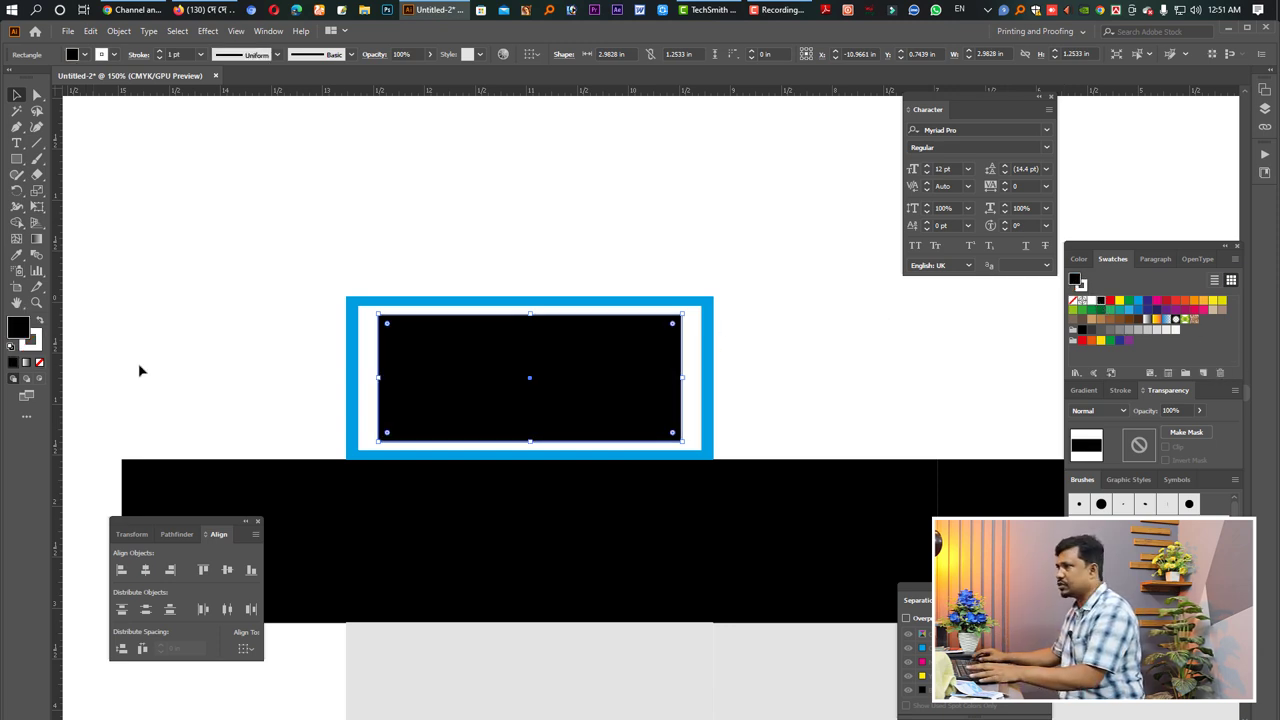
left_click(41, 322)
left_click(40, 362)
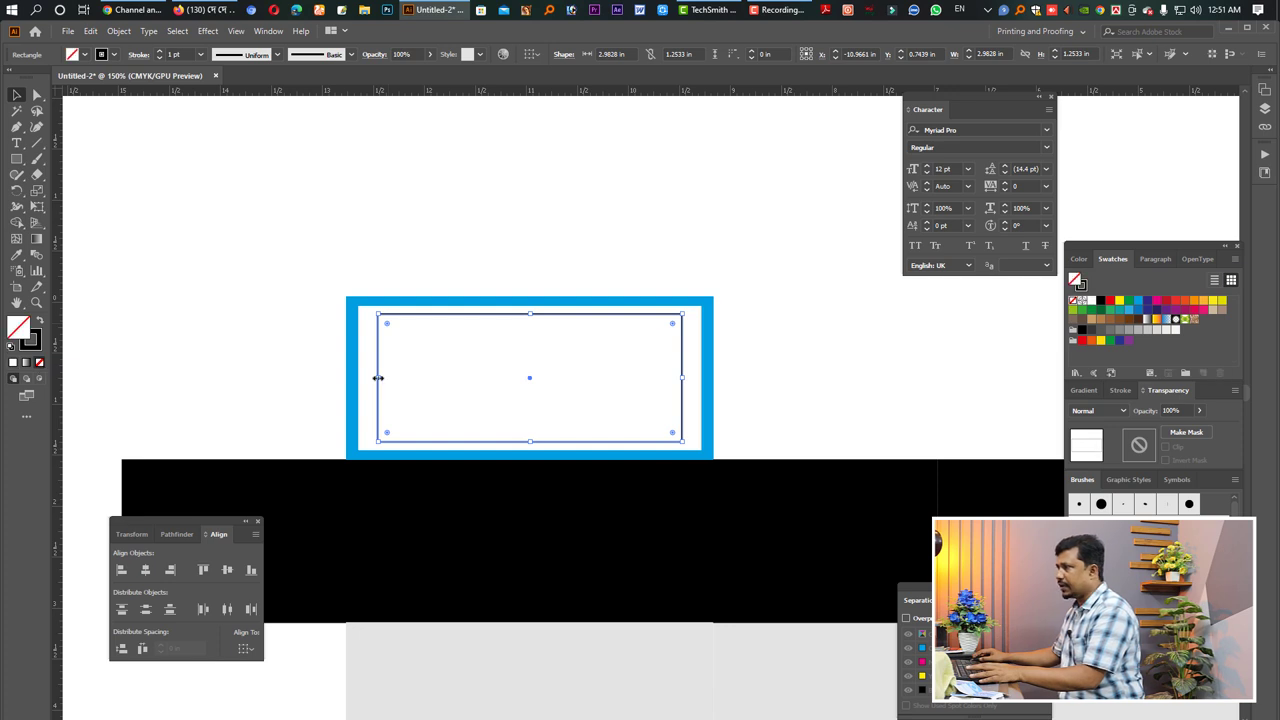
left_click_drag(378, 378, 366, 378)
left_click(1120, 390)
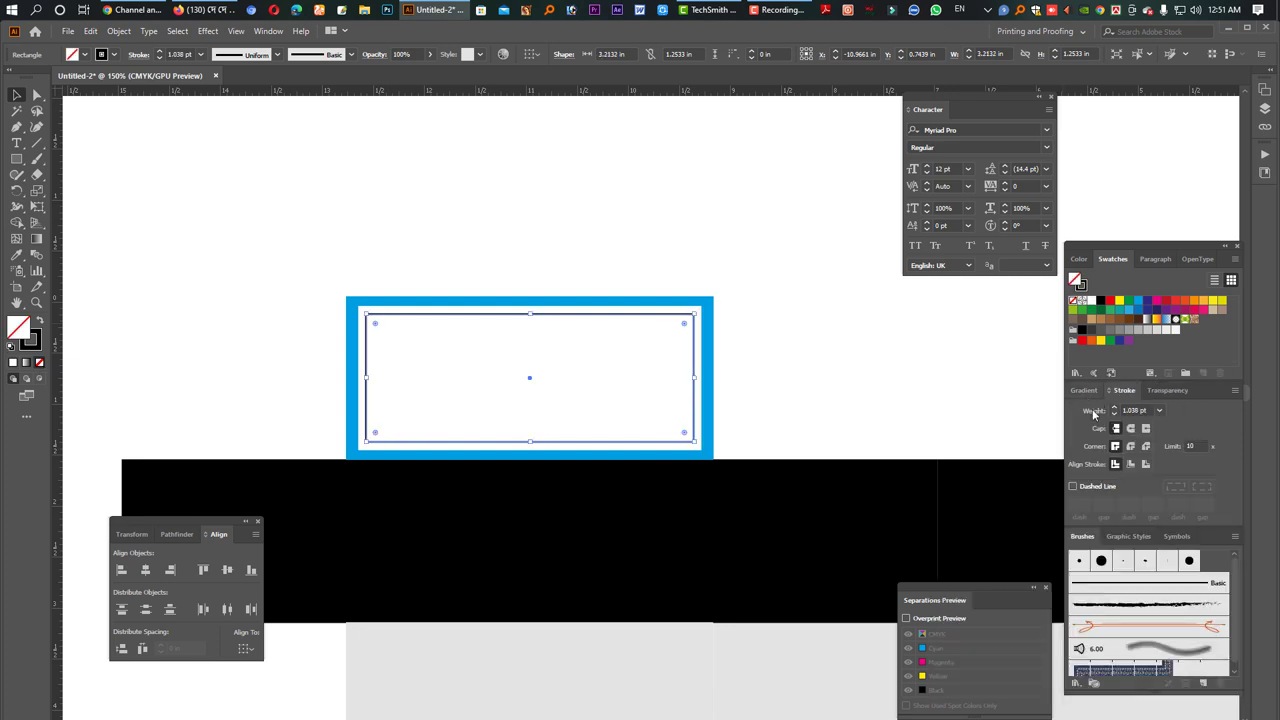
left_click(1084, 547)
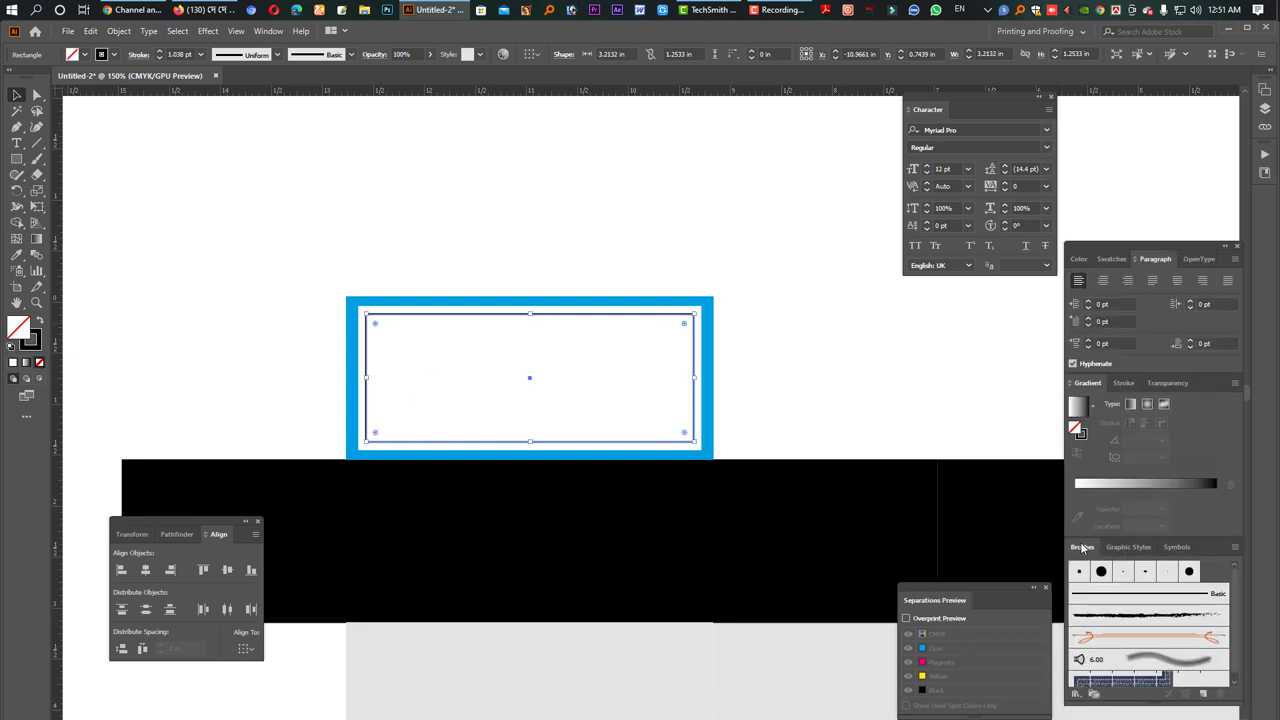
Apply the Pine brush from the Borders_Frames library to the inset rectangle's outline
left_click(1234, 548)
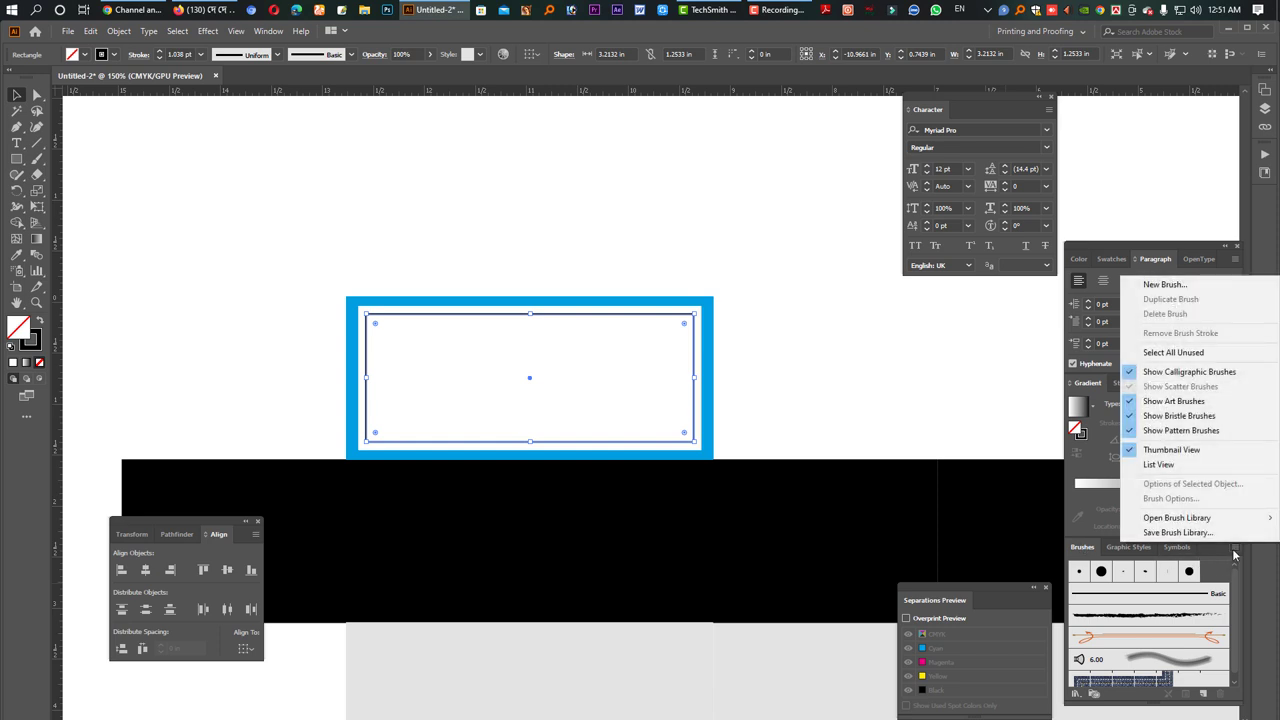
mouse_move(1177, 518)
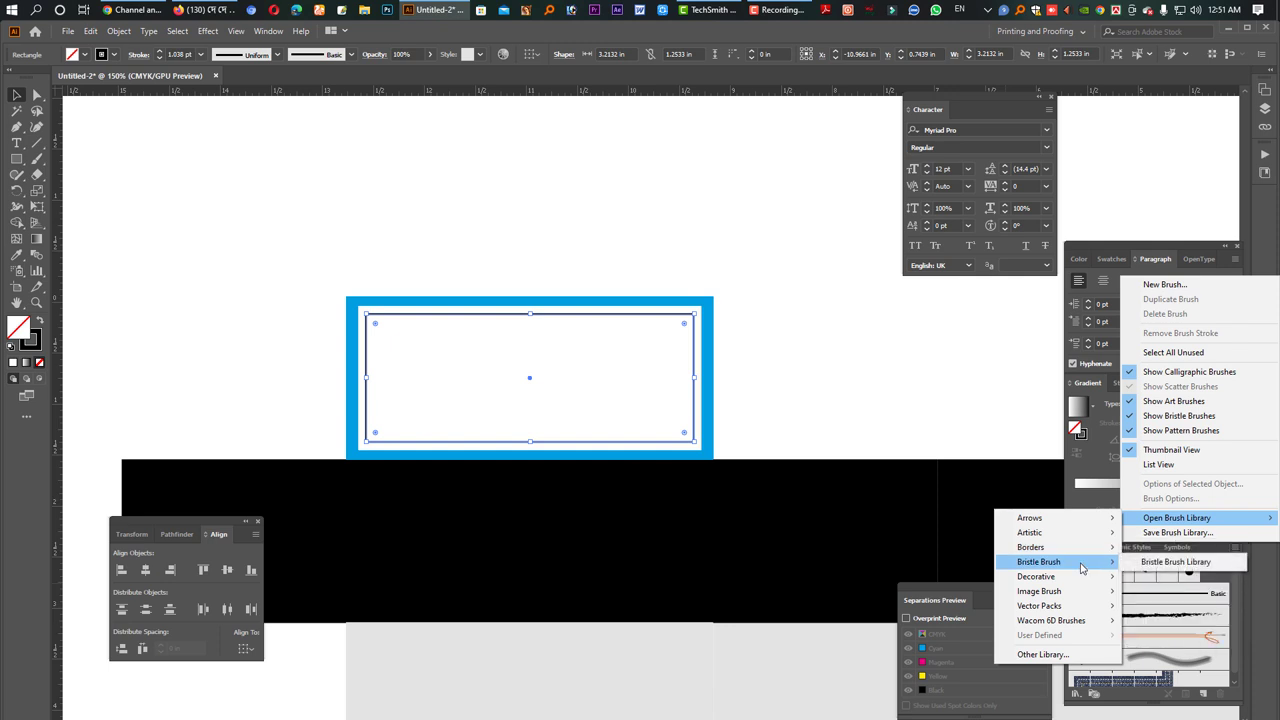
mouse_move(1054, 547)
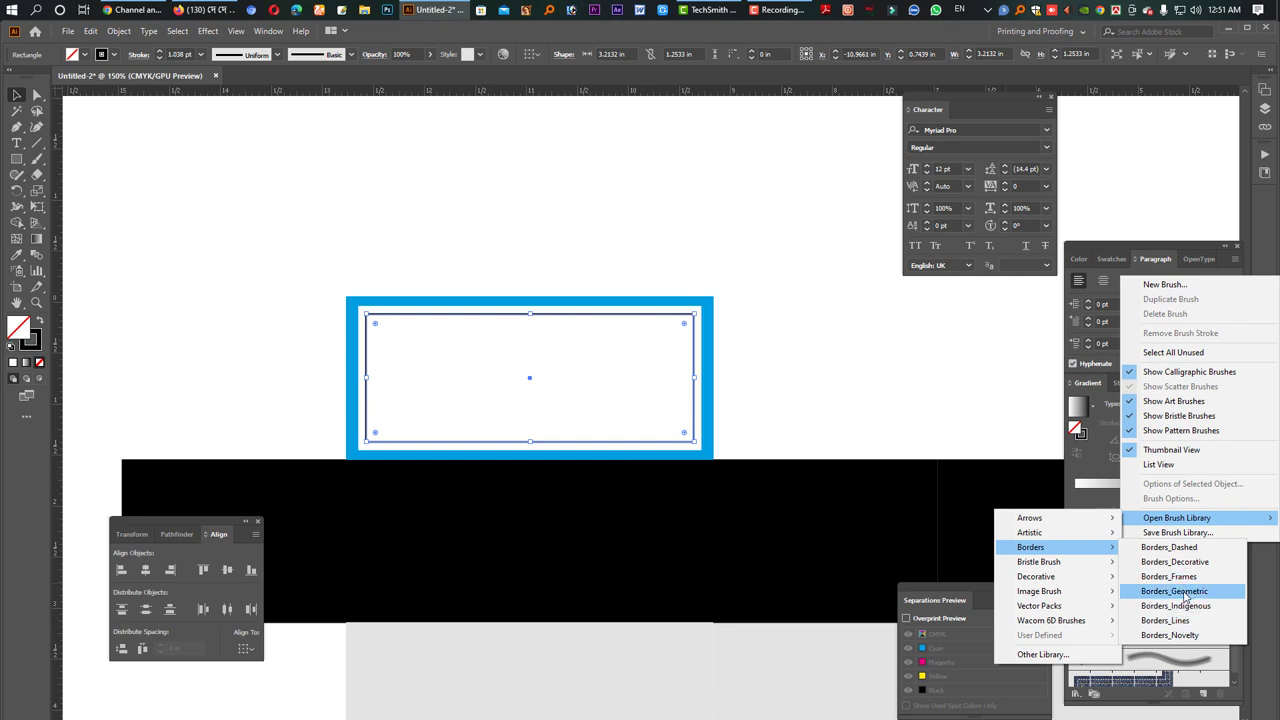
left_click(1170, 576)
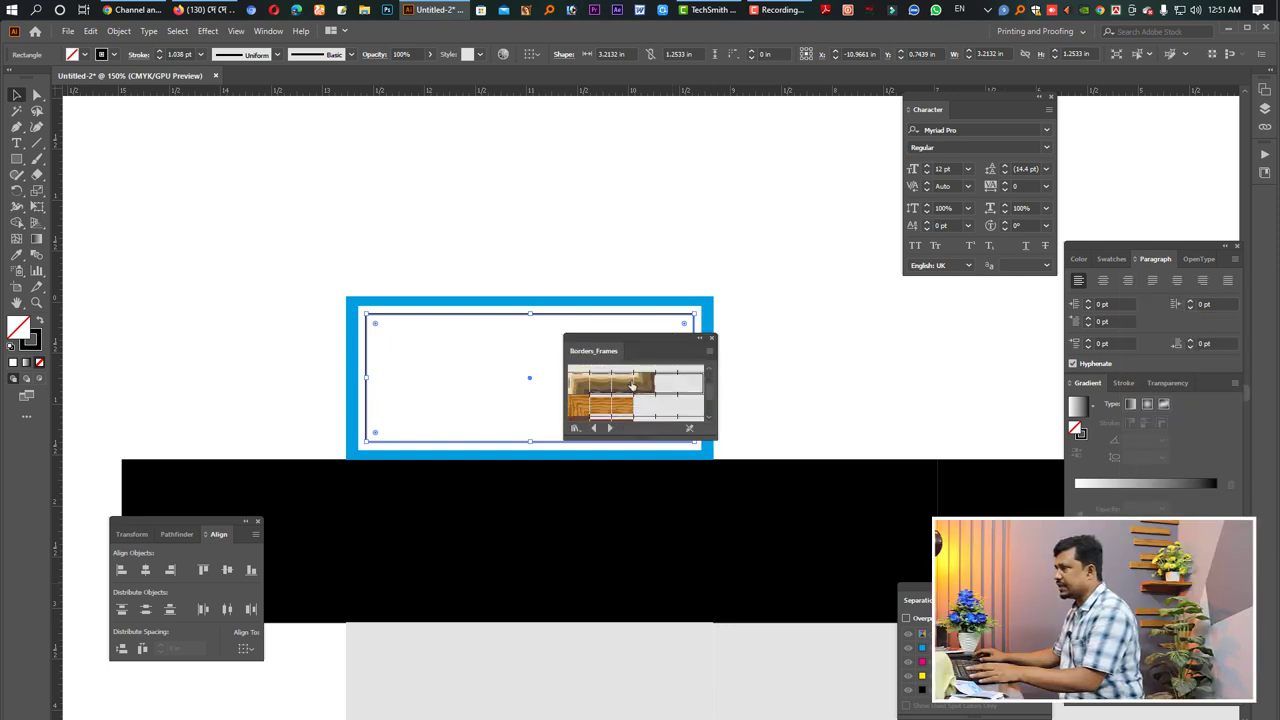
left_click(632, 386)
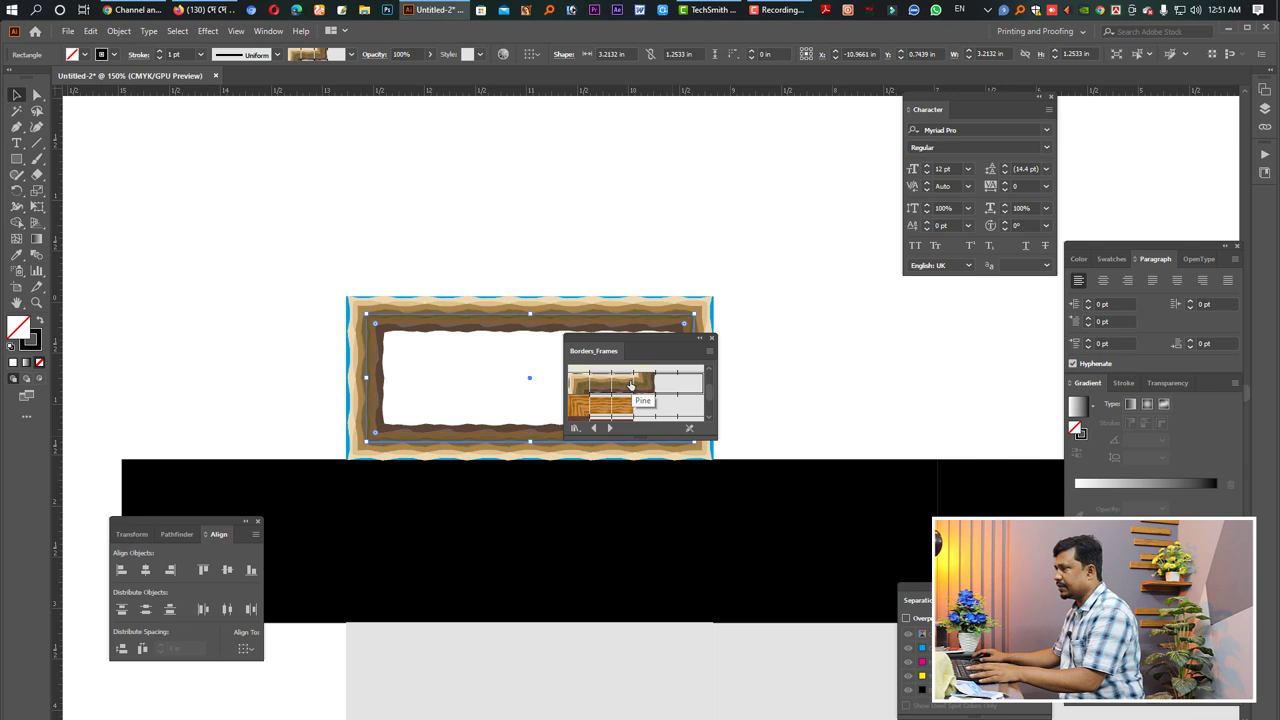
left_click(711, 339)
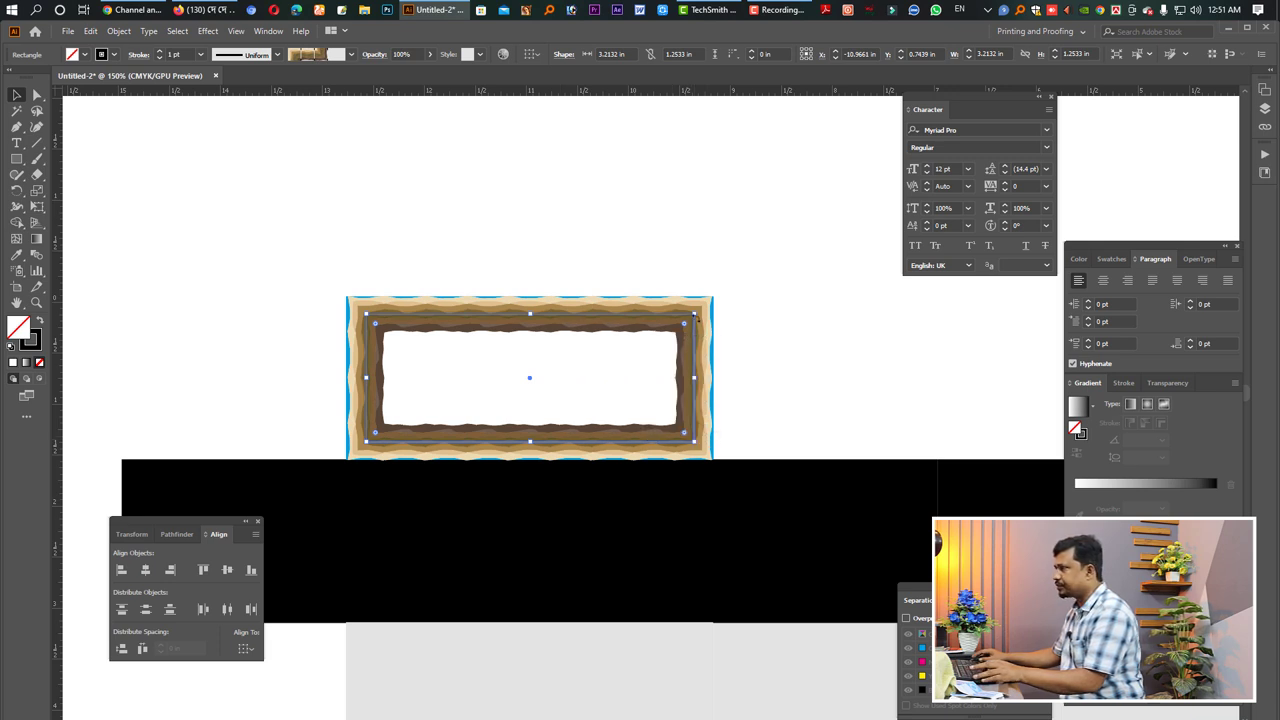
Shrink the Pine-framed rectangle inward about its centre, keeping it unfilled with its original stroke
left_click_drag(695, 315, 700, 330)
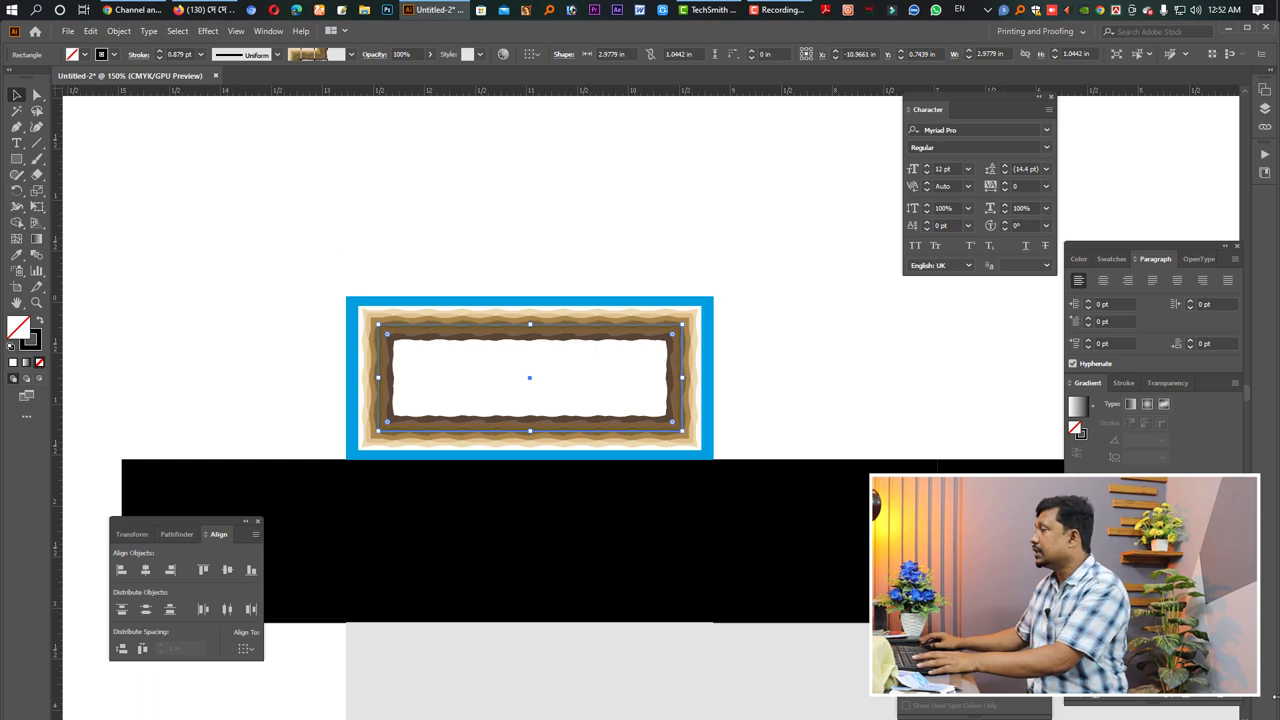
left_click(1109, 259)
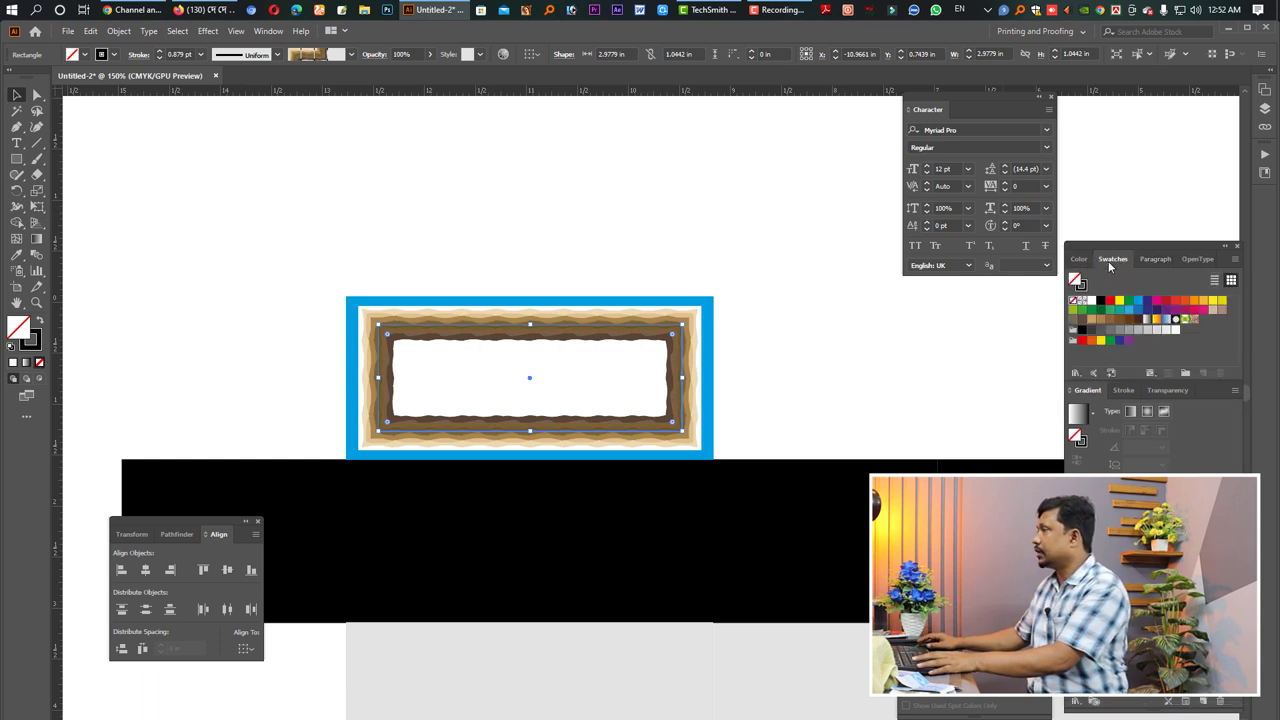
left_click(1138, 302)
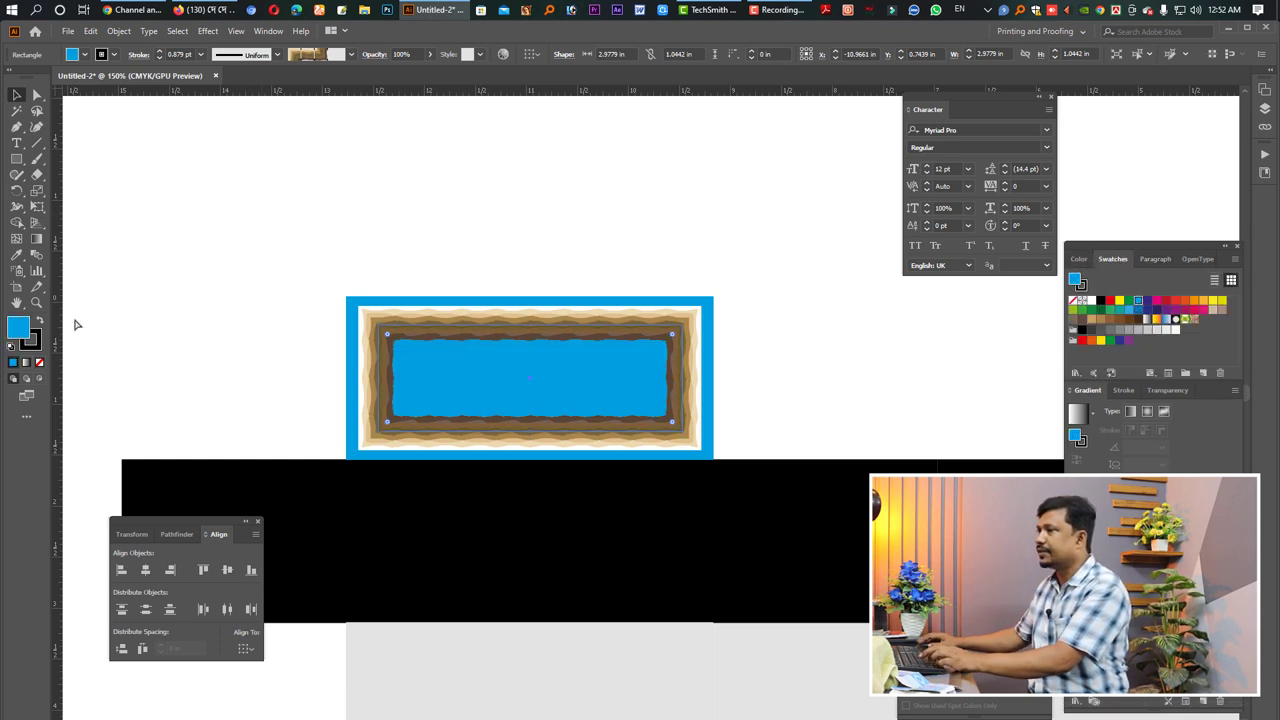
key("ctrl+z")
left_click(1080, 259)
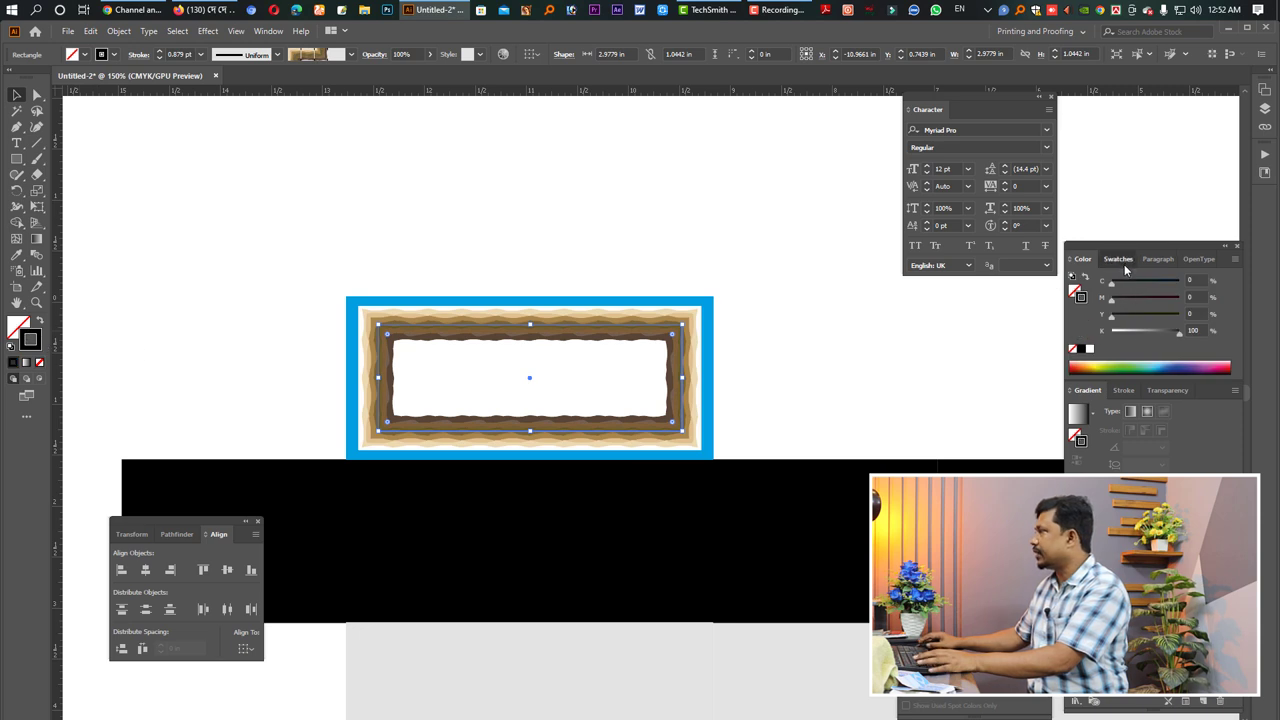
left_click(1117, 259)
left_click(1138, 301)
key("ctrl+z")
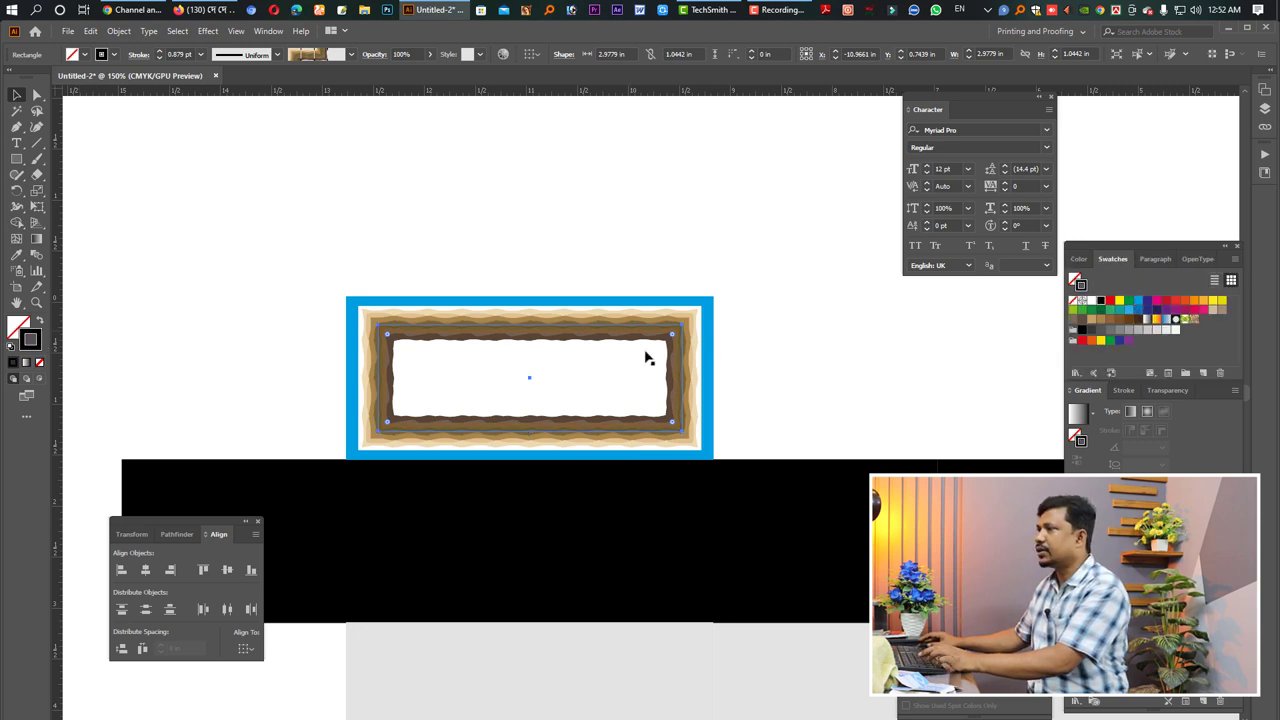
Expand the frame's appearance and recolour it with Adjust Color Balance, Black and Yellow at -100
left_click(119, 32)
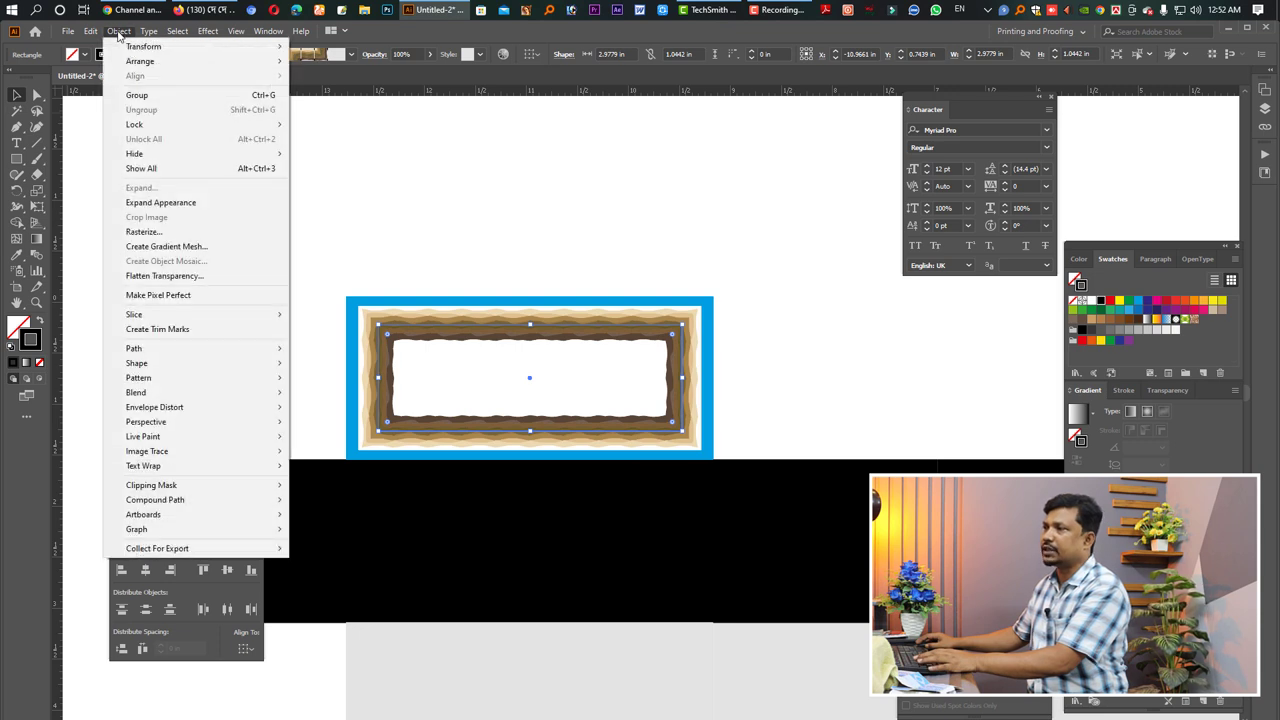
left_click(172, 208)
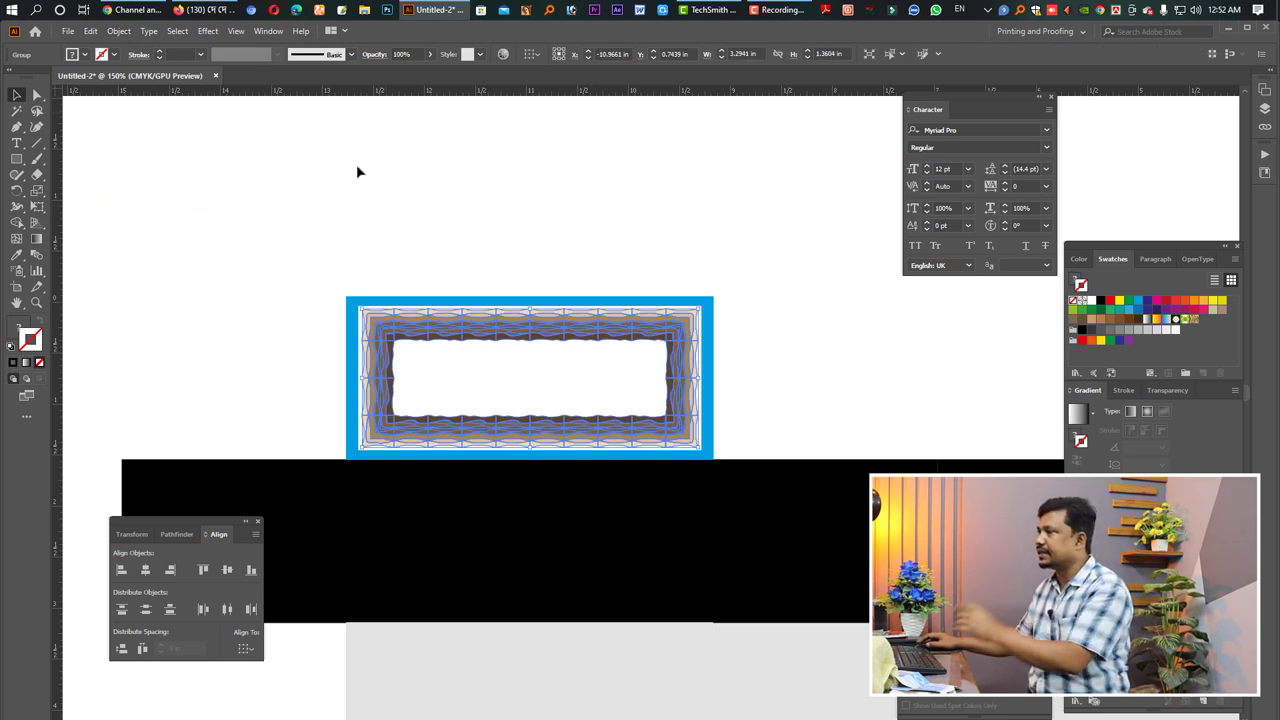
left_click(91, 31)
mouse_move(121, 265)
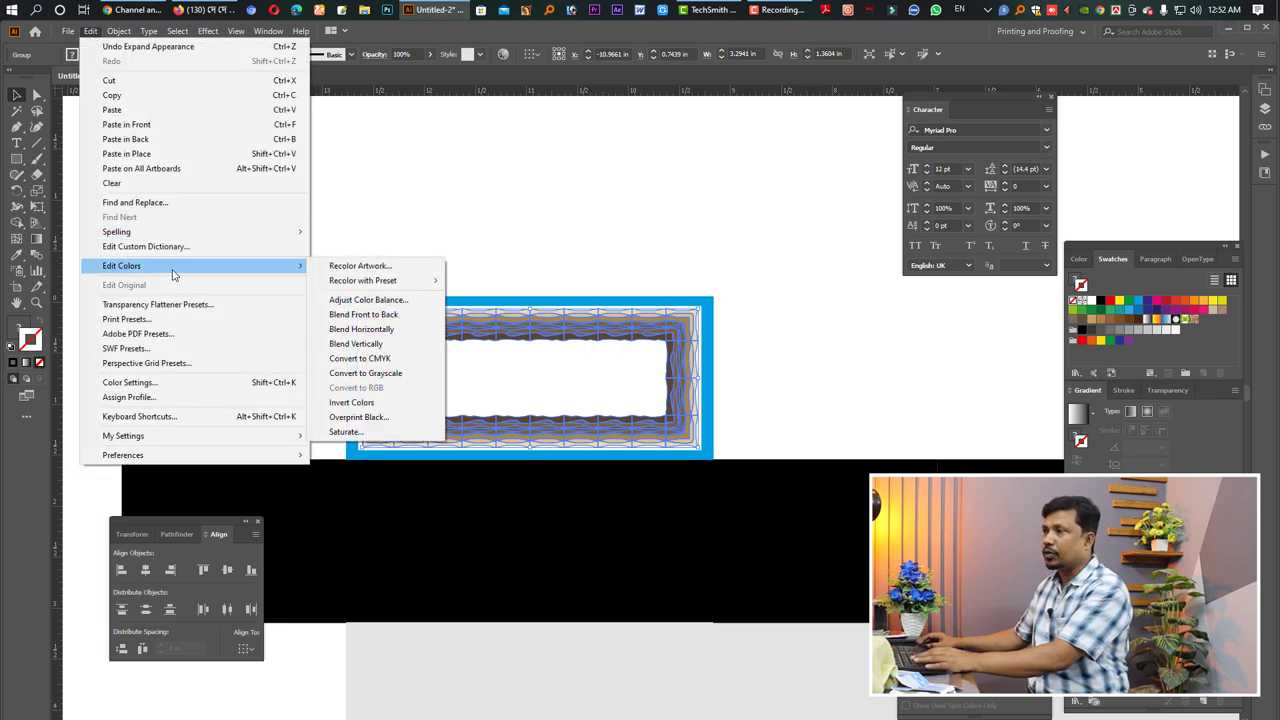
left_click(393, 301)
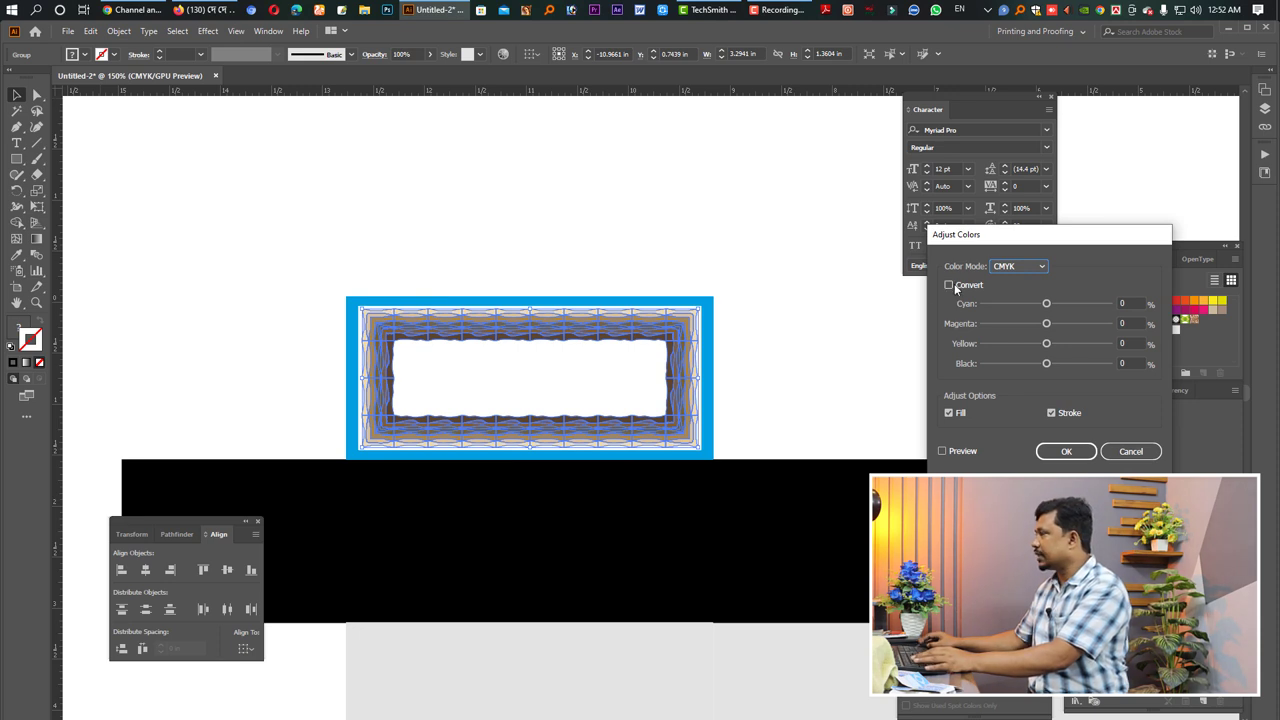
left_click(949, 286)
left_click(952, 450)
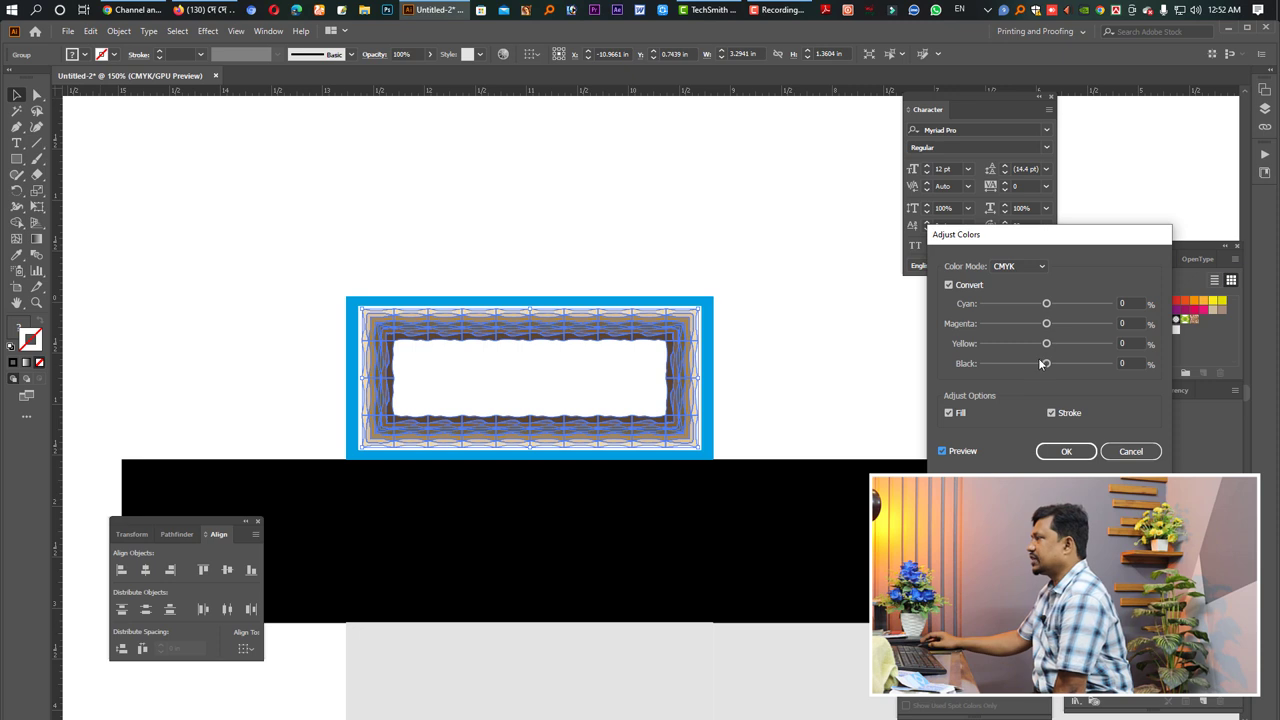
left_click_drag(1046, 365, 797, 368)
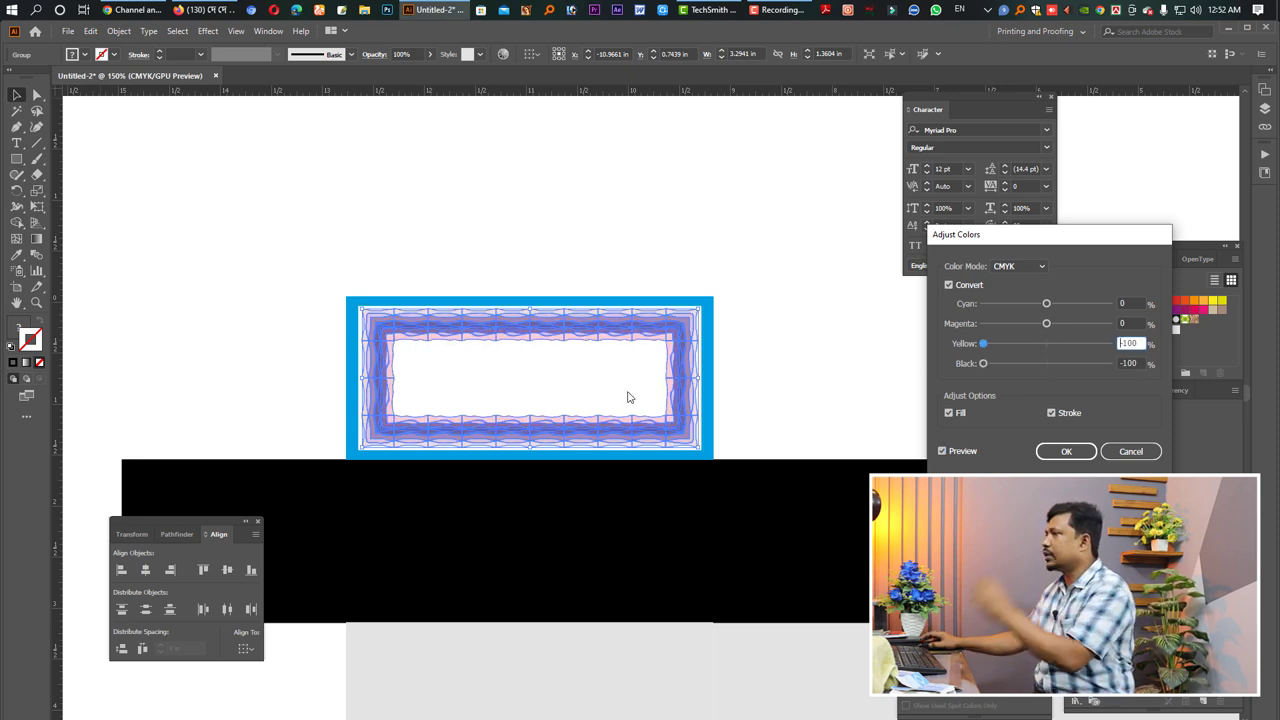
left_click(1066, 451)
Type 'Visiting Card' above the lid panel and scale it up
left_click(752, 401)
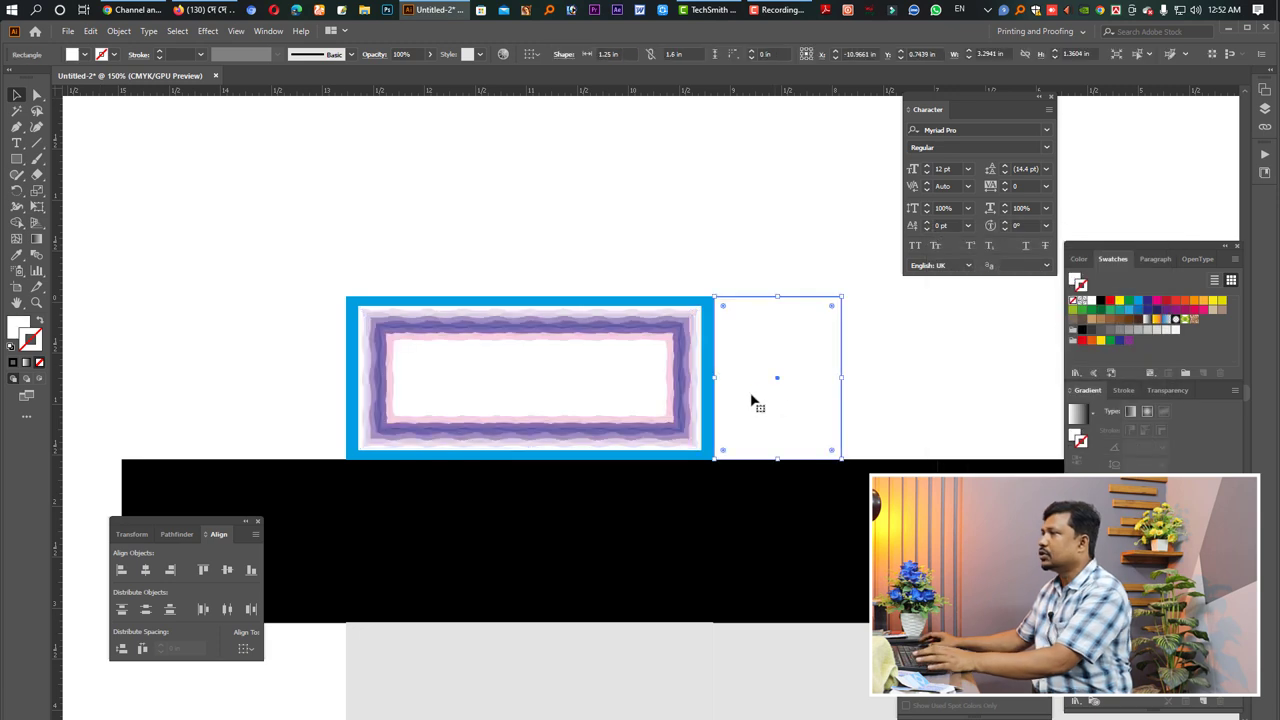
left_click(504, 247)
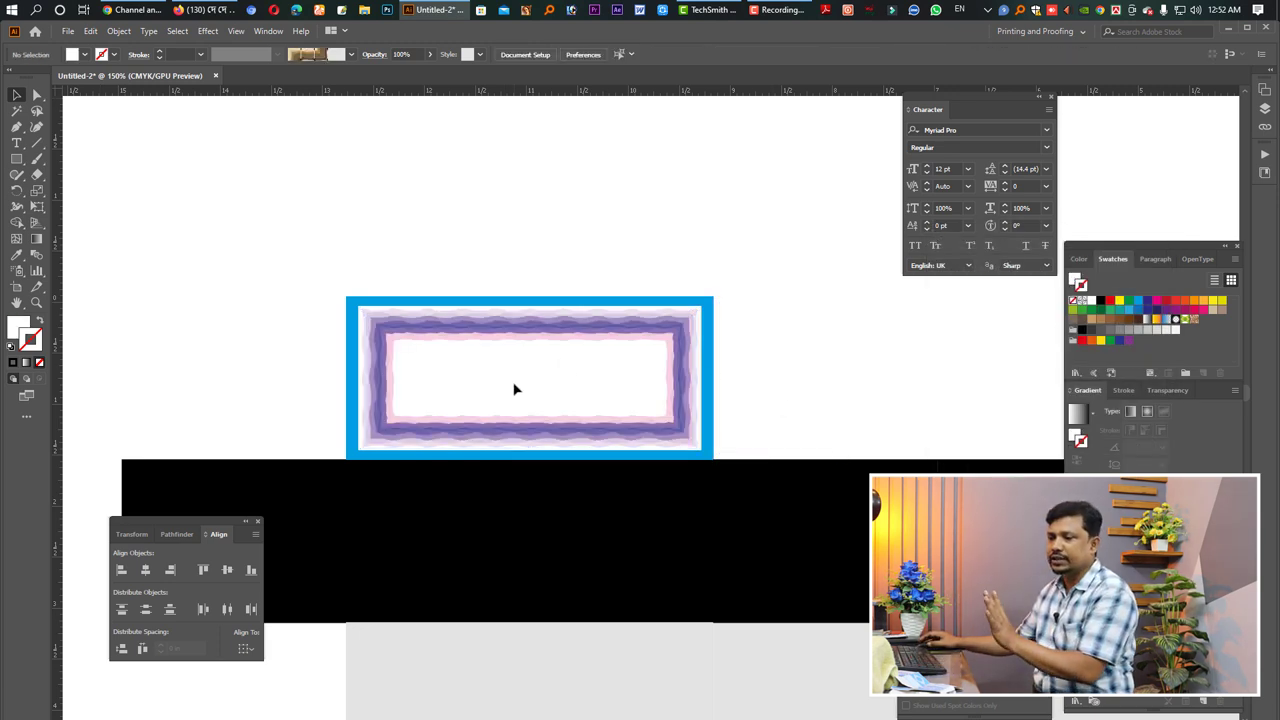
left_click(497, 192)
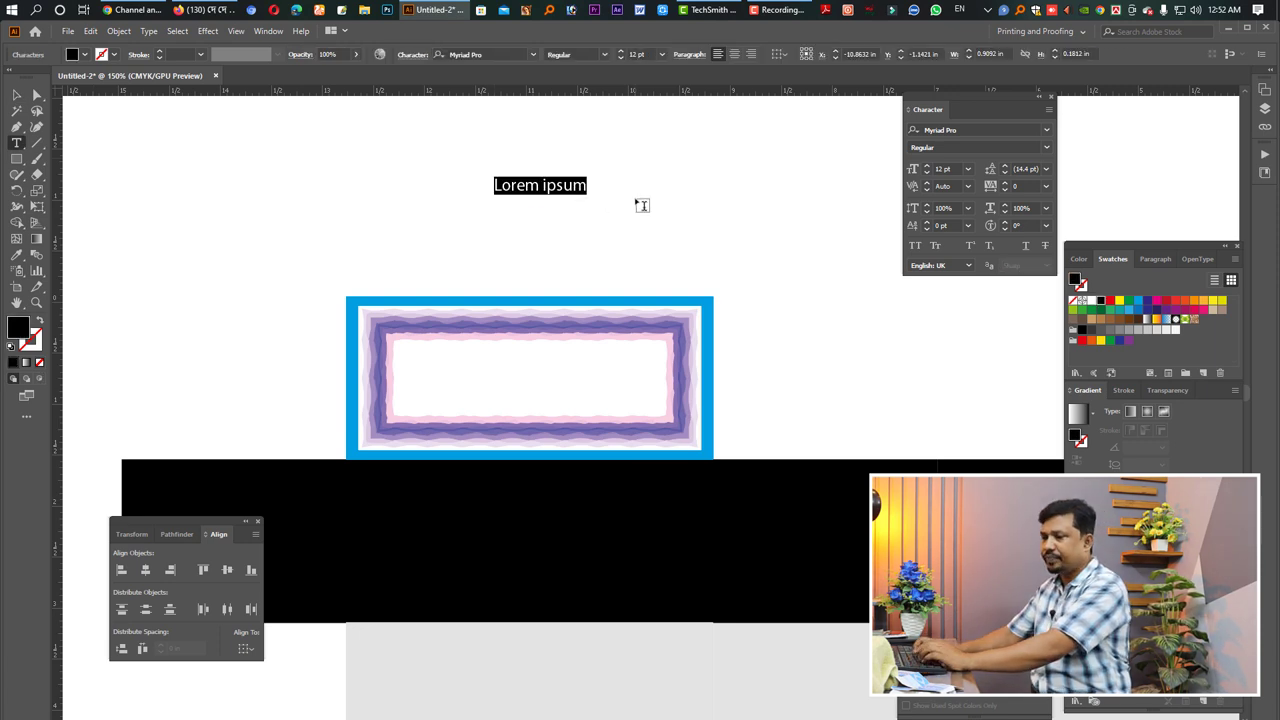
type("Visiting Card")
key("Escape")
left_click_drag(576, 192, 615, 192)
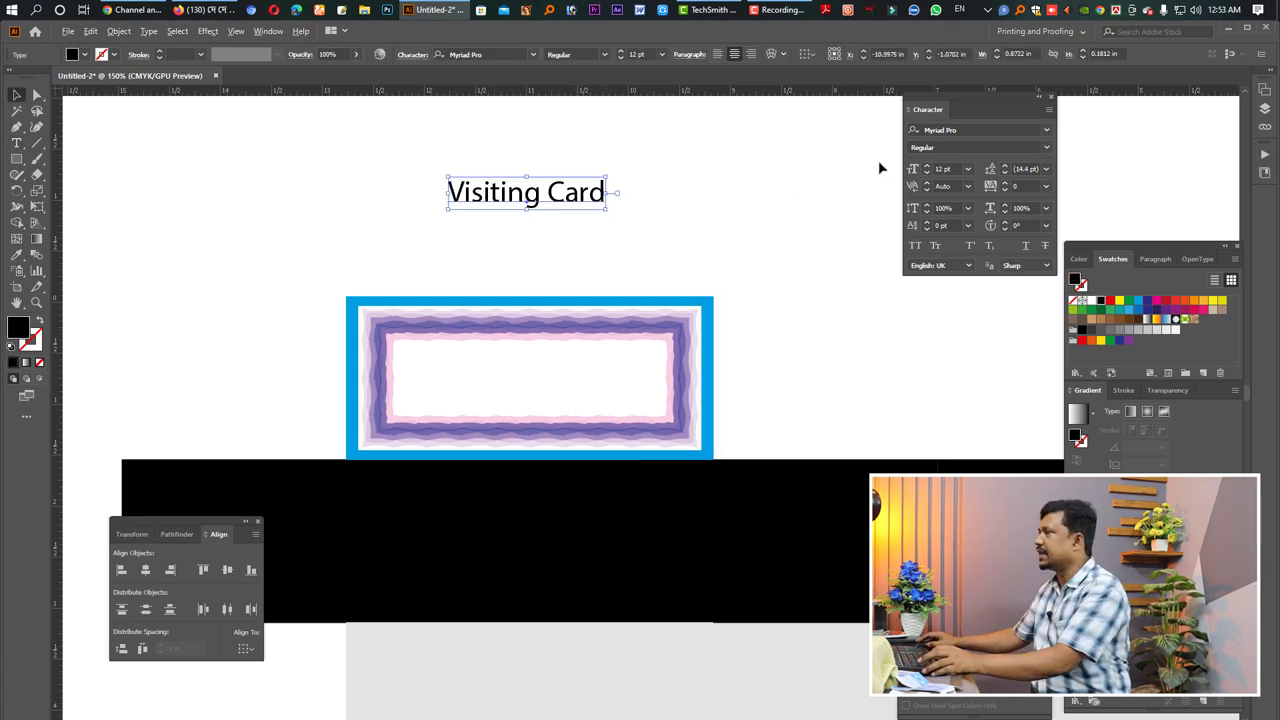
Set the title font to MV Boli, rotate it 180° and move it into the frame
key("ctrl+alt+shift+m")
type("man*")
key("Down")
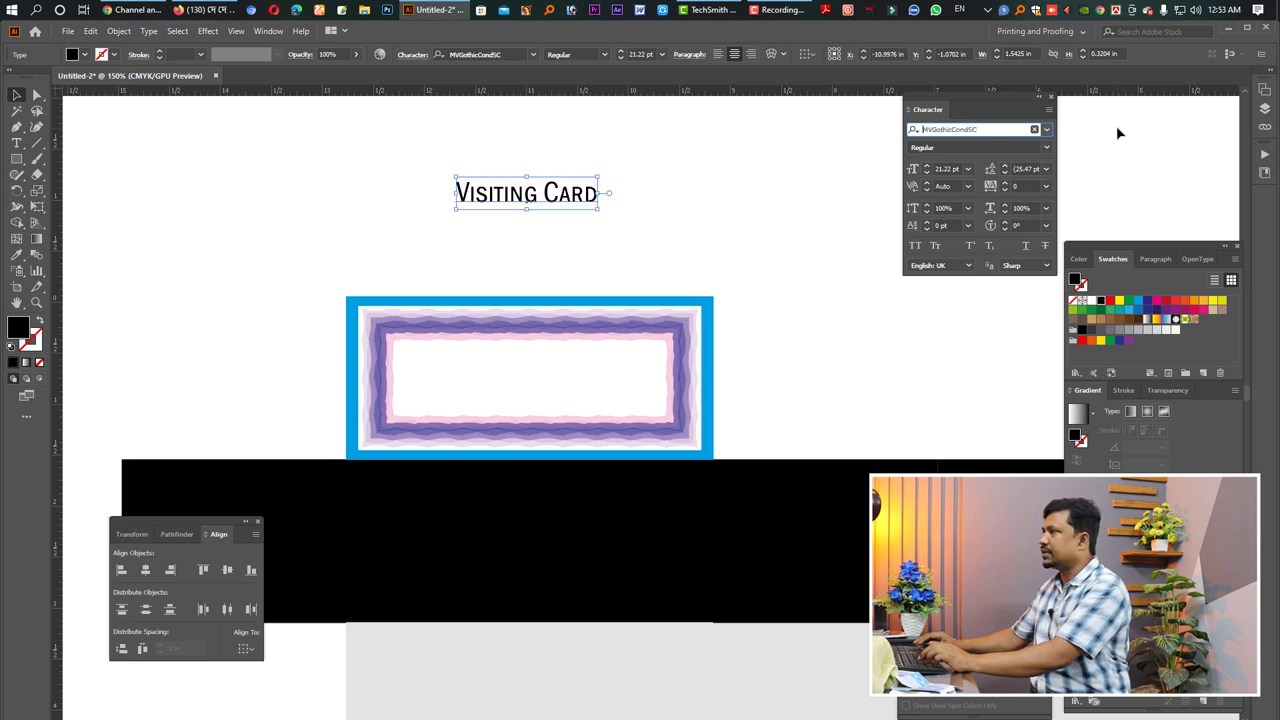
key("Down")
key("Down")
key("Down")
key("Up")
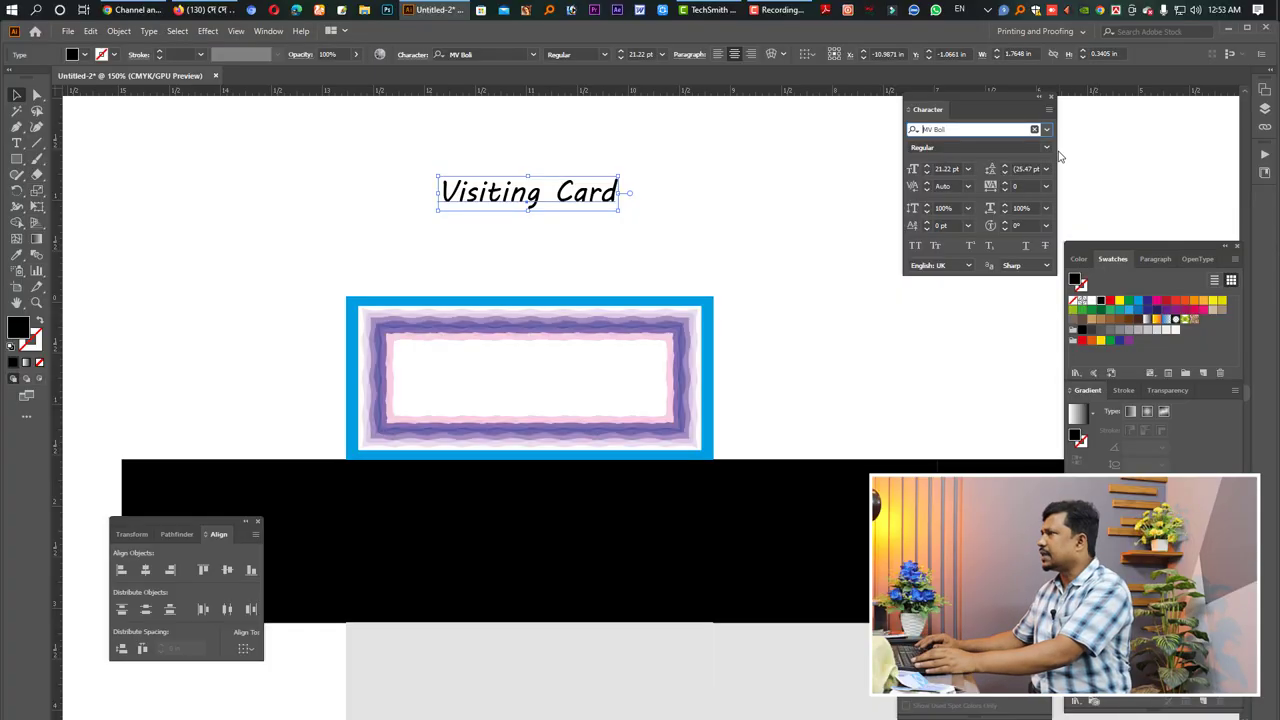
key("Return")
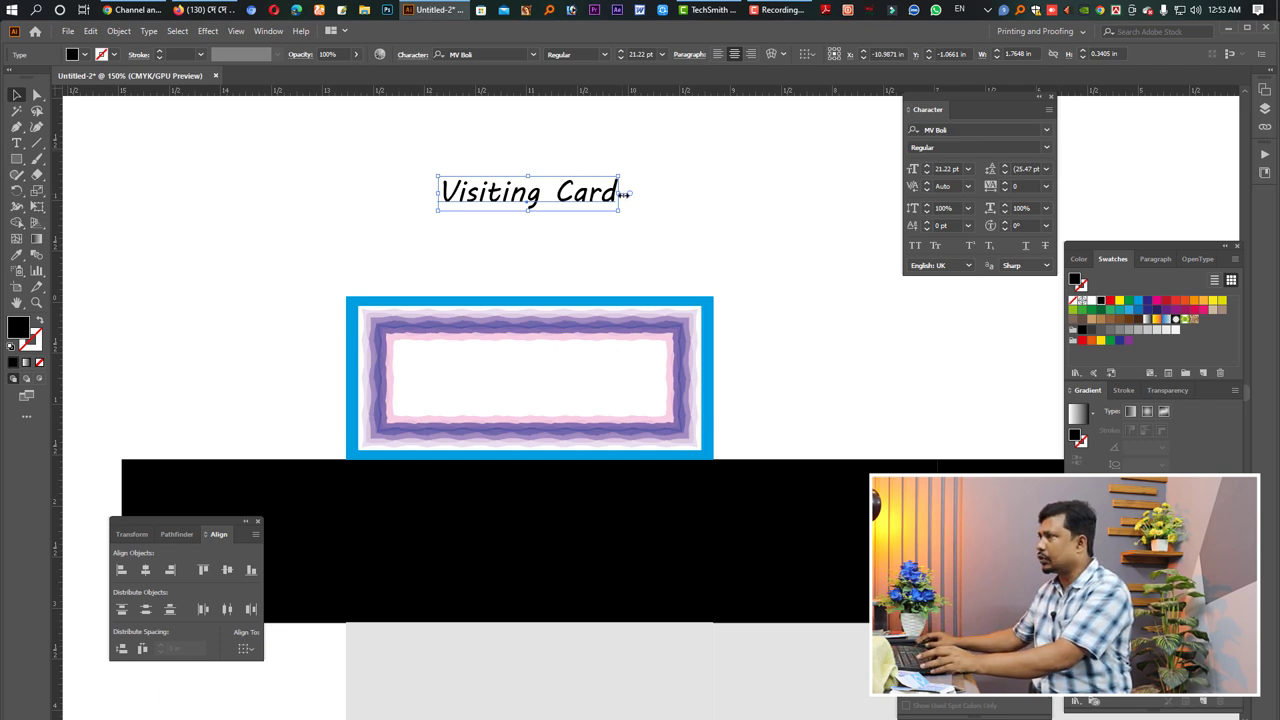
left_click_drag(626, 193, 432, 194)
mouse_move(573, 193)
left_mouse_down()
mouse_move(573, 383)
mouse_move(646, 379)
left_mouse_up()
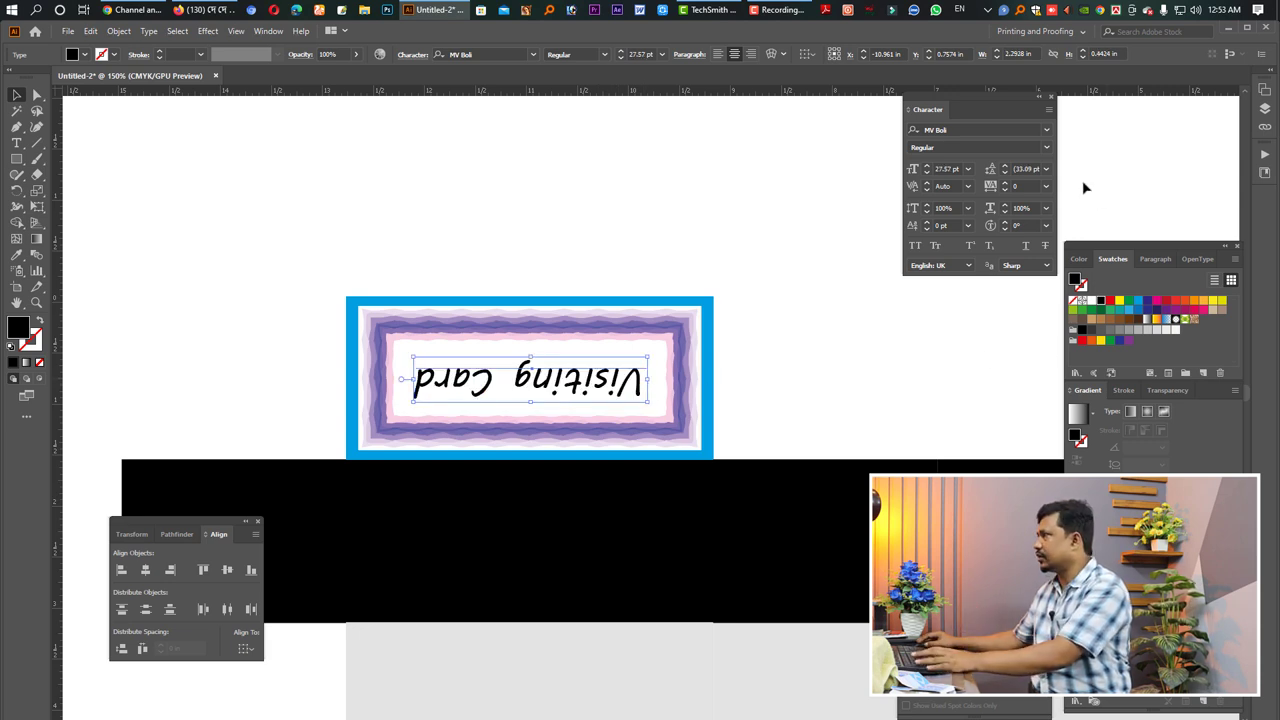
Colour the Visiting Card title magenta with a 4 pt cyan outline
left_click(1157, 300)
left_click(810, 380)
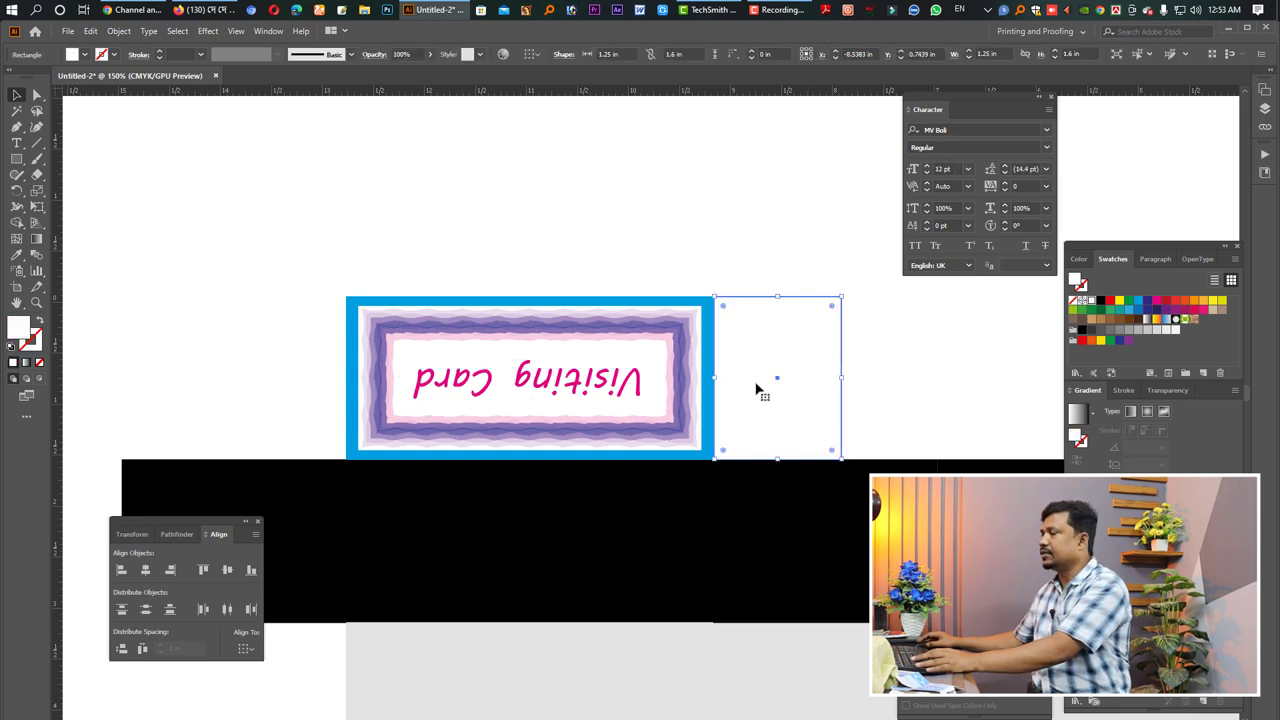
left_click(607, 390)
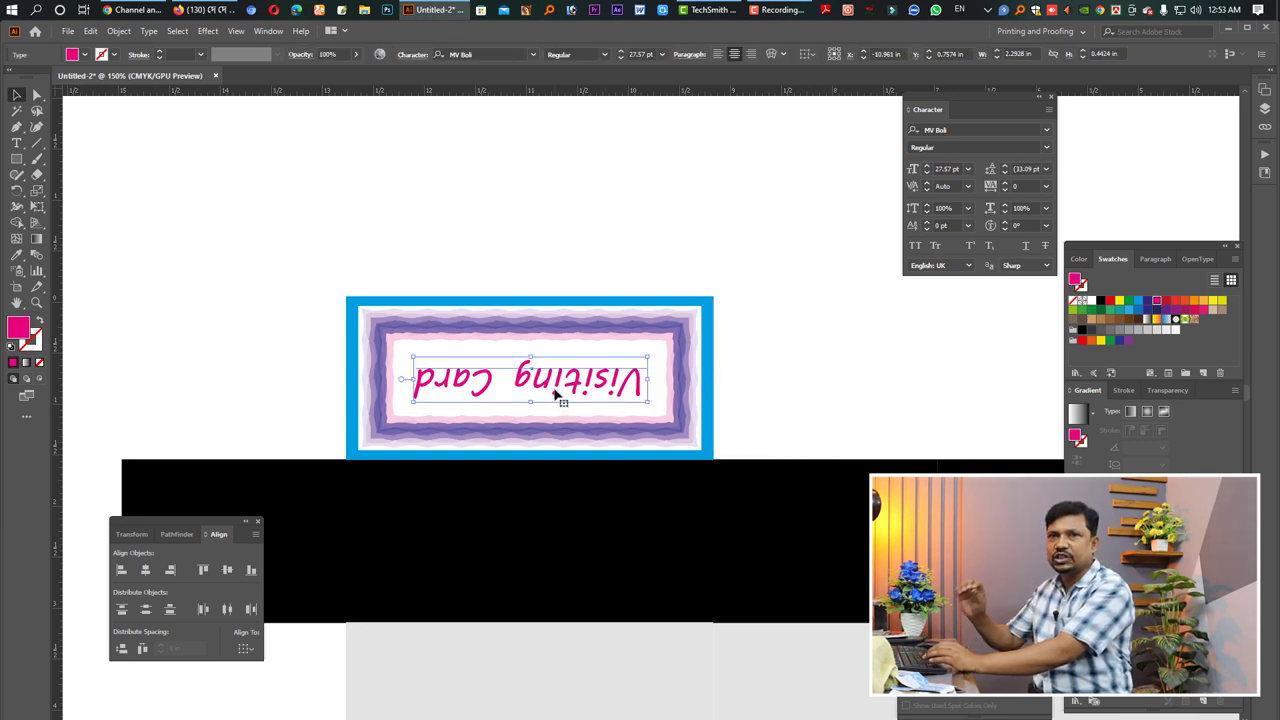
key("ctrl+shift+b")
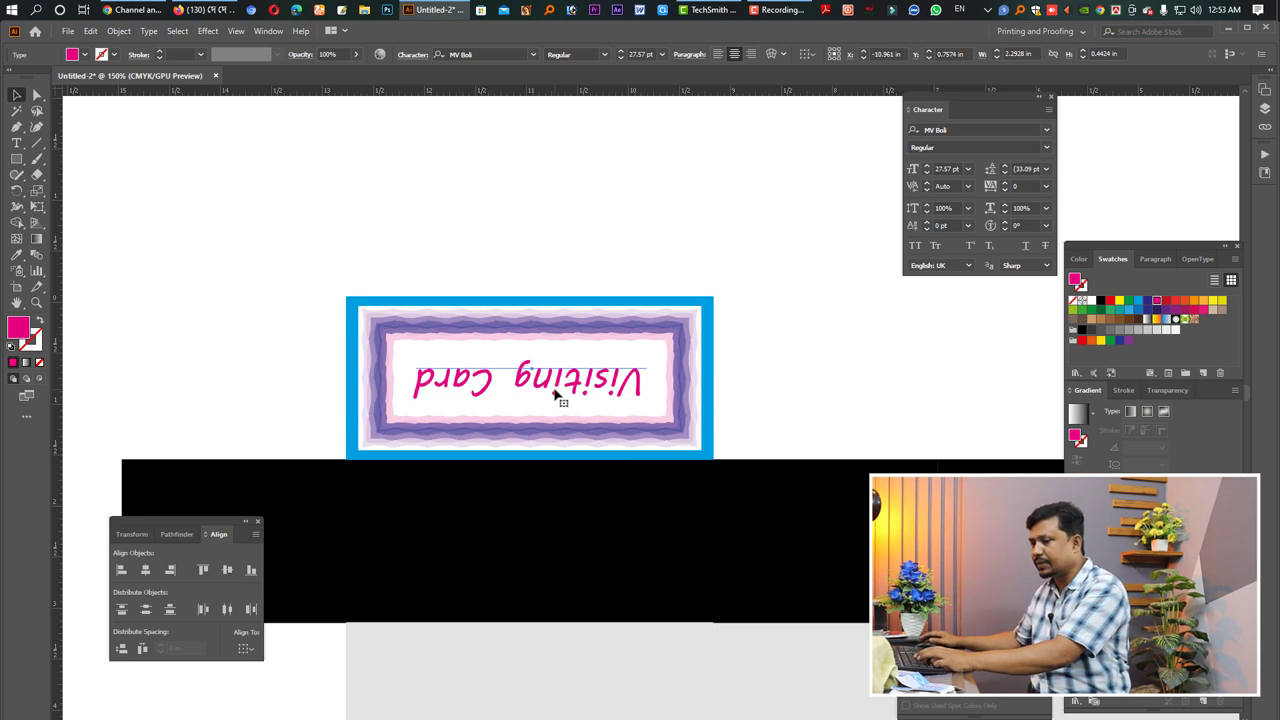
key("ctrl+shift+b")
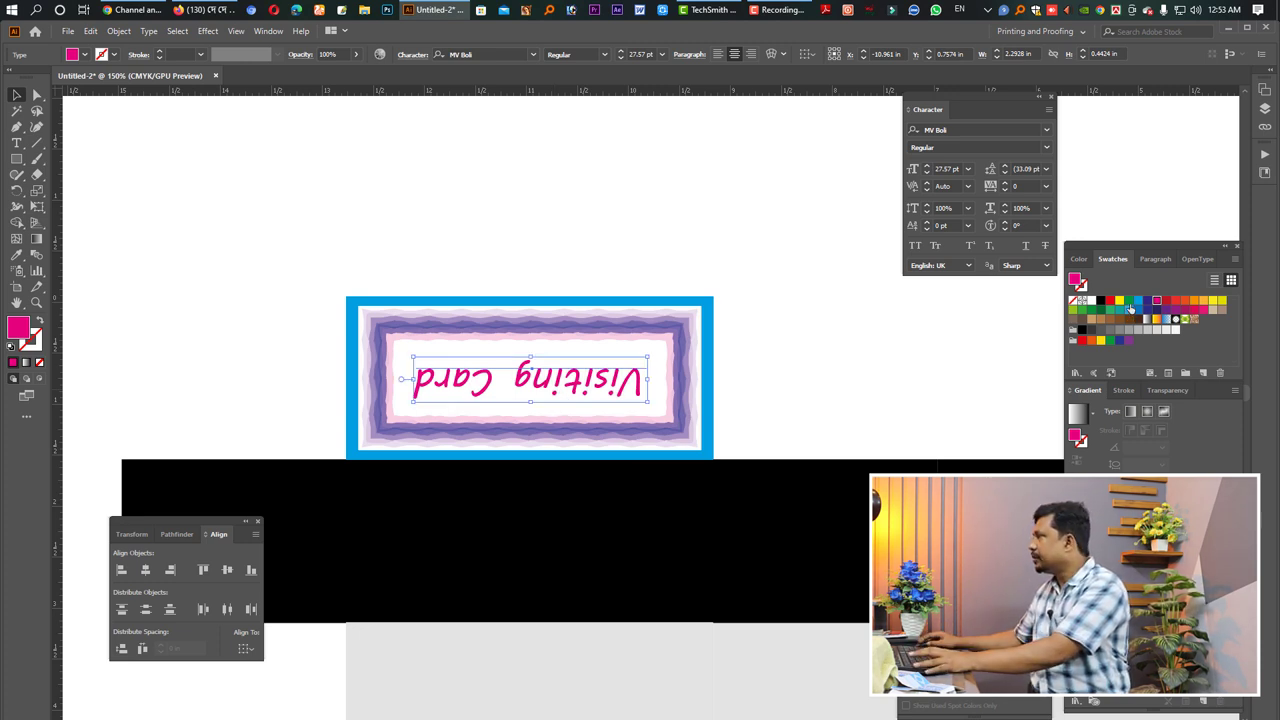
left_click(1138, 301)
left_click(1079, 258)
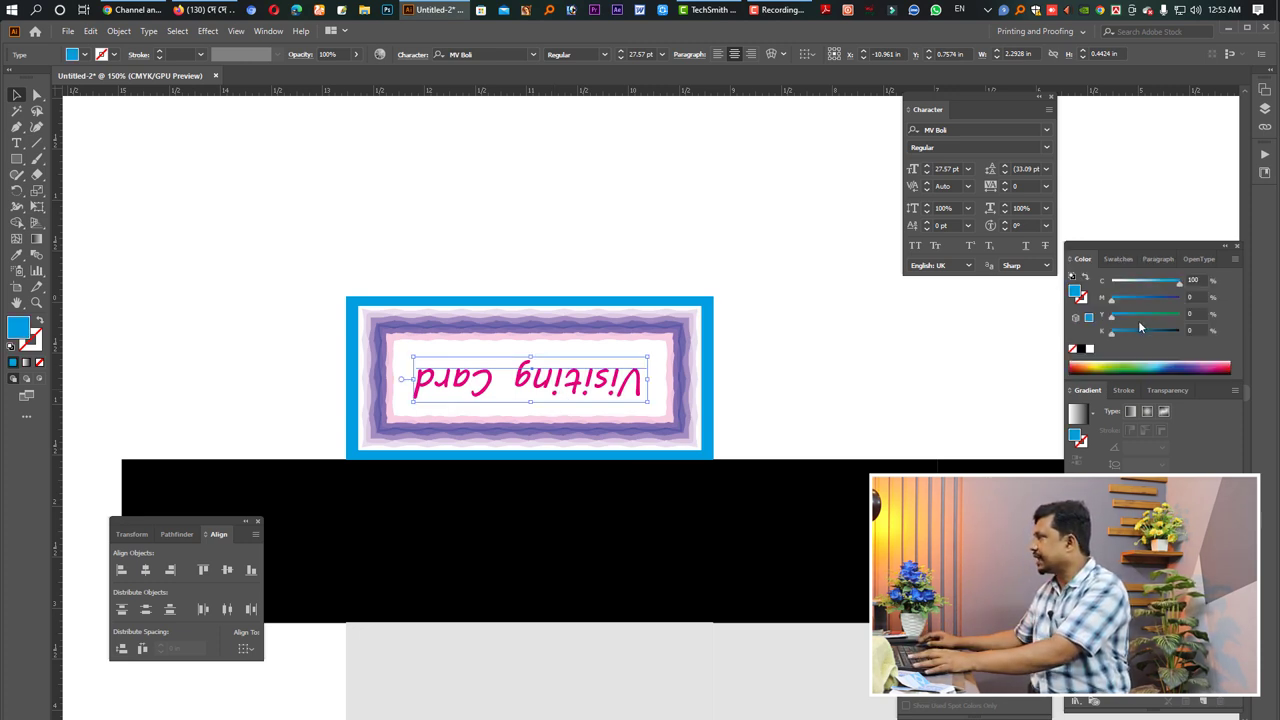
left_click(1121, 391)
left_click(1116, 410)
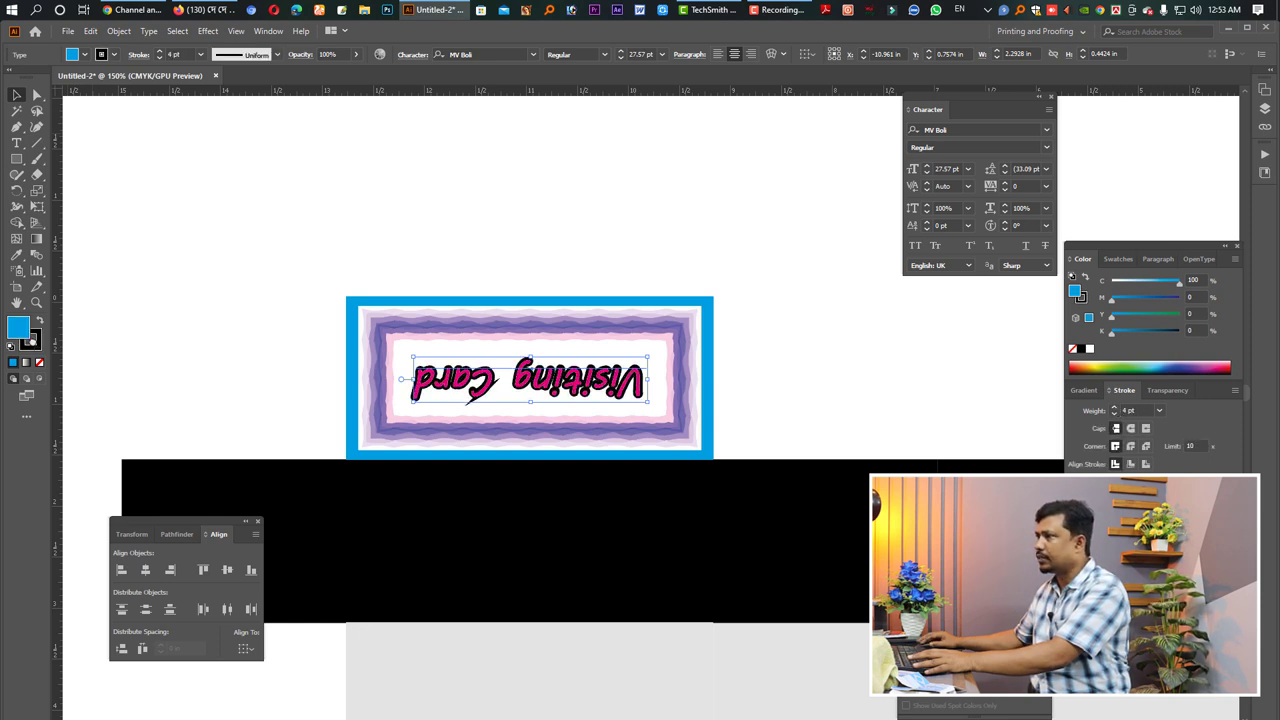
left_click_drag(18, 325, 32, 341)
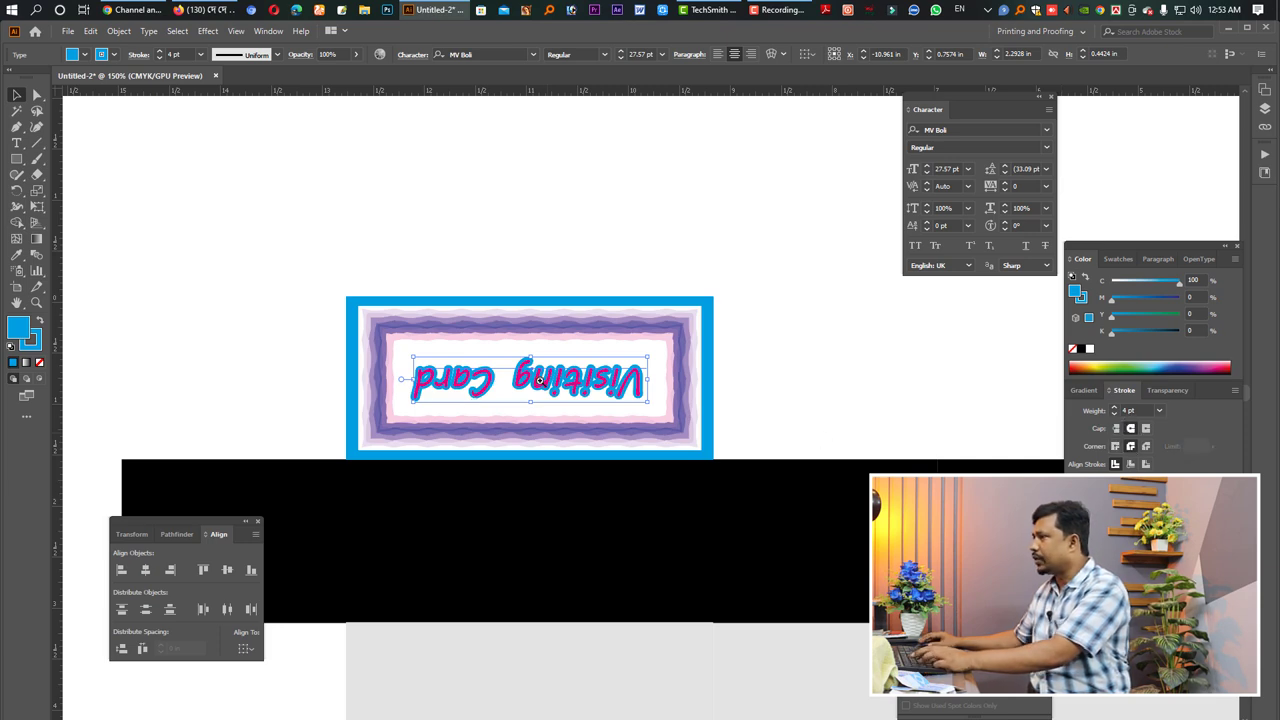
Change the title's outline to white at 3 pt and check the result
key("ctrl+plus")
key("ctrl+plus")
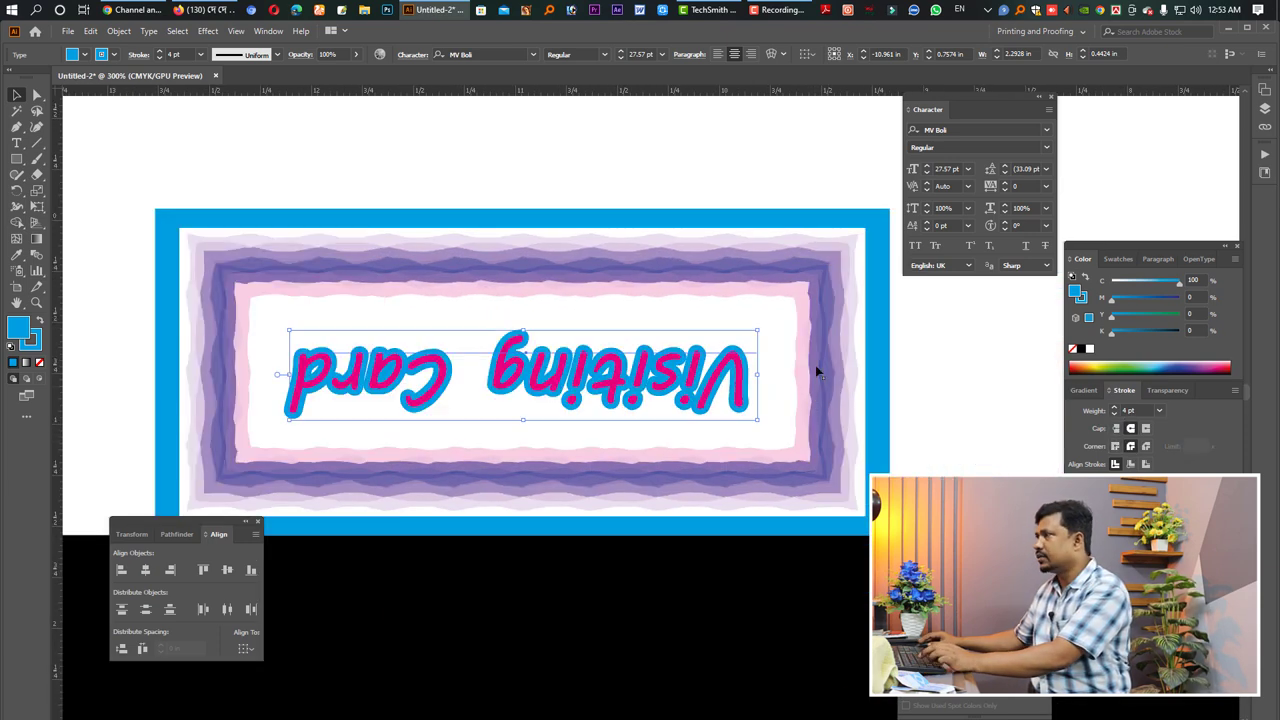
left_click(1115, 408)
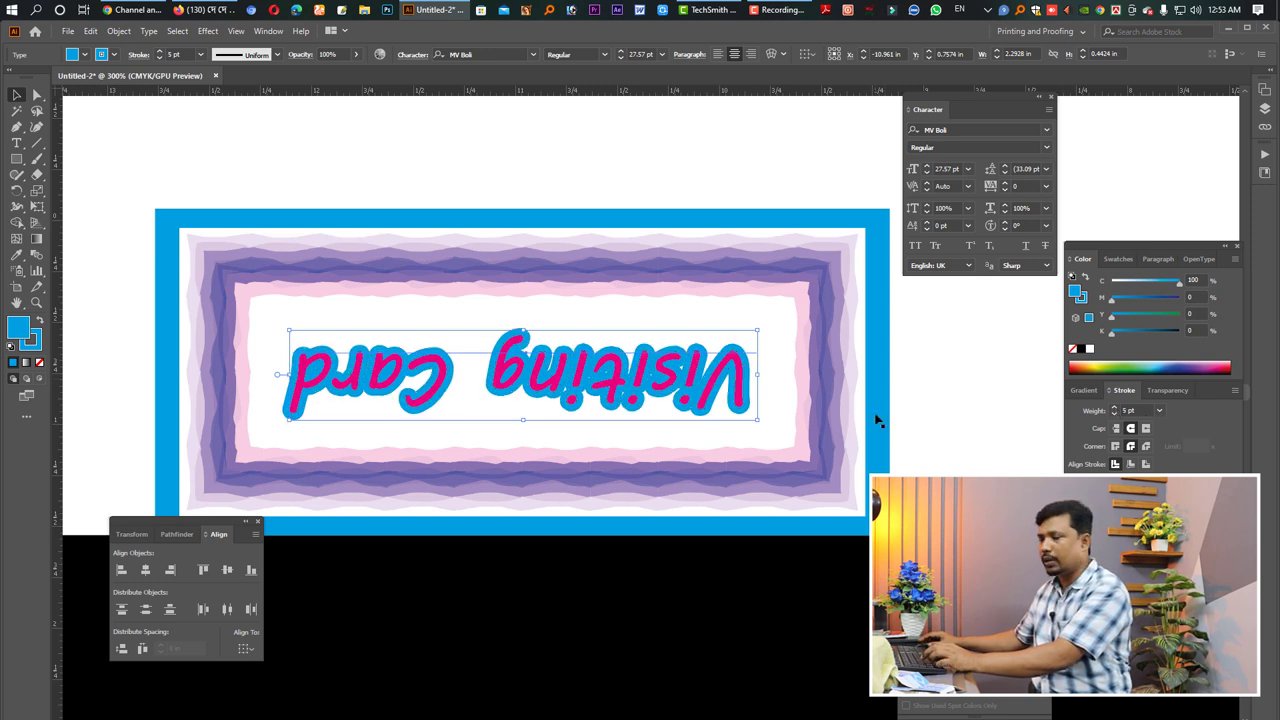
key("ctrl+h")
key("ctrl+h")
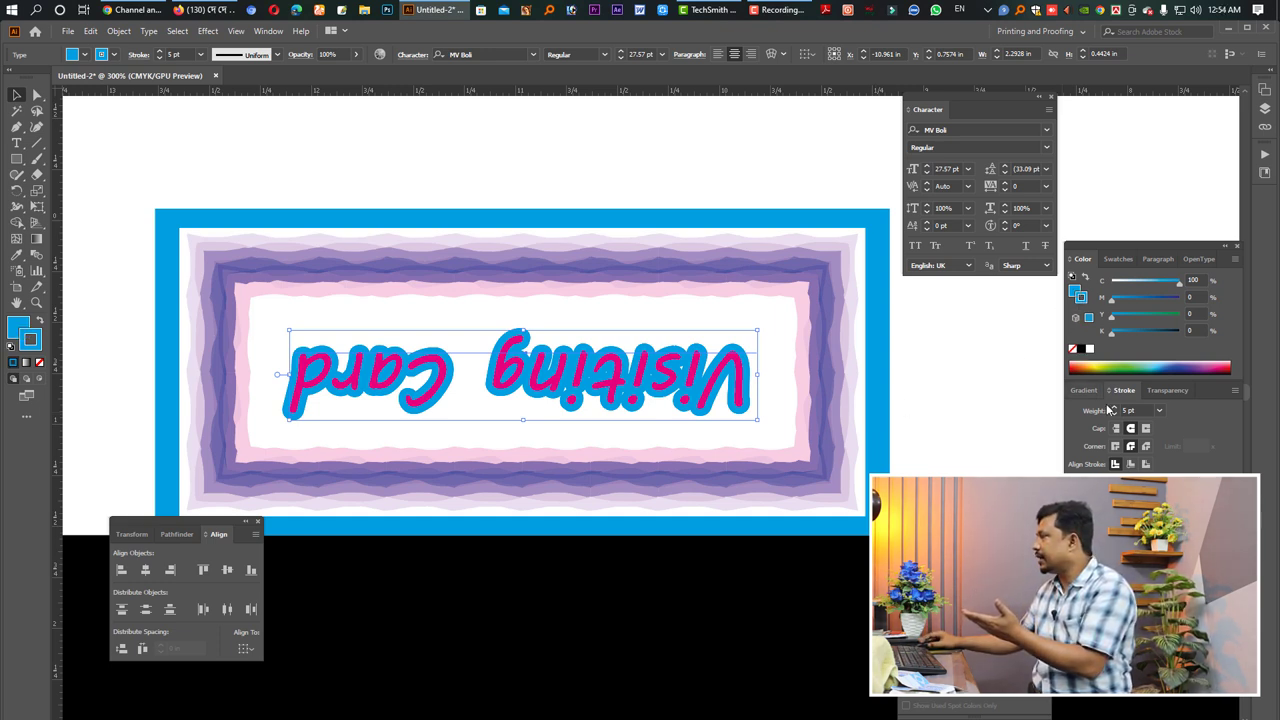
left_click(1090, 349)
left_click(1090, 349)
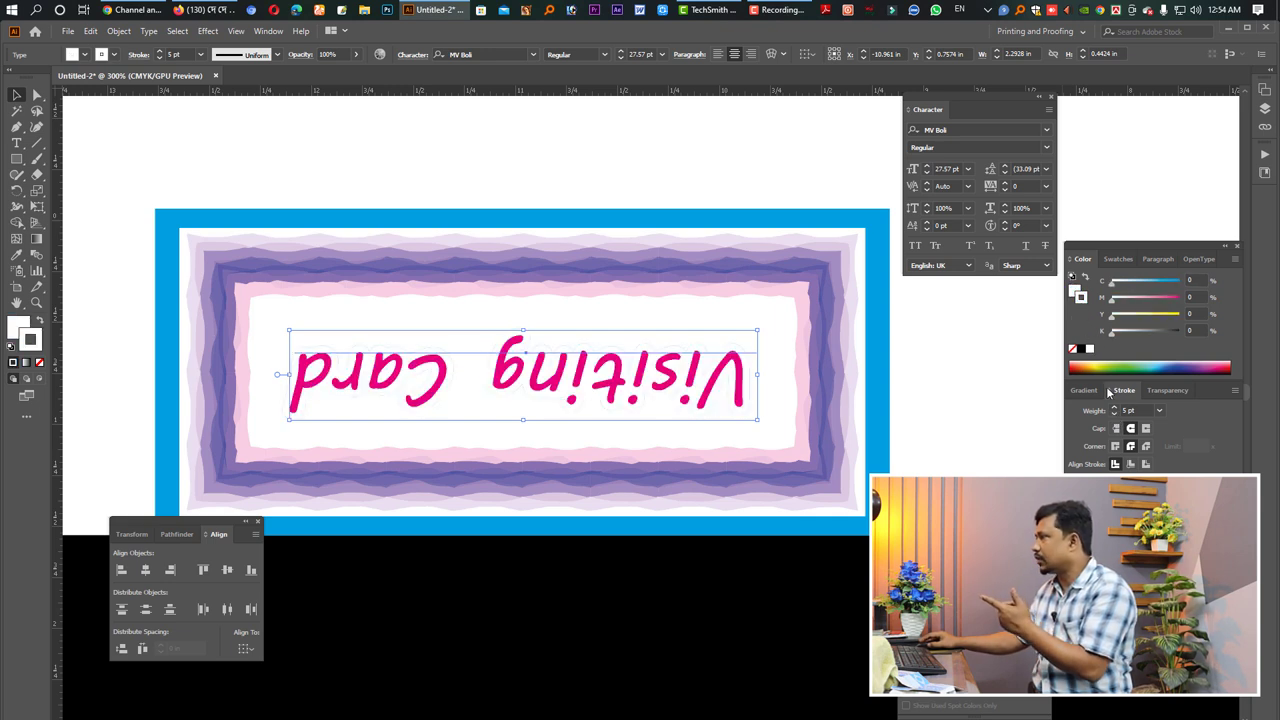
left_click(1115, 415)
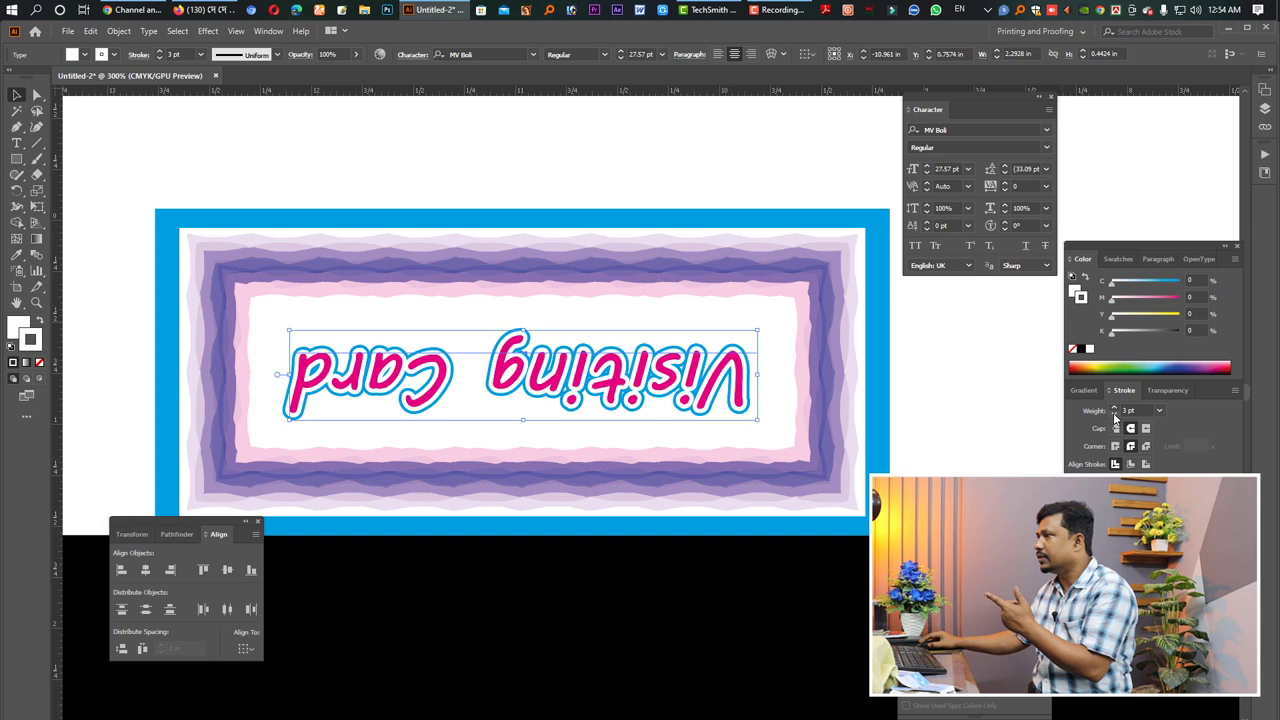
left_click(977, 423)
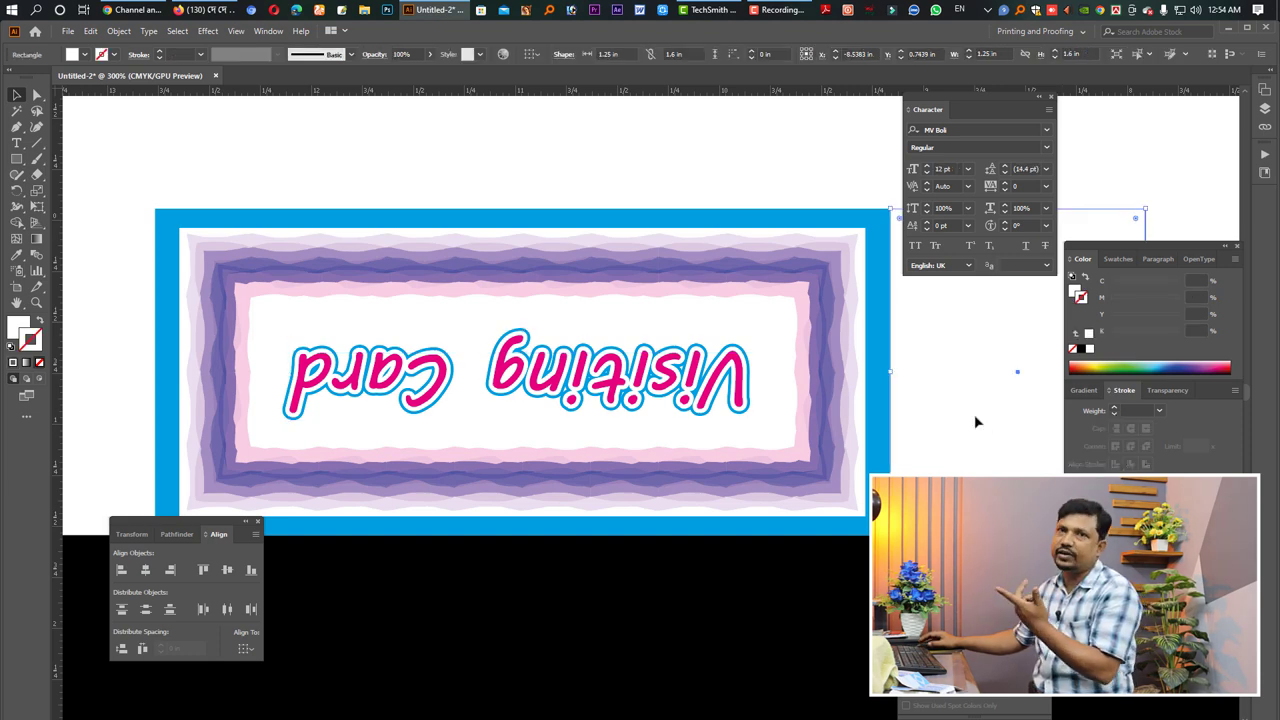
key("Tab")
Resize the leftmost black side rectangle to 0.3 in wide
key("ctrl+minus")
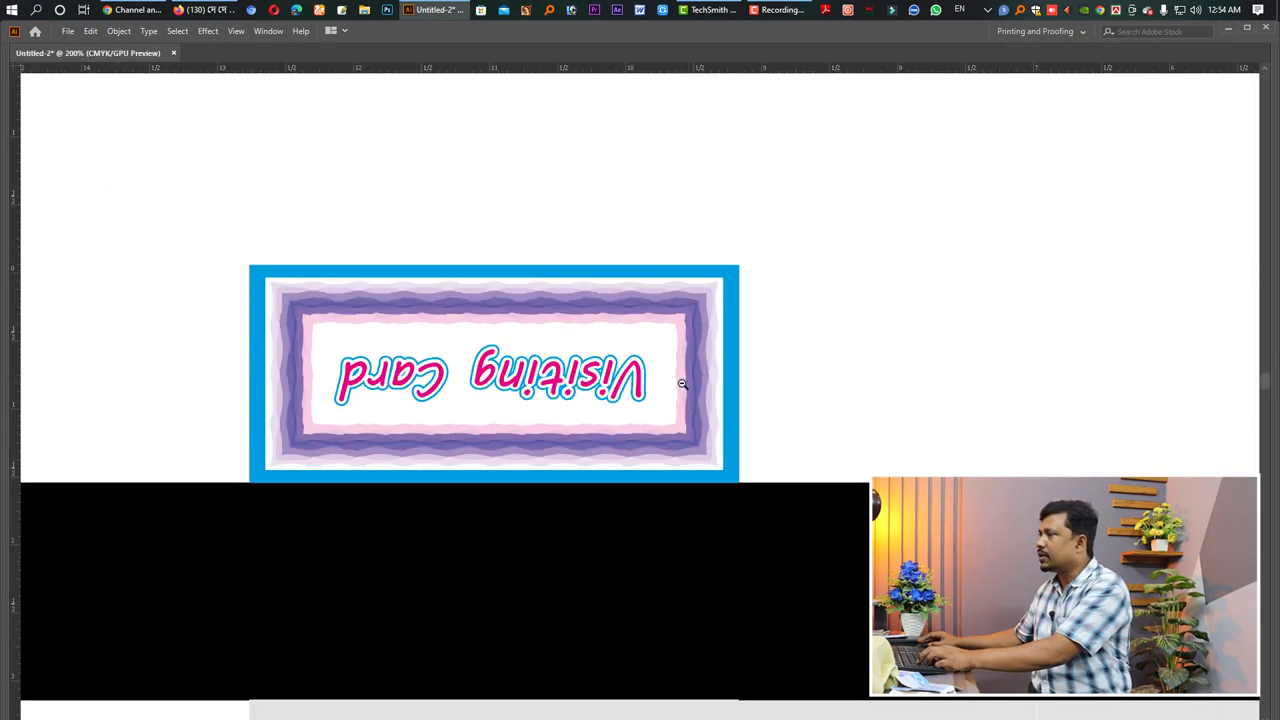
key("ctrl+minus")
left_click(140, 507)
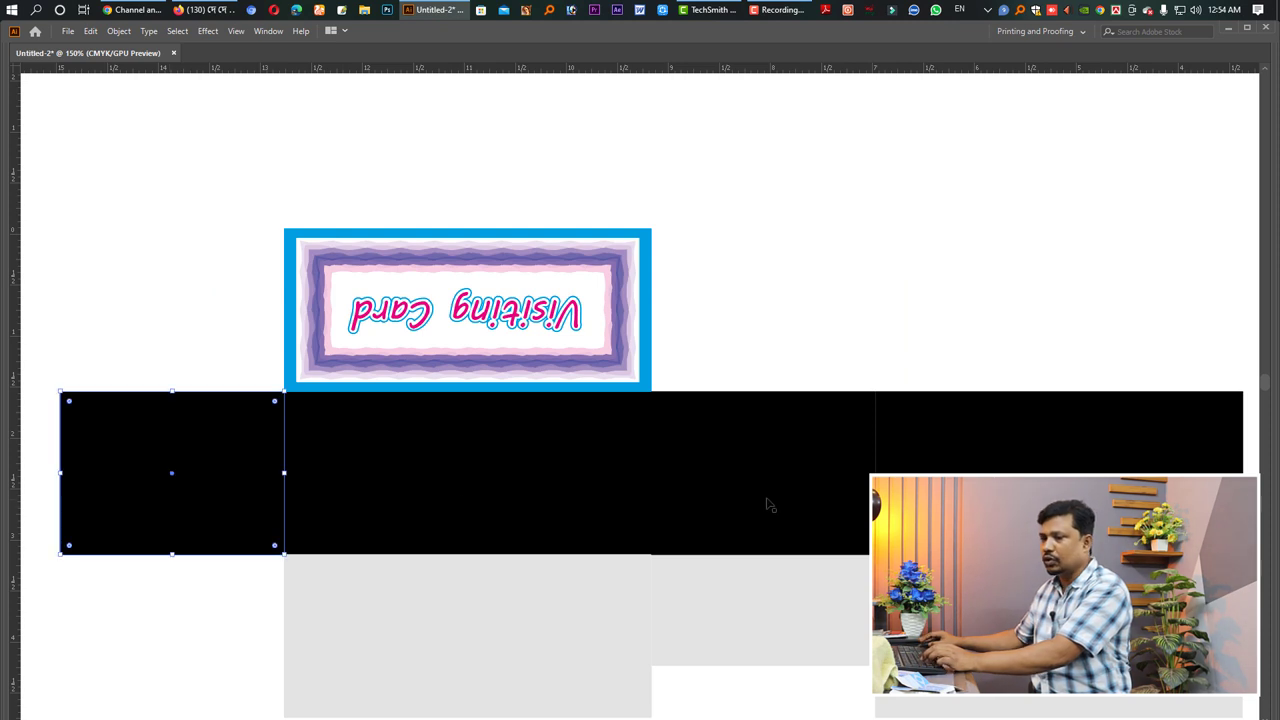
key("ctrl+minus")
left_click_drag(1034, 382, 200, 387)
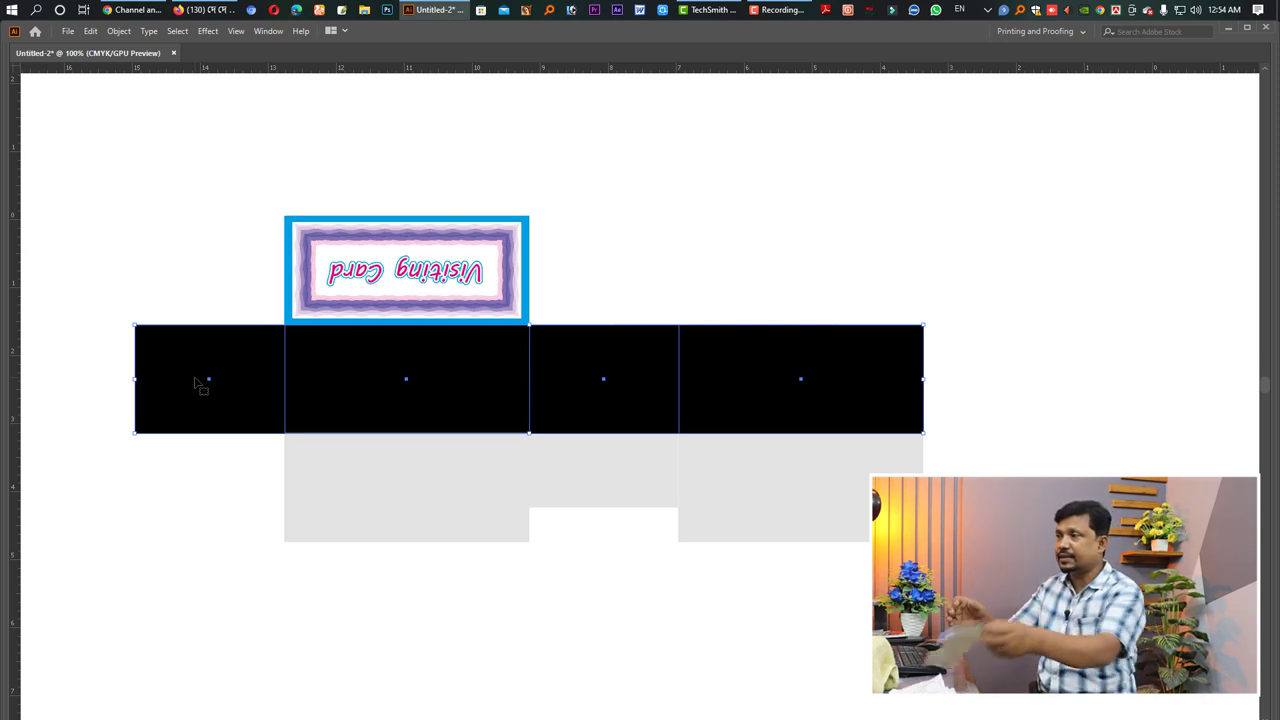
left_click(200, 387)
key("Tab")
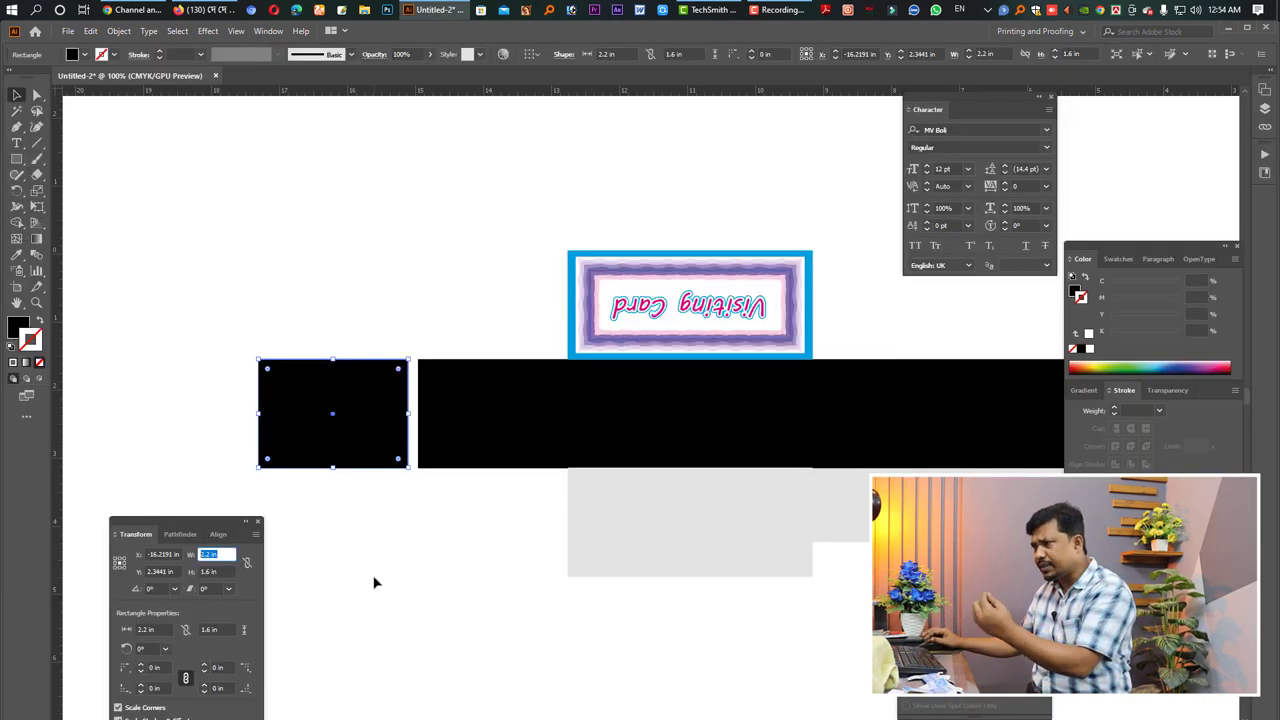
type("0.3")
key("Return")
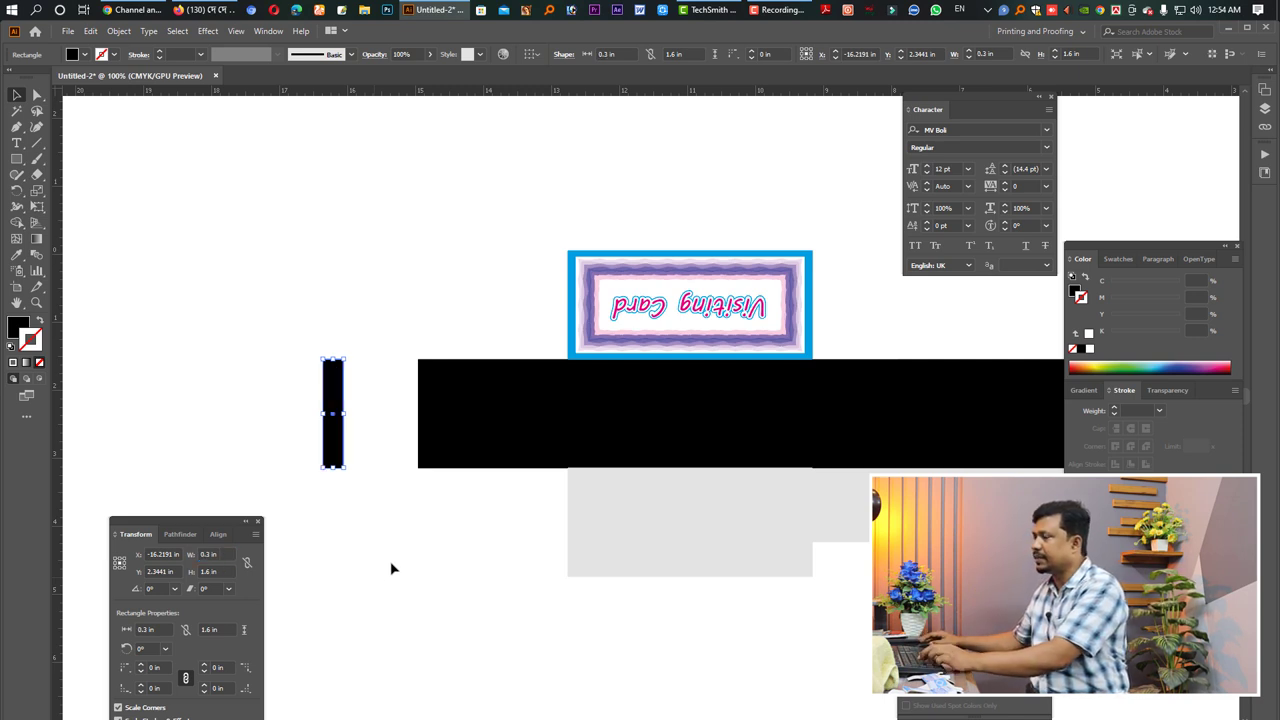
Move the 0.3 in strip to the black band's left end and fill it white
scroll(355, 322, "up", 3, "alt")
left_click_drag(333, 540, 466, 540)
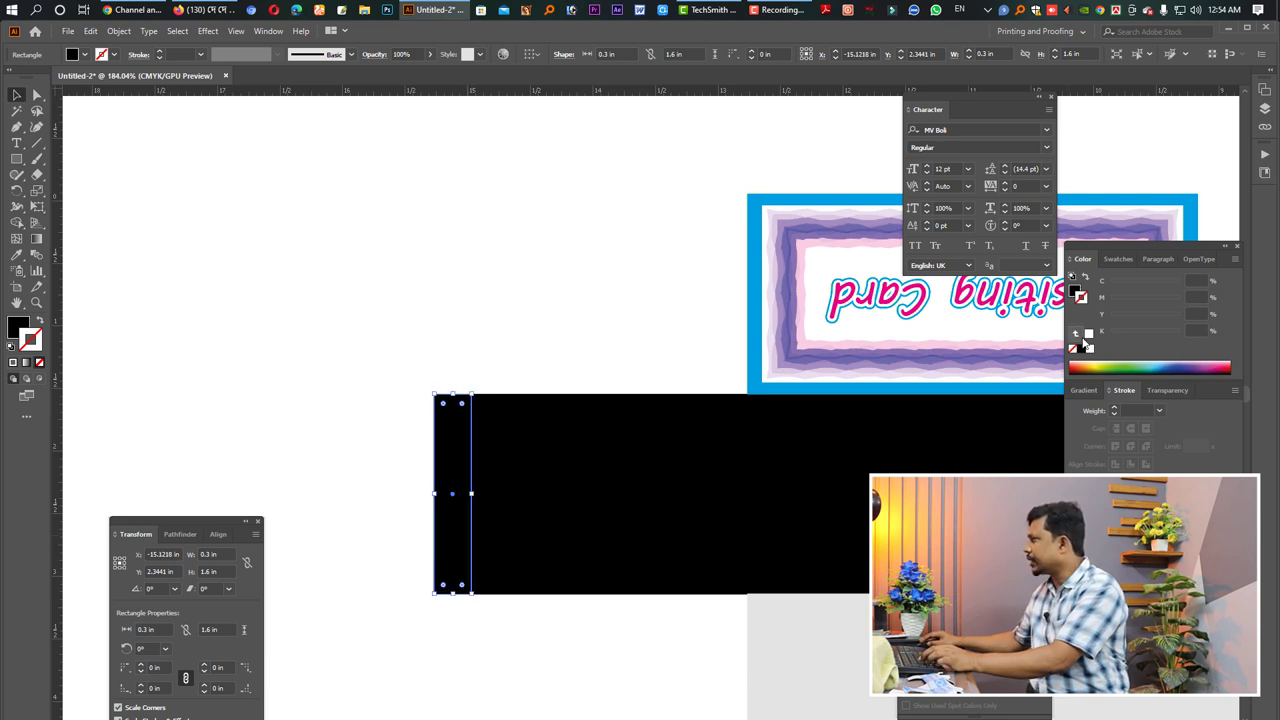
key("x")
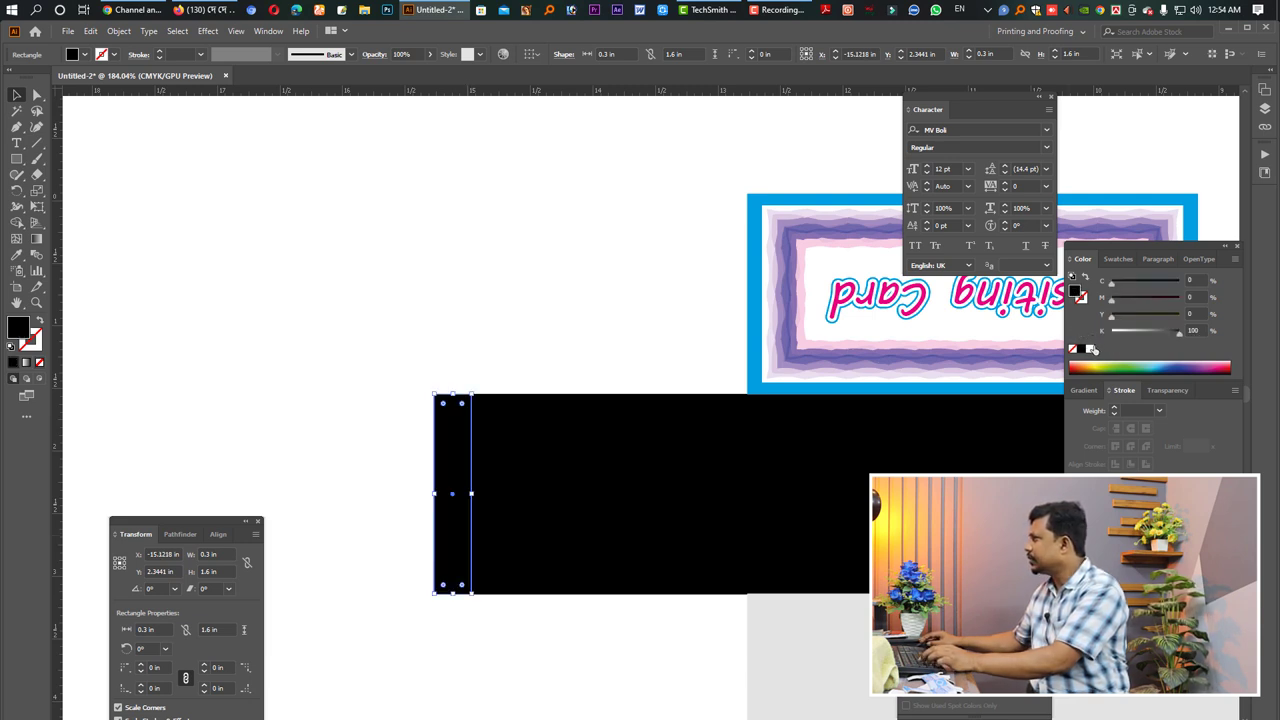
left_click(1092, 349)
left_click(360, 391)
left_click(557, 461, "ctrl+alt")
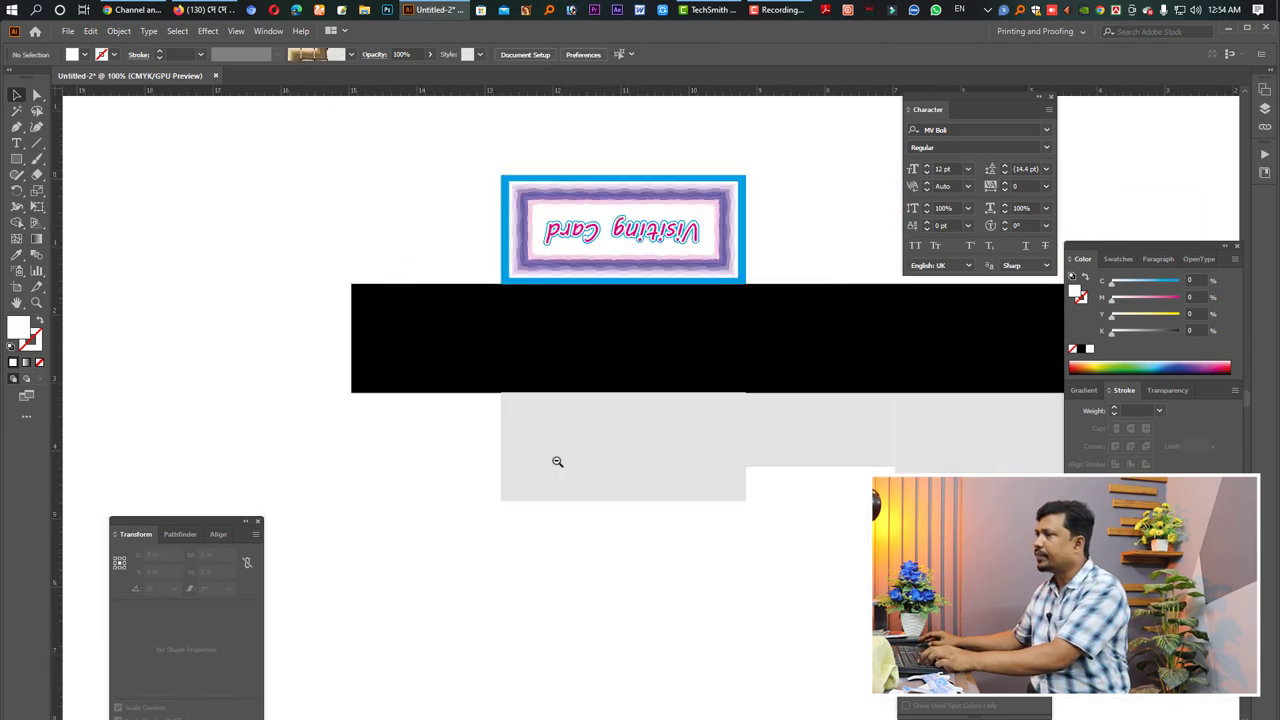
left_click_drag(557, 461, 363, 409)
key("Tab")
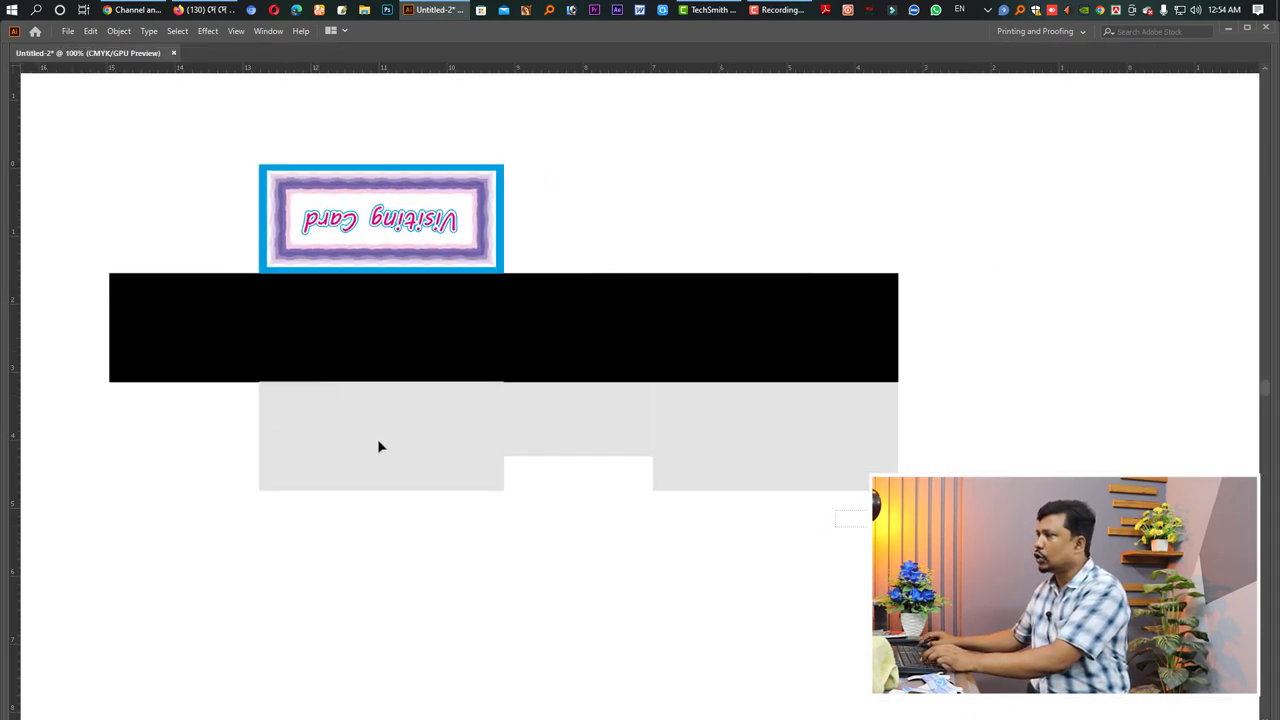
Fill the four black side rectangles with the cyan-blue swatch and regroup them
left_click(379, 446)
key("Tab")
left_click(219, 534)
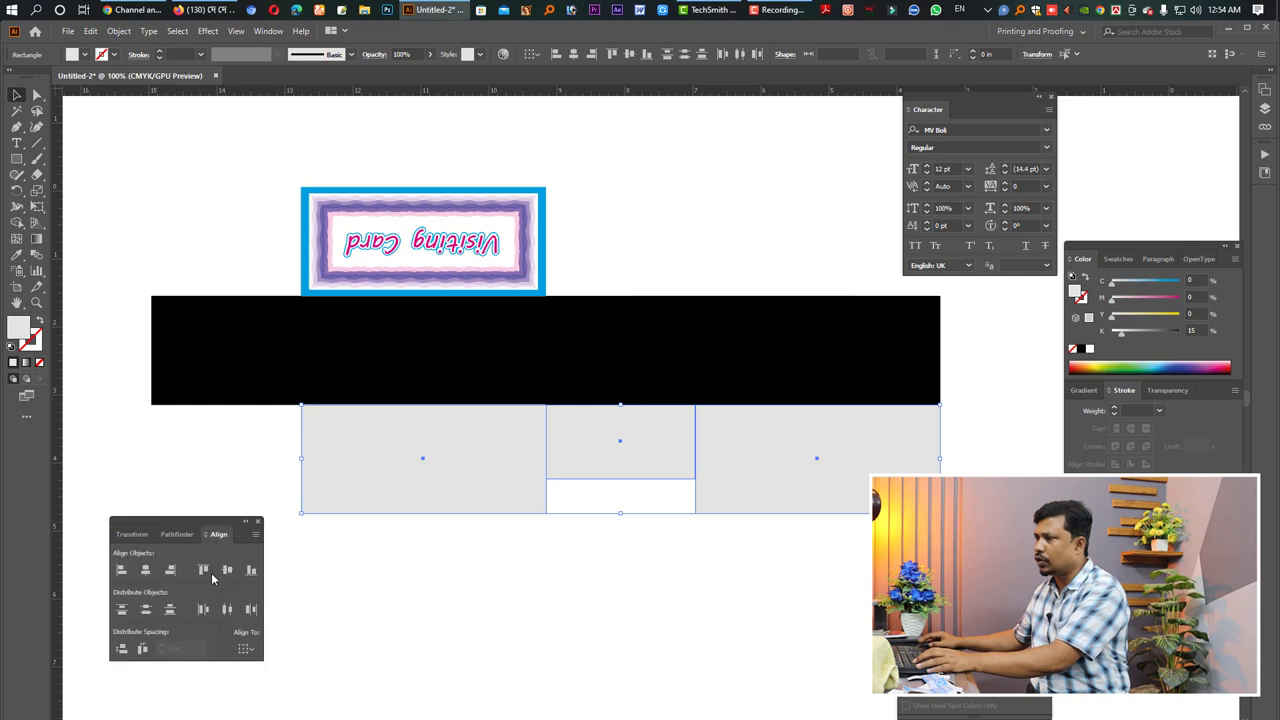
left_click(225, 350)
left_click(380, 357, "shift")
left_click(620, 355, "shift")
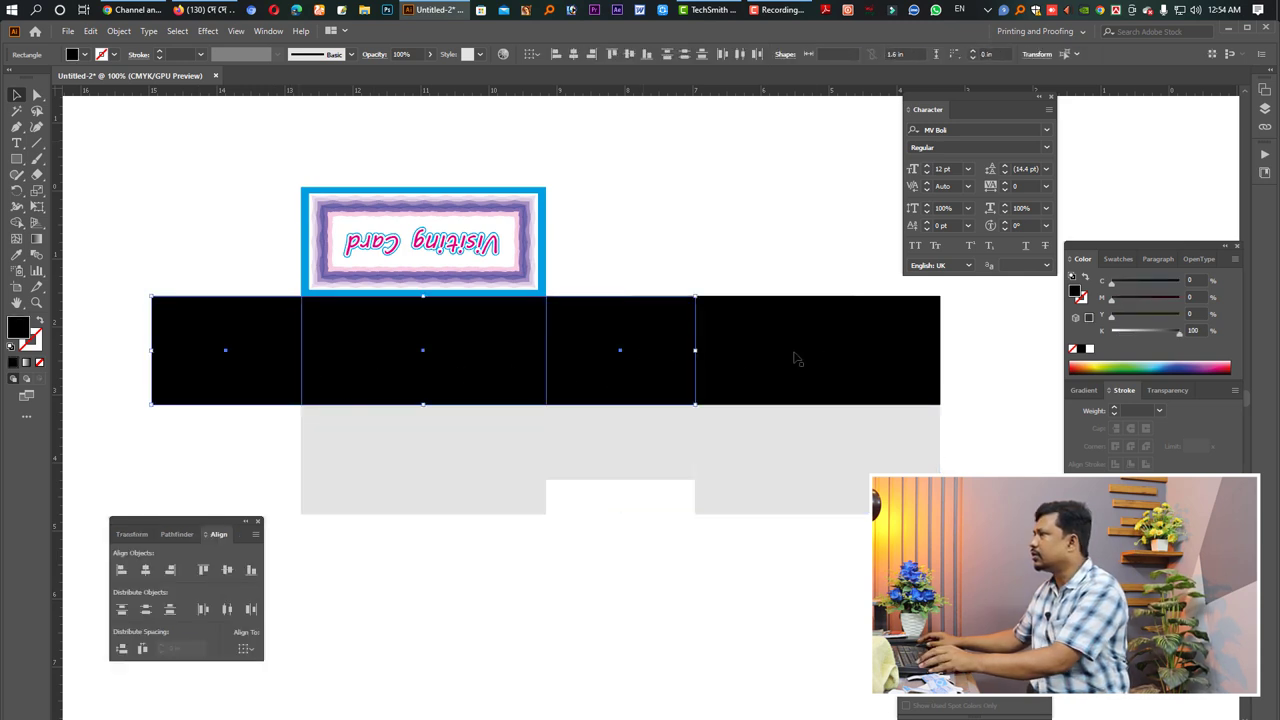
left_click(829, 368, "shift")
left_click(1119, 259)
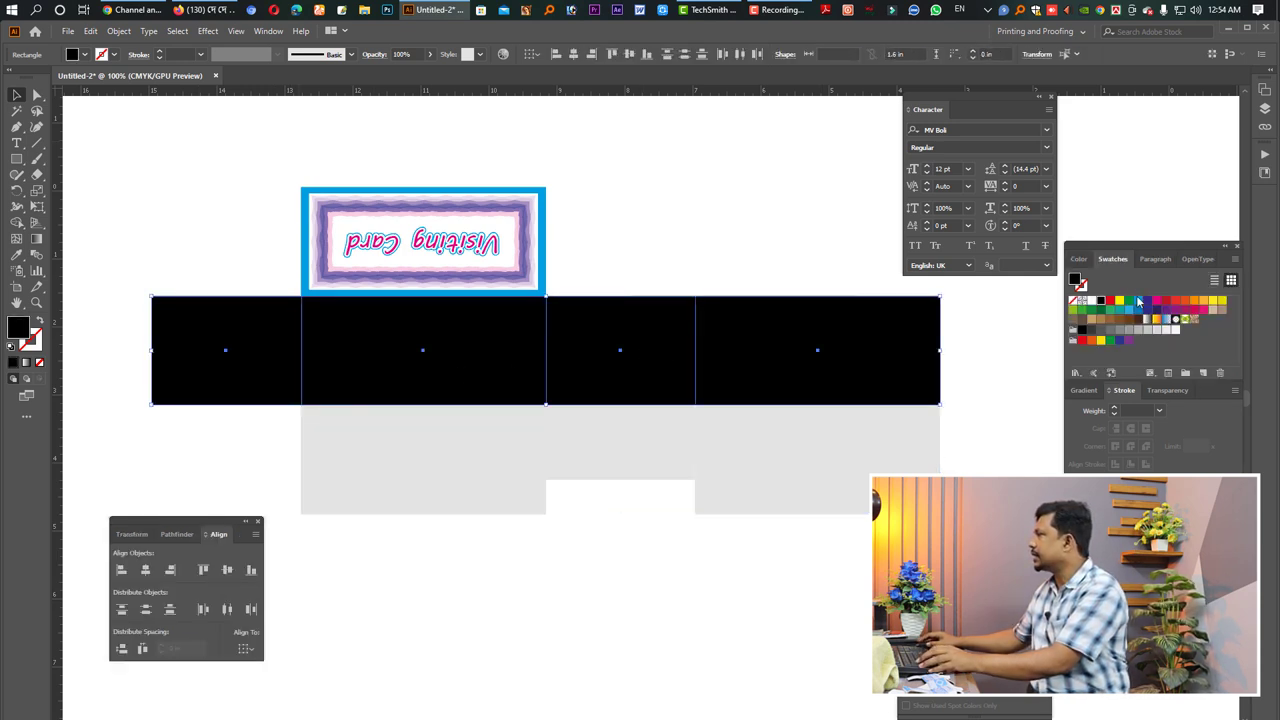
left_click(1138, 301)
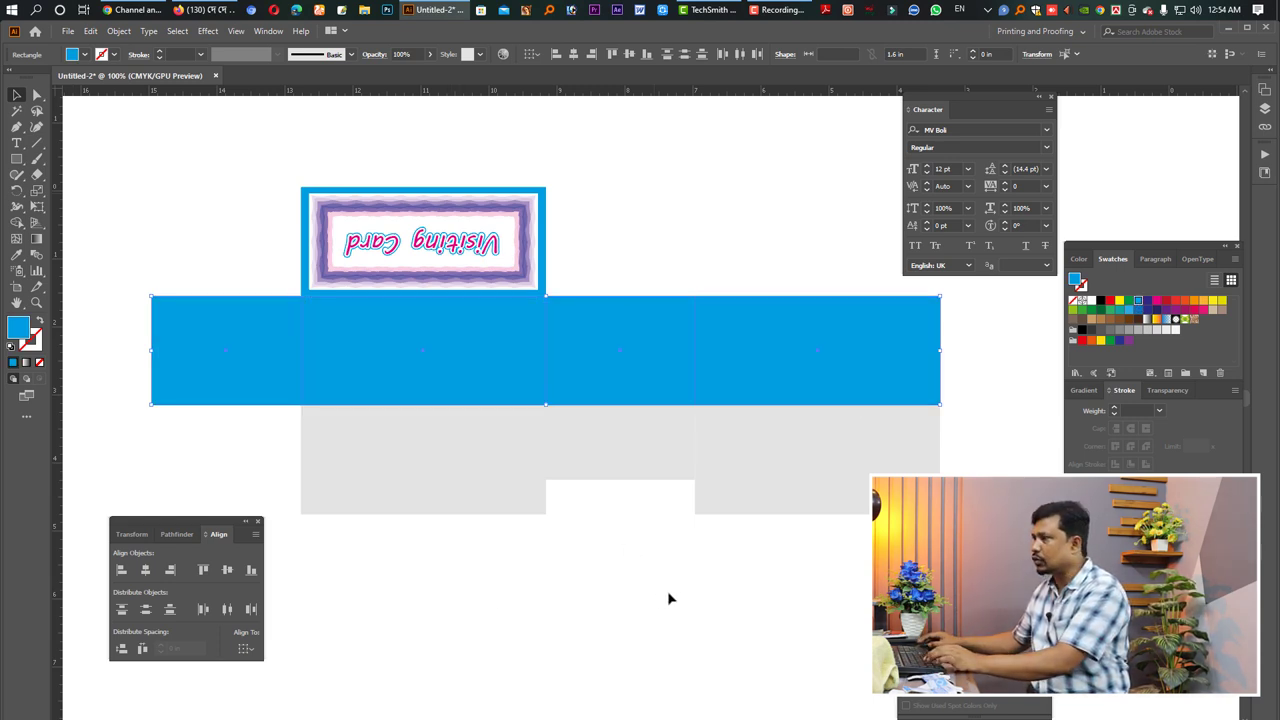
key("ctrl+shift+g")
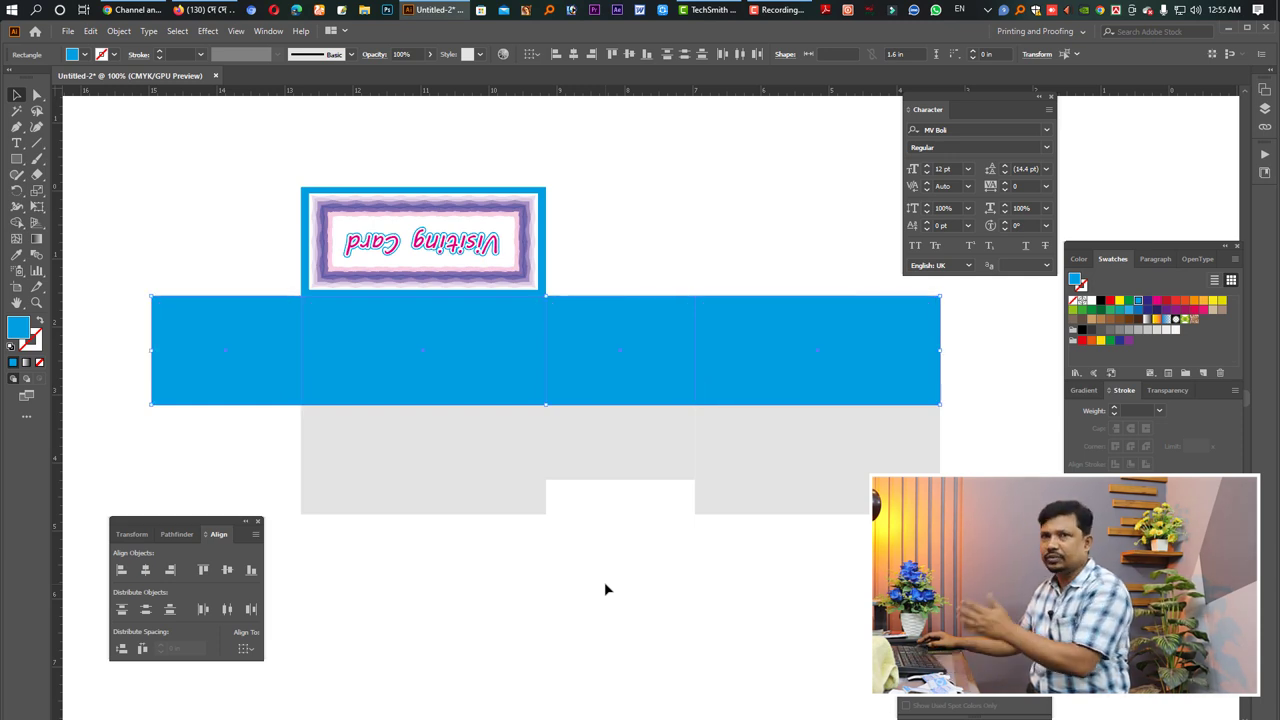
key("ctrl+g")
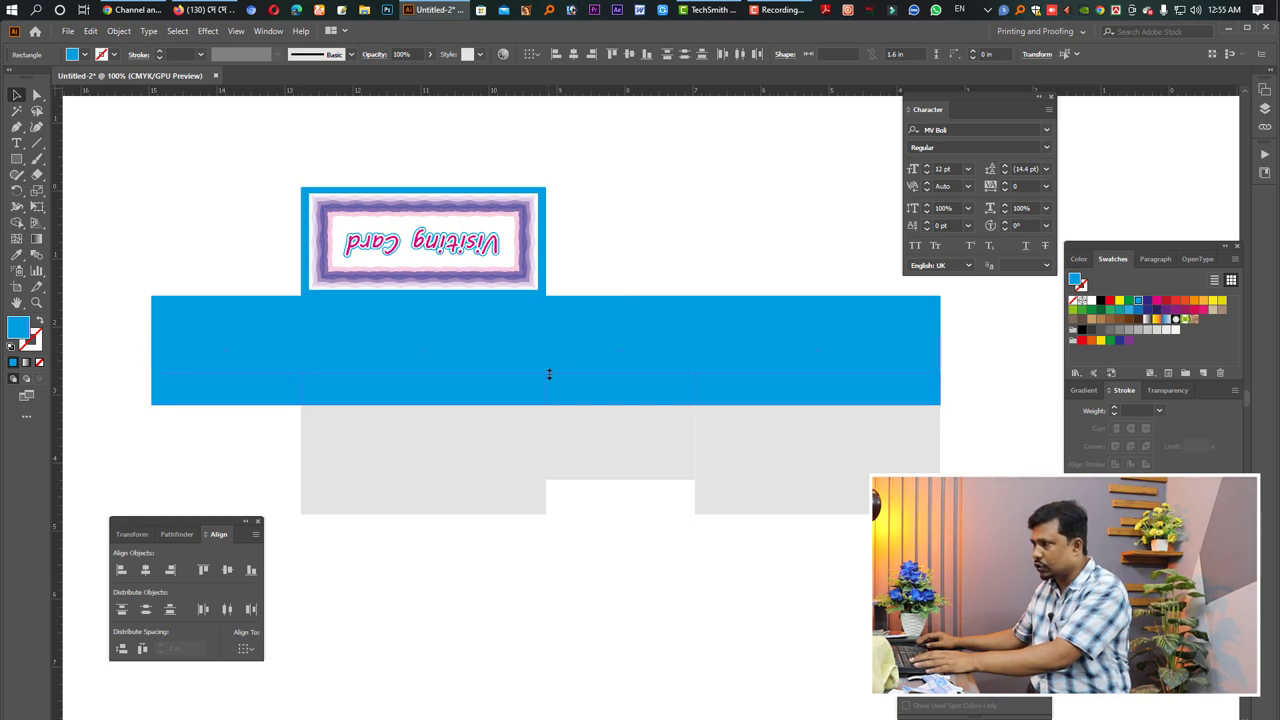
Add a row of four white rectangles under the blue band, flattened to a 0.0621 in strip
left_click_drag(549, 374, 546, 373)
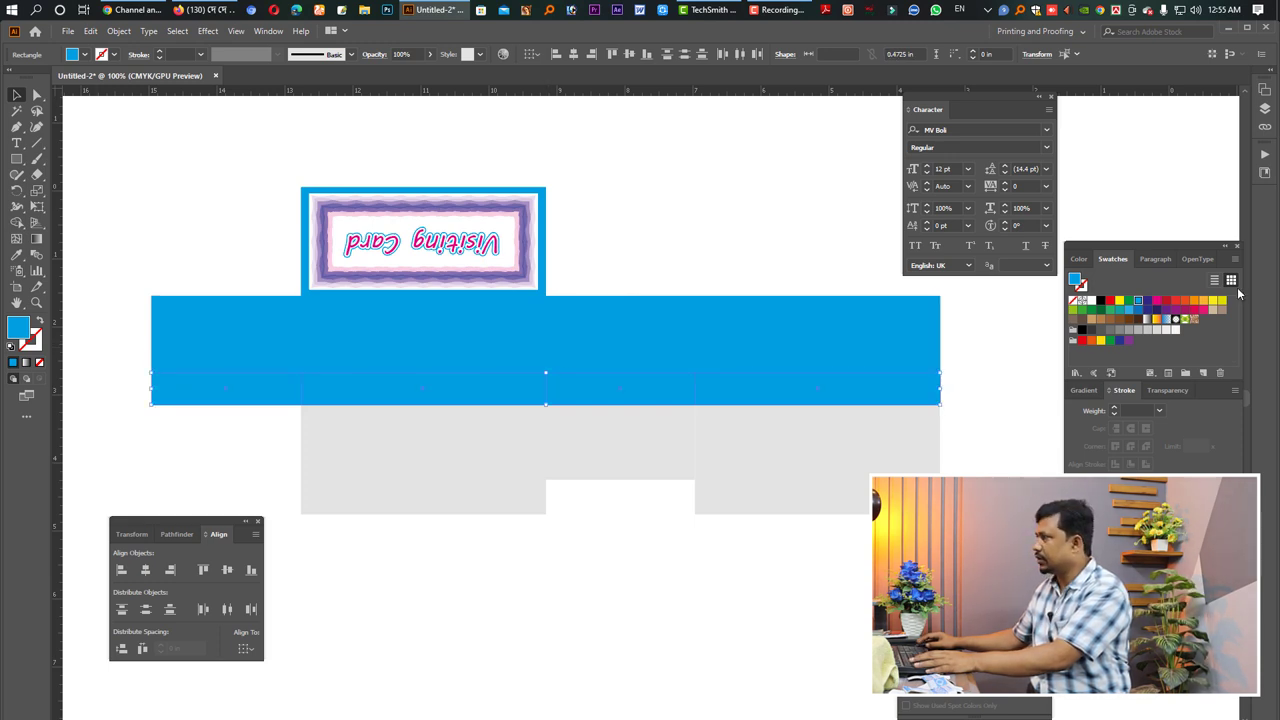
left_click(1090, 302)
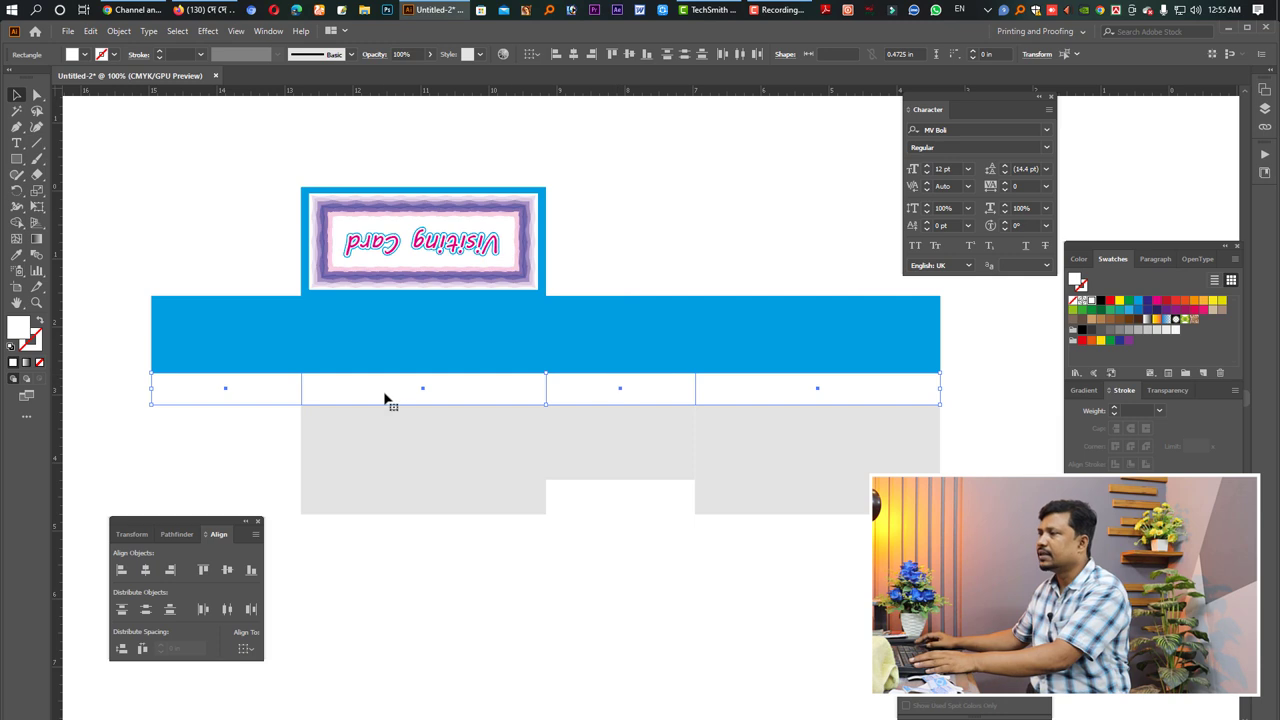
left_click(249, 369)
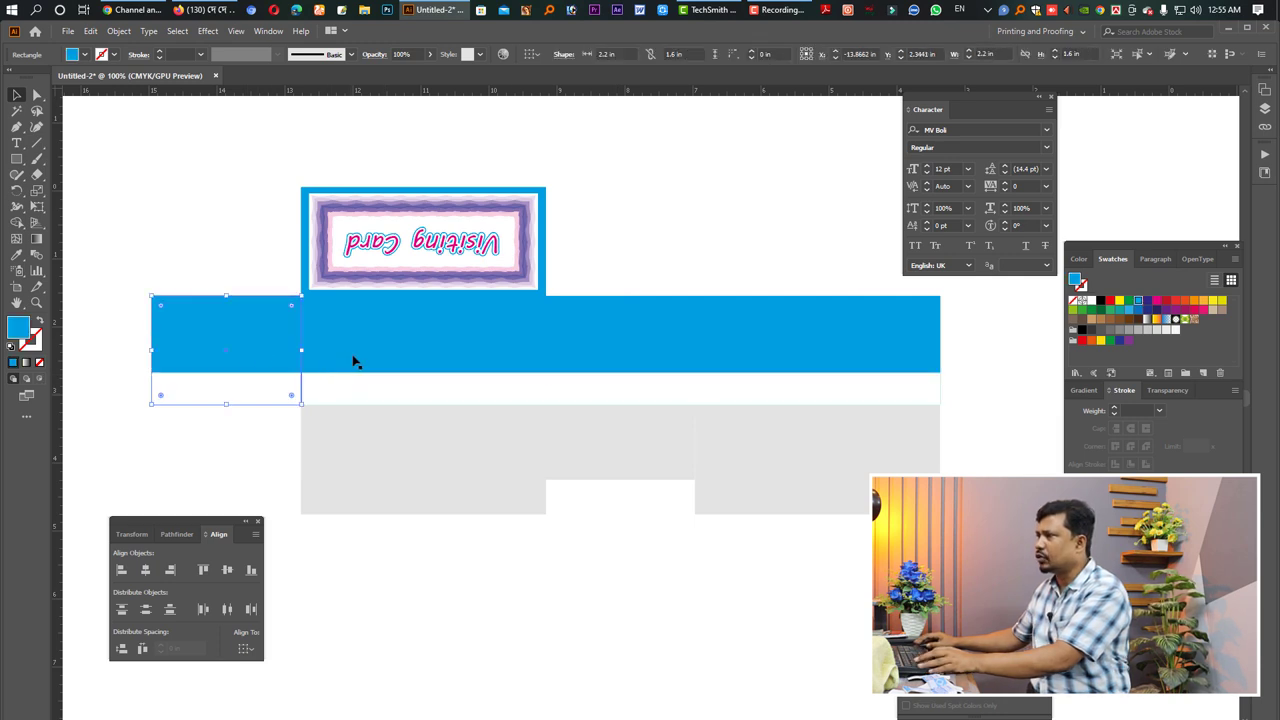
left_click(255, 400)
left_click(357, 397, "shift")
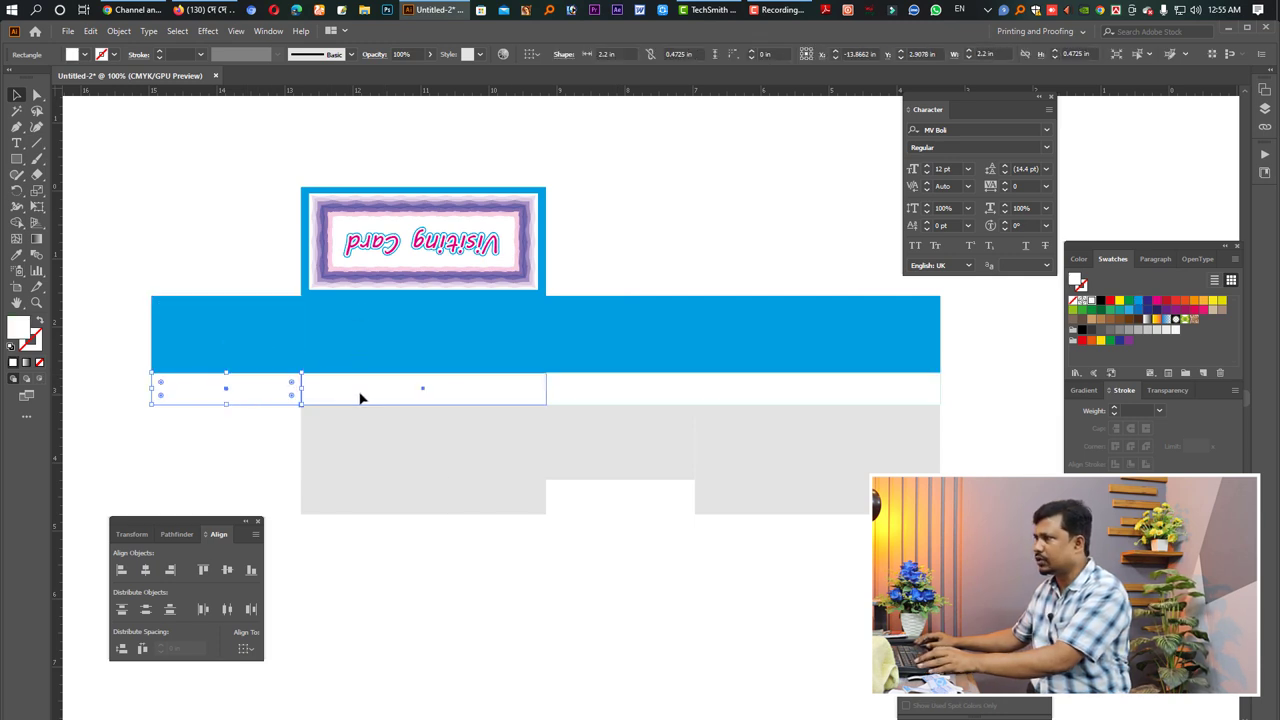
left_click(610, 392, "shift")
left_click(820, 395, "shift")
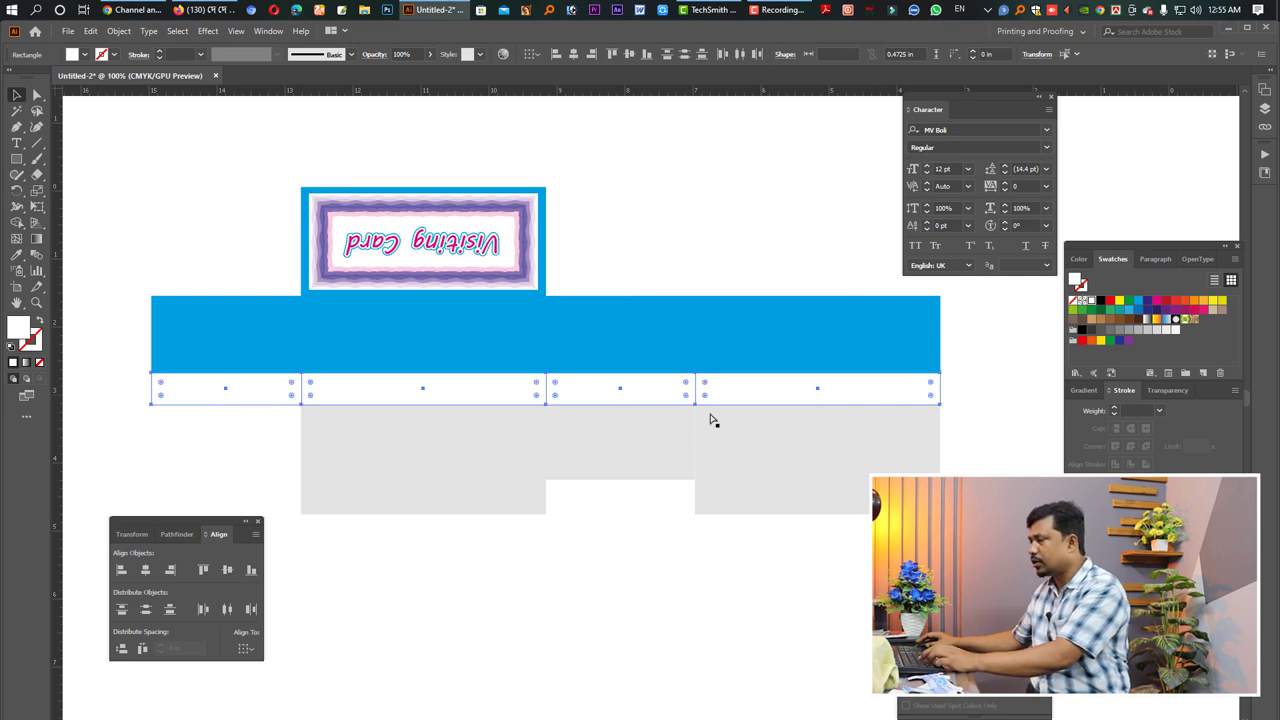
left_click_drag(547, 376, 549, 358)
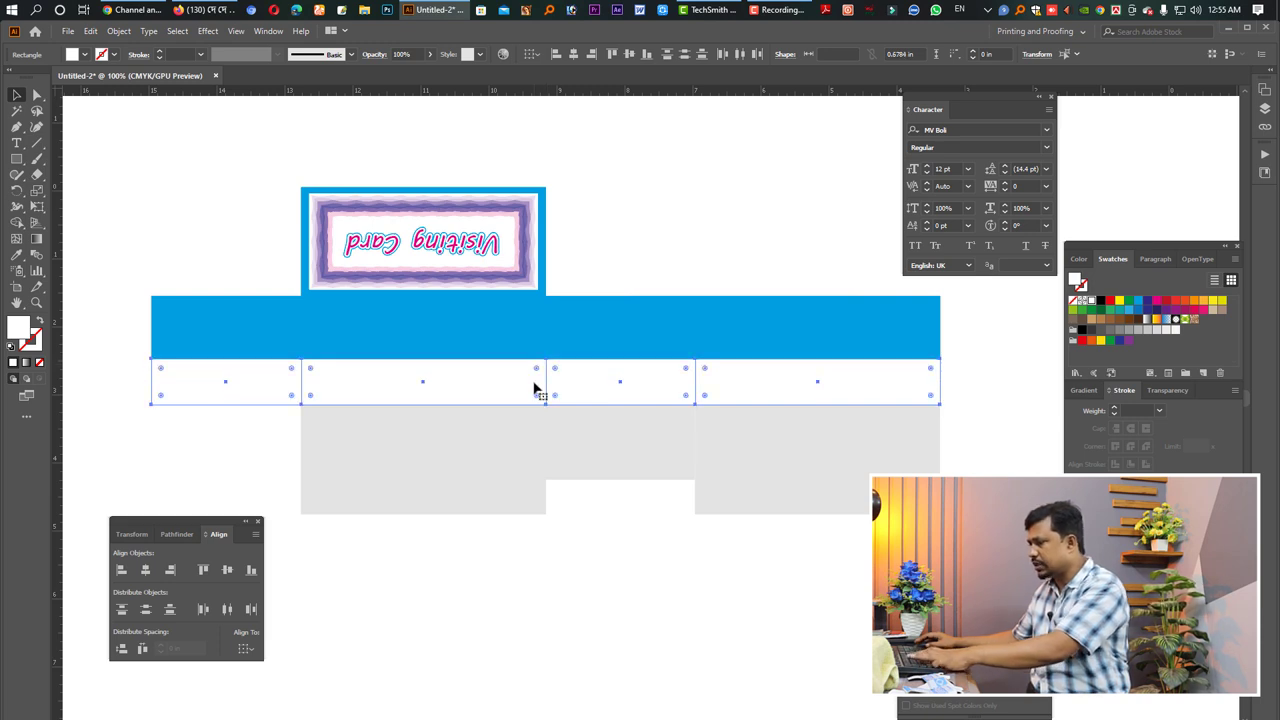
scroll(578, 430, "up", 2)
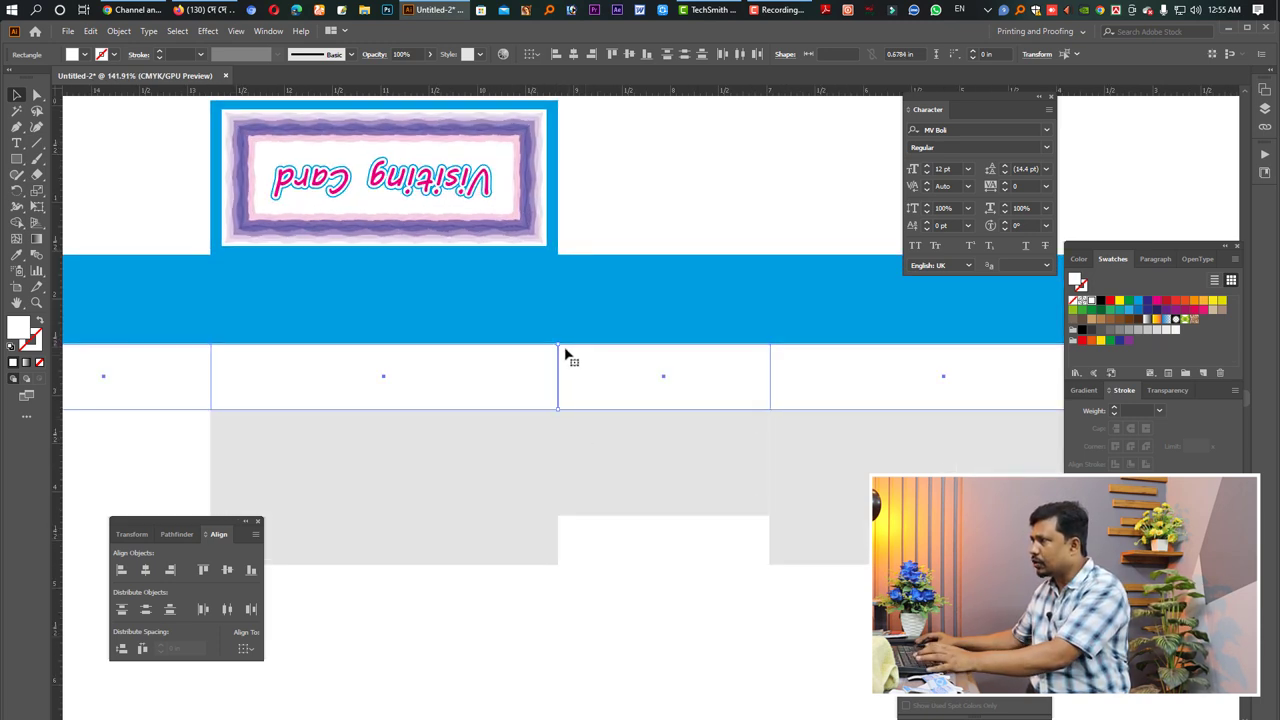
left_click_drag(559, 347, 561, 405)
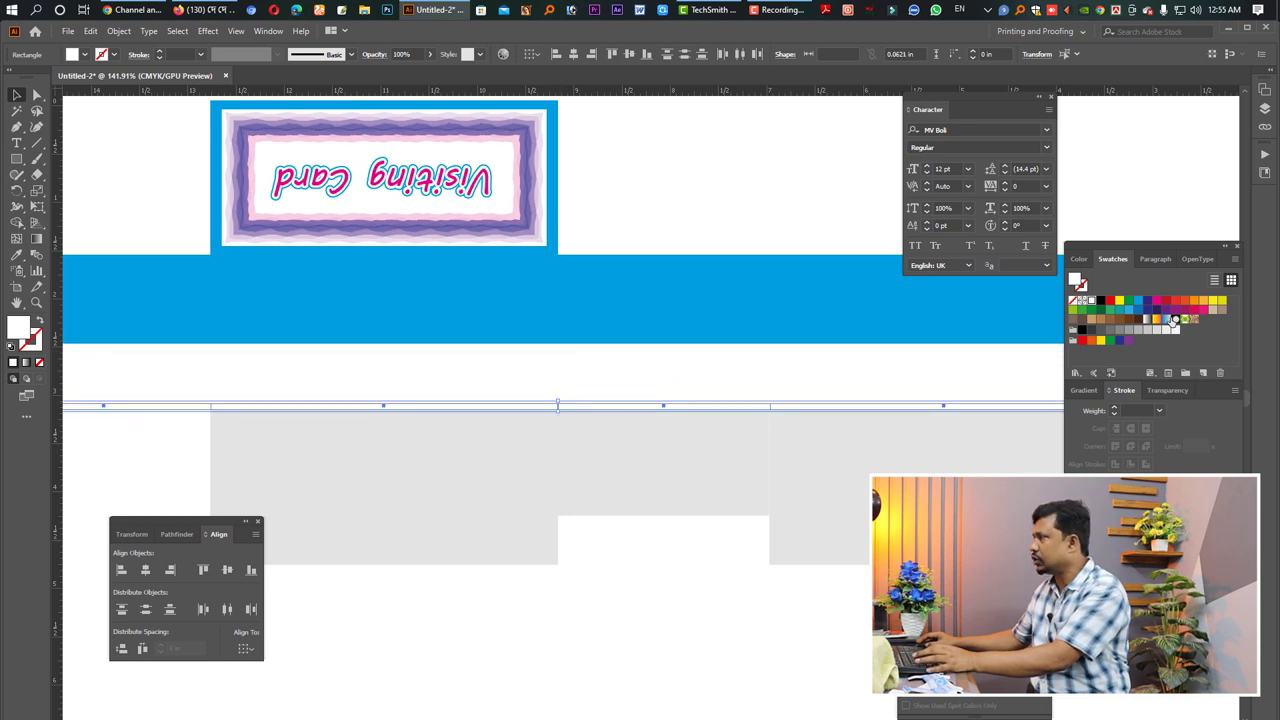
Colour the thin strip below the blue band magenta and ungroup it into panel sections
left_click(1086, 261)
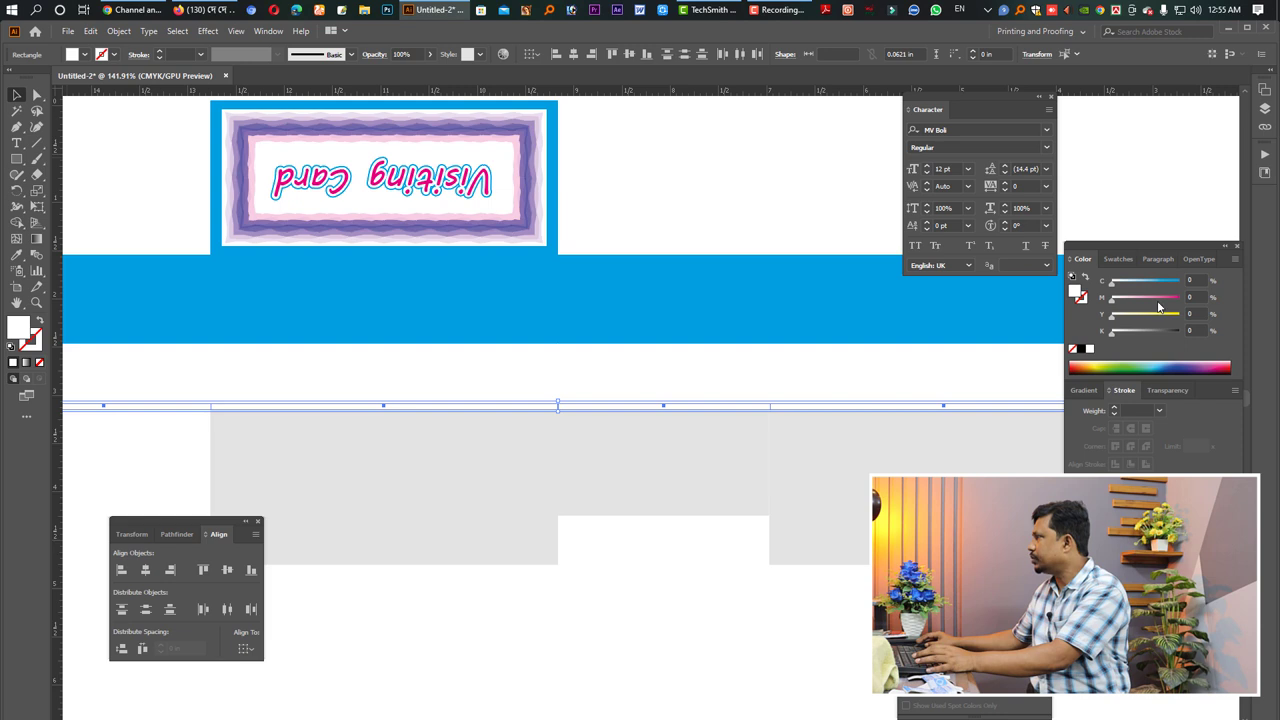
left_click(1178, 300)
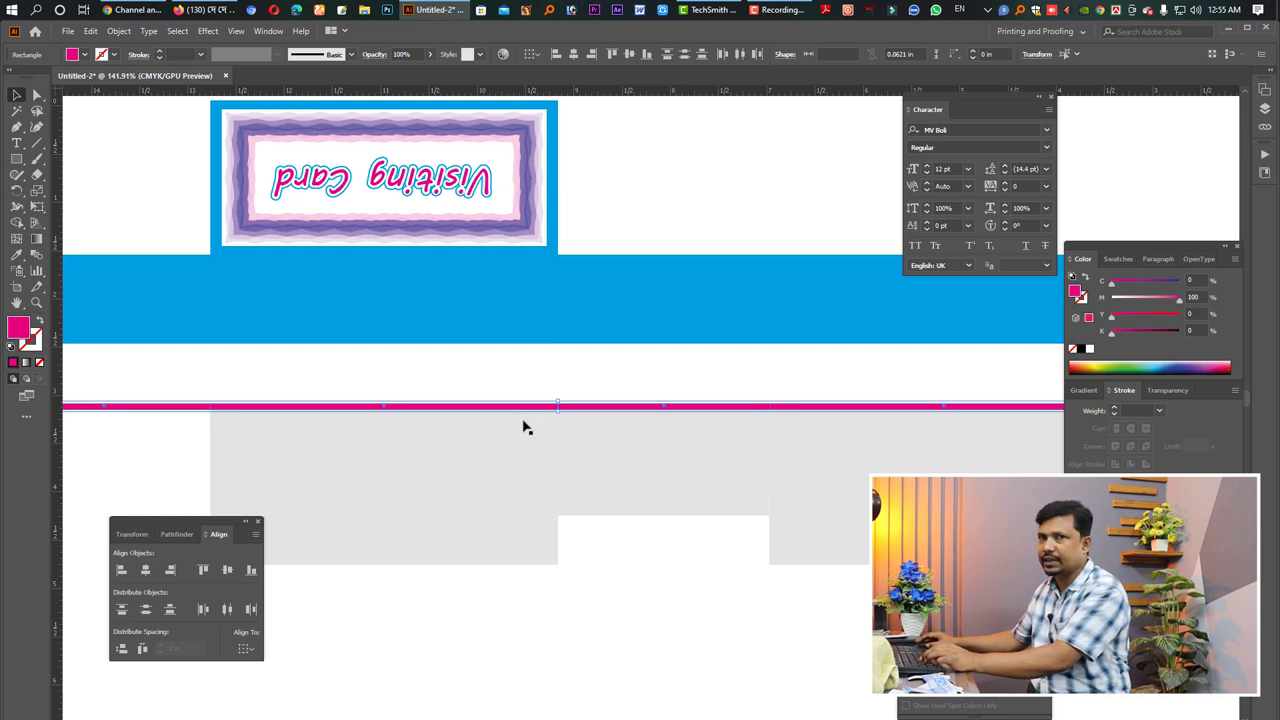
key("ctrl+shift+b")
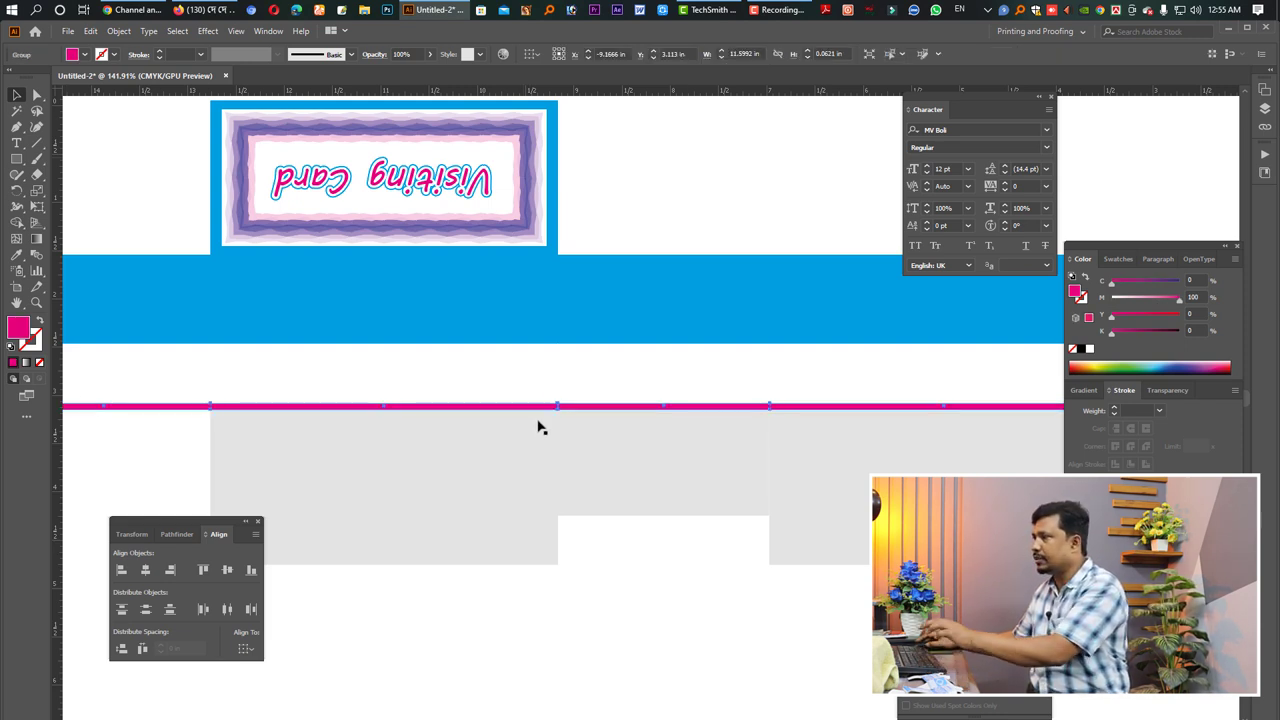
left_click(539, 408)
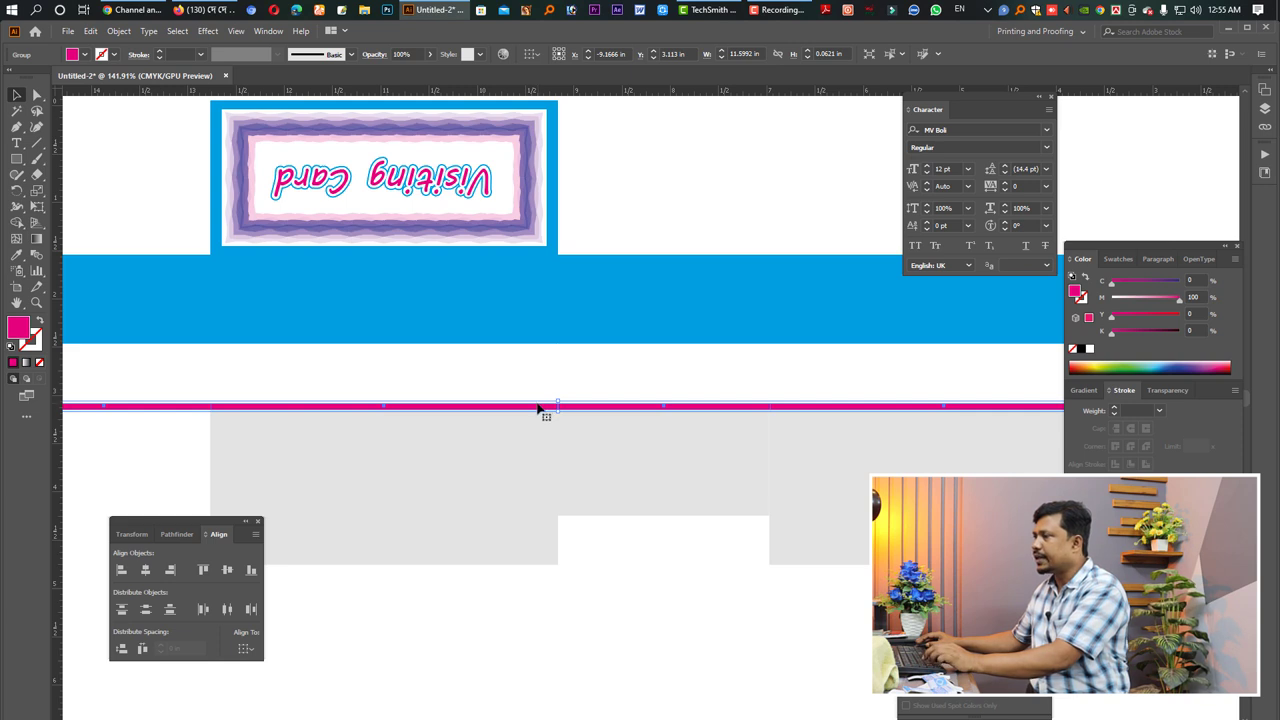
key("ctrl+shift+g")
key("ctrl+minus")
key("ctrl+minus")
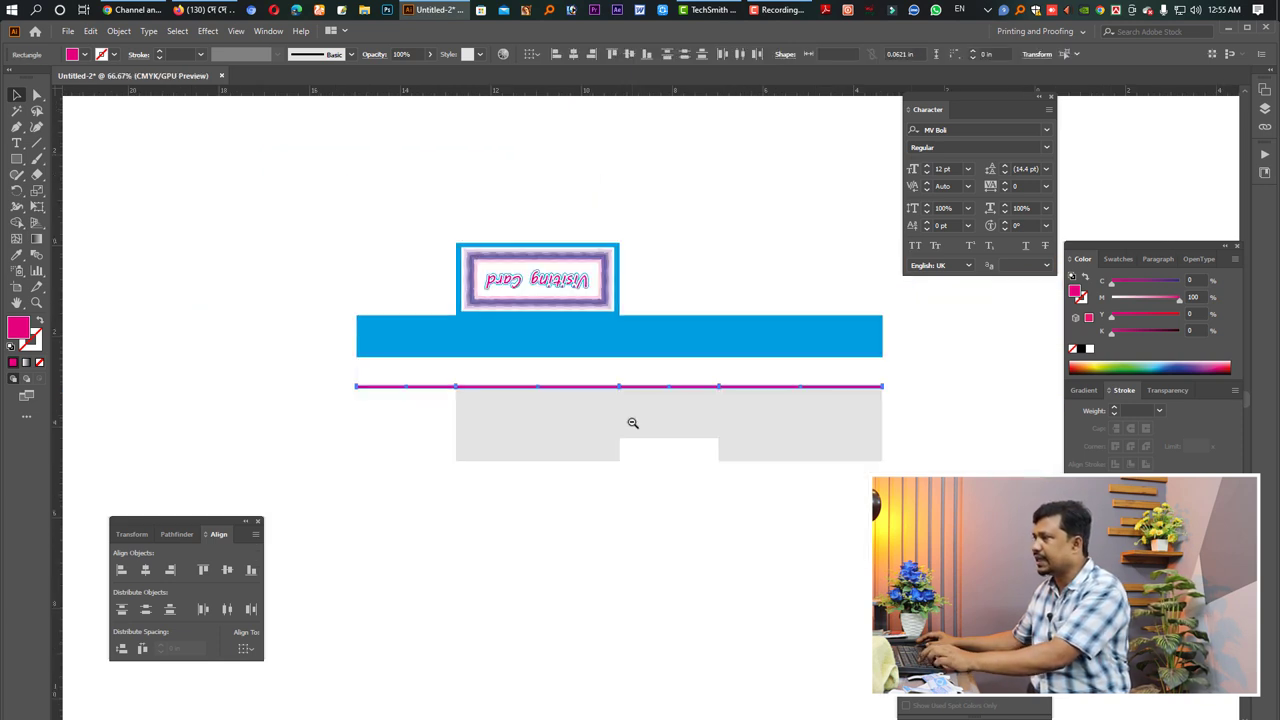
Recolour alternate stripe sections cyan with C 100, M 0
left_click(433, 401)
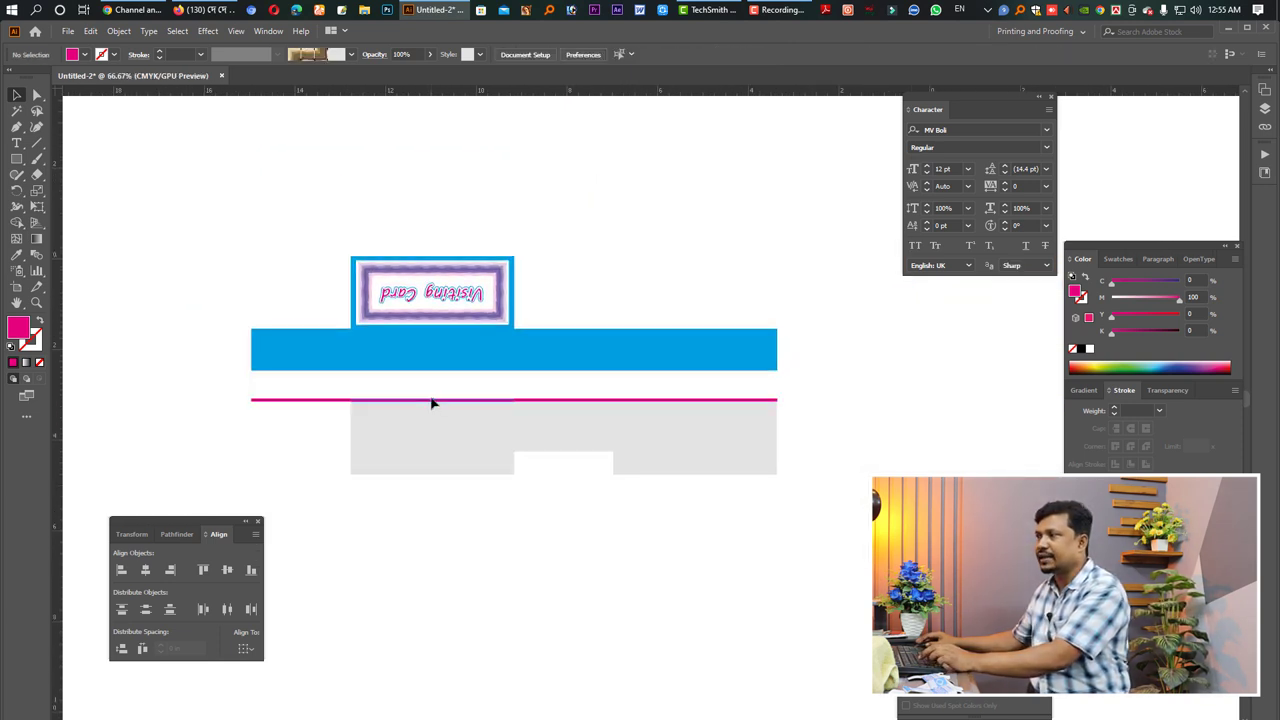
left_click(675, 401, "shift")
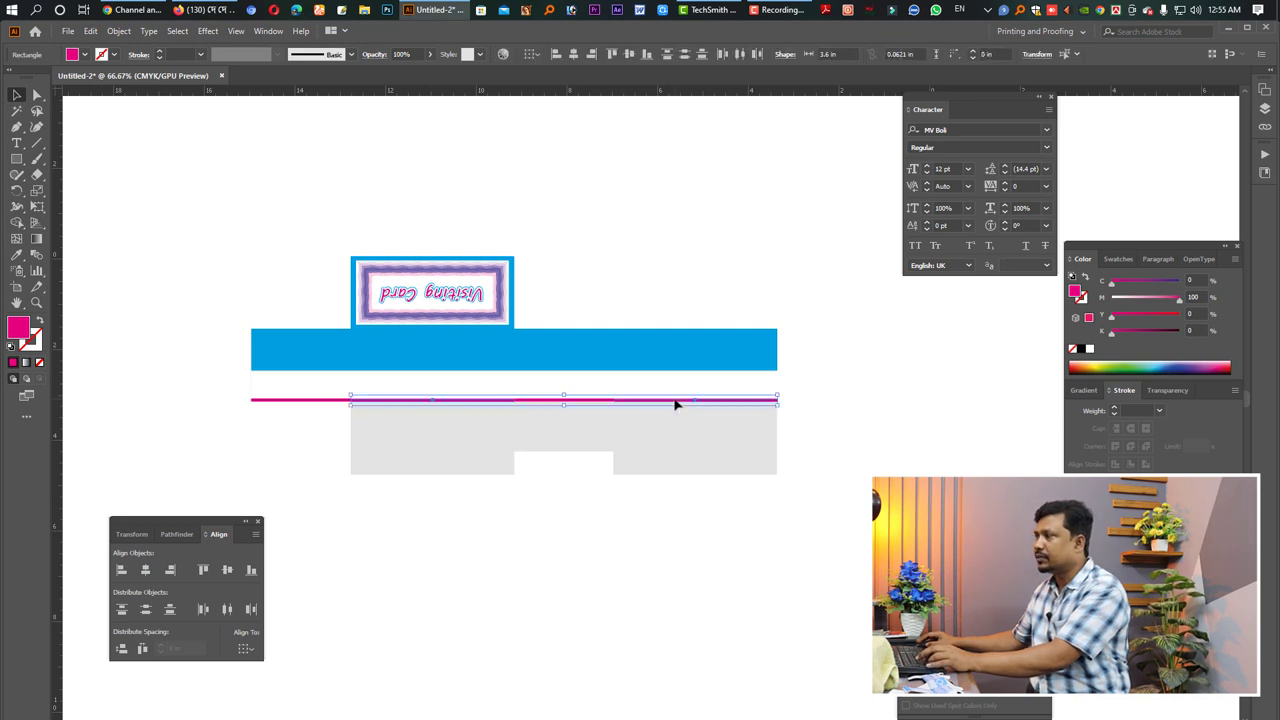
left_click(581, 500)
left_click(567, 402)
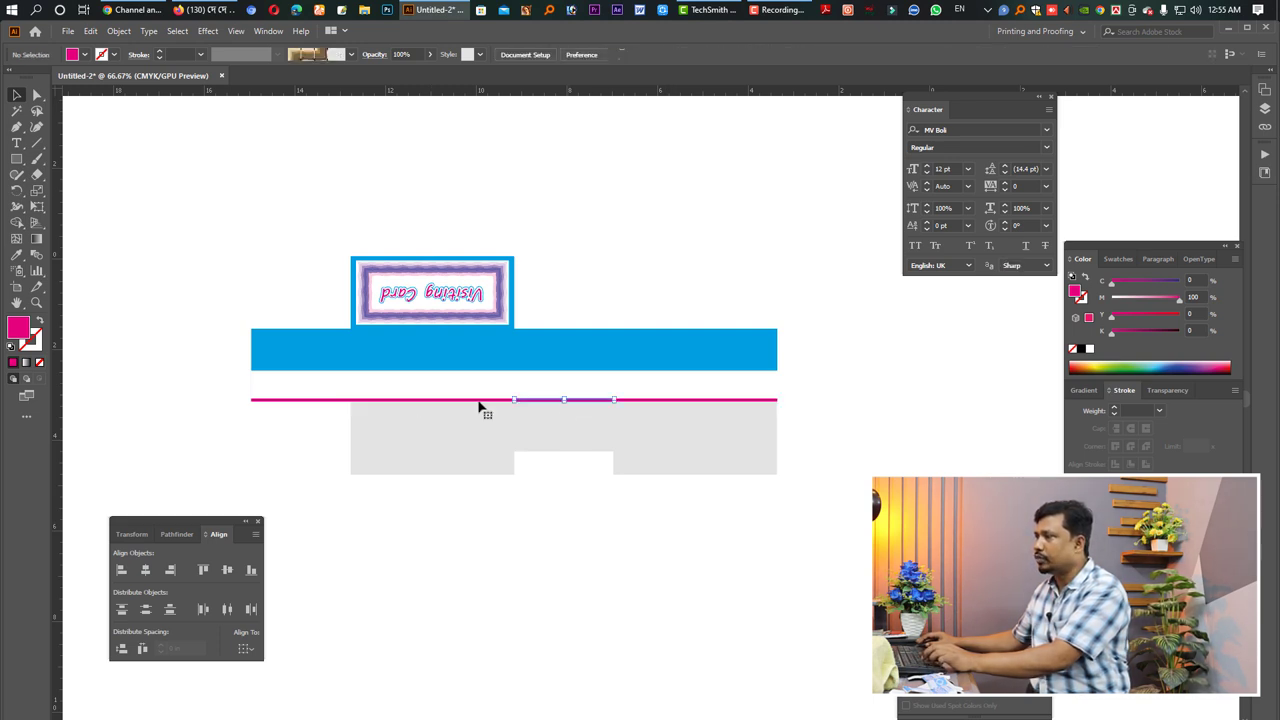
left_click(325, 401, "shift")
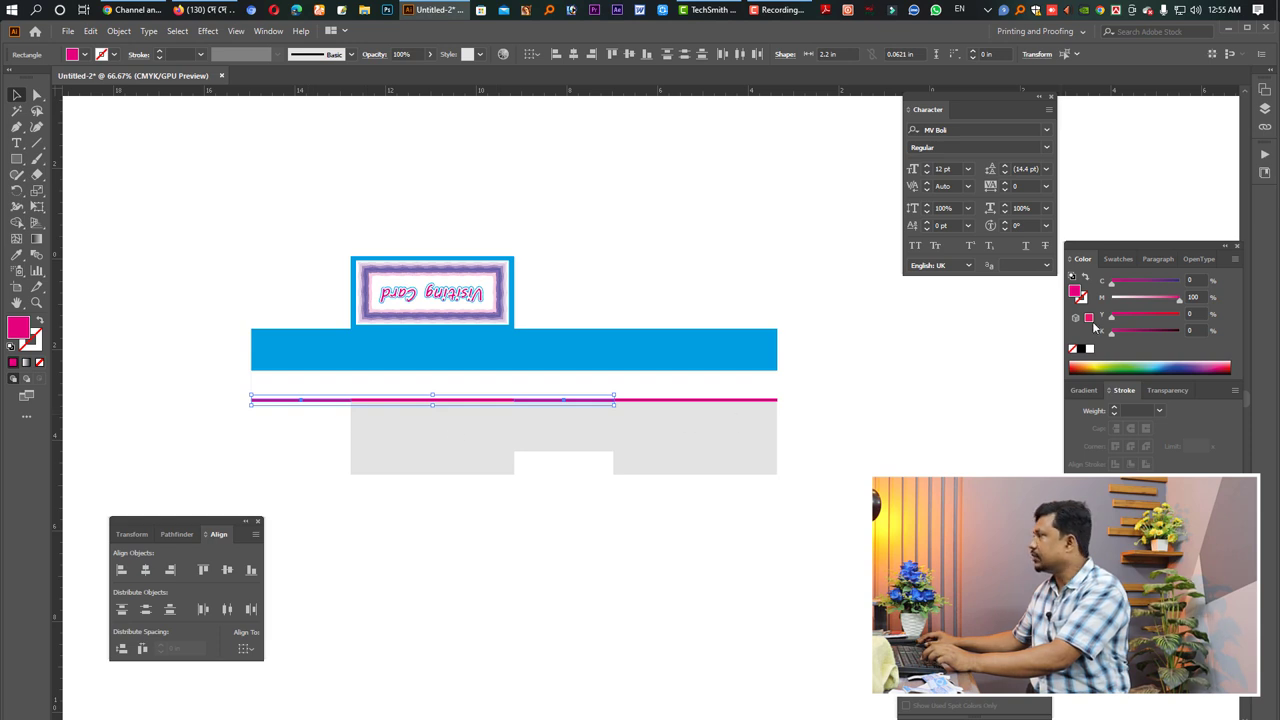
mouse_move(1111, 282)
left_mouse_down()
mouse_move(1180, 282)
mouse_move(1111, 298)
left_mouse_up()
Reselect stripe sections along the strip, leaving the right magenta section out
left_click(571, 461)
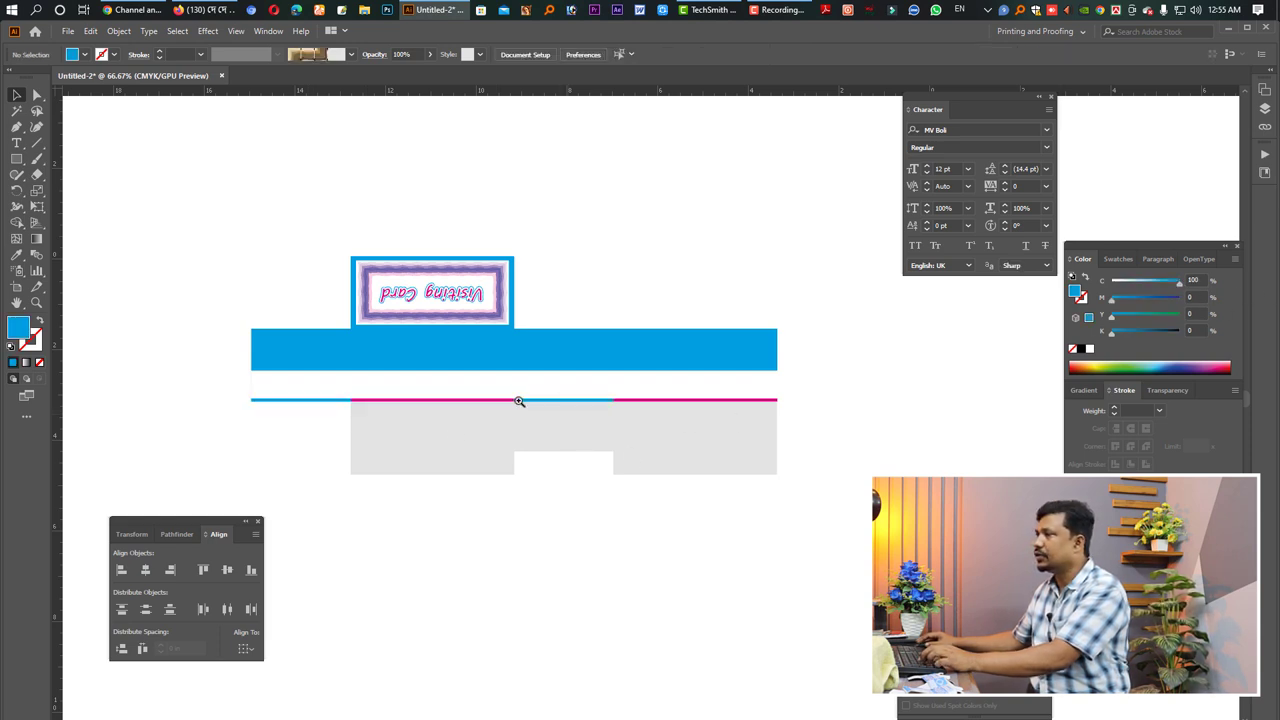
left_click(317, 402)
left_click(400, 401, "shift")
left_click(590, 401, "shift")
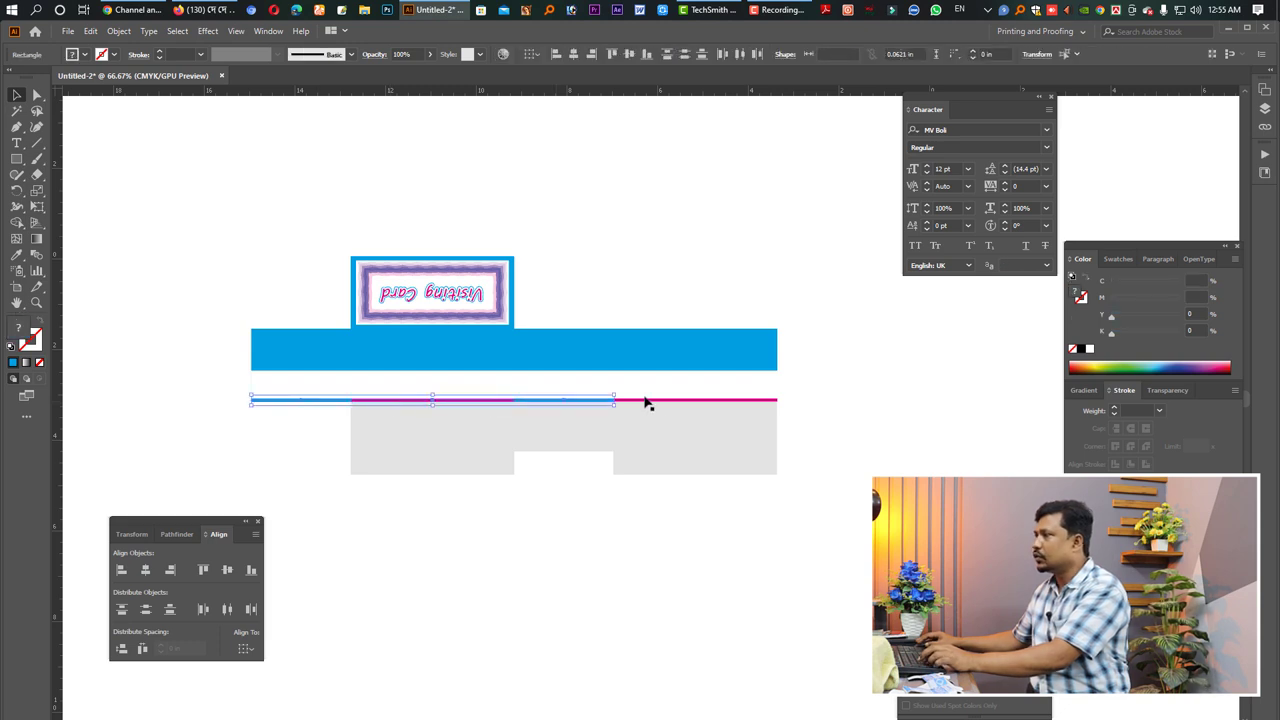
left_click(659, 401, "shift")
left_click(667, 400, "shift")
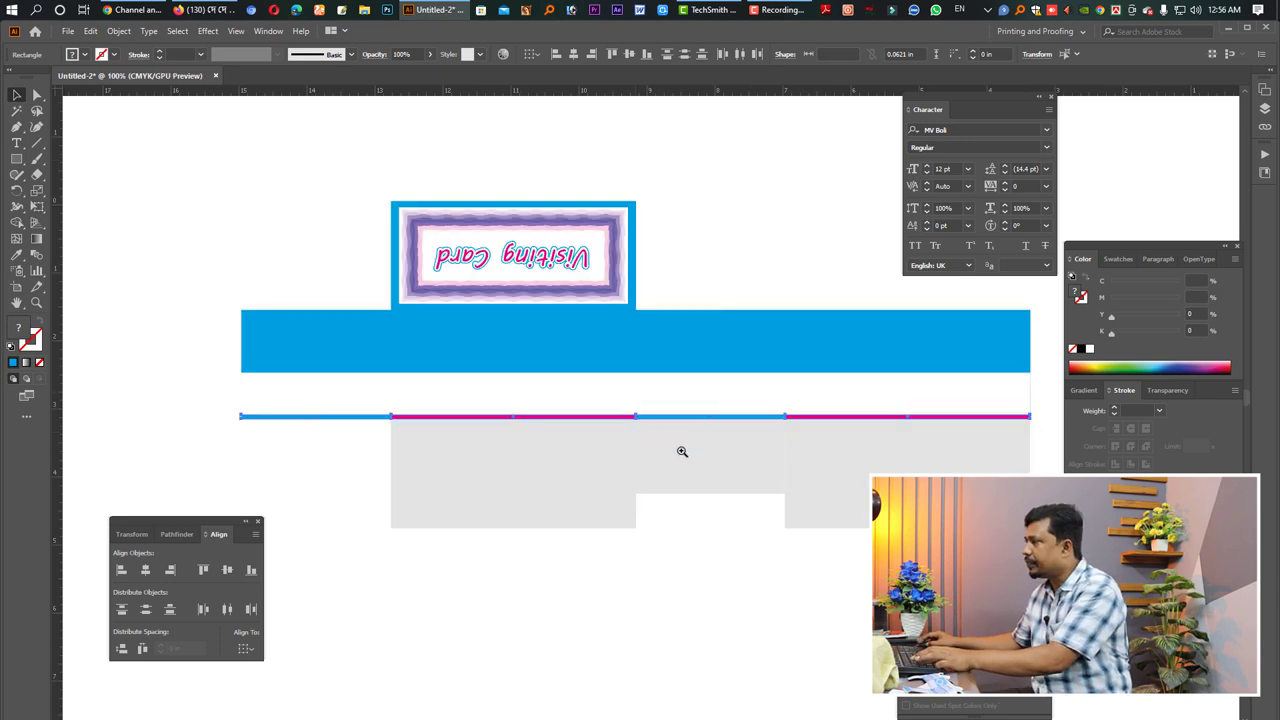
Duplicate the stripe upward and repeat it with Ctrl+D into evenly spaced parallel stripes
scroll(670, 440, "up", 1)
scroll(700, 460, "up", 1)
scroll(764, 503, "up", 5)
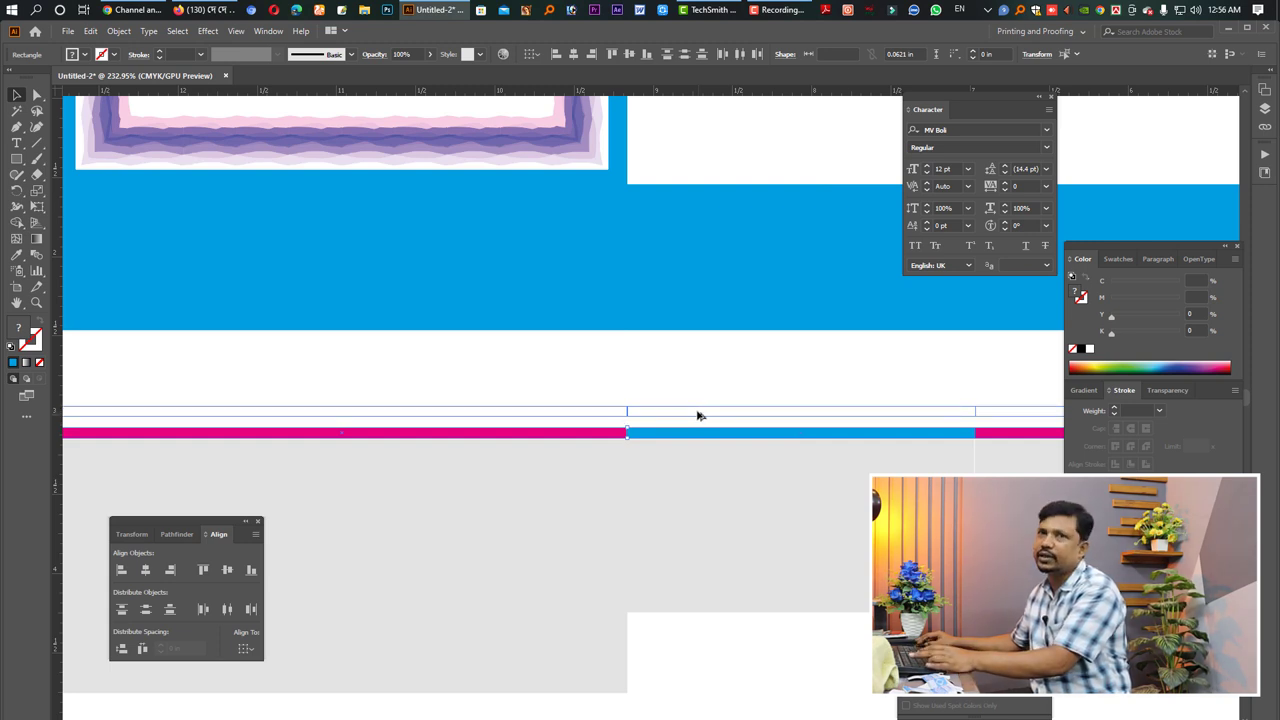
left_click_drag(698, 415, 698, 416)
key("ctrl+d")
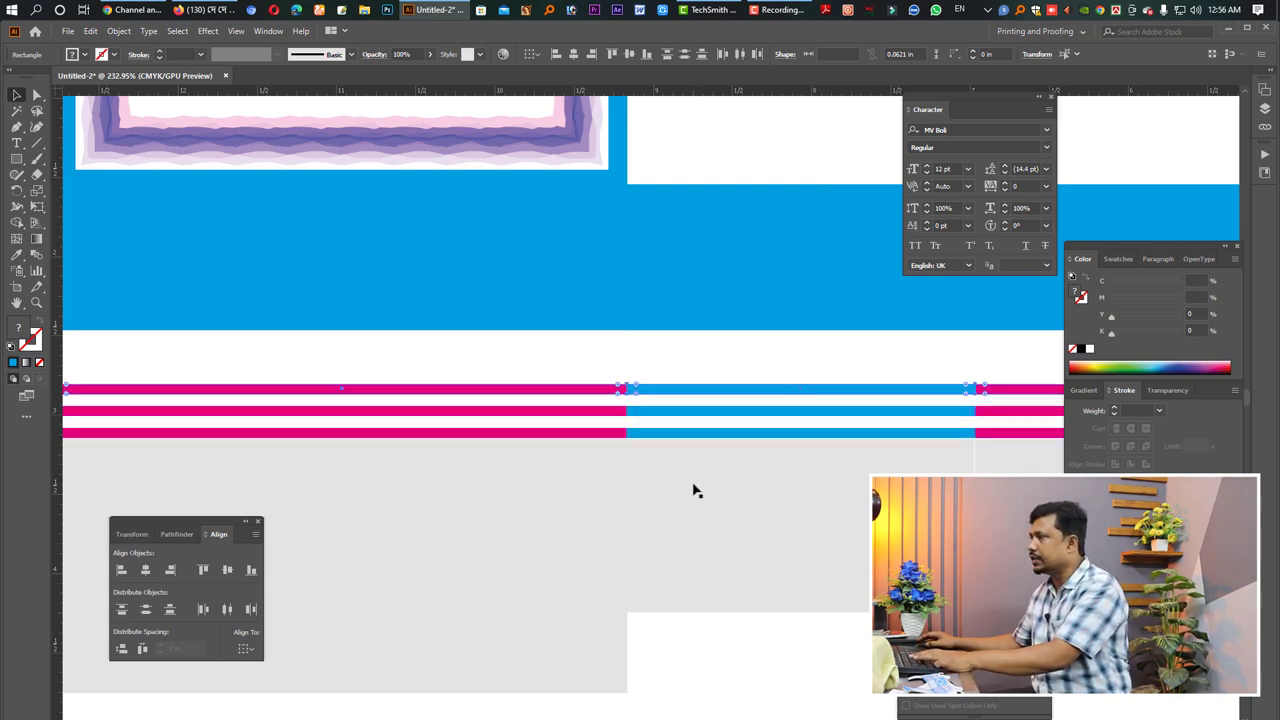
key("ctrl+d")
key("ctrl+d")
scroll(714, 422, "down", 1)
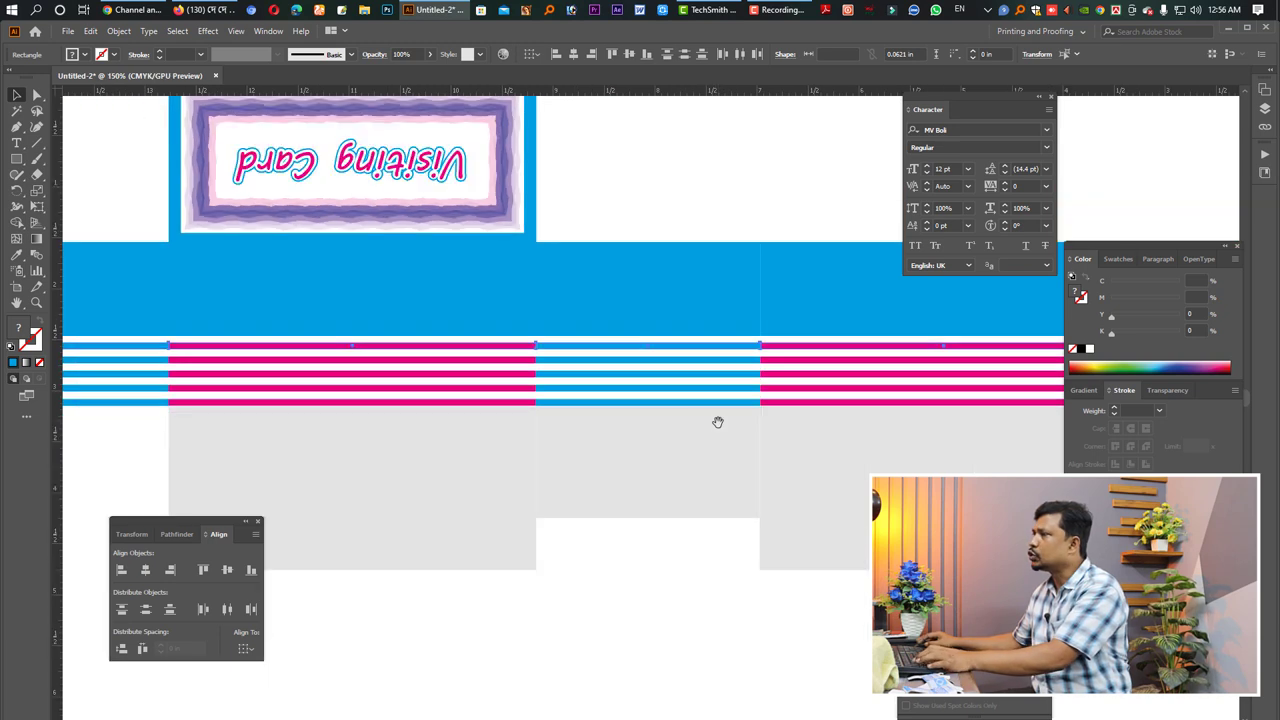
scroll(714, 420, "down", 1)
scroll(697, 400, "down", 2)
left_click(868, 466)
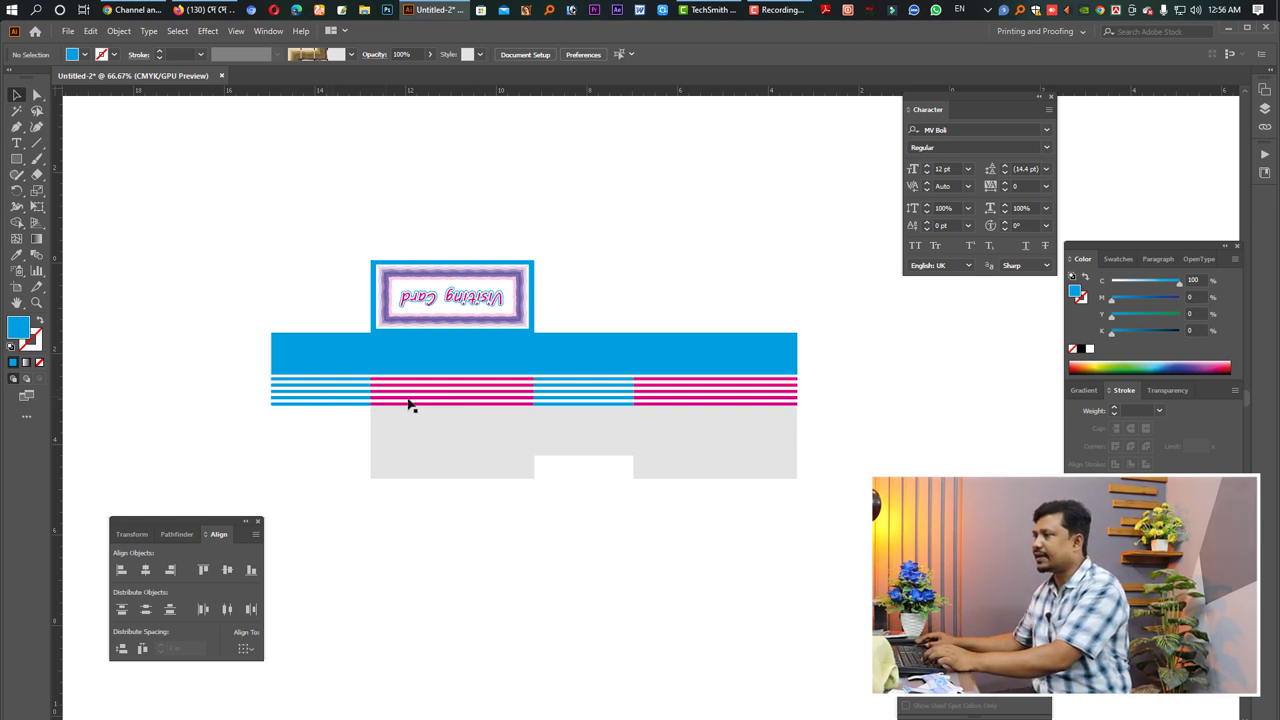
scroll(408, 393, "up", 1)
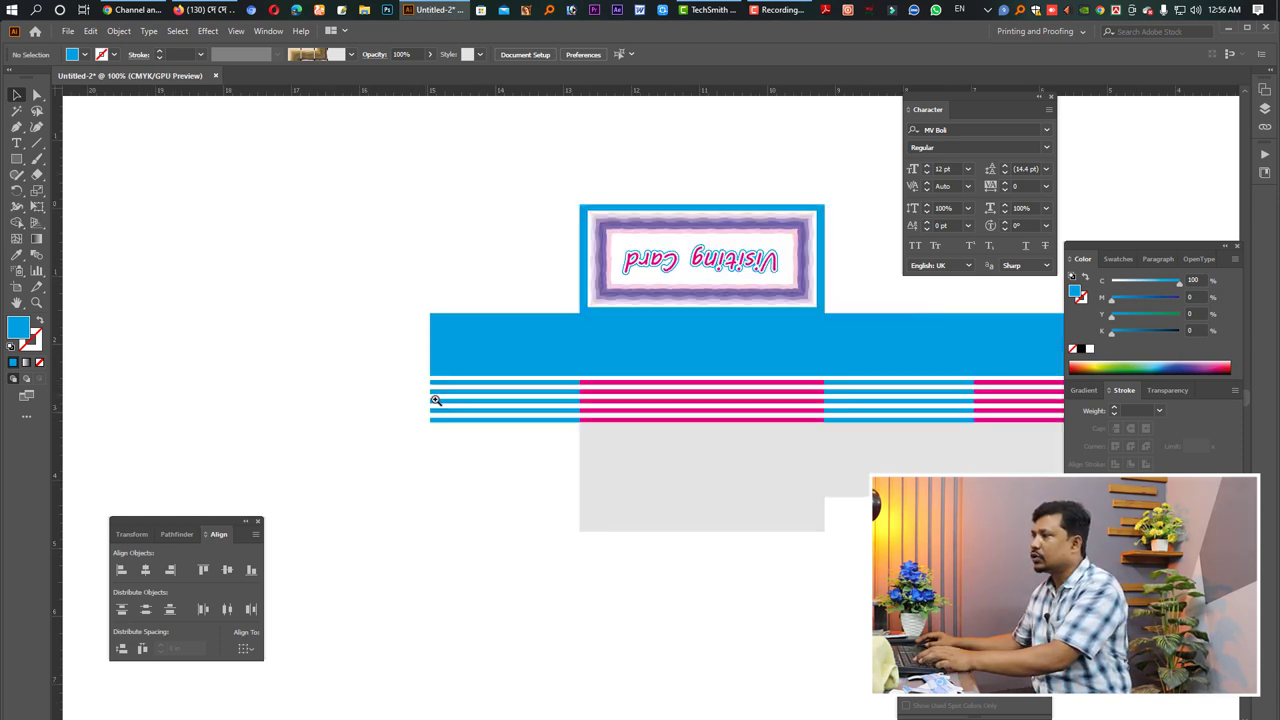
scroll(428, 406, "right", 3)
Recolour alternate stripes in the cyan sections magenta
left_click(335, 413)
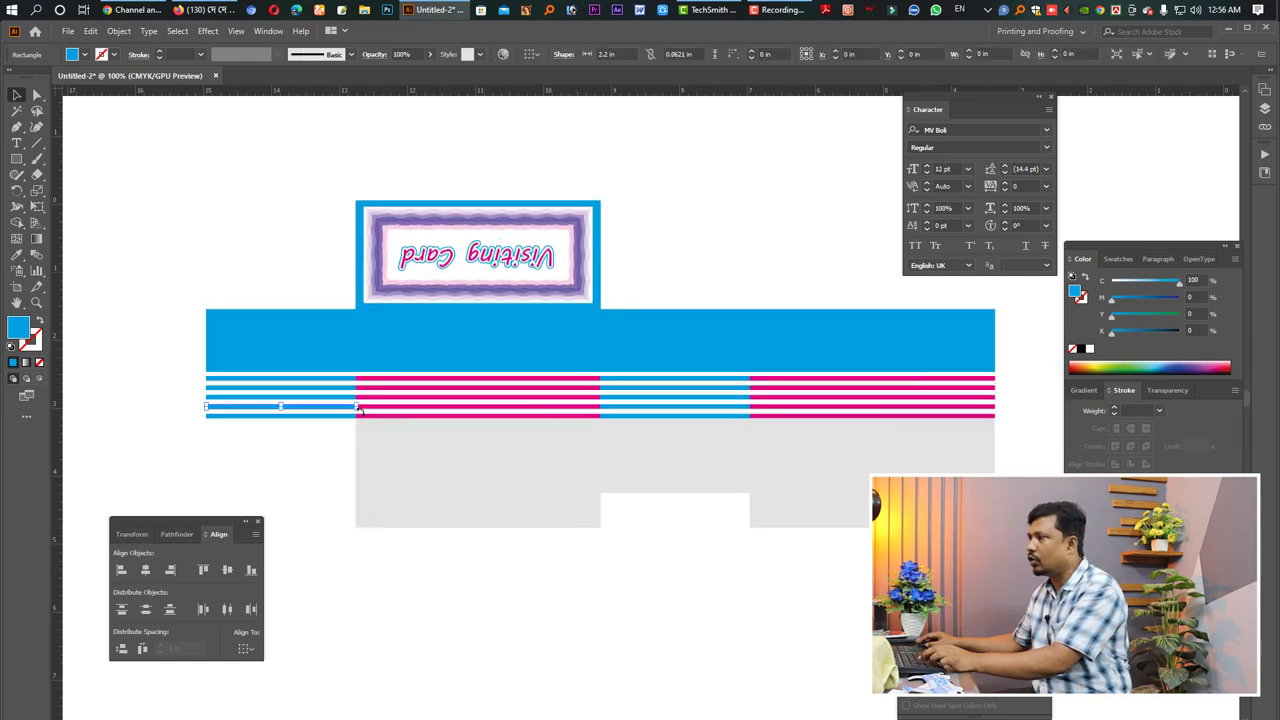
left_click(651, 414, "shift")
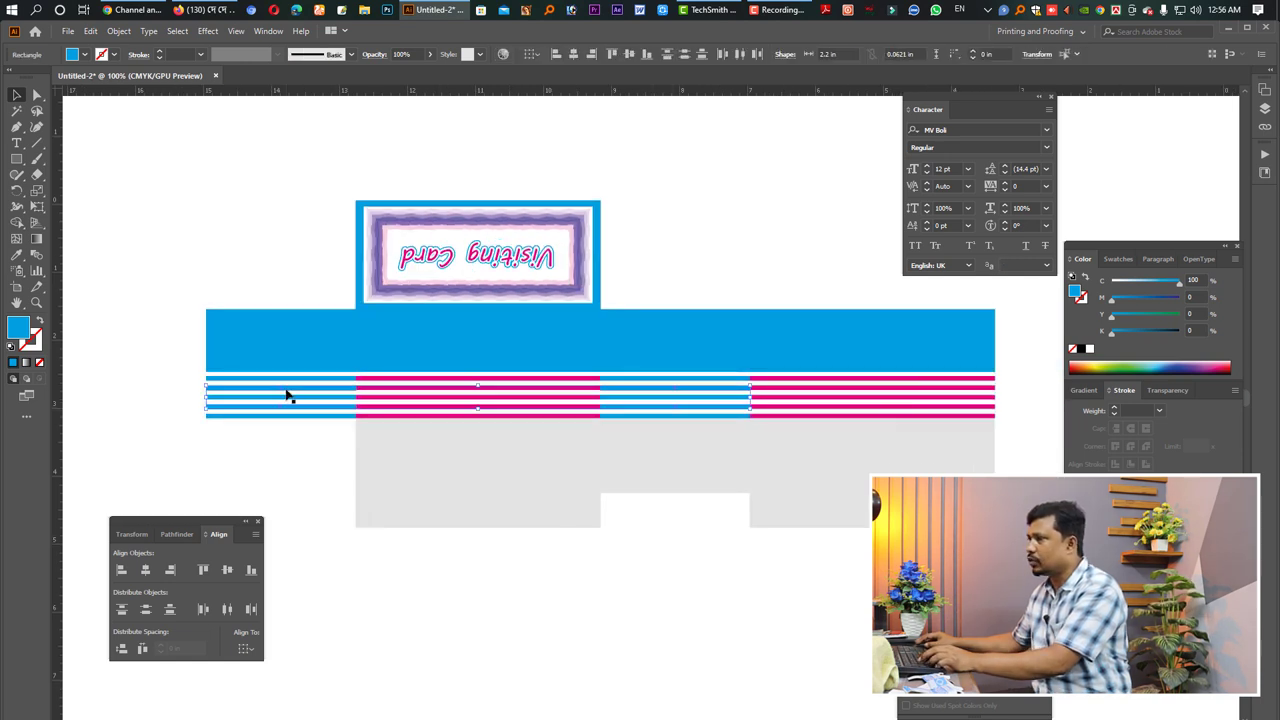
mouse_move(1173, 299)
left_mouse_down()
mouse_move(1213, 295)
mouse_move(1108, 284)
left_mouse_up()
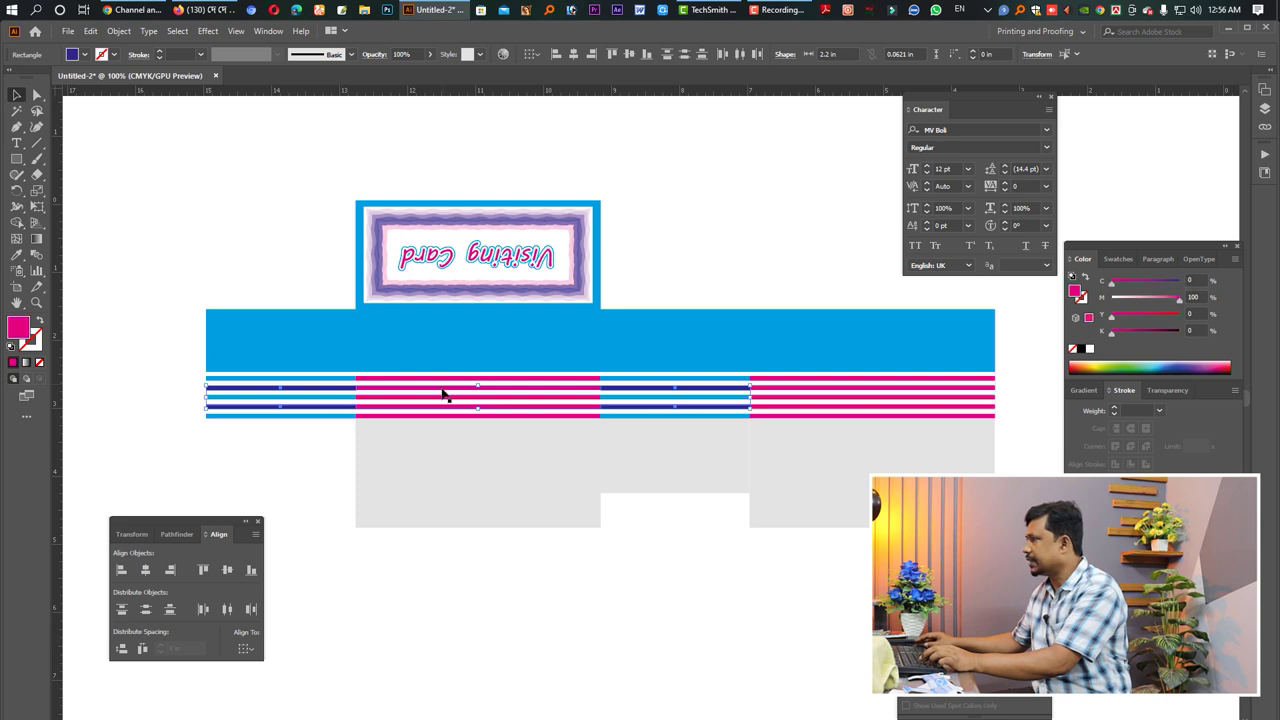
Turn alternate stripes in the magenta sections cyan, then preview without panels
left_click(578, 413)
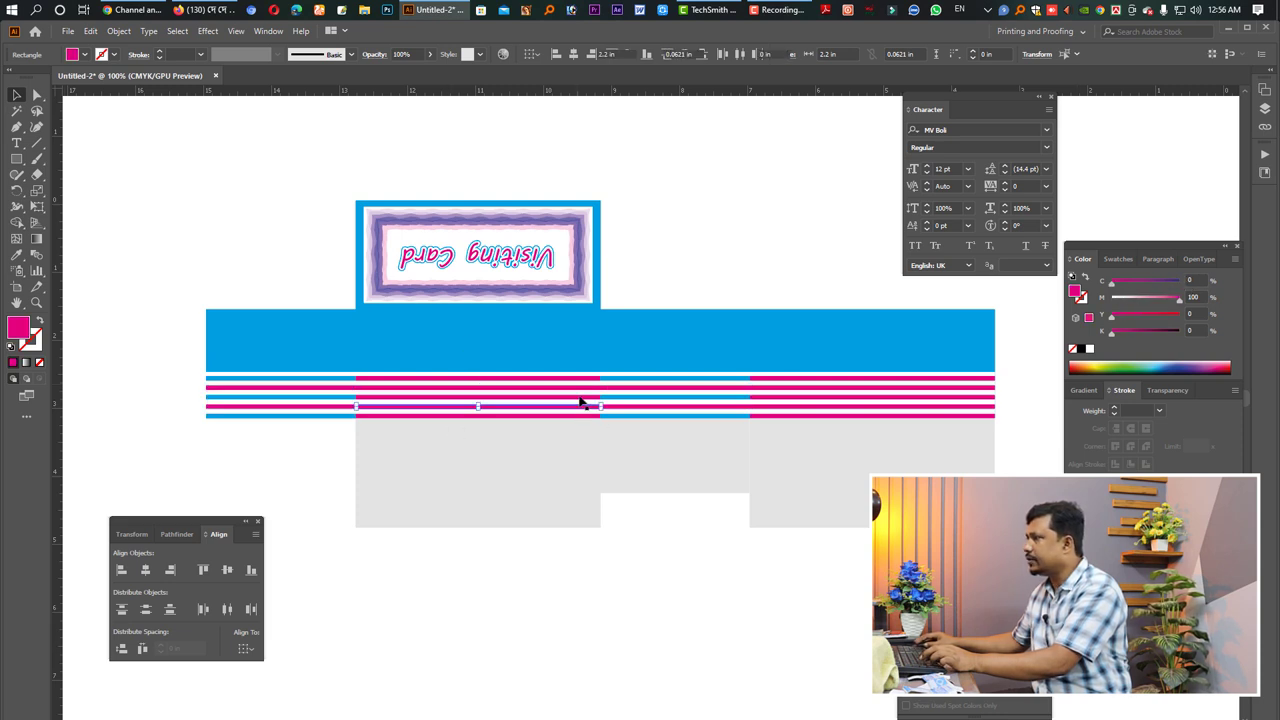
left_click(787, 397, "shift")
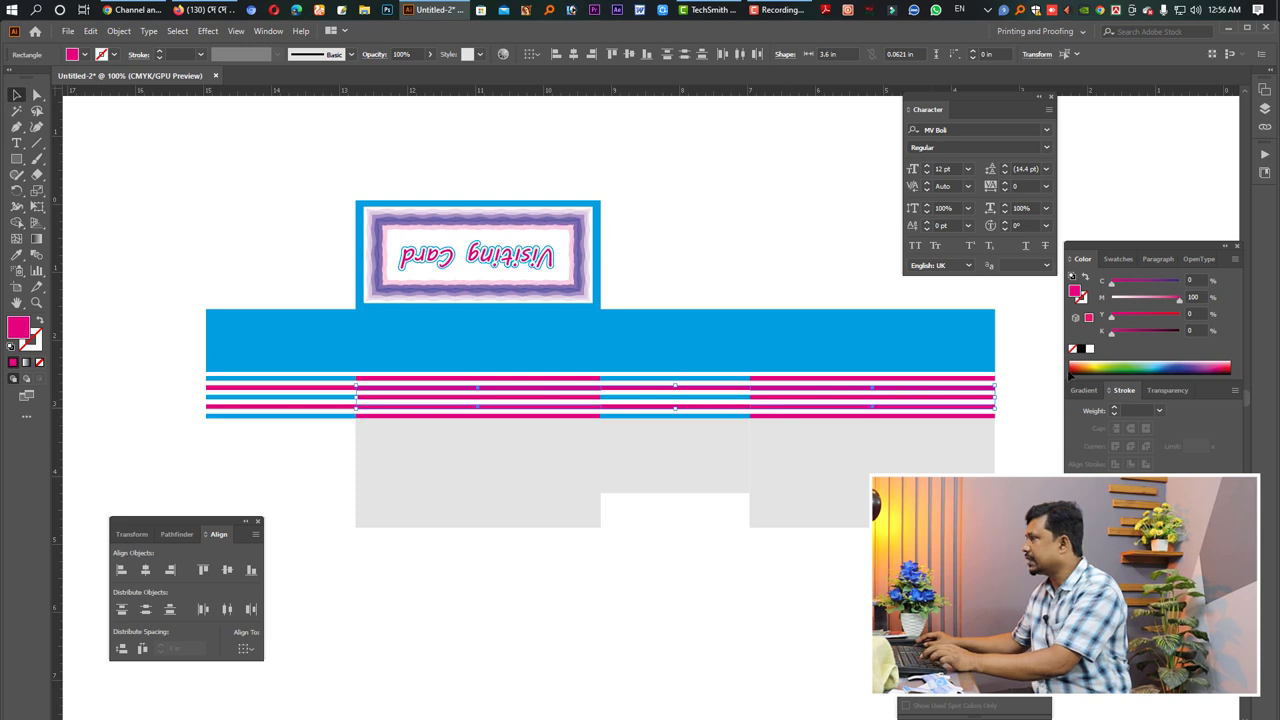
left_click_drag(1155, 289, 1189, 302)
left_click_drag(1059, 301, 769, 566)
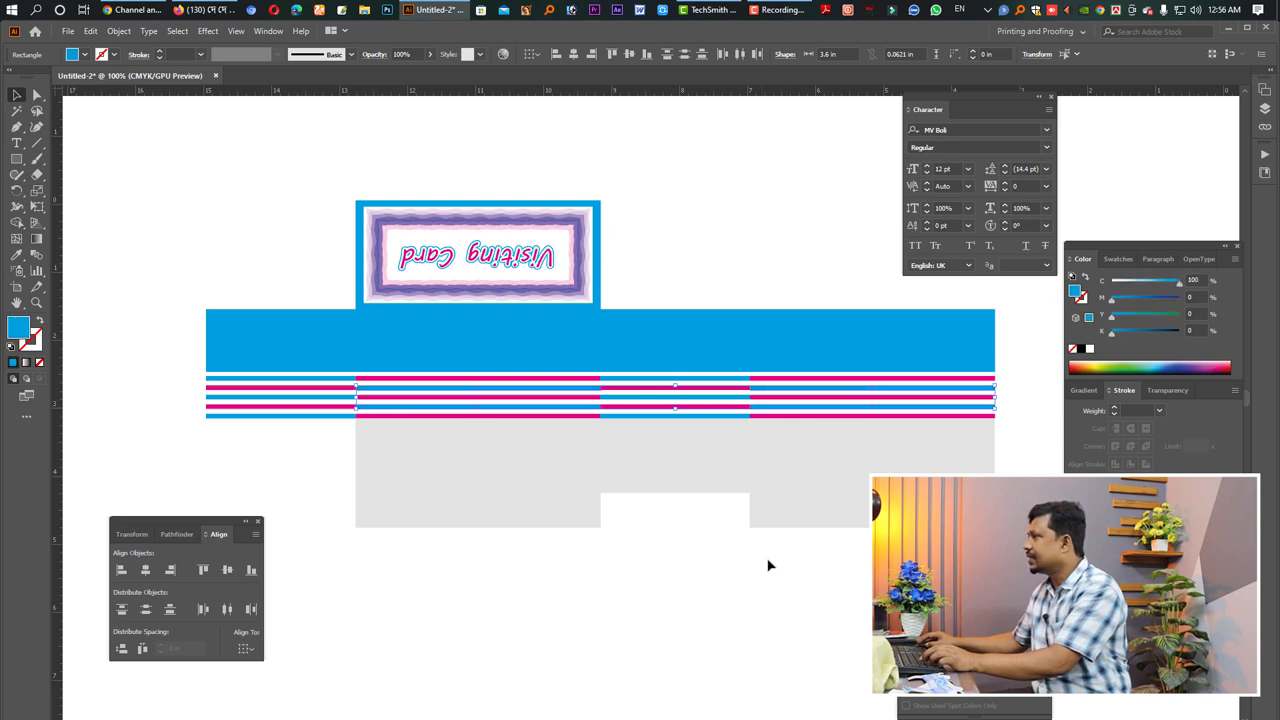
left_click(738, 615)
key("Tab")
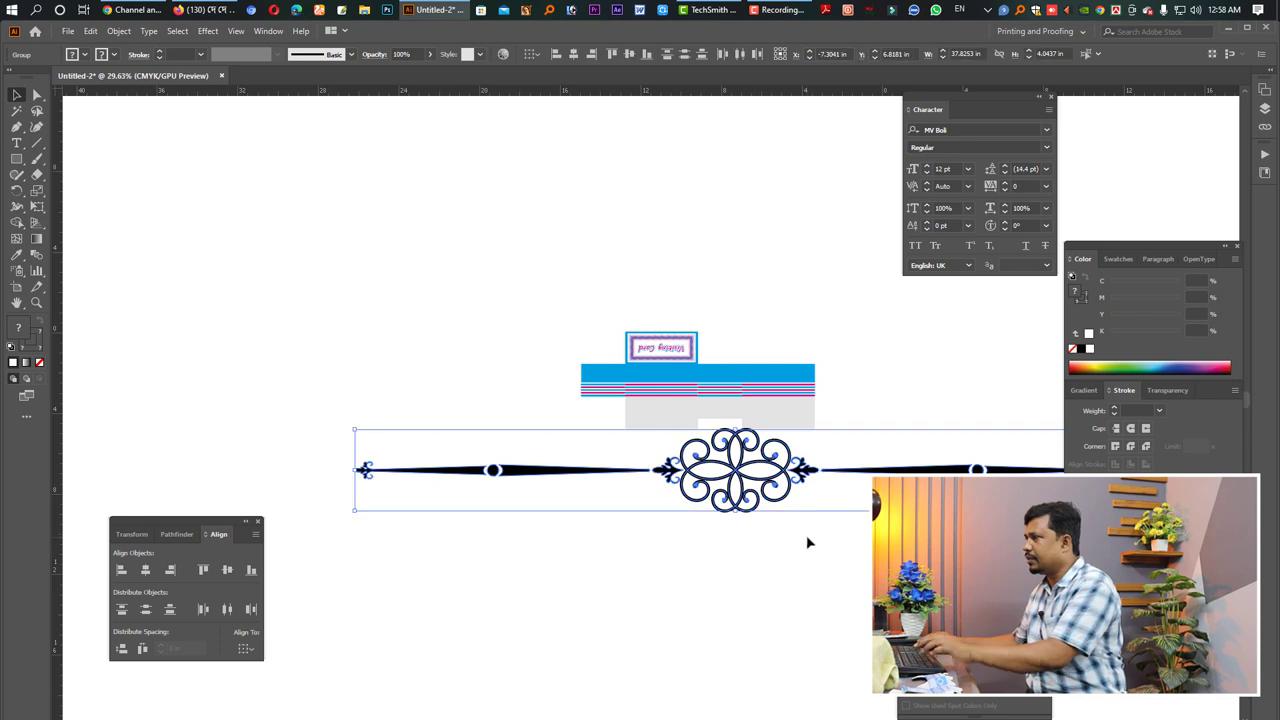
Delete the ornament's left and right side bars
left_click(808, 540)
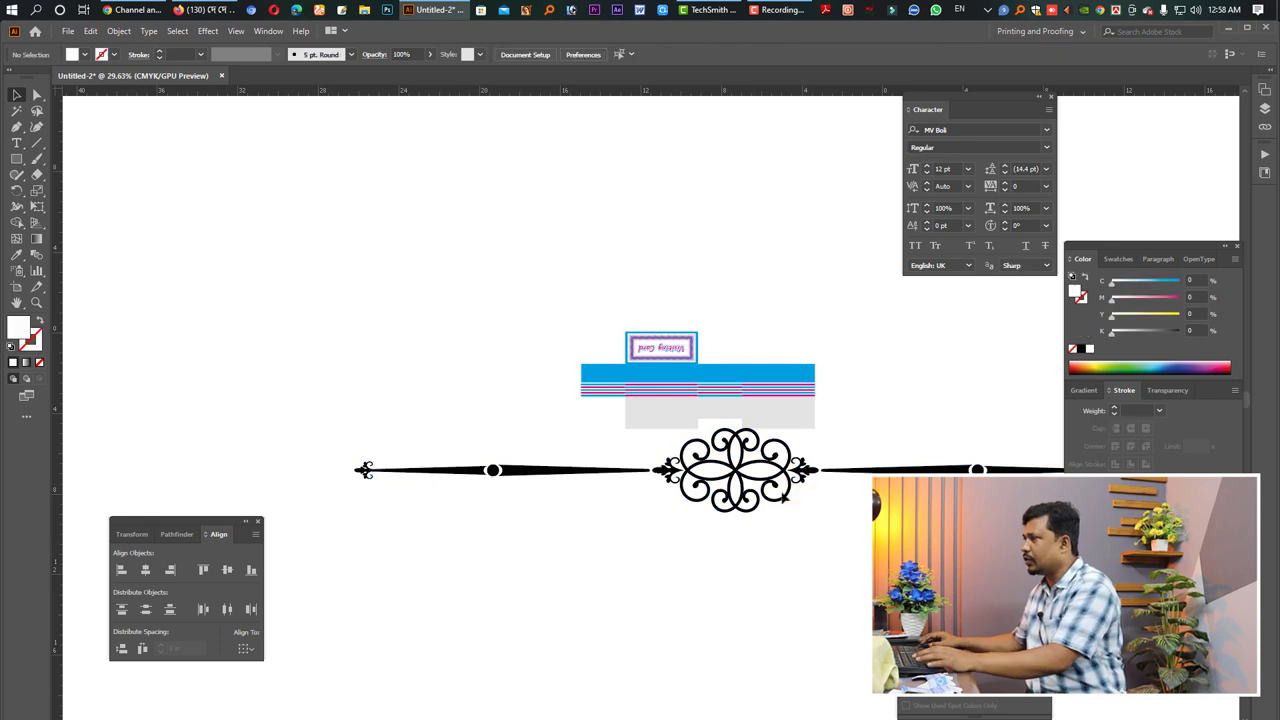
left_click(657, 455)
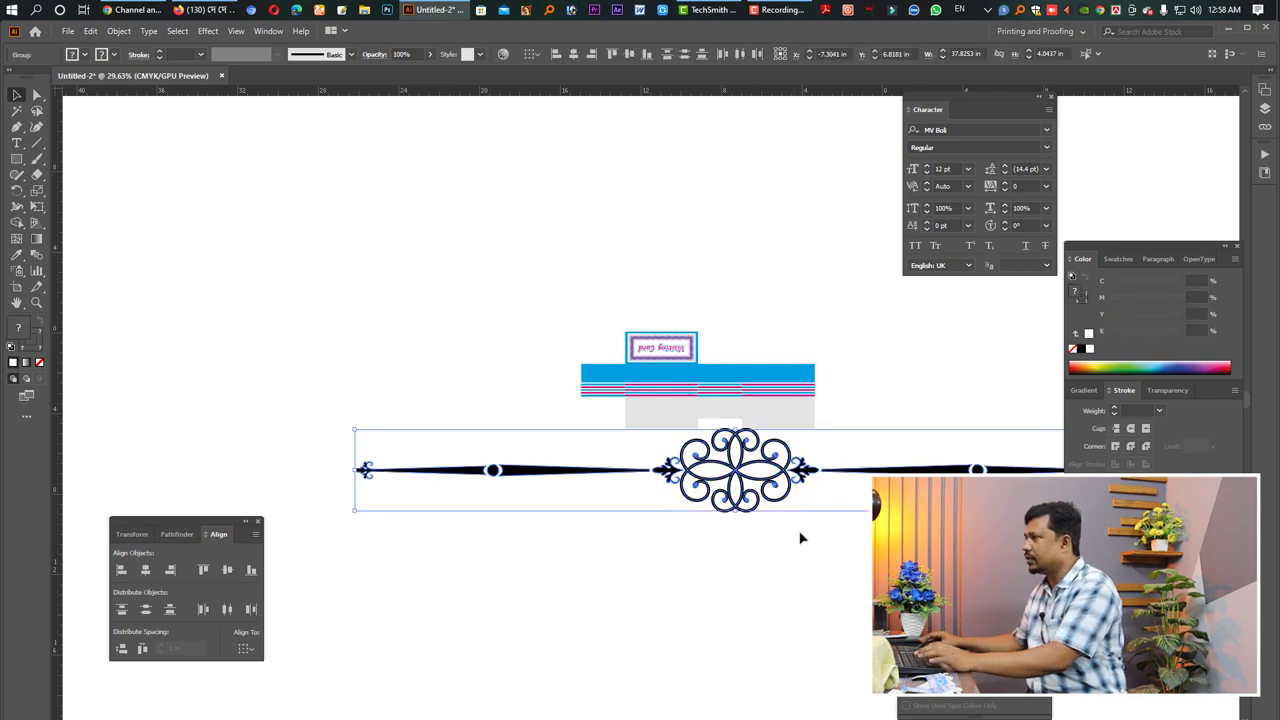
key("ctrl+shift+a")
left_click(742, 540)
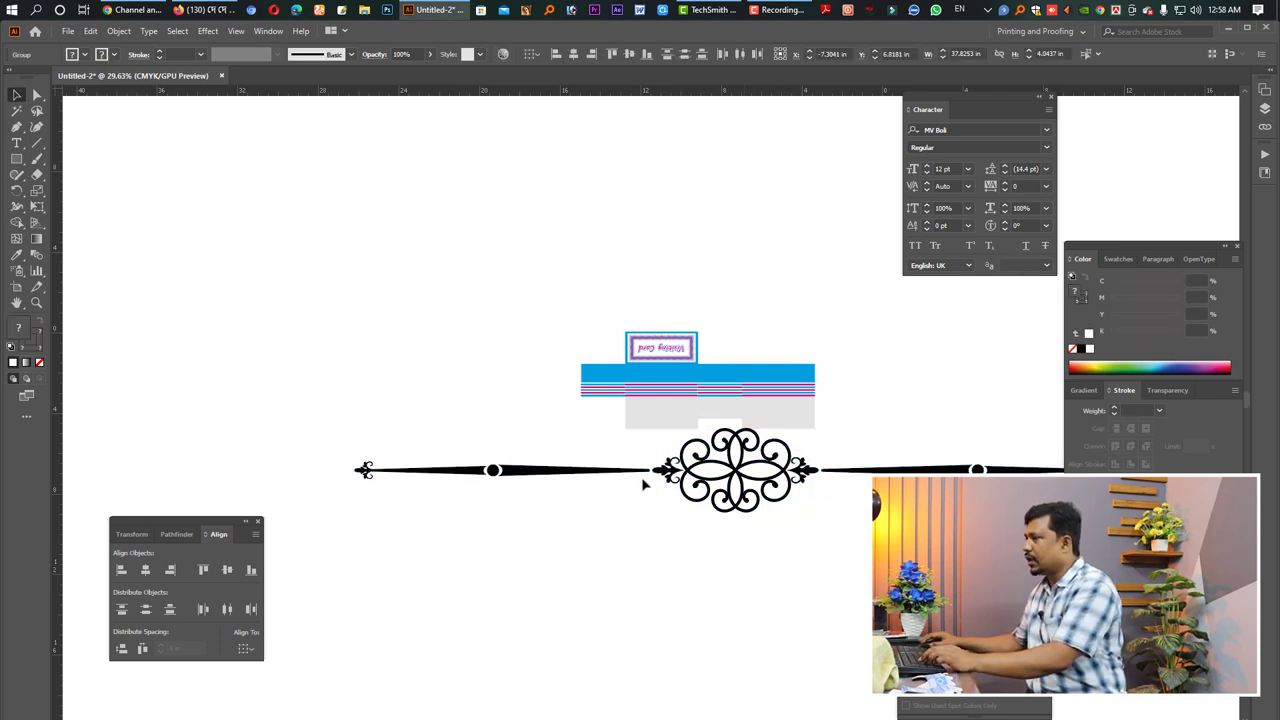
left_click(632, 472)
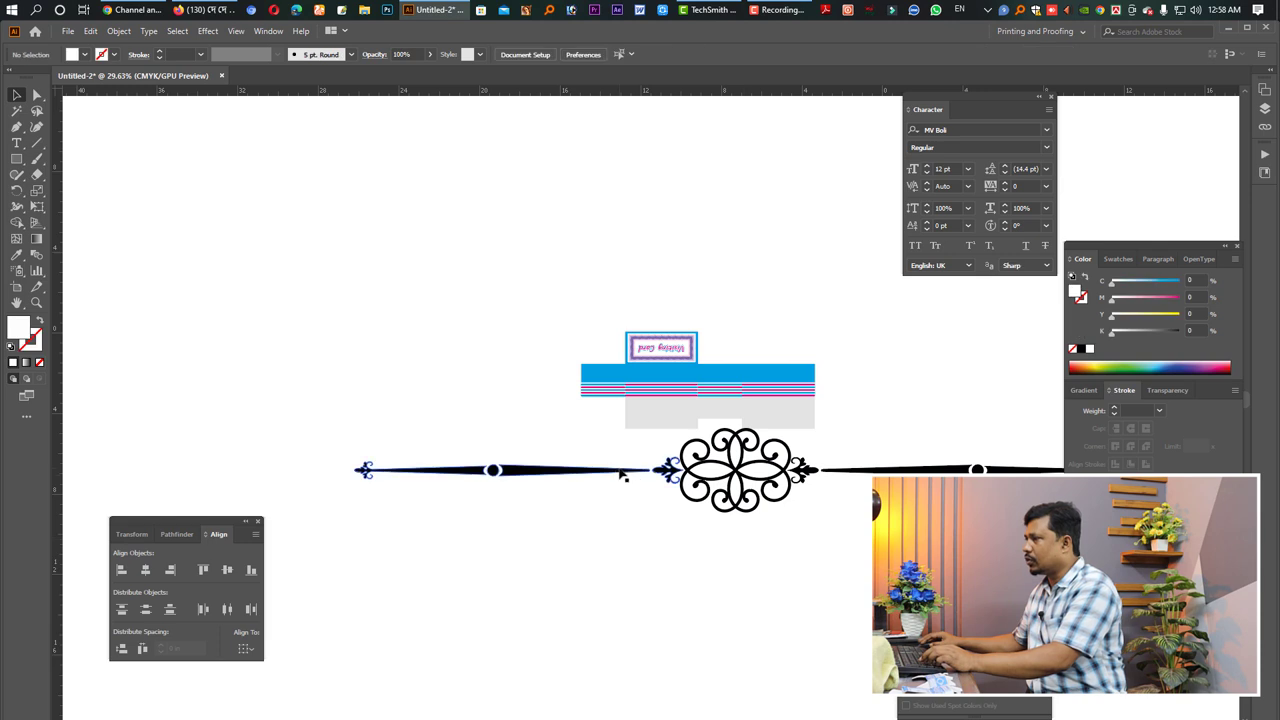
left_click(862, 476)
left_click(594, 520)
left_click_drag(571, 517, 351, 451)
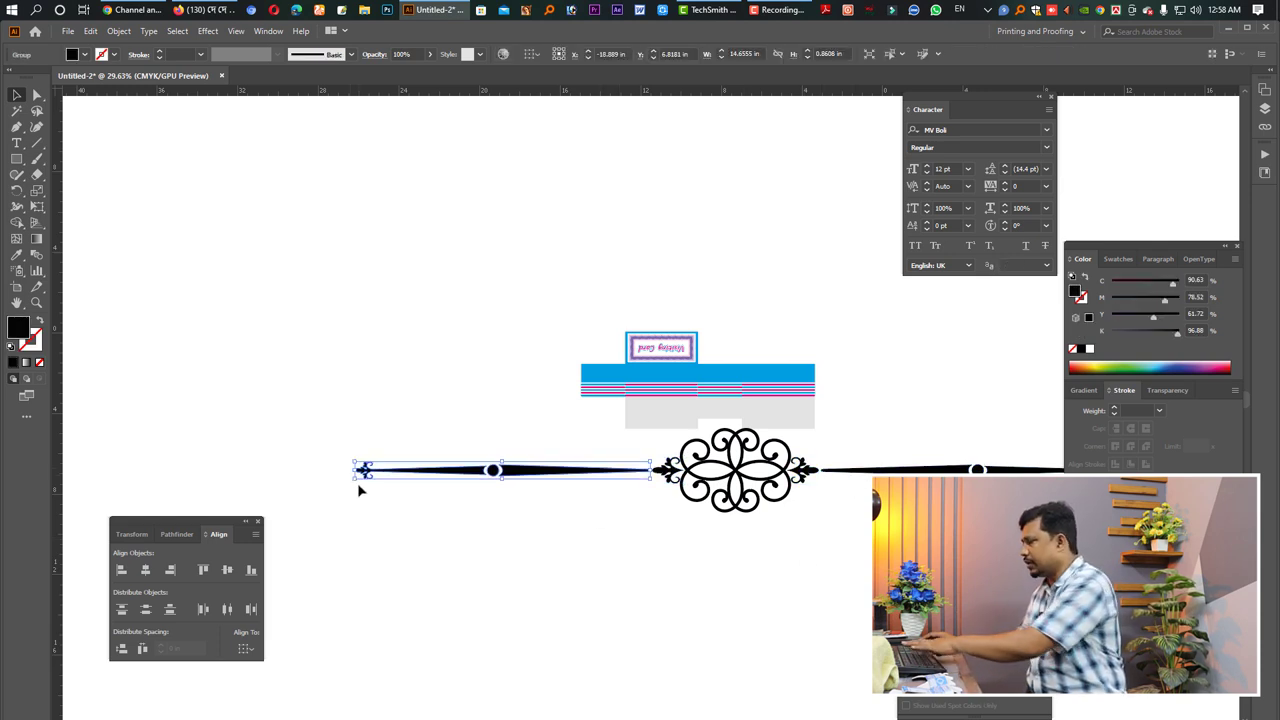
key("Delete")
scroll(700, 470, "right", 3)
mouse_move(935, 510)
left_mouse_down()
mouse_move(705, 437)
mouse_move(728, 455)
left_mouse_up()
key("Delete")
Move the central flourish below the box and convert its strokes to outlines
left_click_drag(642, 522, 367, 447)
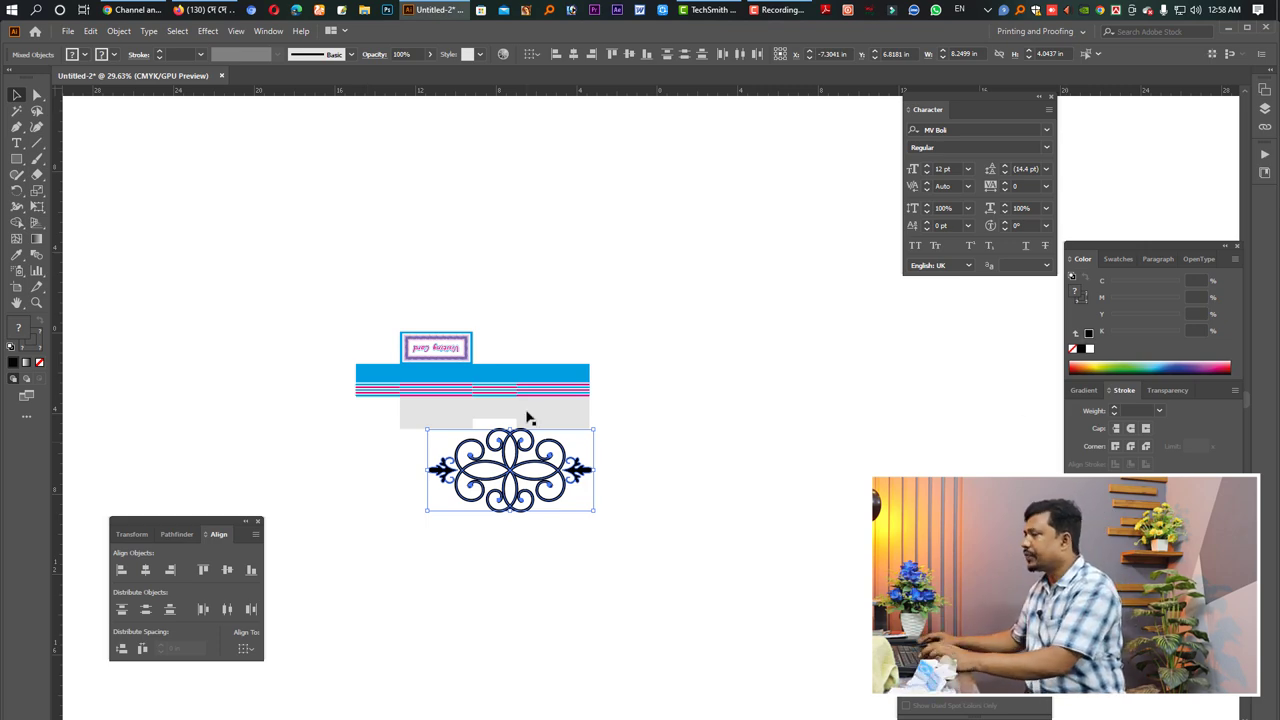
scroll(557, 490, "up", 4)
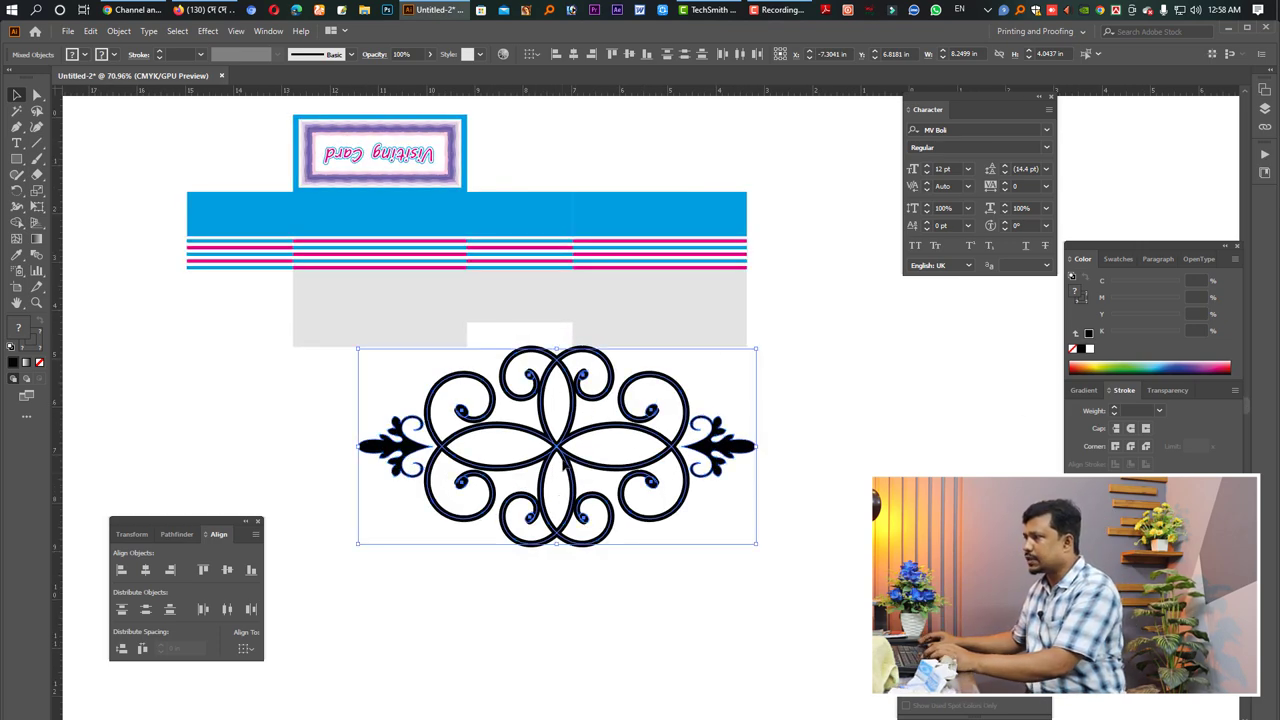
left_click_drag(562, 463, 570, 526)
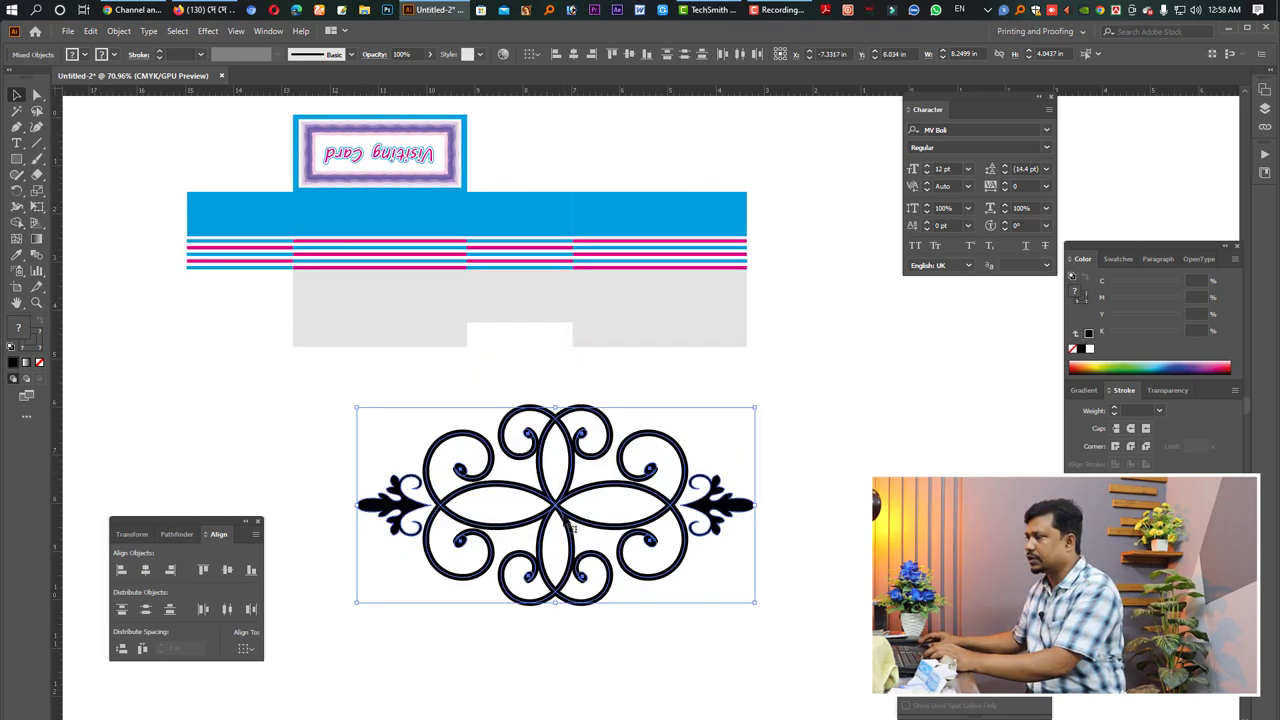
left_click(120, 31)
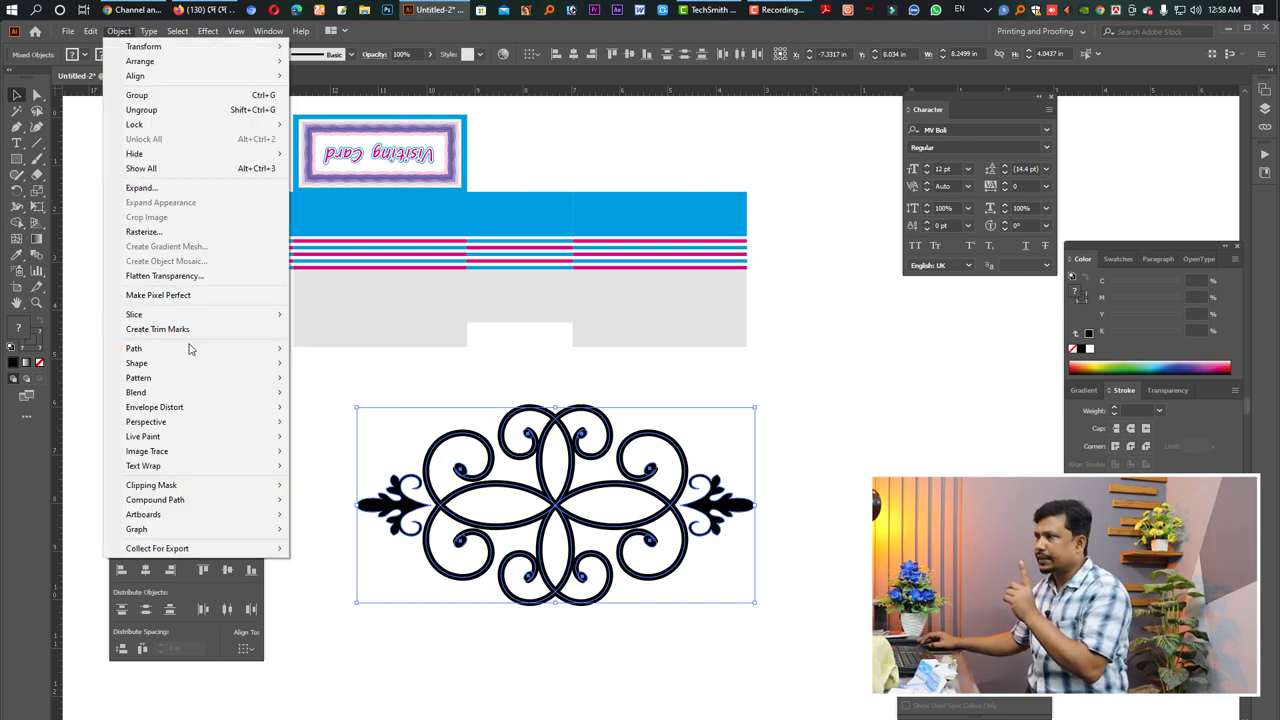
mouse_move(134, 348)
left_click(347, 387)
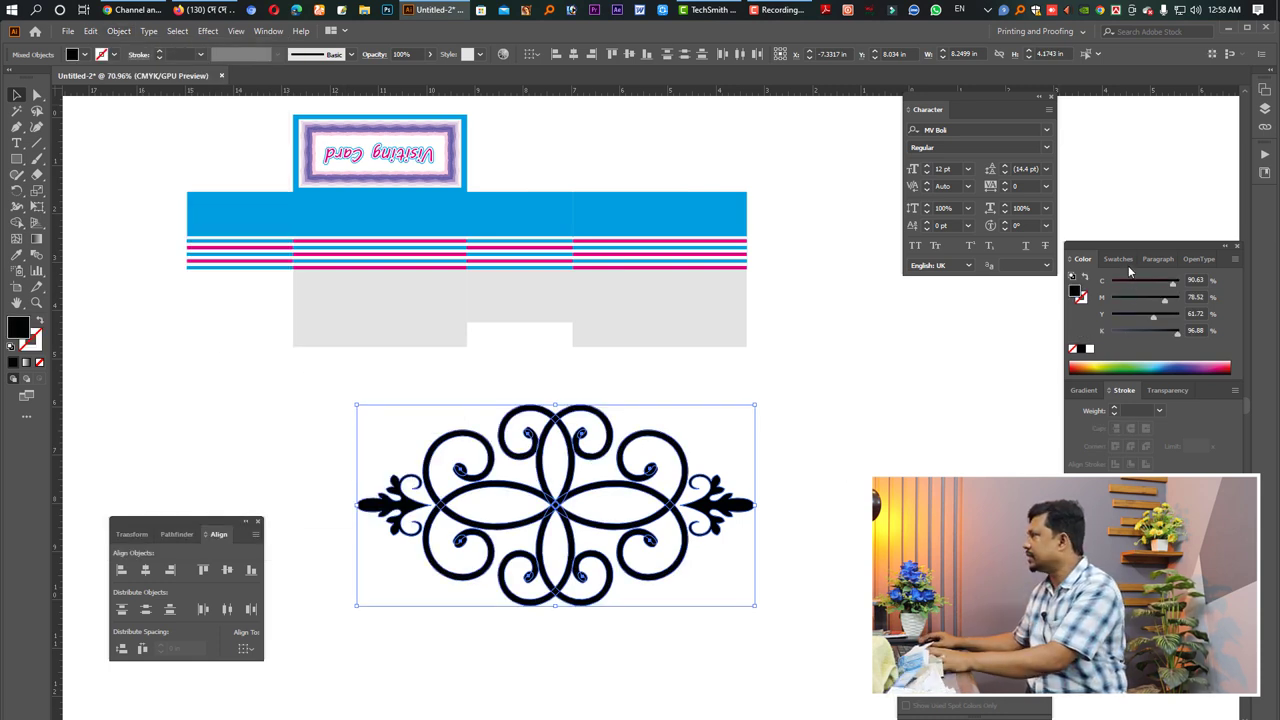
Fill the flourish white, group it, and scale it into the band's left panel
left_click(1090, 349)
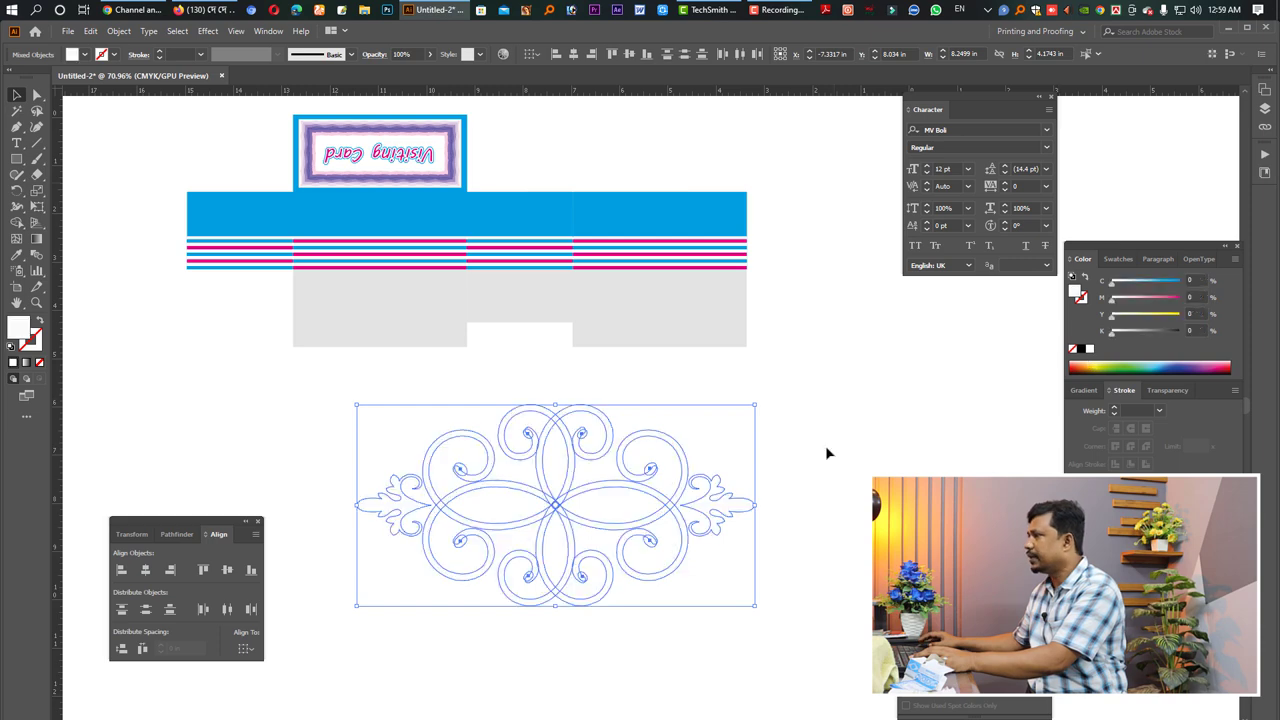
key("ctrl+g")
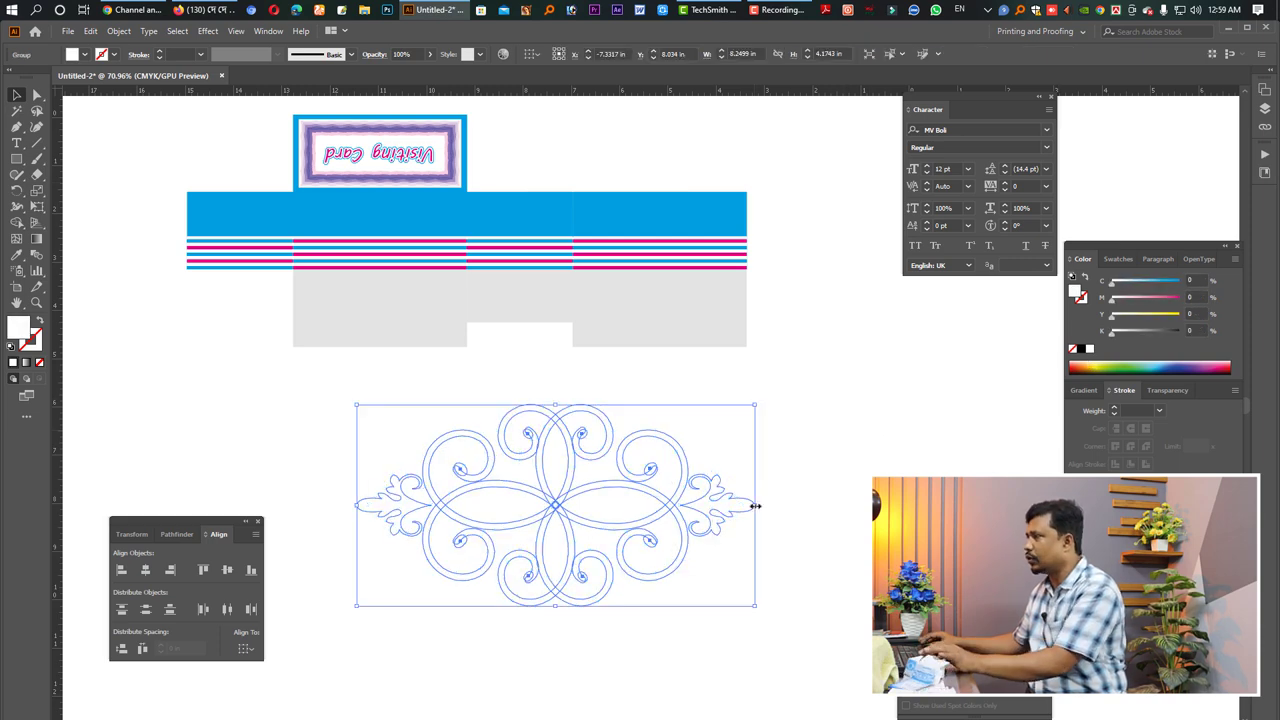
mouse_move(755, 505)
left_mouse_down()
mouse_move(451, 506)
mouse_move(265, 212)
mouse_move(306, 209)
left_mouse_up()
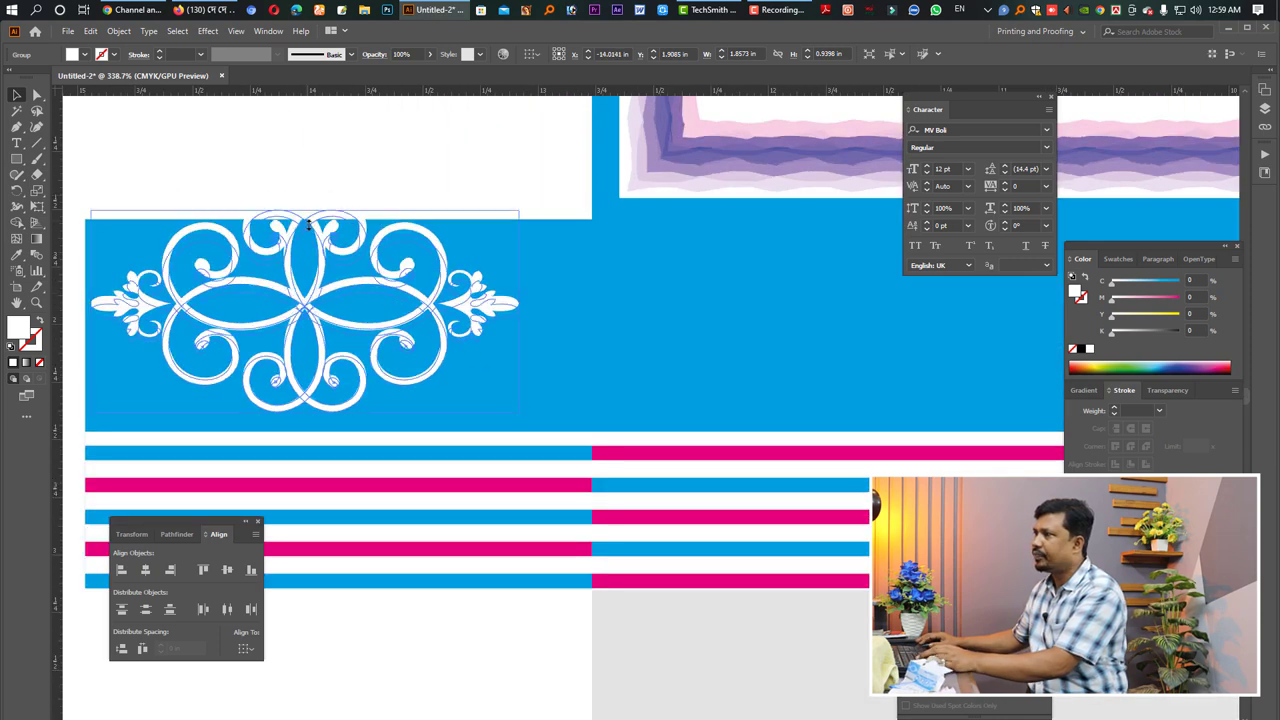
left_click_drag(480, 330, 540, 328)
Widen the left white ornament slightly and bring up the Open dialog
scroll(376, 317, "down", 3)
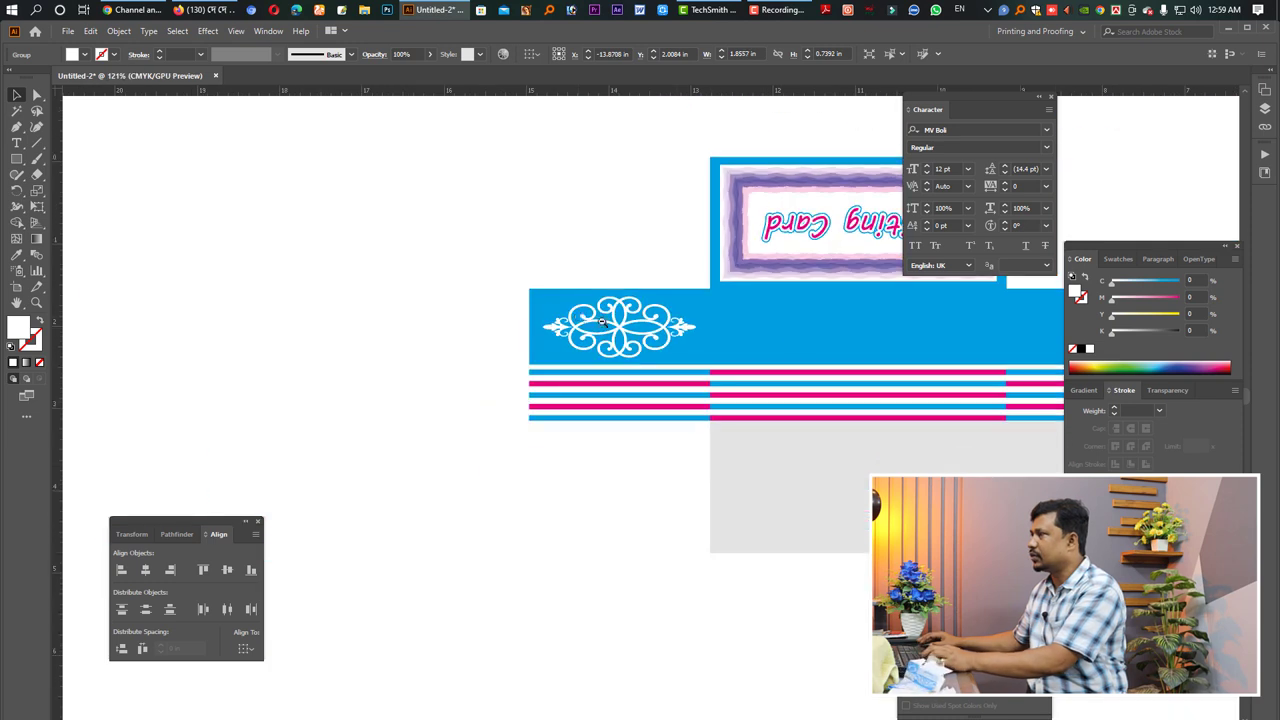
left_click_drag(436, 321, 446, 321)
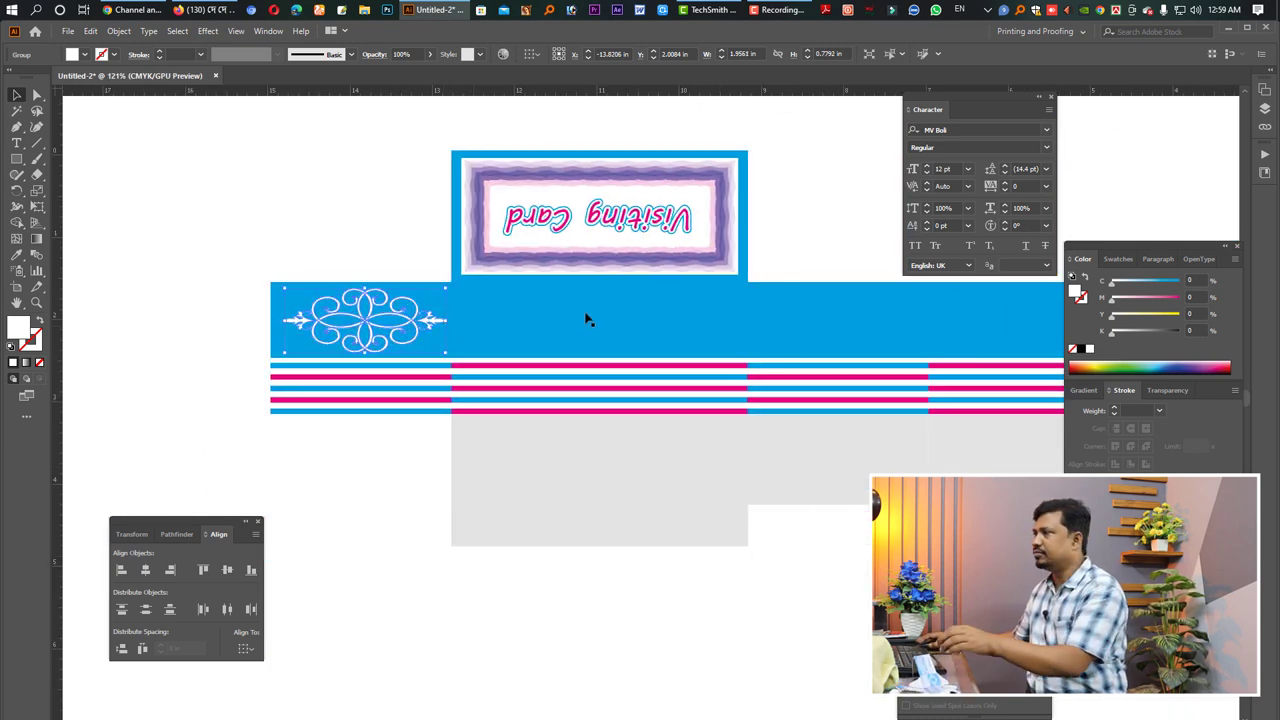
left_click(457, 322)
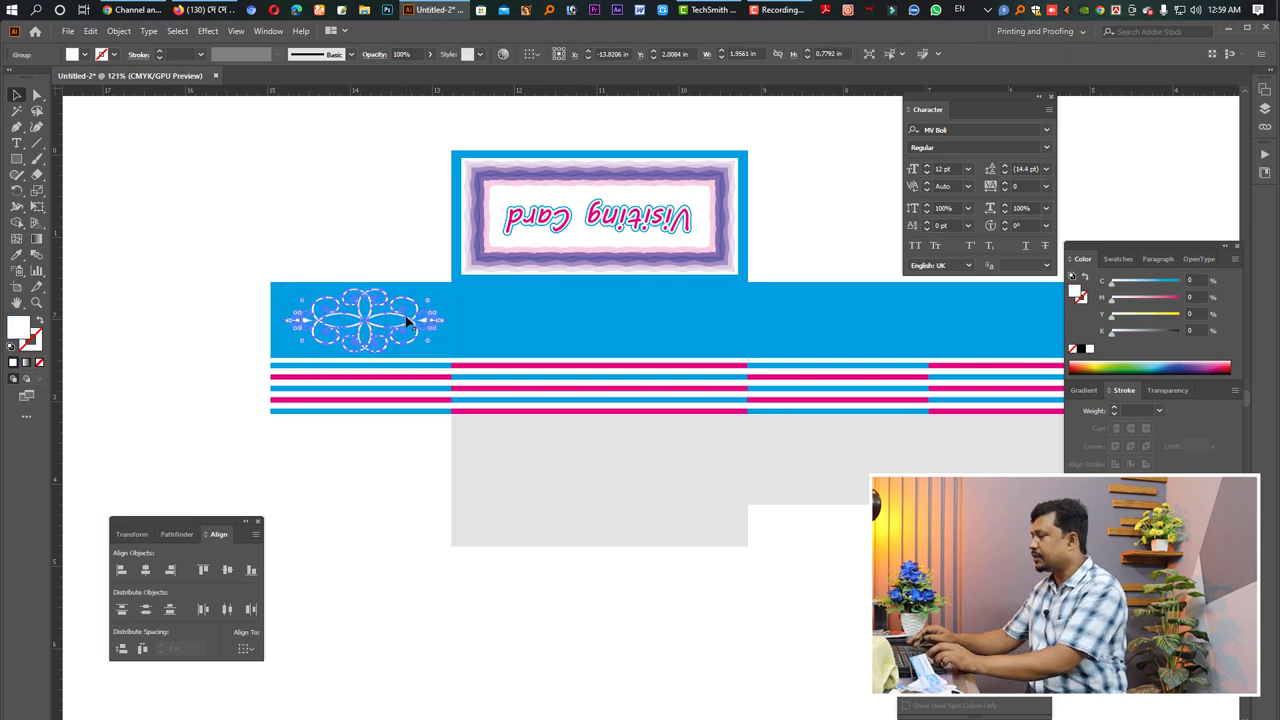
key("ctrl+o")
Copy the wide floral ornament from Sumle__4.ai and stretch it across the band's centre panel
scroll(590, 527, "down", 3)
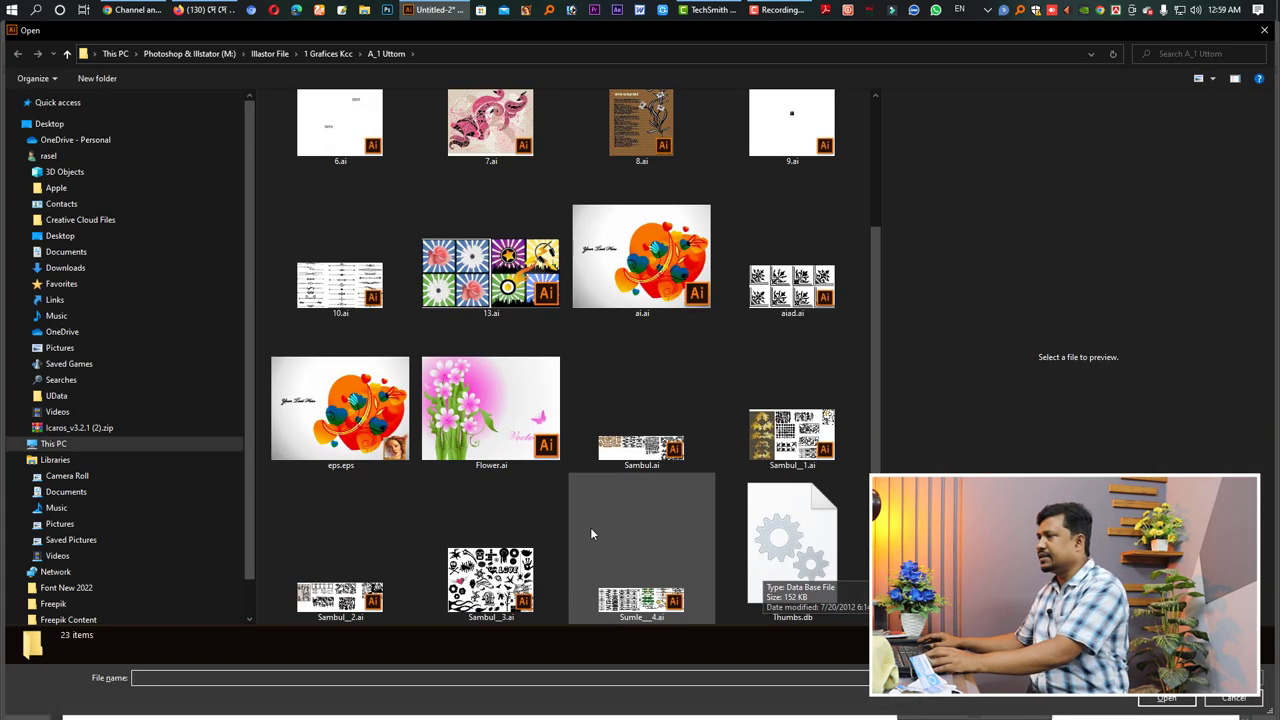
double_click(589, 527)
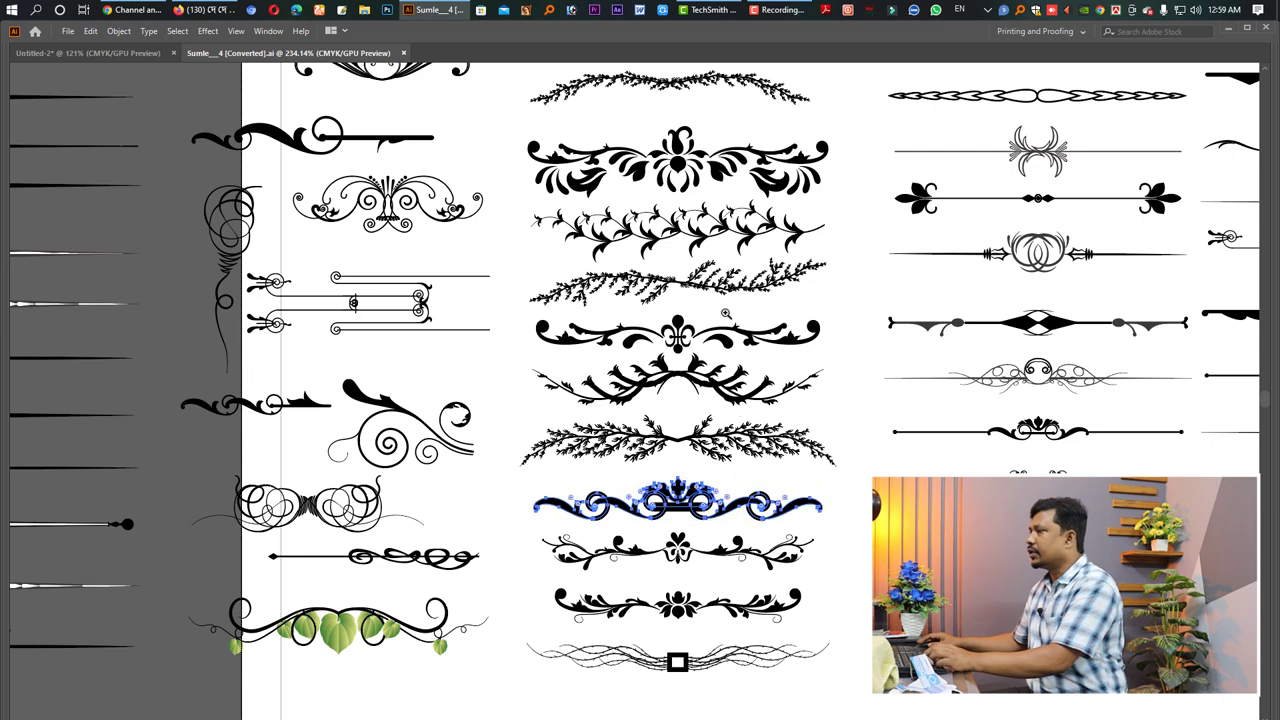
left_click_drag(722, 312, 715, 462)
left_click(710, 348)
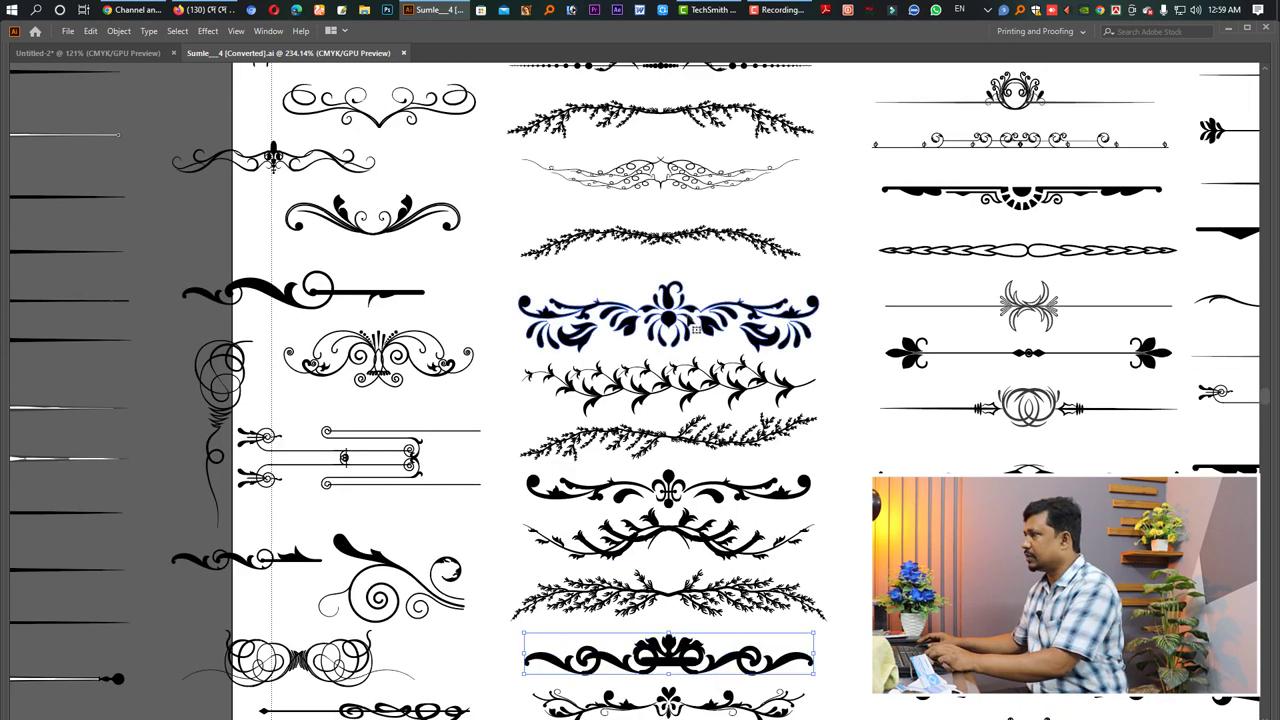
key("ctrl+c")
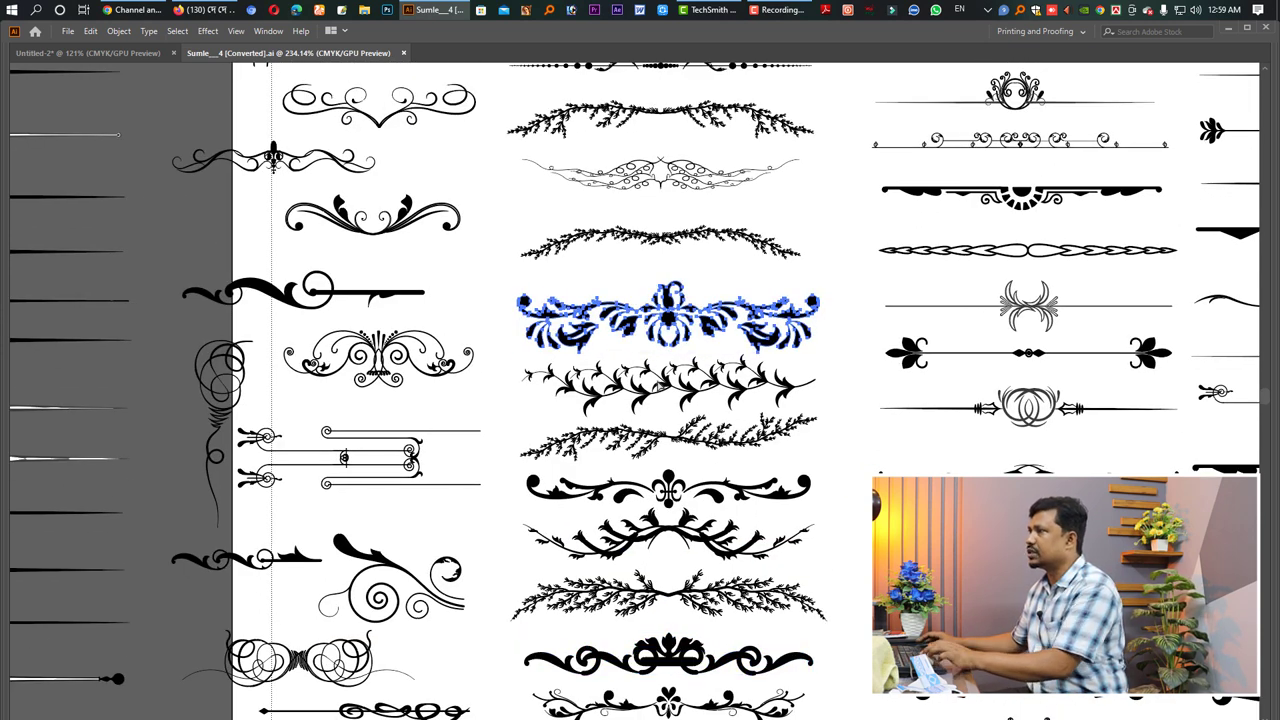
key("ctrl+Tab")
key("ctrl+v")
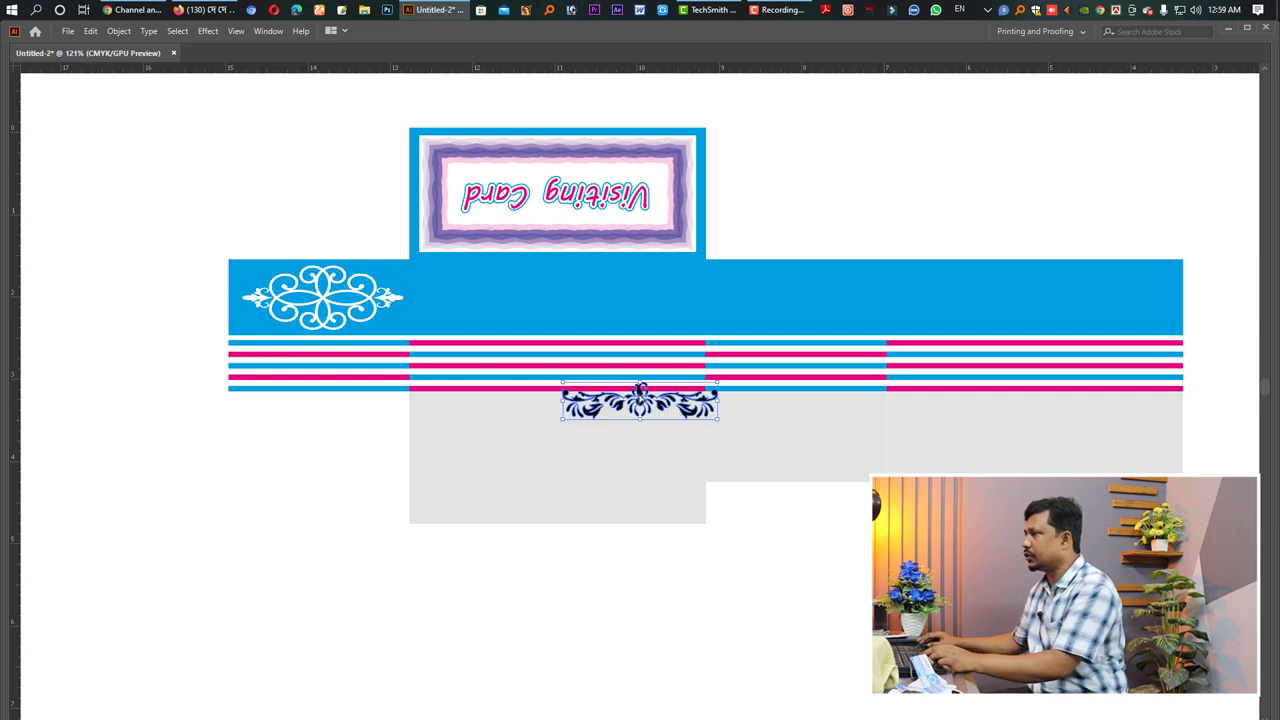
mouse_move(640, 389)
left_mouse_down()
mouse_move(520, 307)
mouse_move(698, 304)
left_mouse_up()
Duplicate both ornaments onto the right half of the blue band
key("Tab")
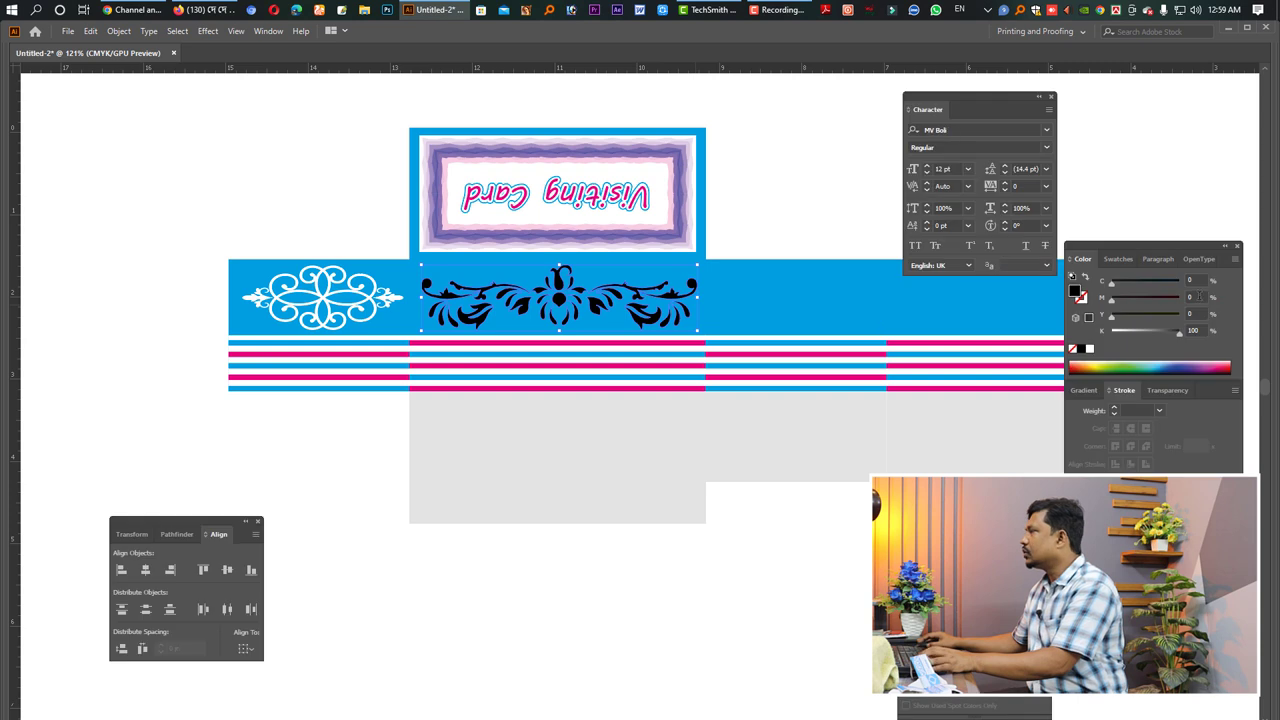
key("Tab")
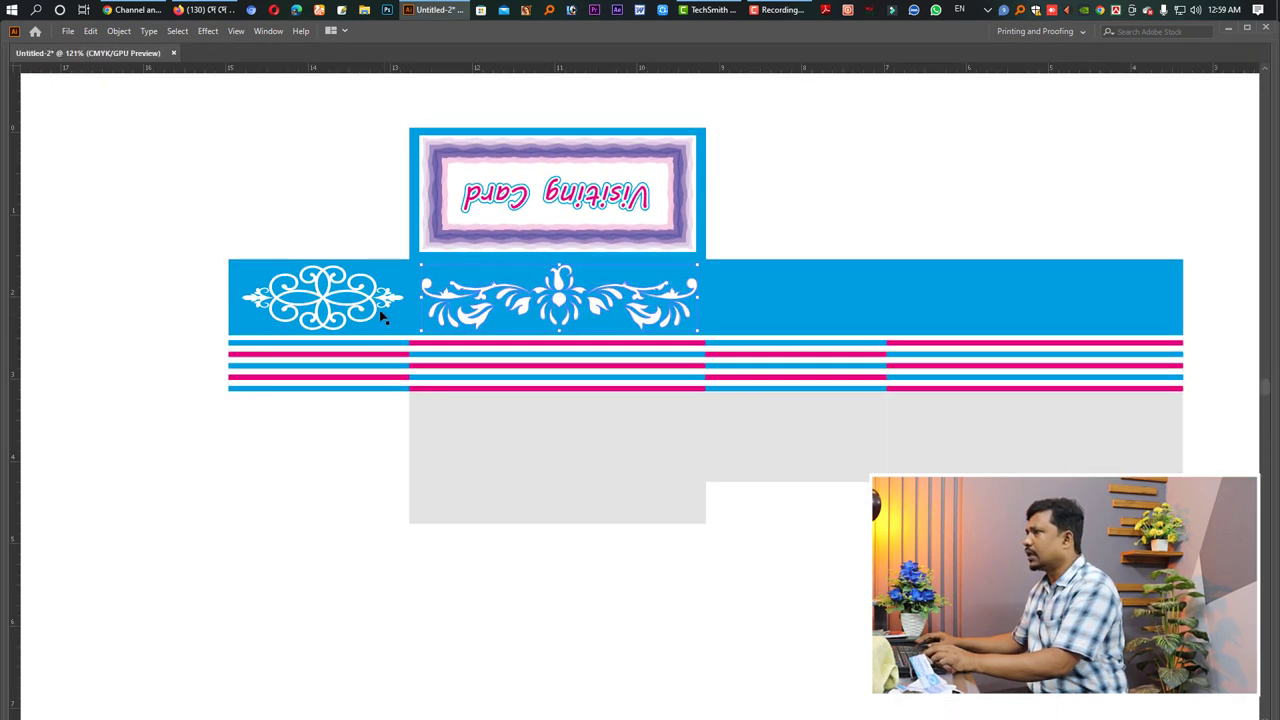
left_click(386, 303, "shift")
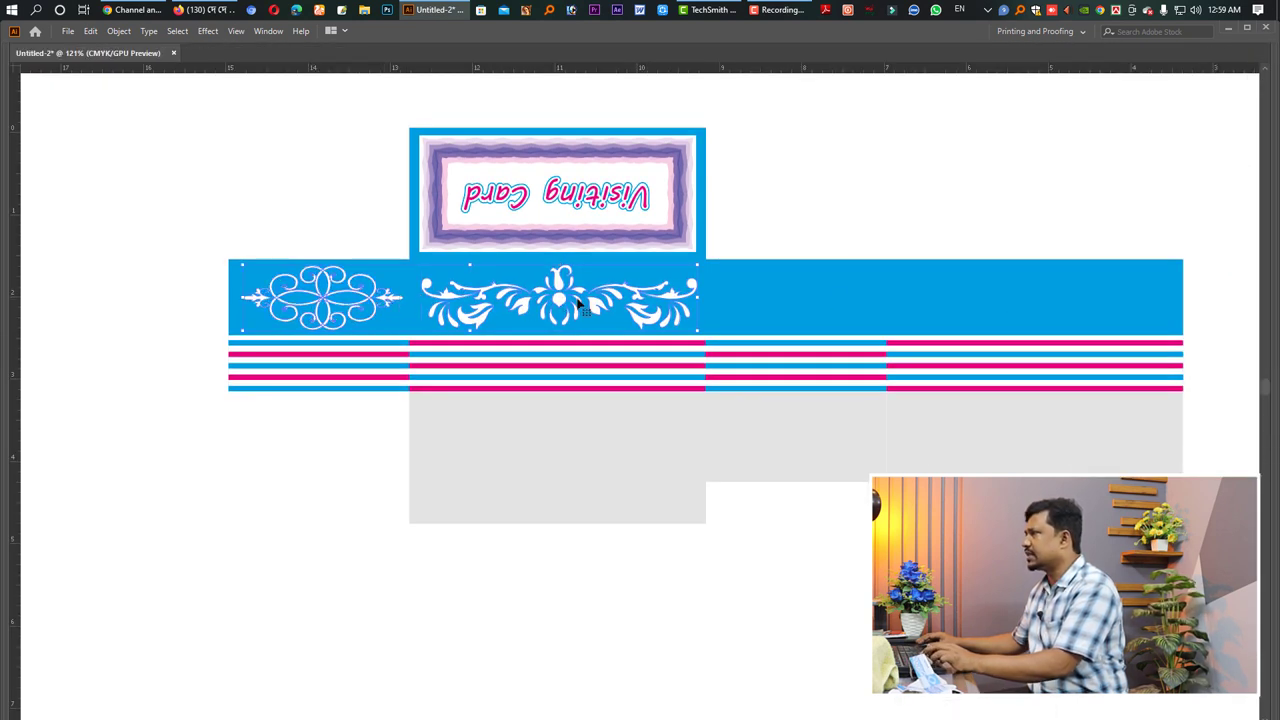
left_click_drag(578, 305, 1037, 306)
left_click(1003, 209)
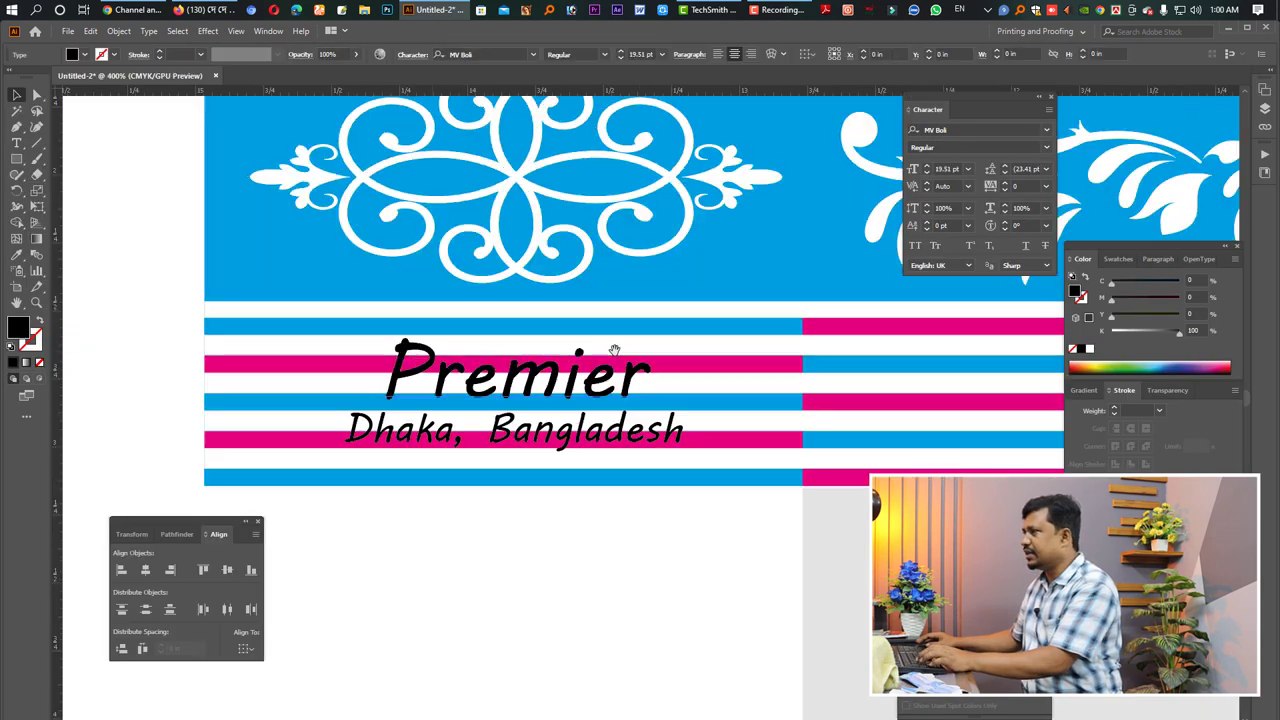
Drag the Premier / Dhaka, Bangladesh text from the left striped panel to the centre panel
key("ctrl+minus")
key("ctrl+minus")
left_click_drag(709, 382, 450, 438)
key("shift+Tab")
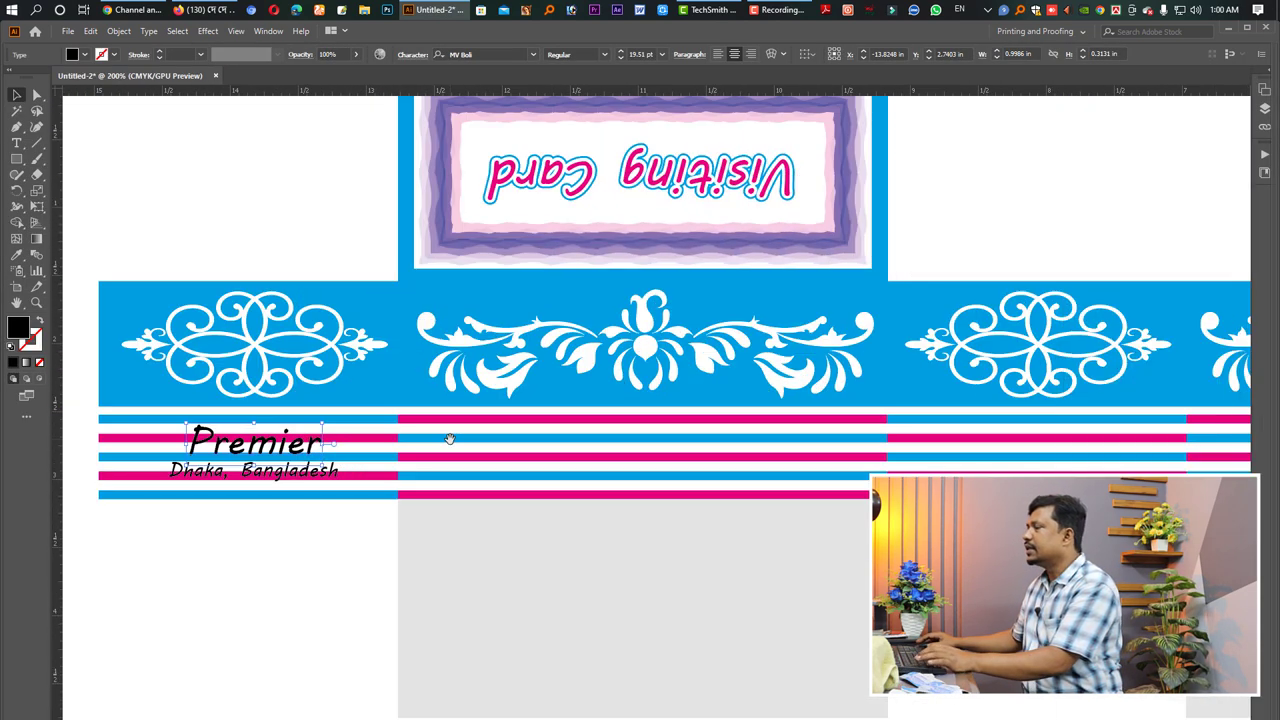
key("Tab")
left_click(596, 339)
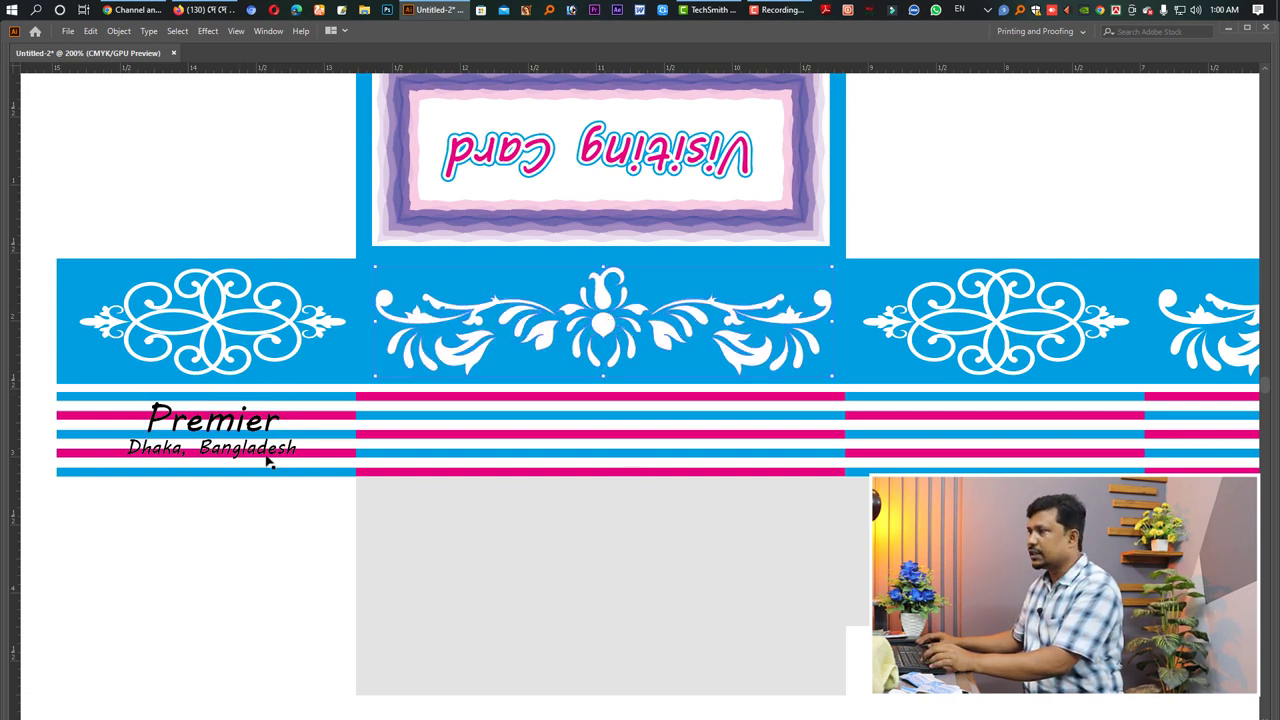
left_click(244, 452, "shift")
left_click(232, 505)
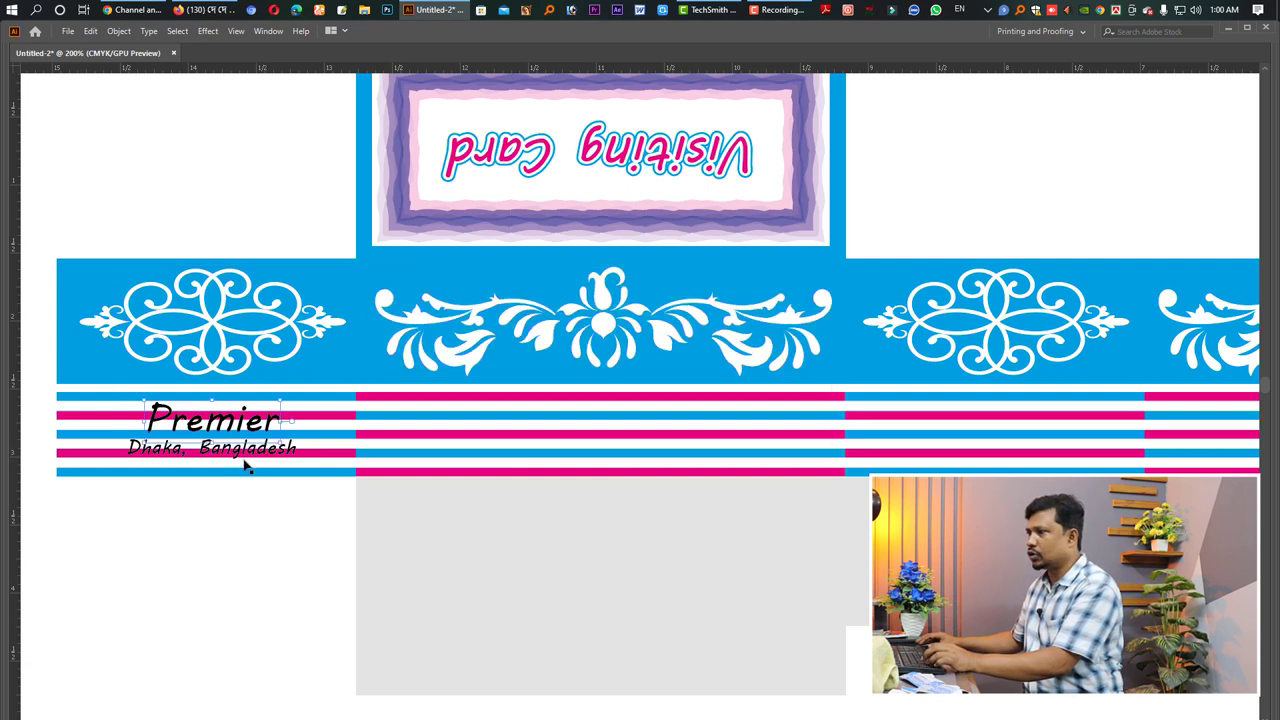
mouse_move(248, 460)
left_mouse_down()
mouse_move(645, 470)
mouse_move(646, 458)
left_mouse_up()
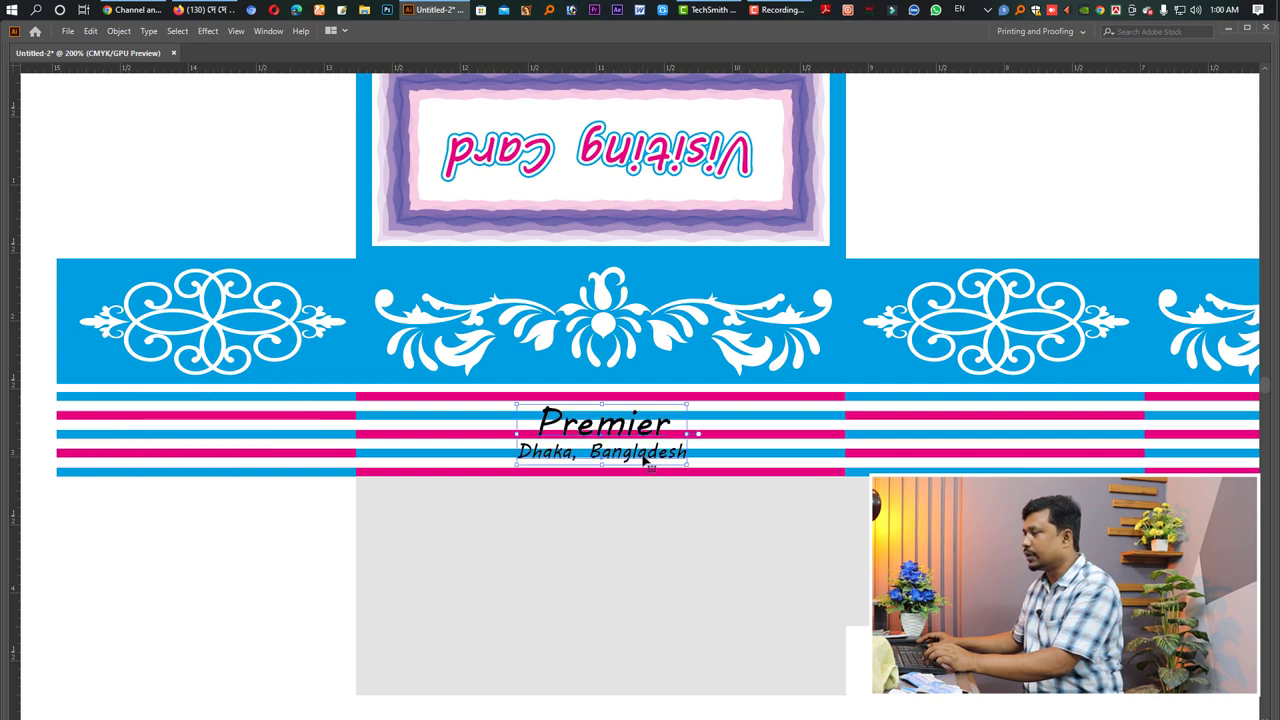
key("Tab")
Colour the Premier text fill cyan with C 100
left_click_drag(1117, 330, 1110, 330)
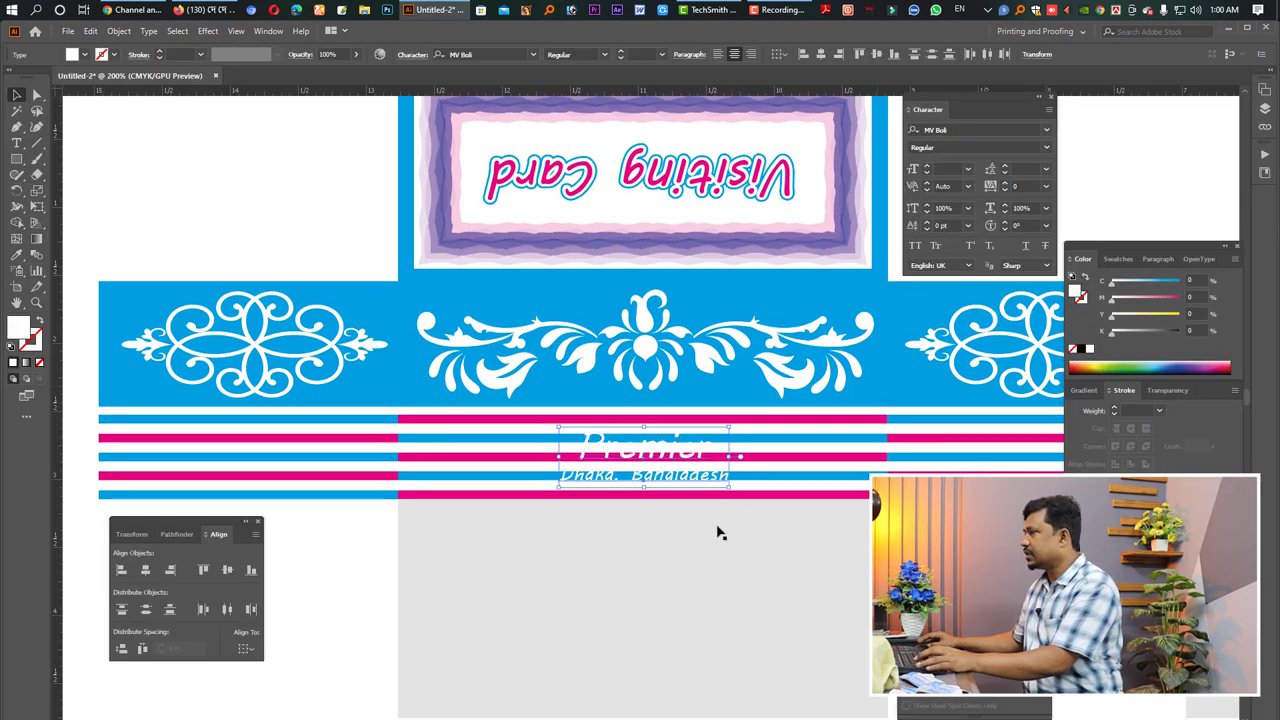
left_click(670, 548)
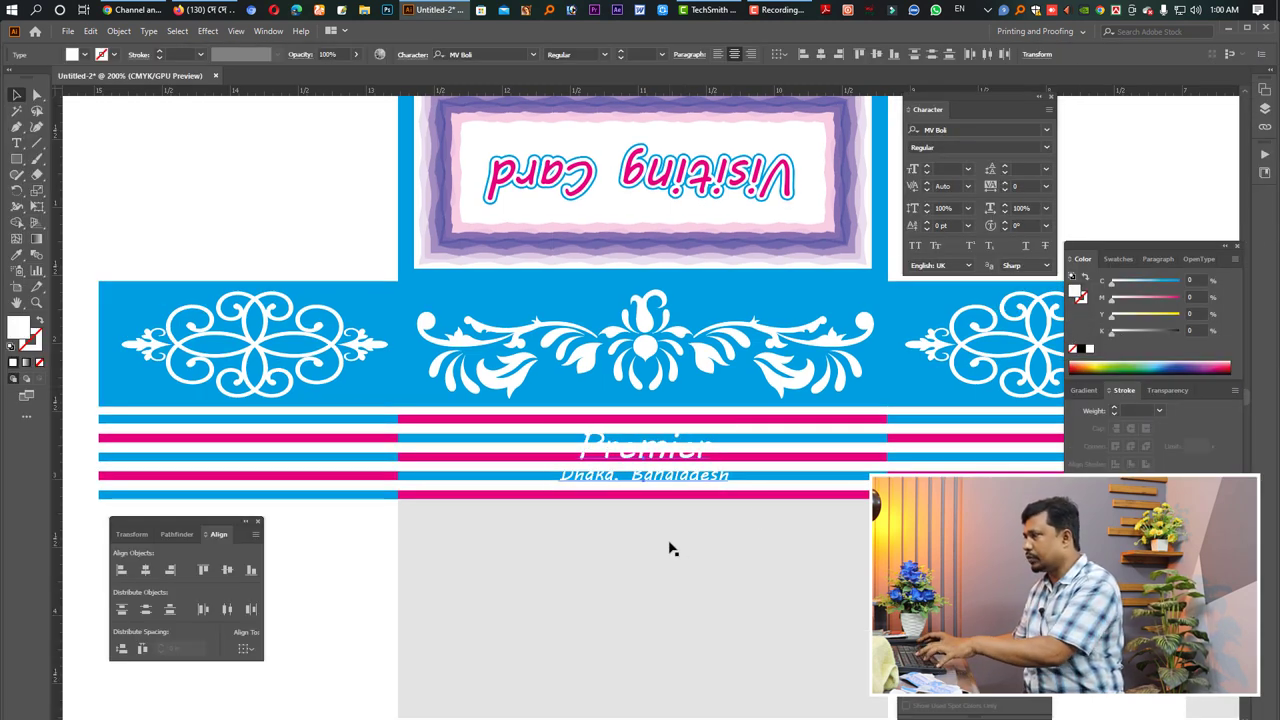
key("ctrl+z")
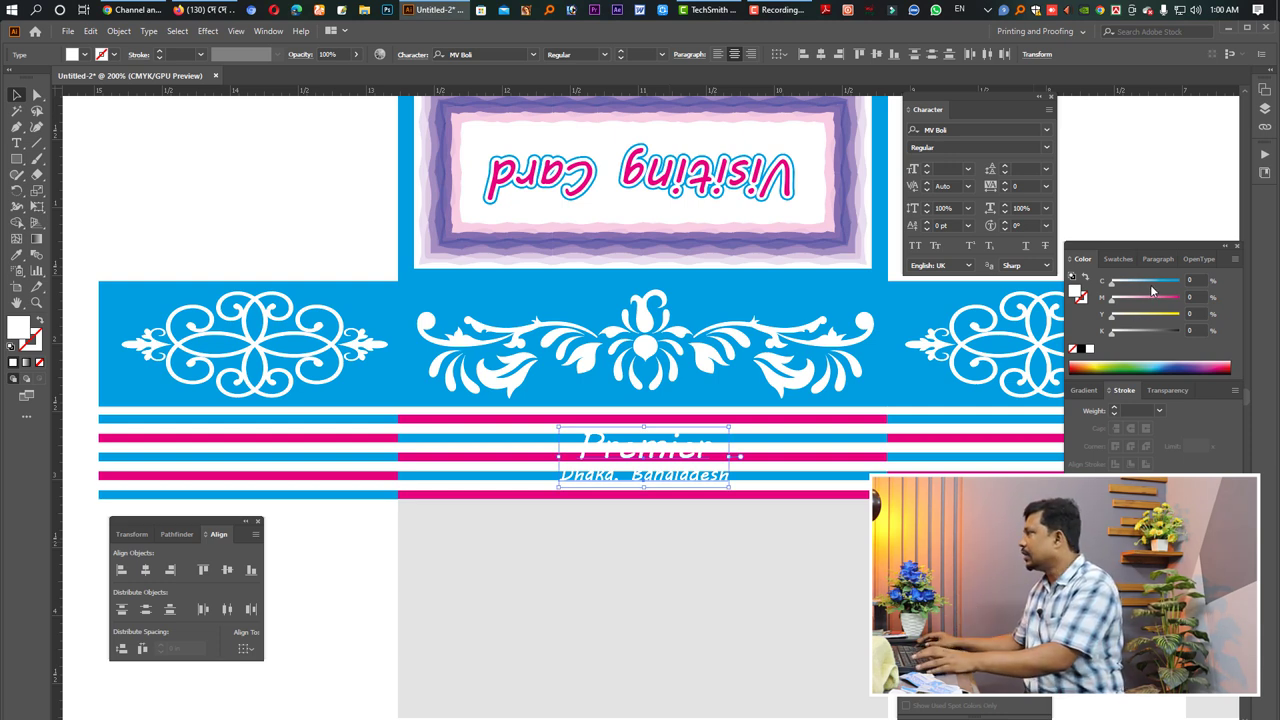
left_click_drag(1111, 281, 1228, 300)
Add a stroke, swap fill and stroke, and thicken the cyan outline to 3 pt
left_click(1114, 409)
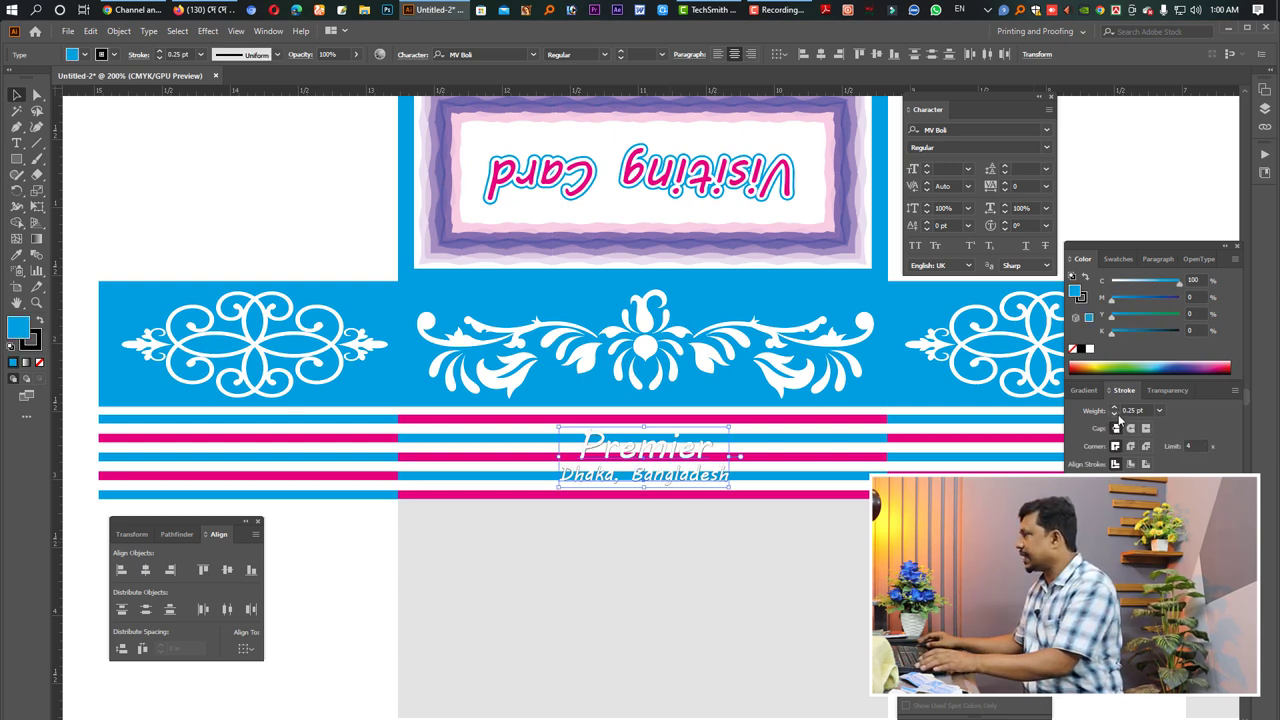
left_click(1115, 408)
left_click(1115, 408)
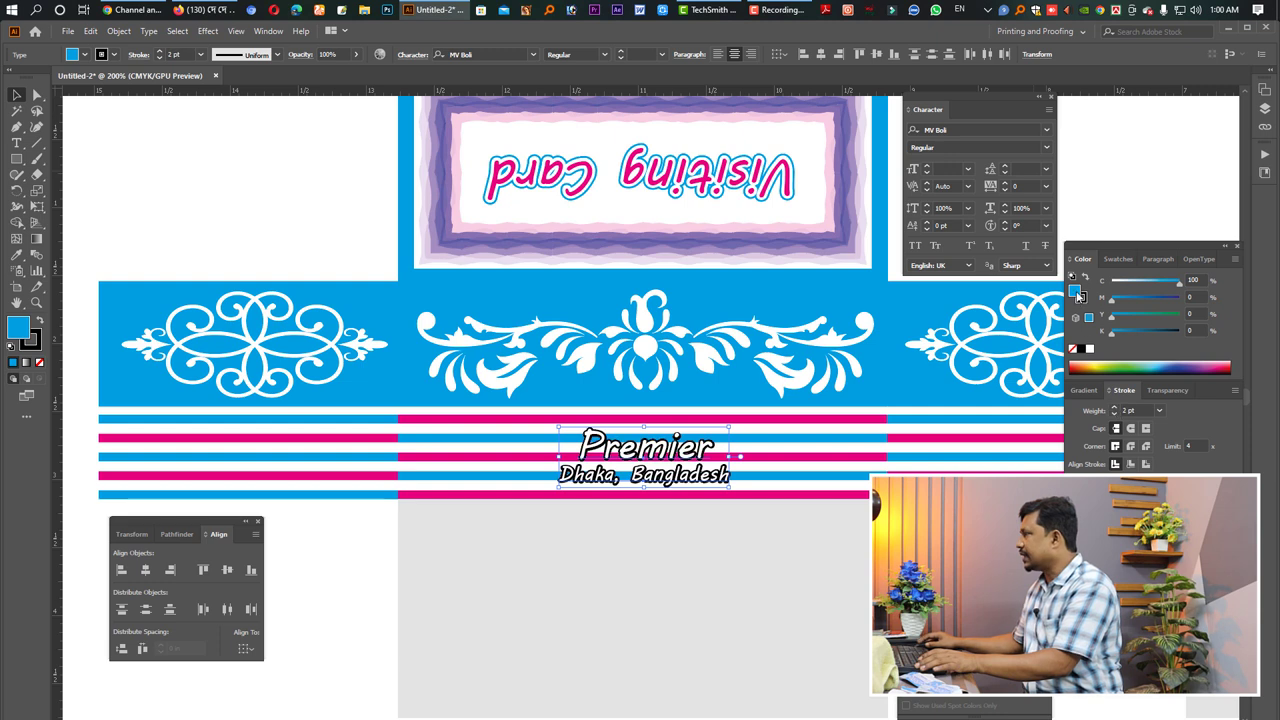
left_click(1079, 297)
left_click(1114, 408)
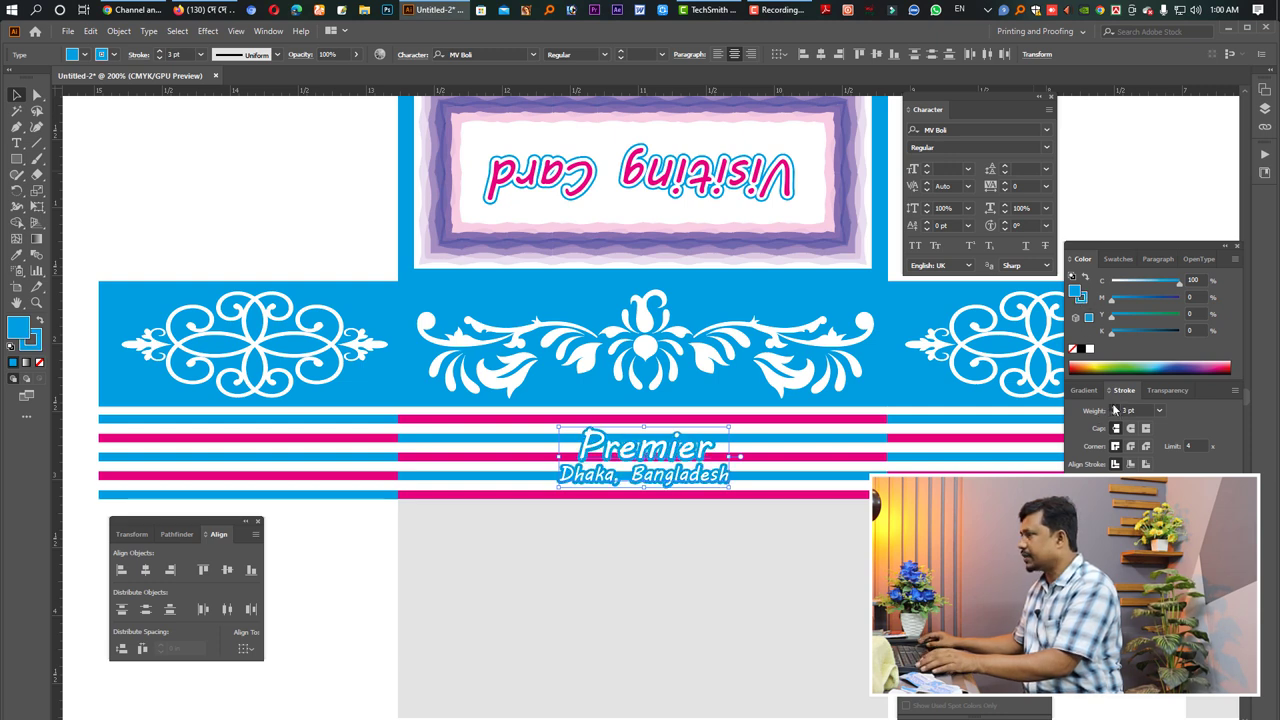
left_click(1114, 408)
left_click(713, 584)
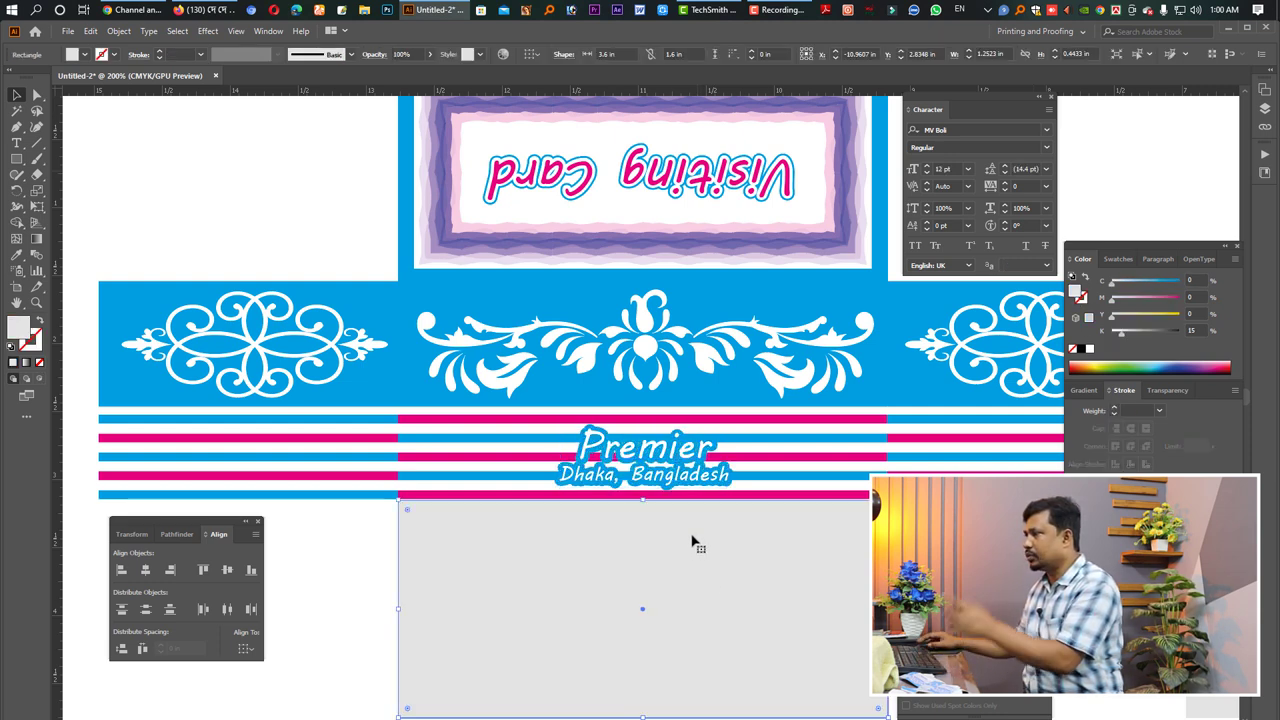
key("Tab")
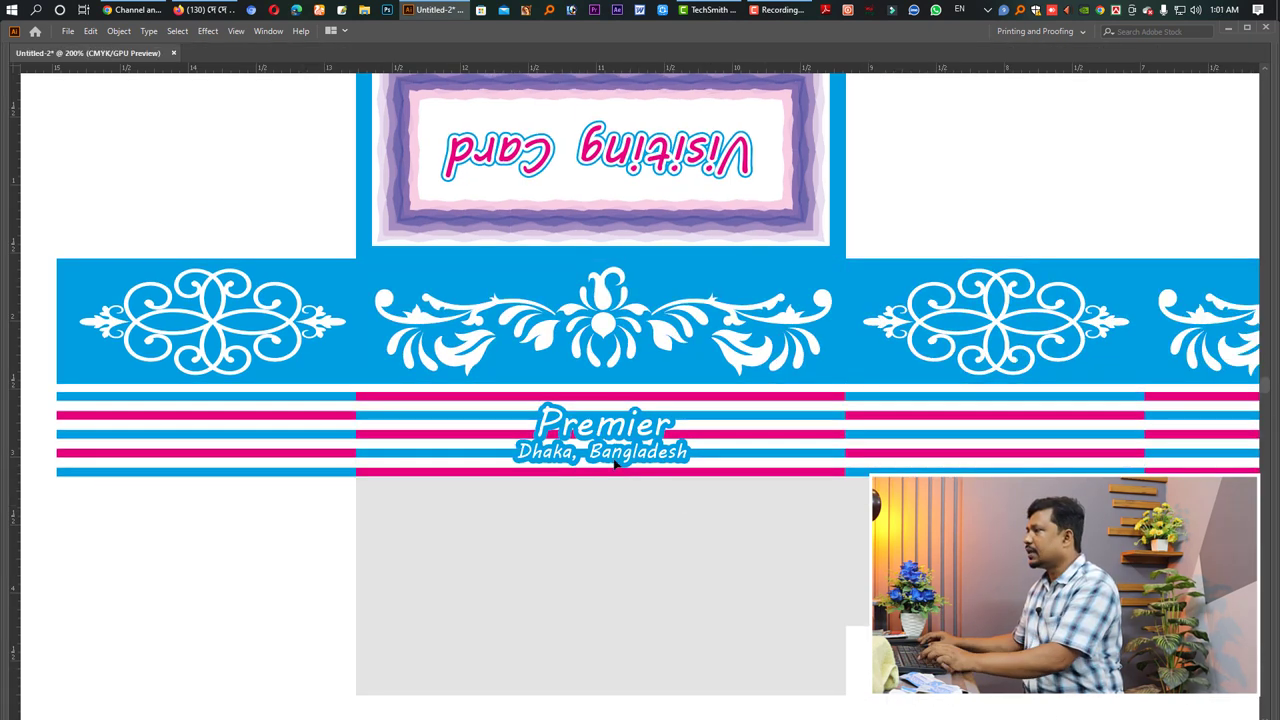
Duplicate the Premier text onto the right striped panel
left_click(544, 424)
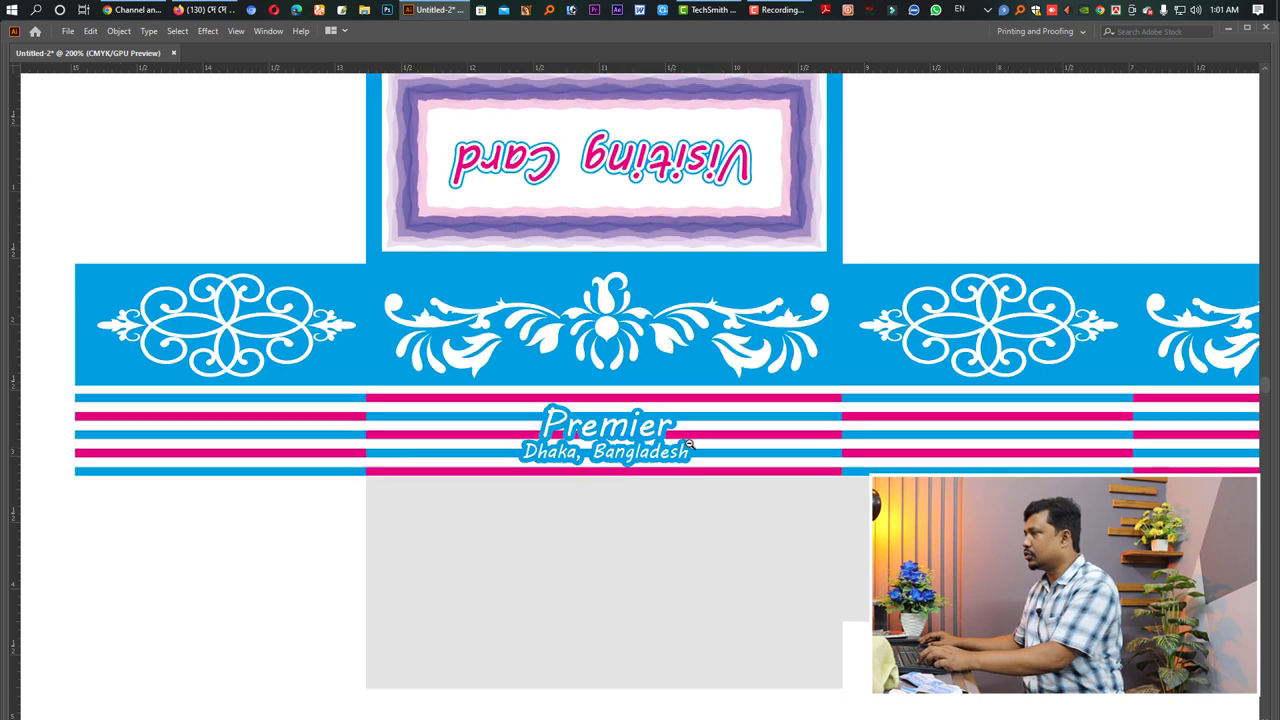
scroll(700, 451, "down", 1)
left_click_drag(678, 458, 1222, 452)
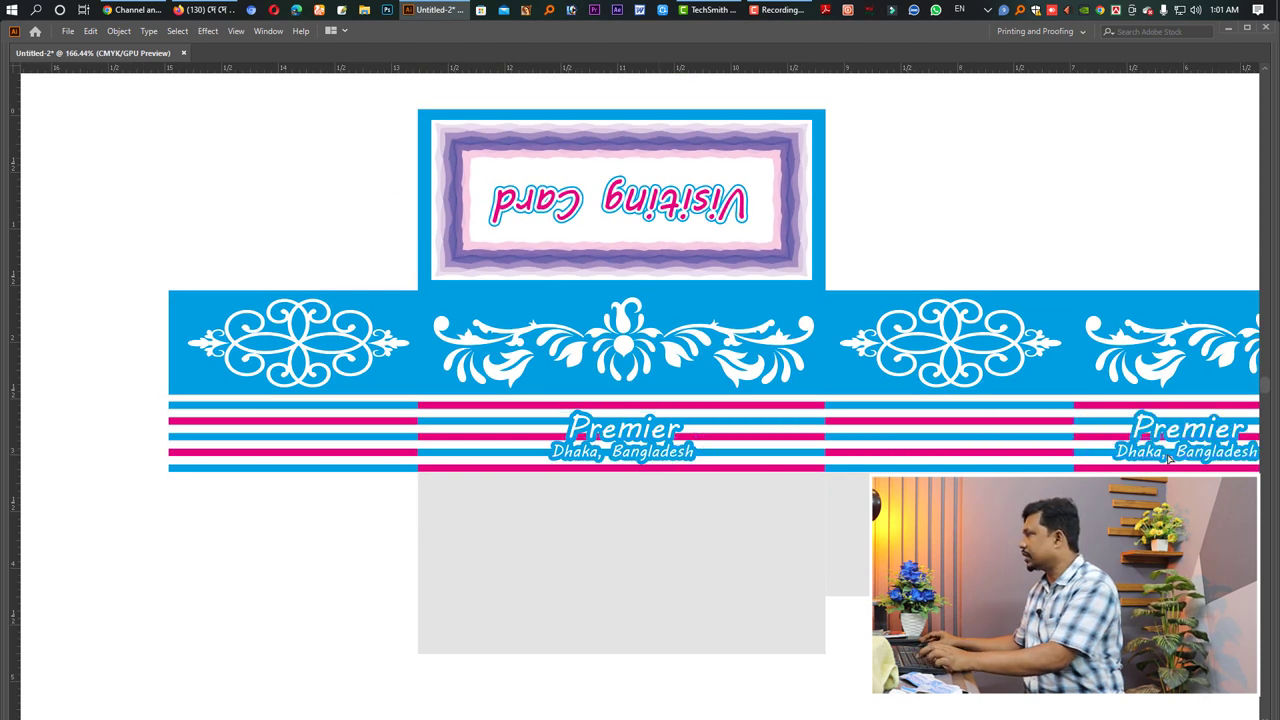
scroll(1170, 455, "right", 5)
left_click_drag(690, 450, 800, 440)
key("ctrl+1")
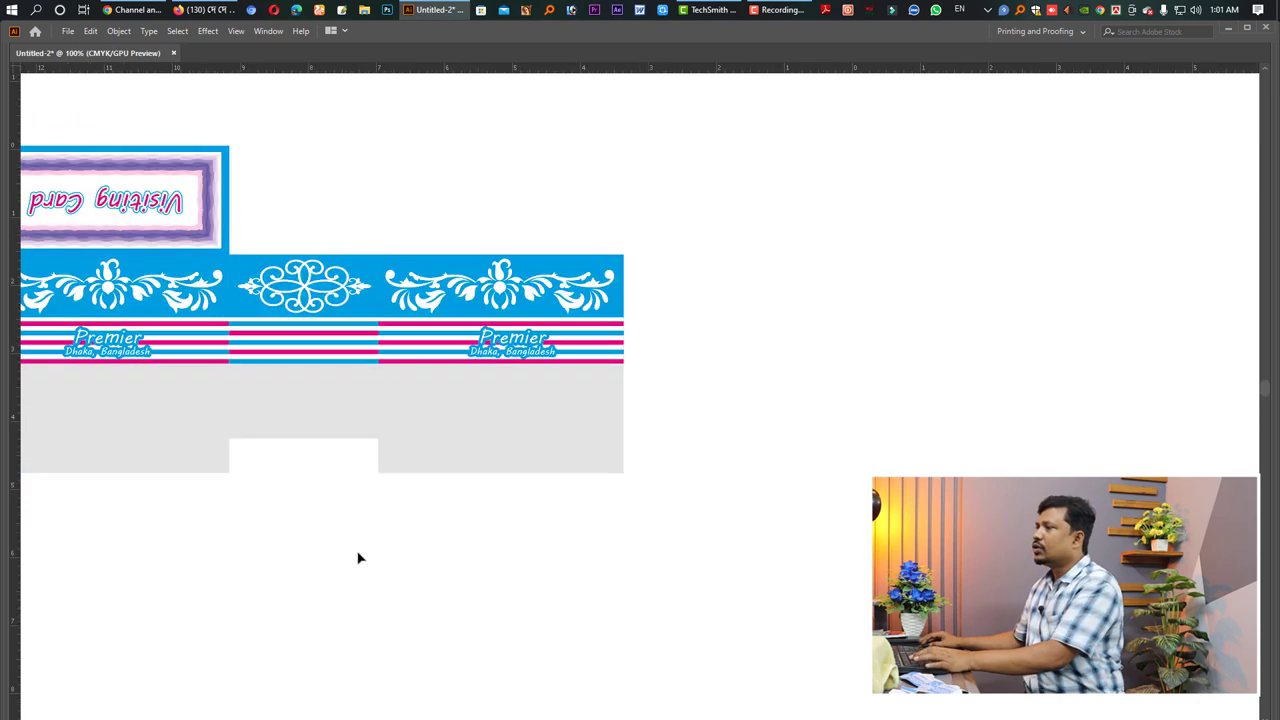
Copy a grey flap rectangle into the empty slot below the left panel
scroll(357, 557, "left", 3)
left_click_drag(1014, 555, 140, 405)
left_click(415, 564)
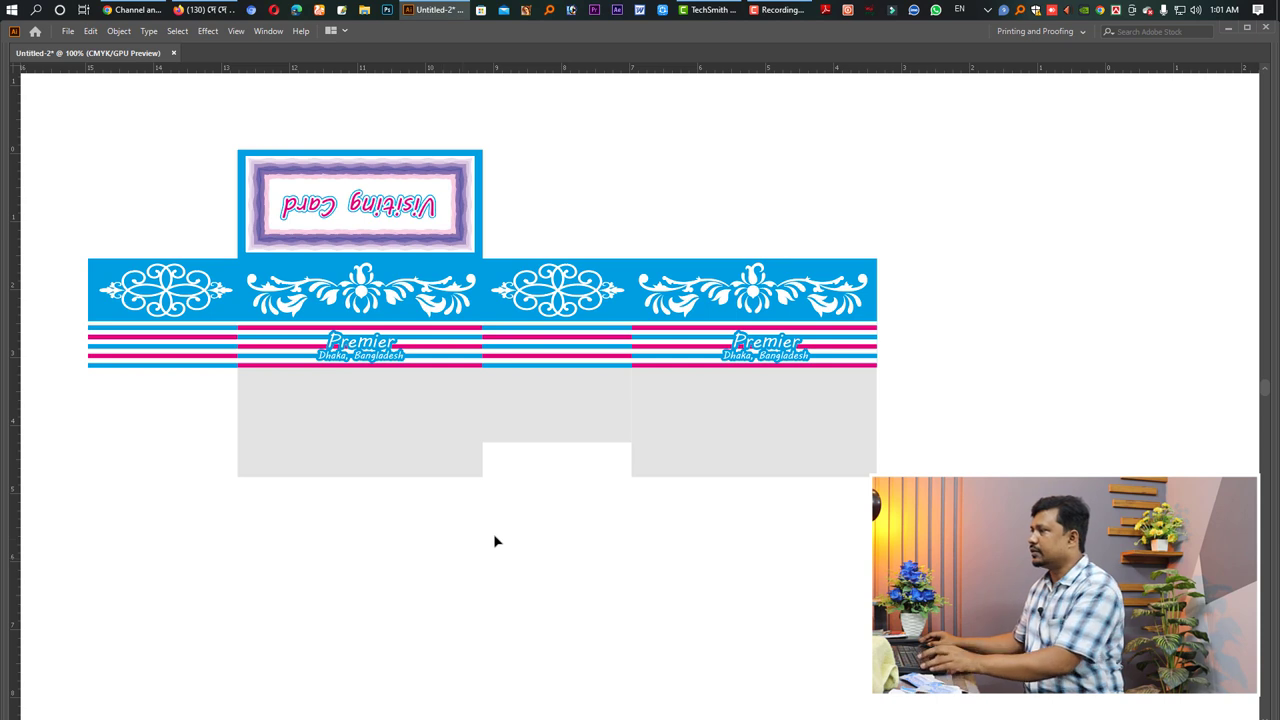
left_click_drag(557, 441, 159, 430)
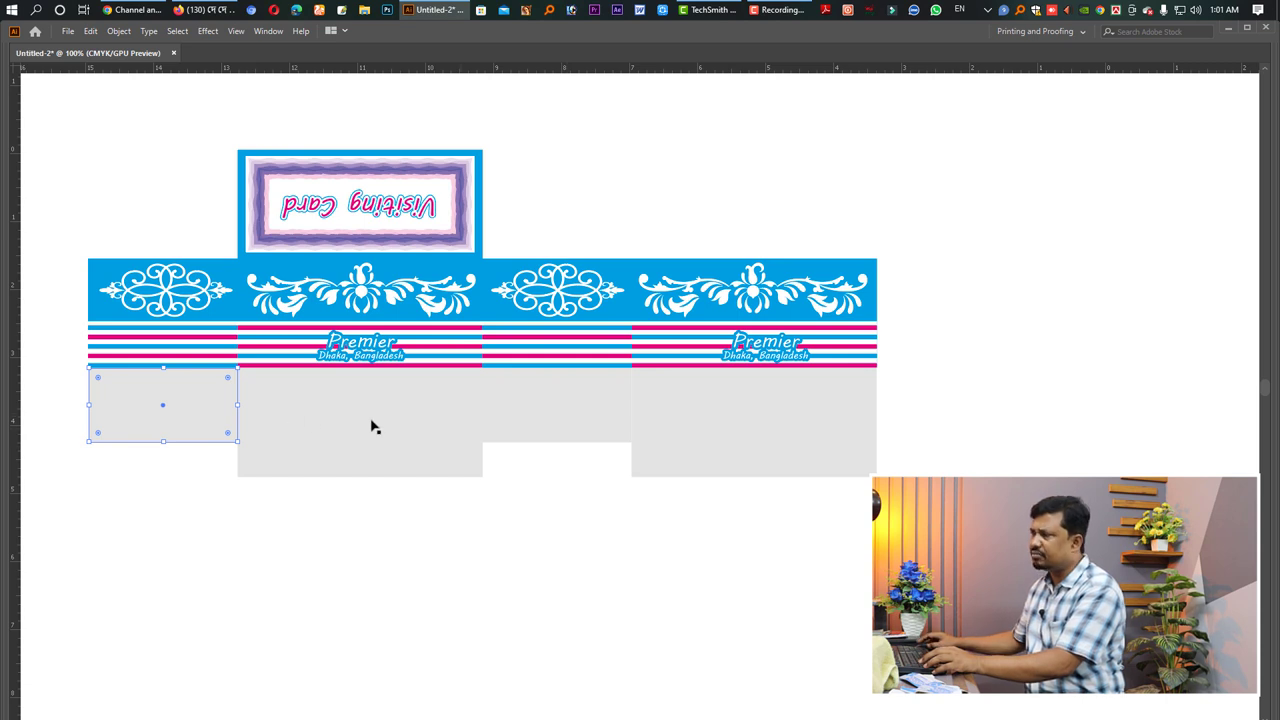
Select the leftmost grey flap and add an anchor point on its left edge
left_click(607, 438)
left_click(223, 438)
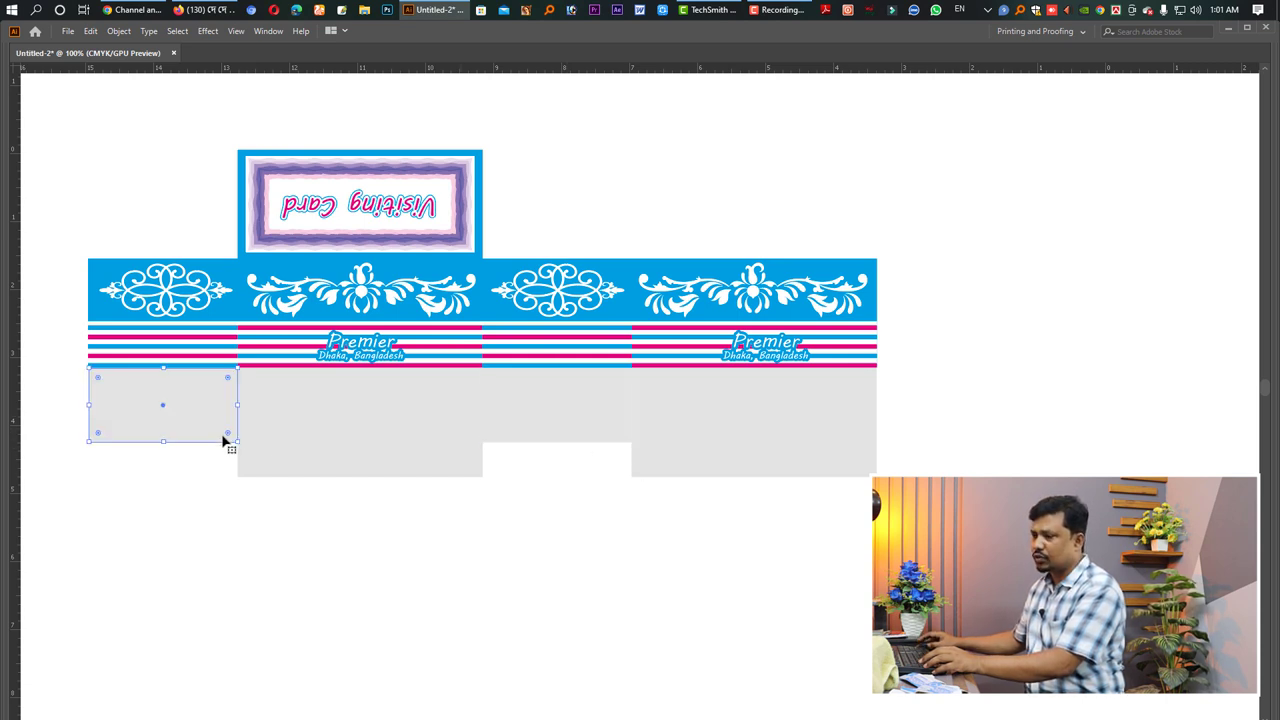
key("Tab")
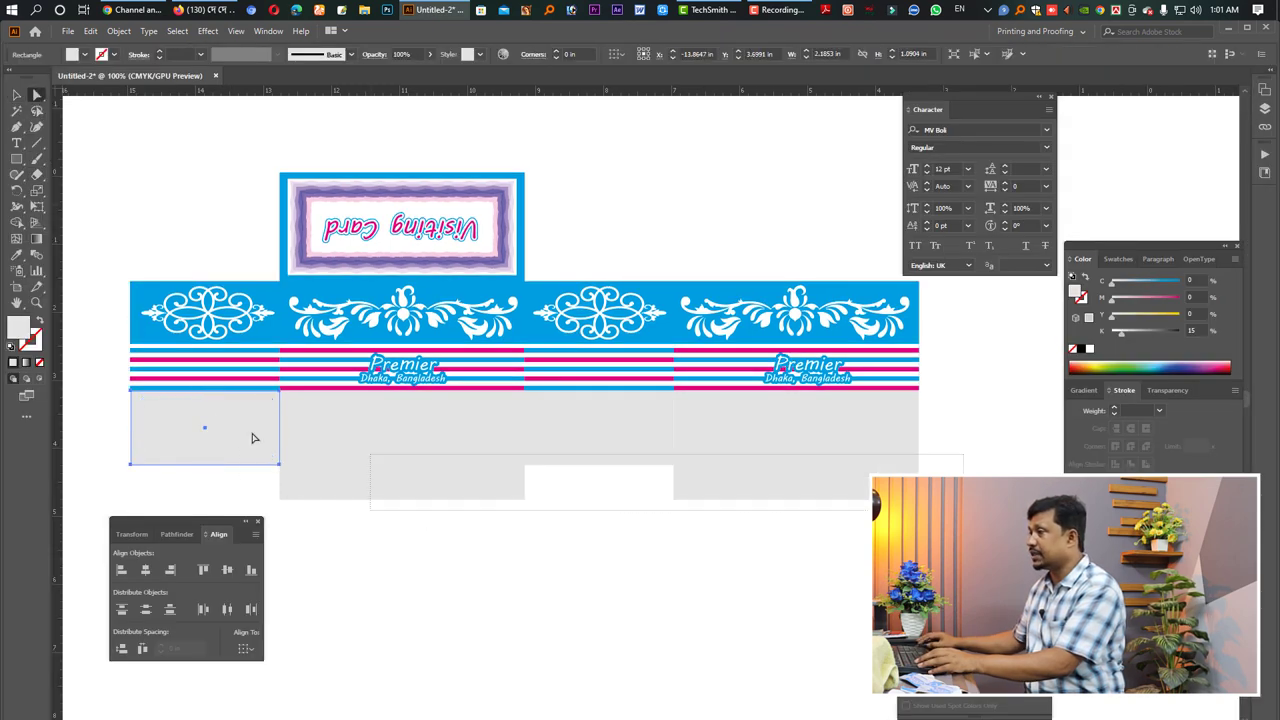
left_click(306, 457, "shift")
left_click(113, 245)
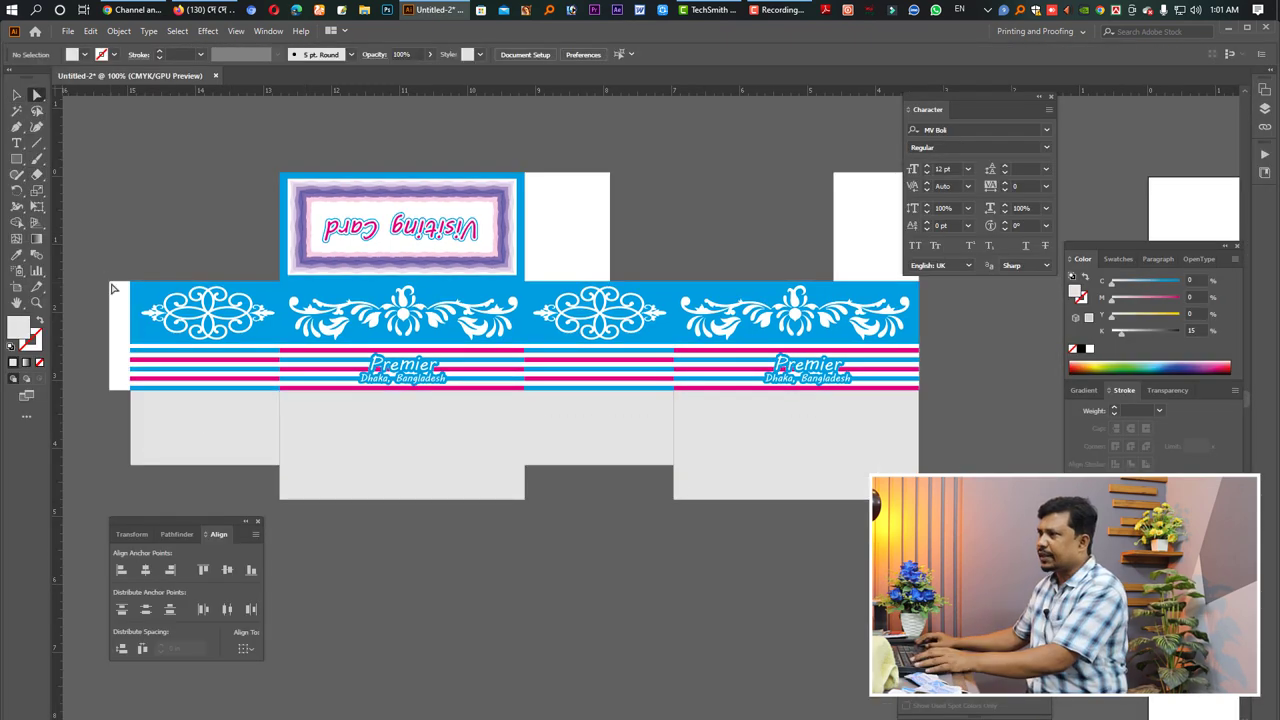
left_click(113, 289)
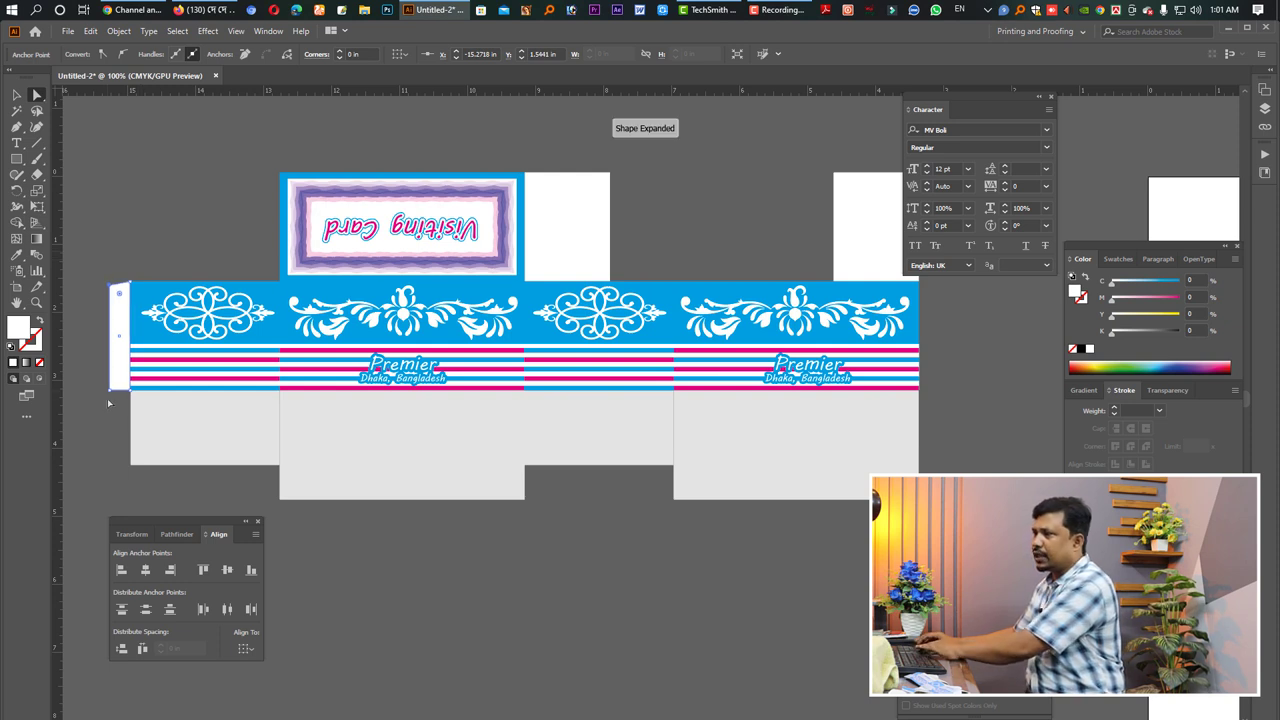
left_click(160, 455)
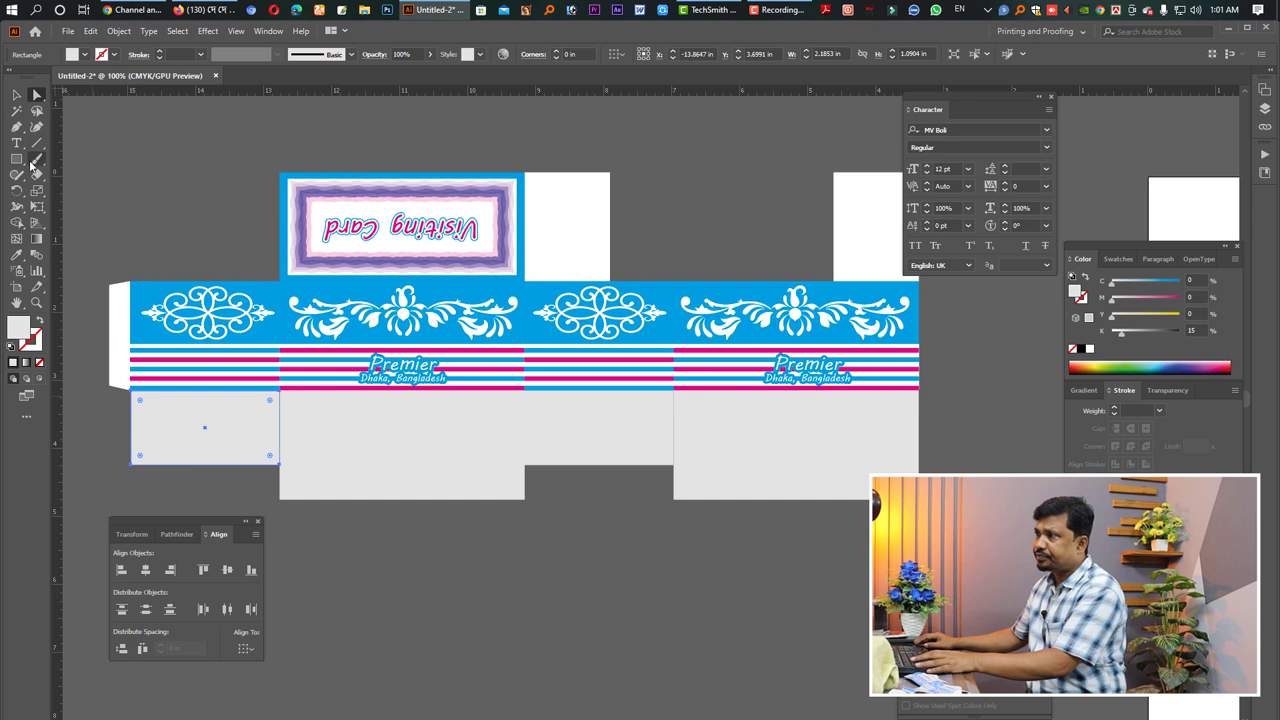
left_click_drag(16, 127, 70, 143)
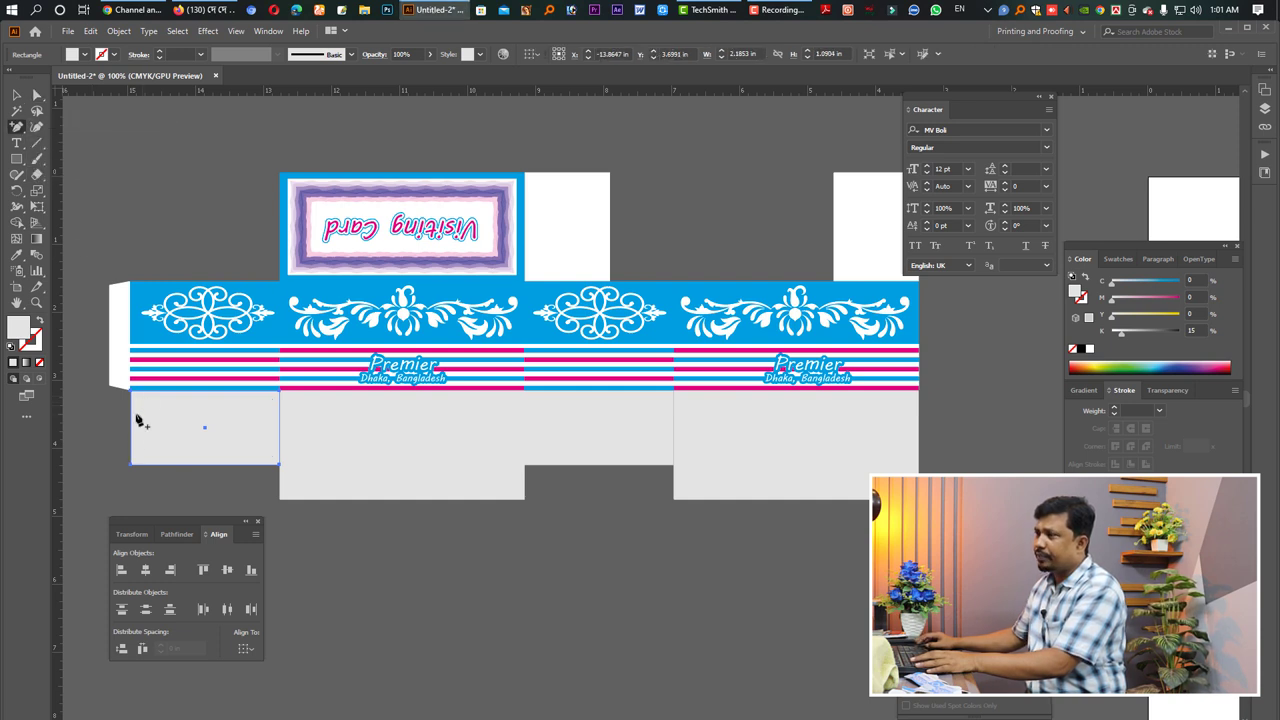
left_click(133, 449)
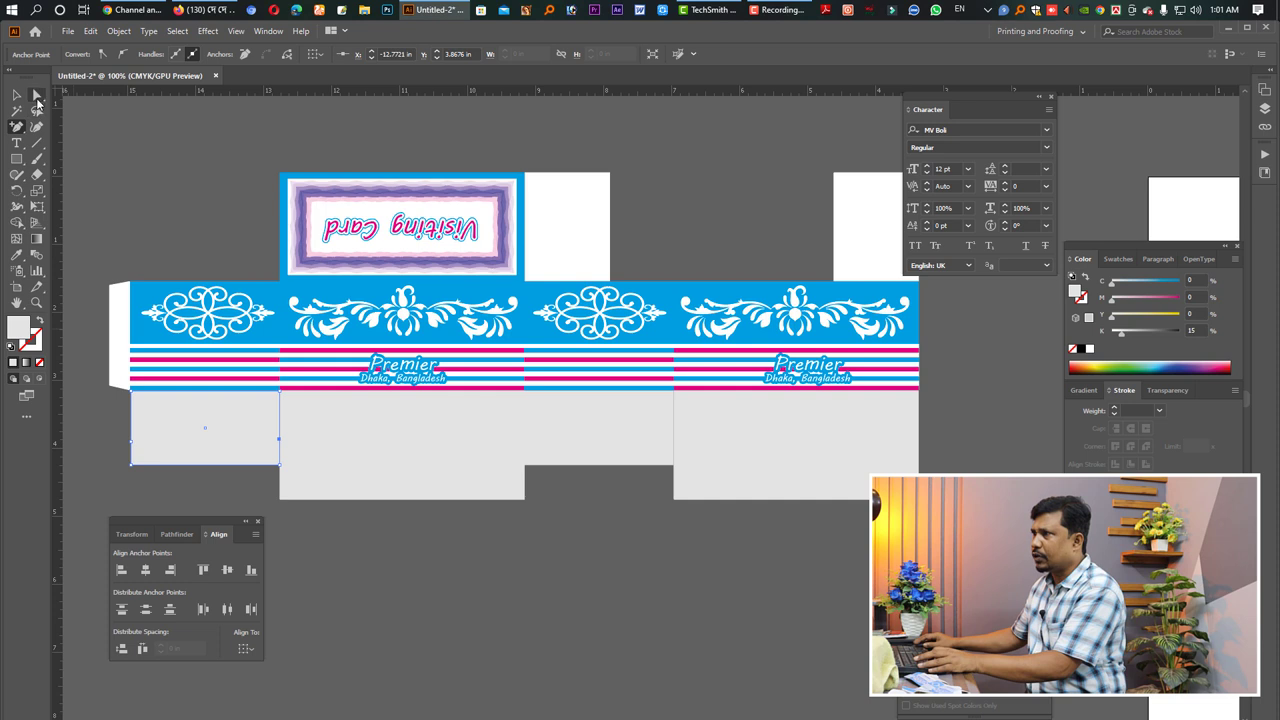
Drag the flap's bottom-right and bottom-left corners inward to taper it, then deselect
left_click(37, 96)
left_click(263, 484)
left_click(282, 475)
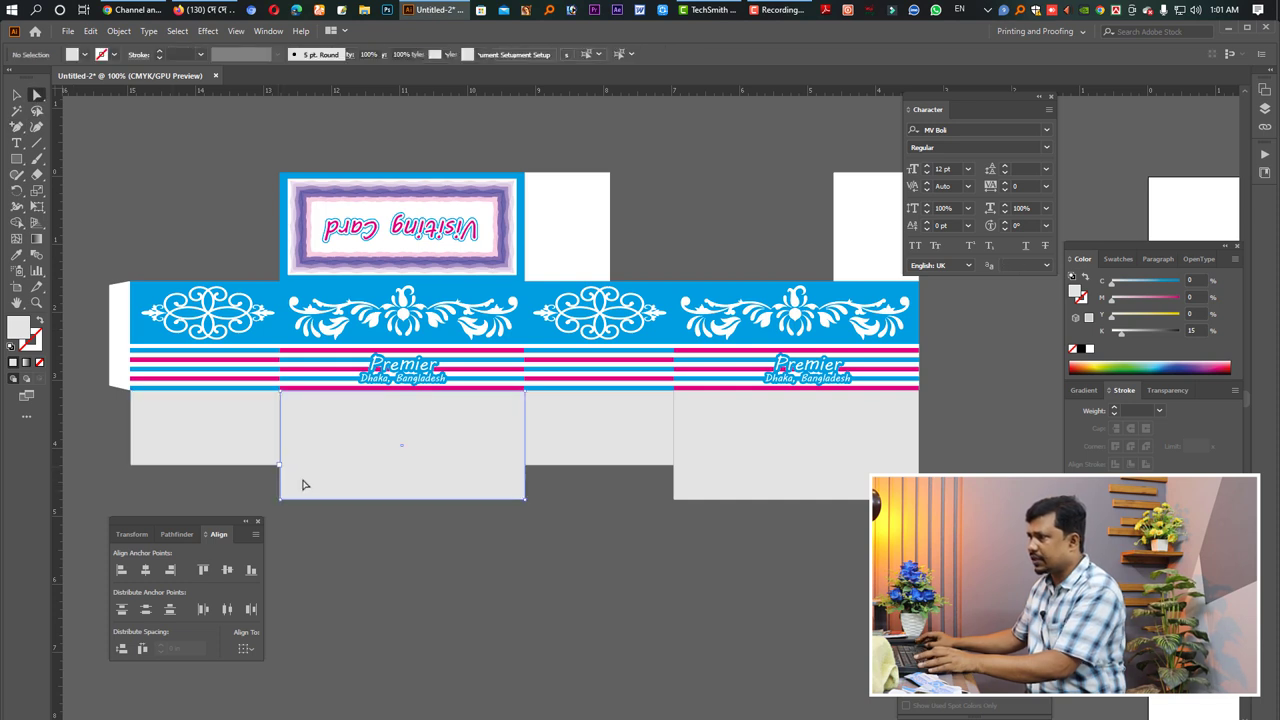
left_click(277, 470)
left_click(279, 470)
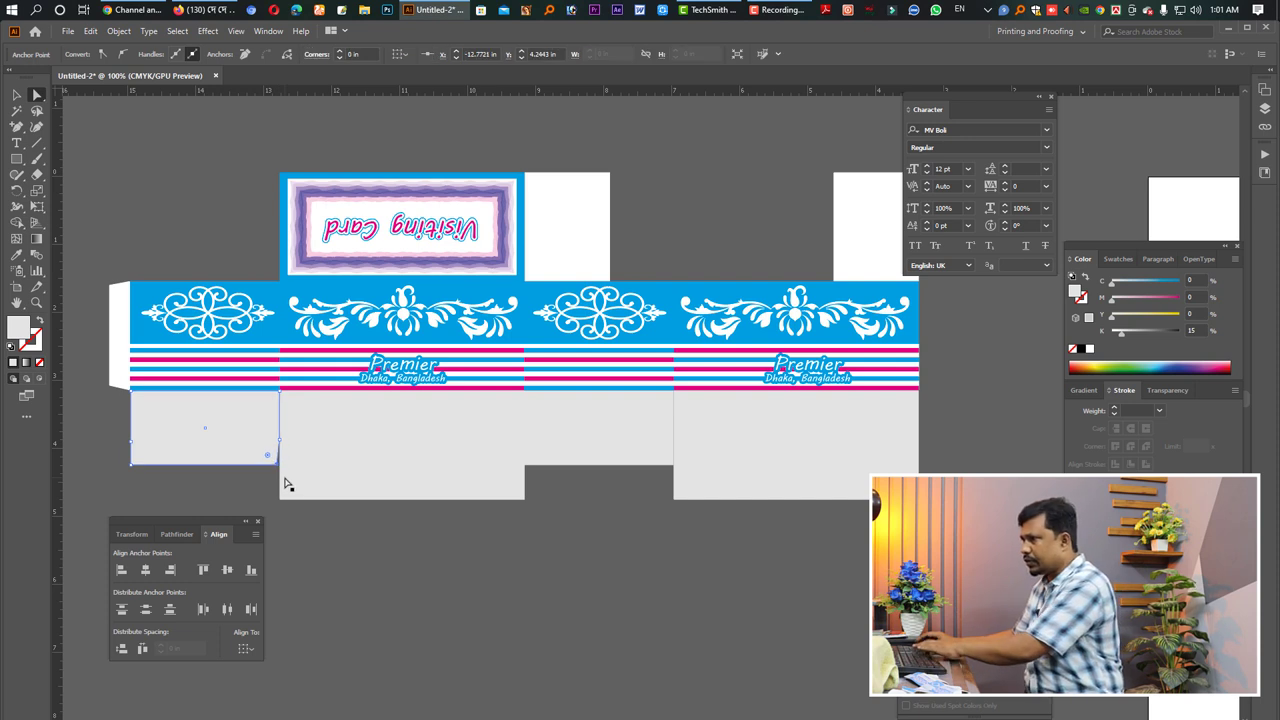
left_click_drag(281, 458, 277, 451)
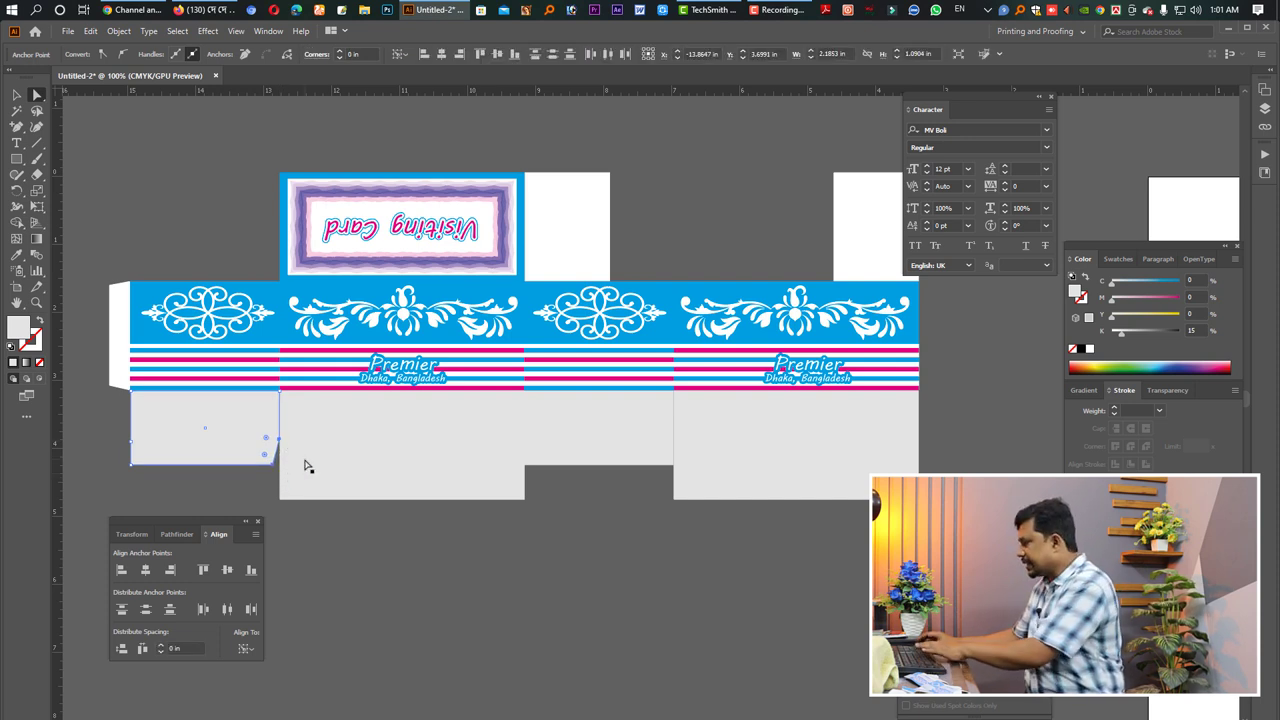
left_click_drag(131, 464, 160, 477)
left_click(144, 474)
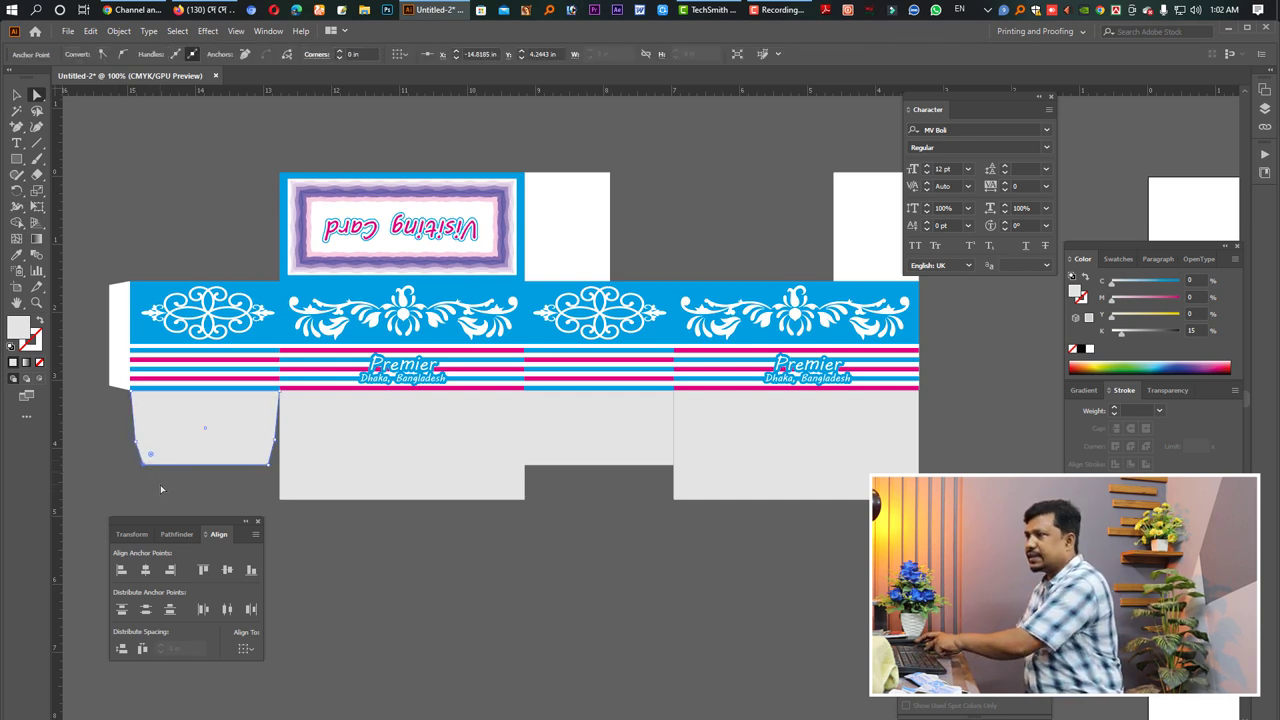
left_click(161, 487)
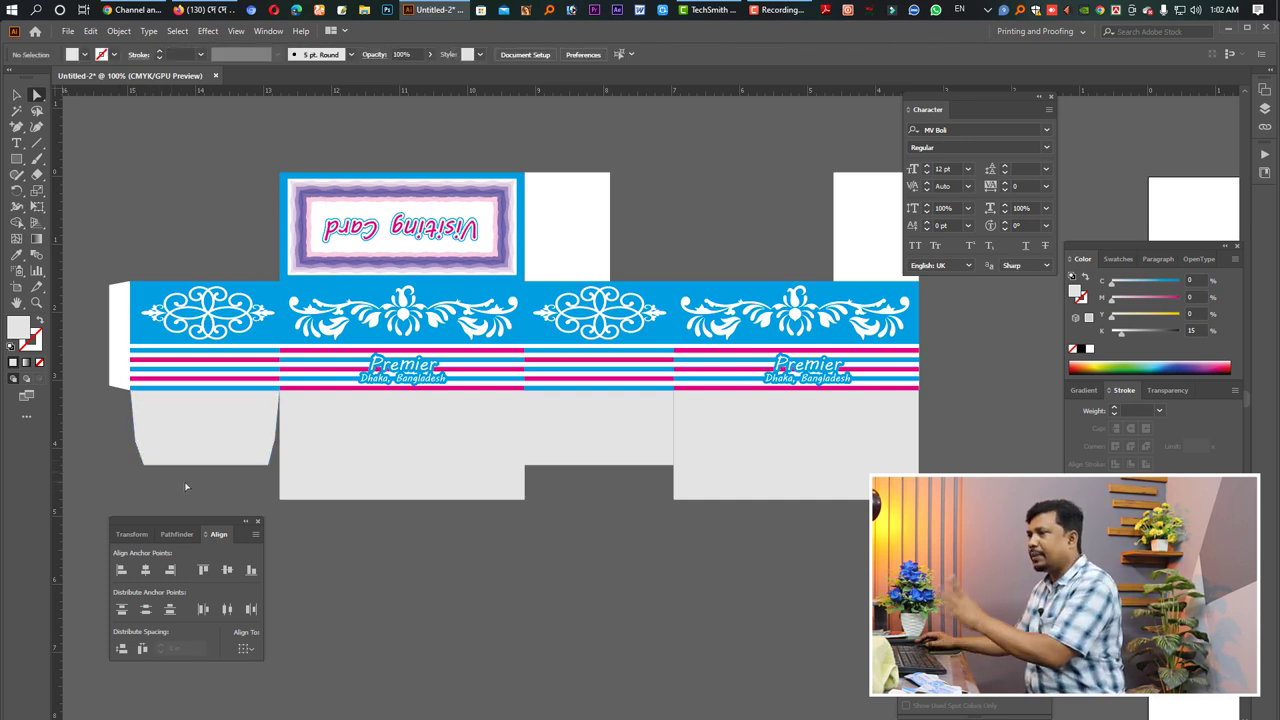
Select the small grey flap and add an anchor point on its left edge
left_click(257, 466)
left_click(286, 492)
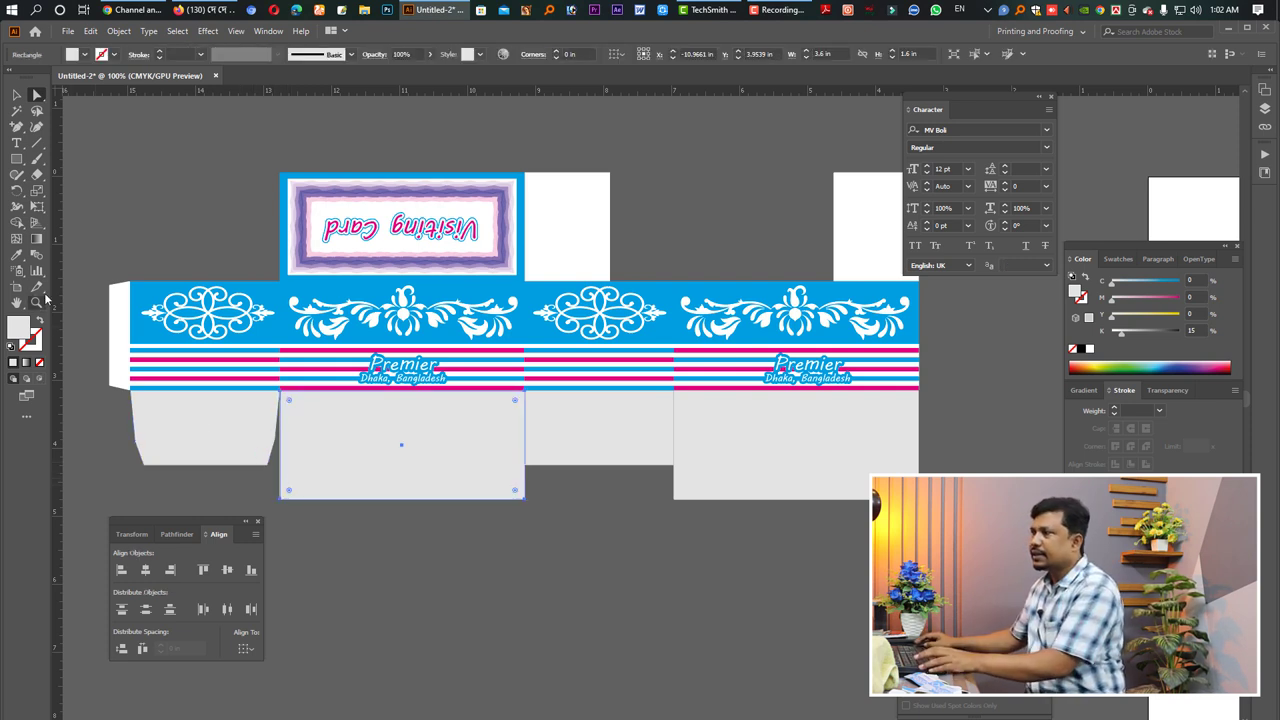
left_click(534, 463)
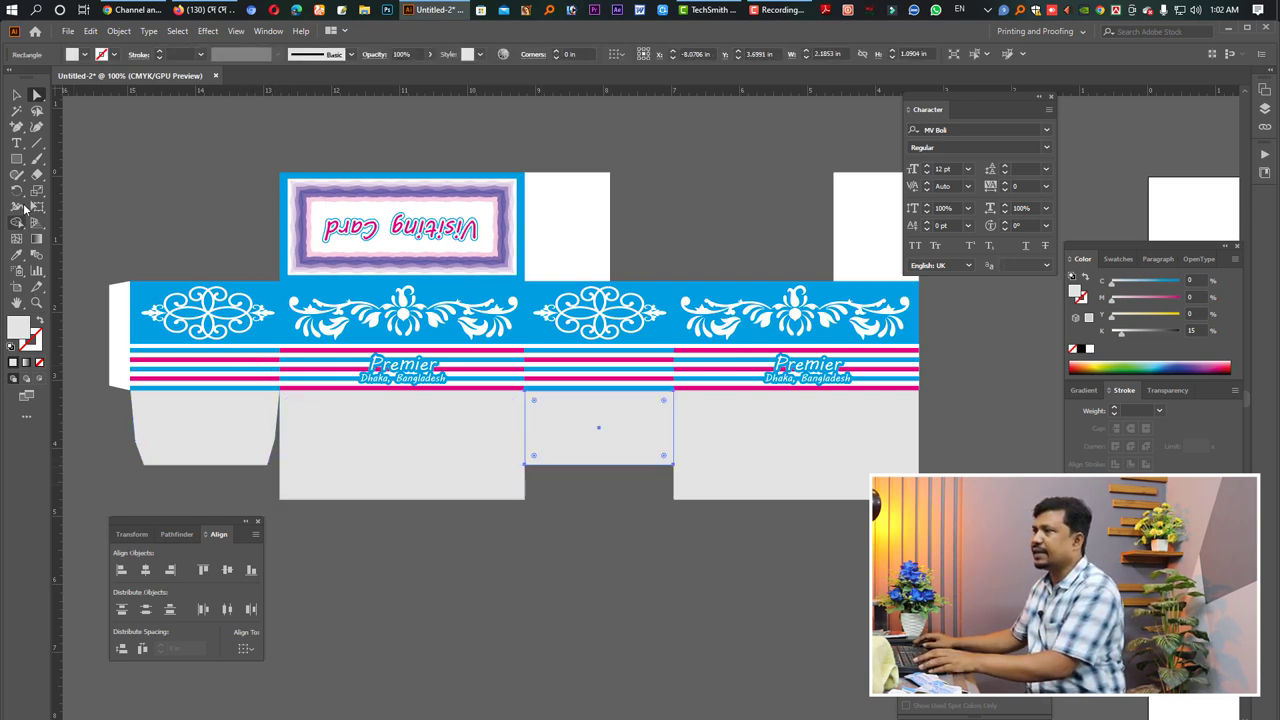
left_click(16, 126)
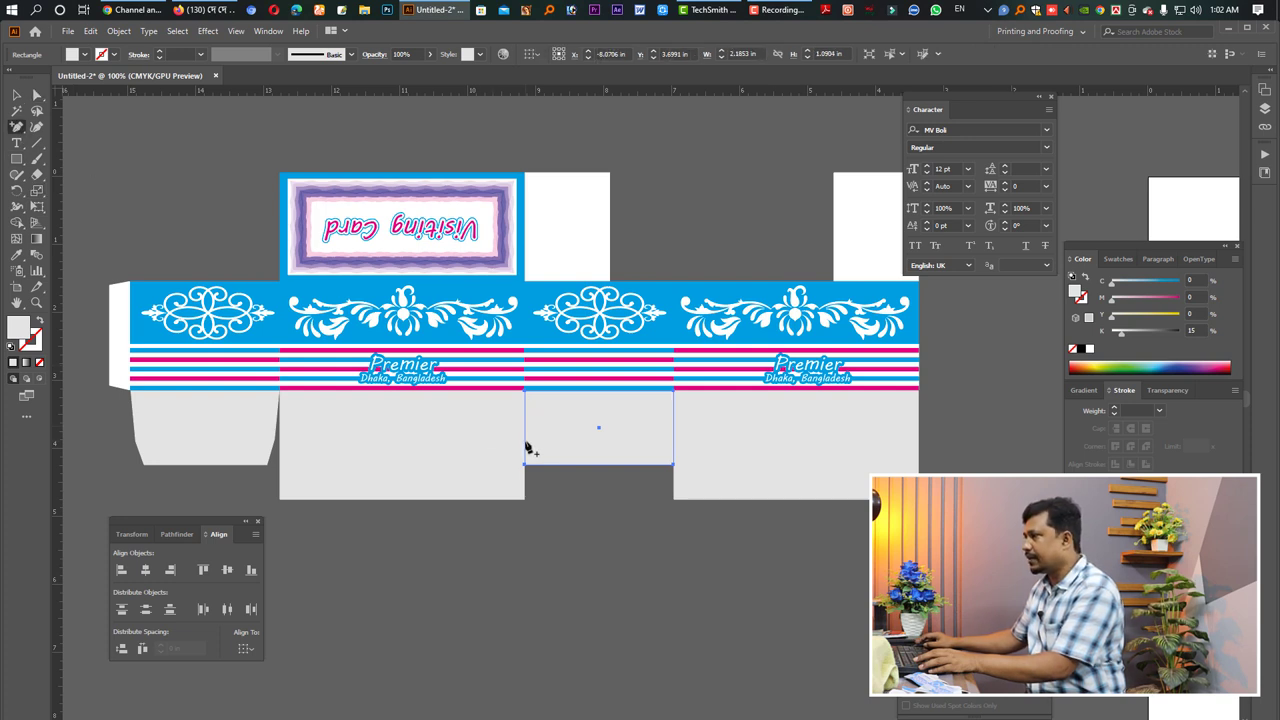
left_click(526, 442)
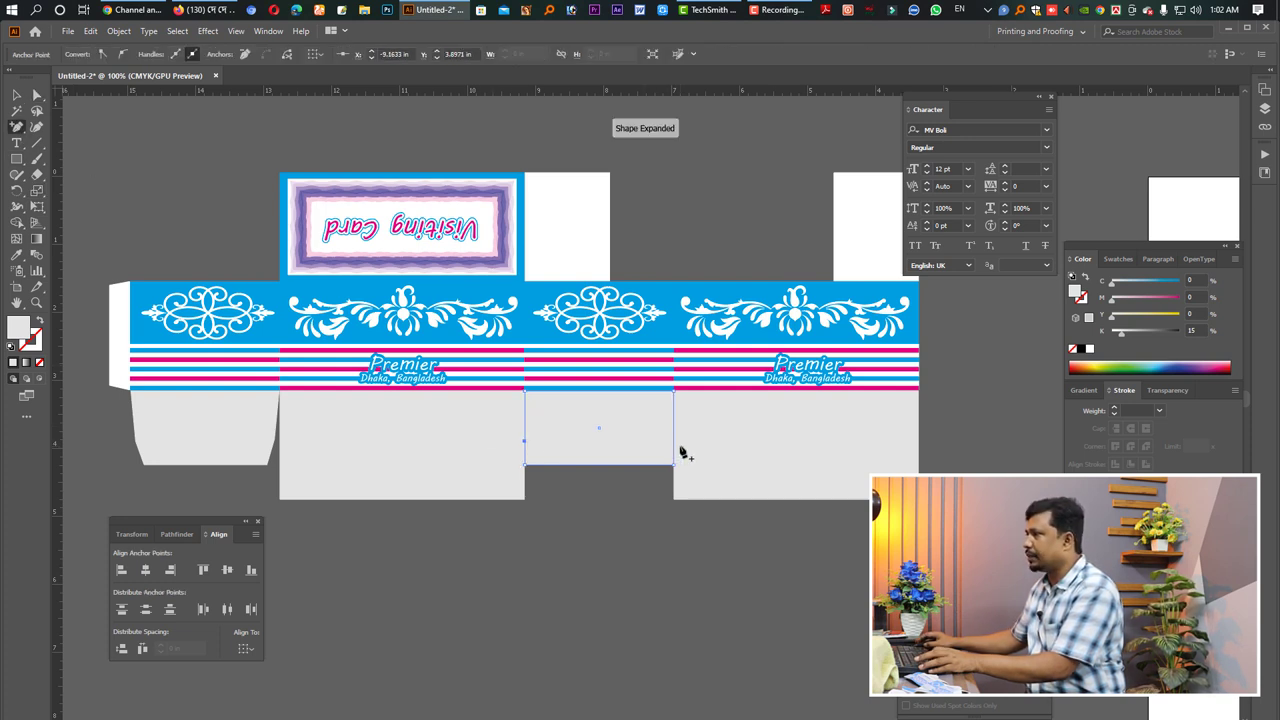
Slant the small flap's bottom-left corner inward, undoing an accidental corner rounding
key("a")
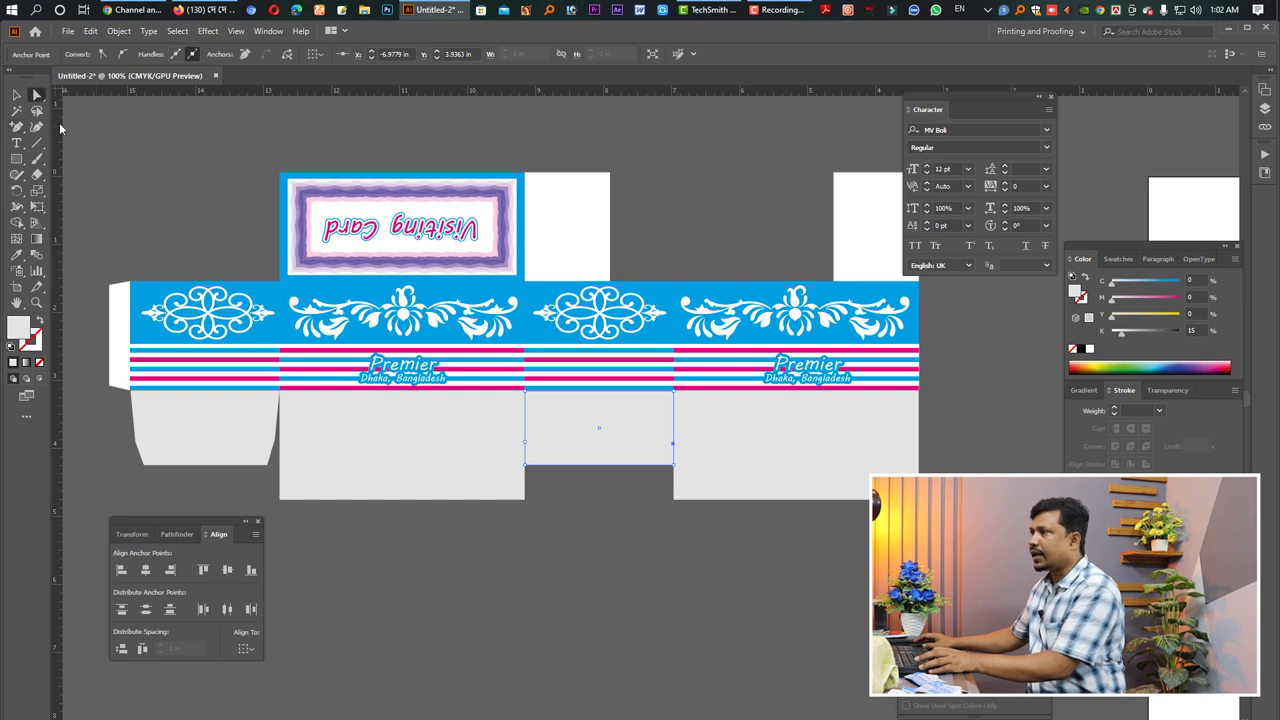
left_click(554, 479)
left_click(526, 467)
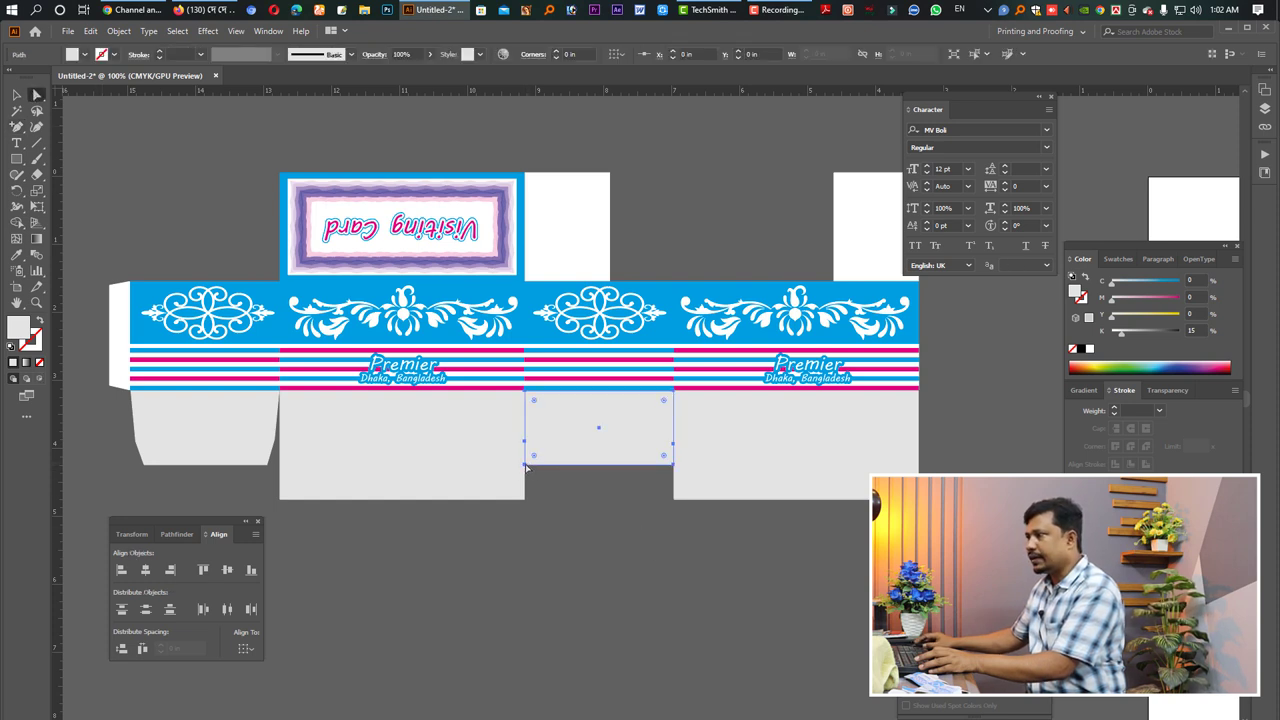
left_click(525, 466)
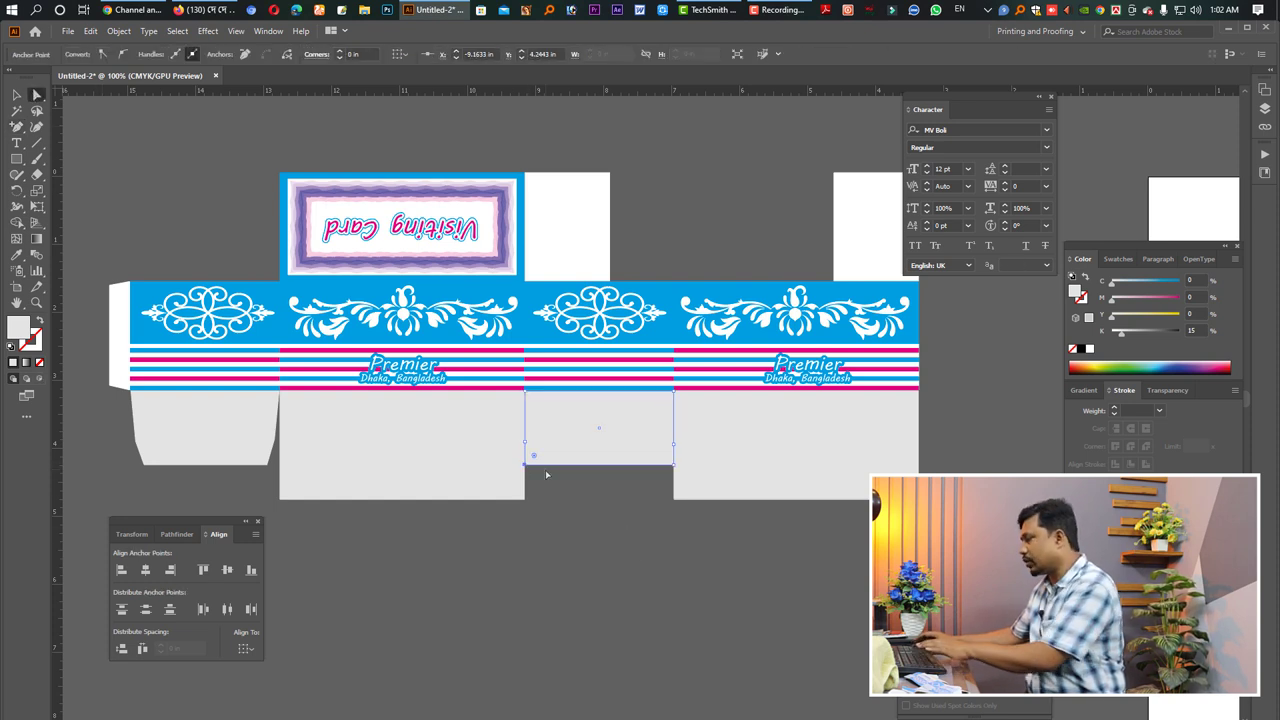
left_click(530, 466)
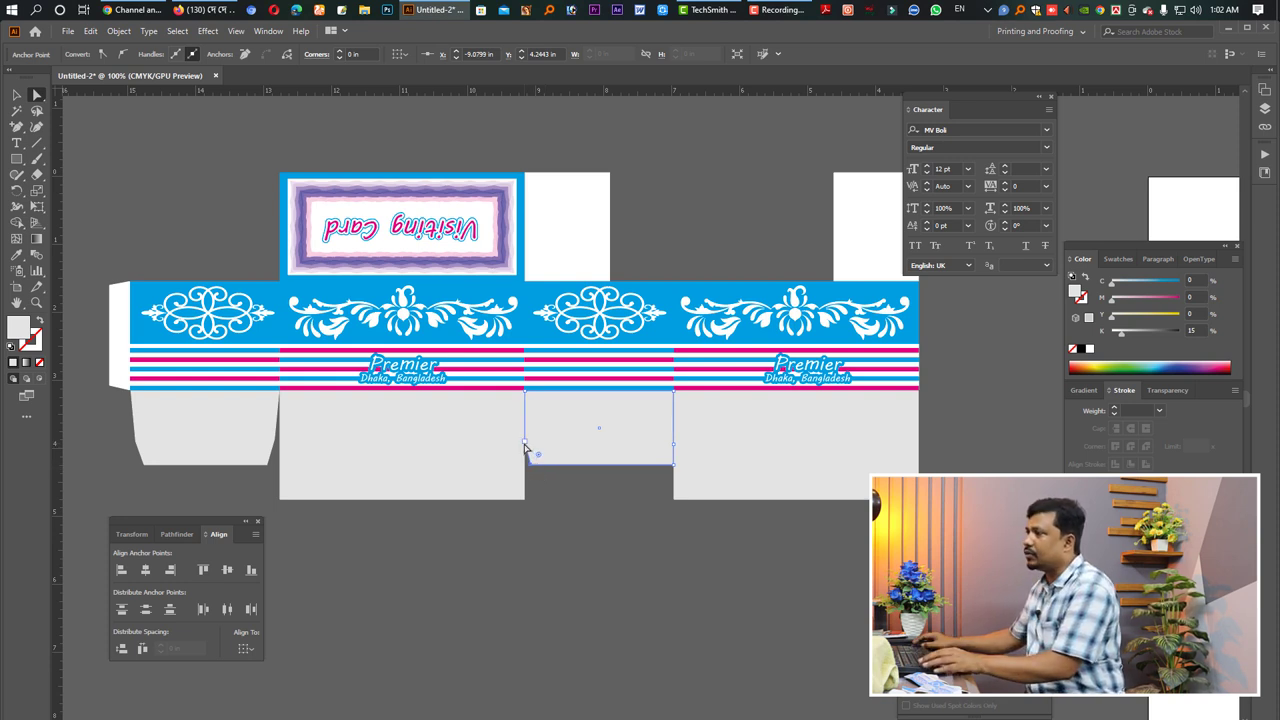
left_click_drag(528, 450, 534, 446)
key("ctrl+z")
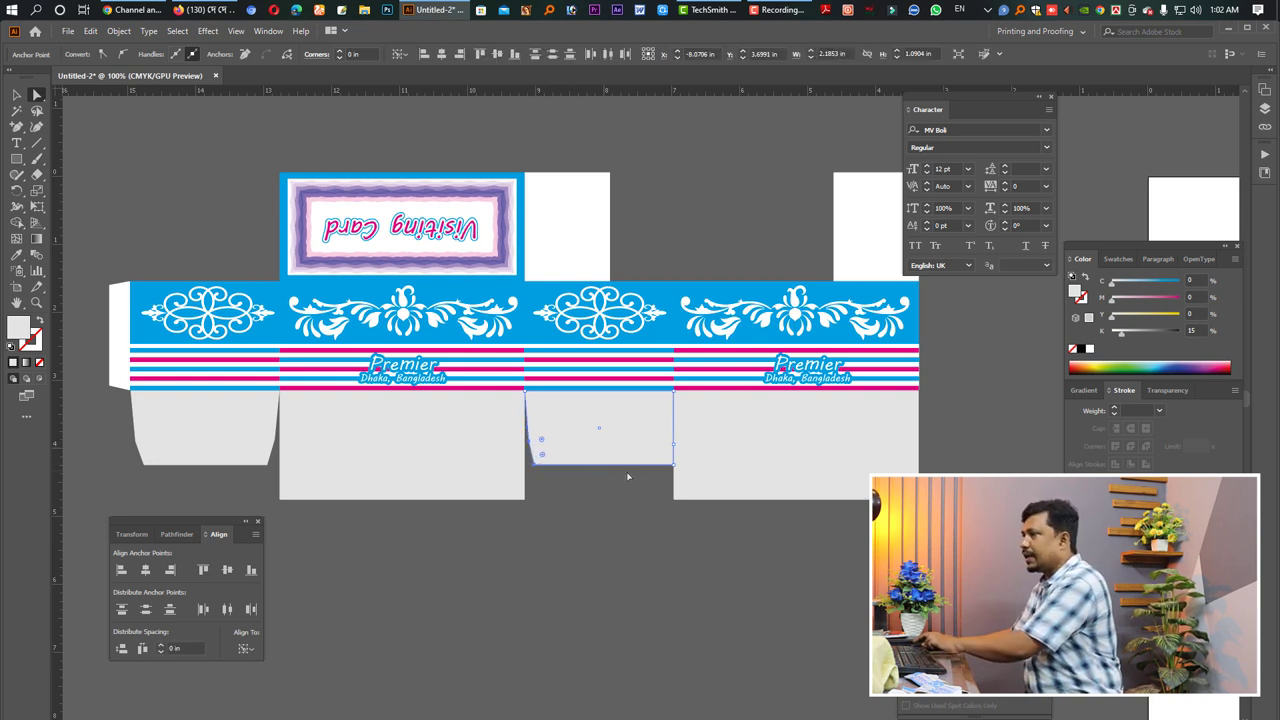
Nudge the flap's bottom-right anchor inward, then zoom out to the whole dieline
left_click(672, 460)
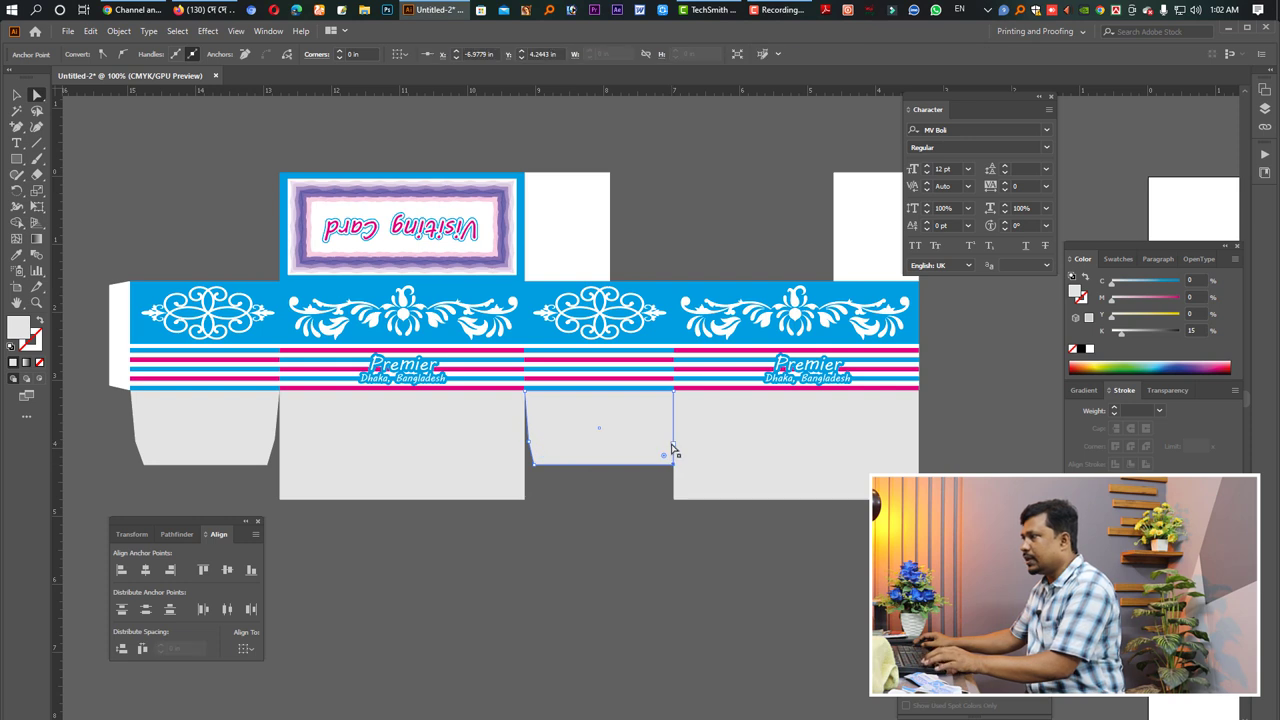
key("Left")
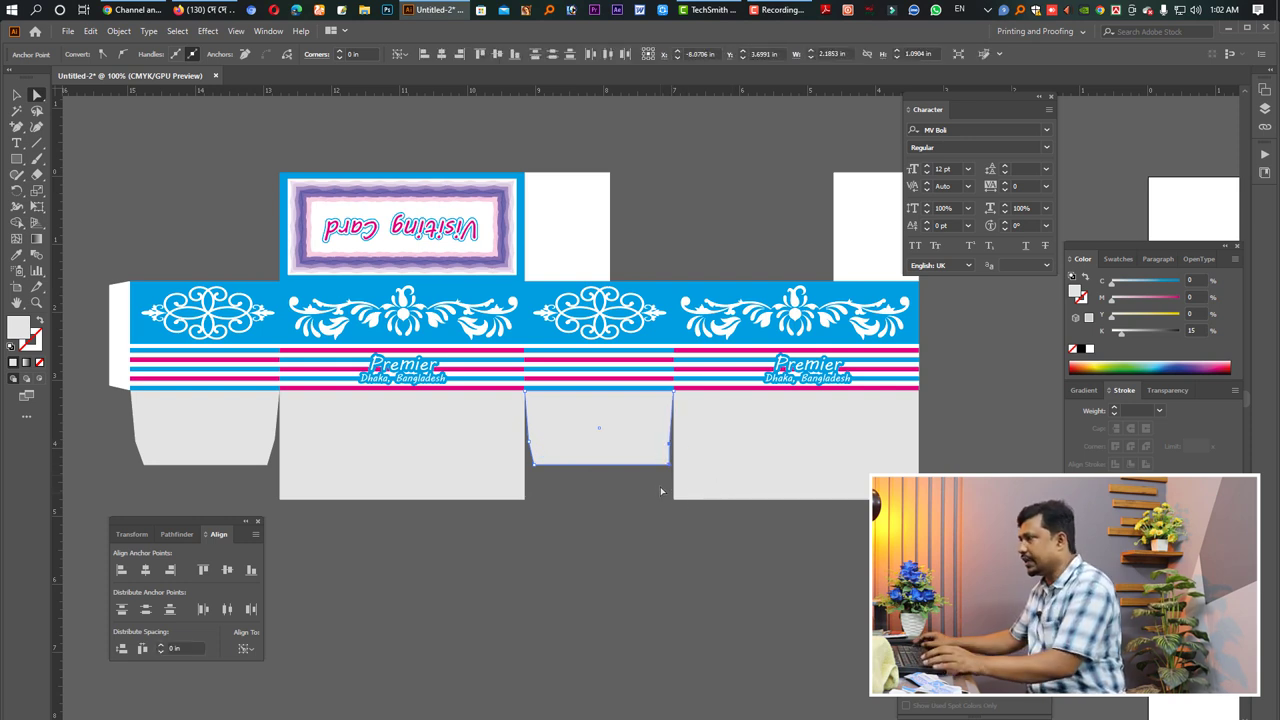
left_click(671, 464)
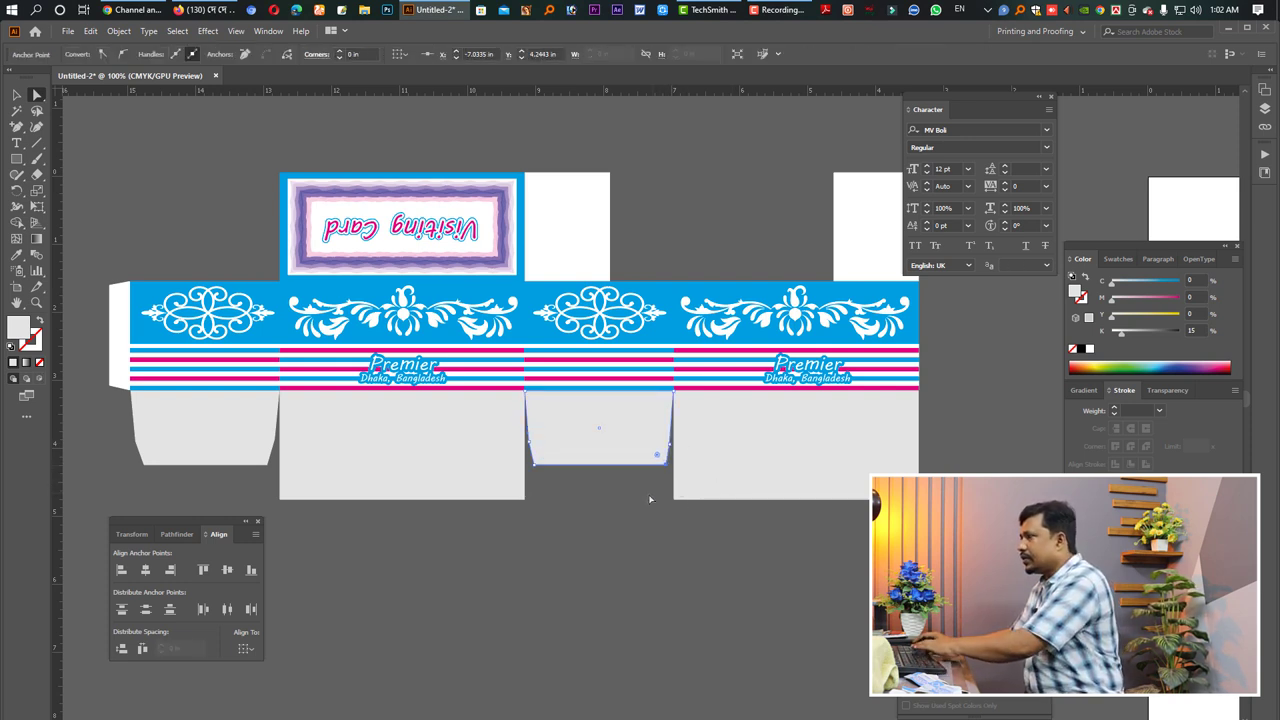
left_click(652, 510)
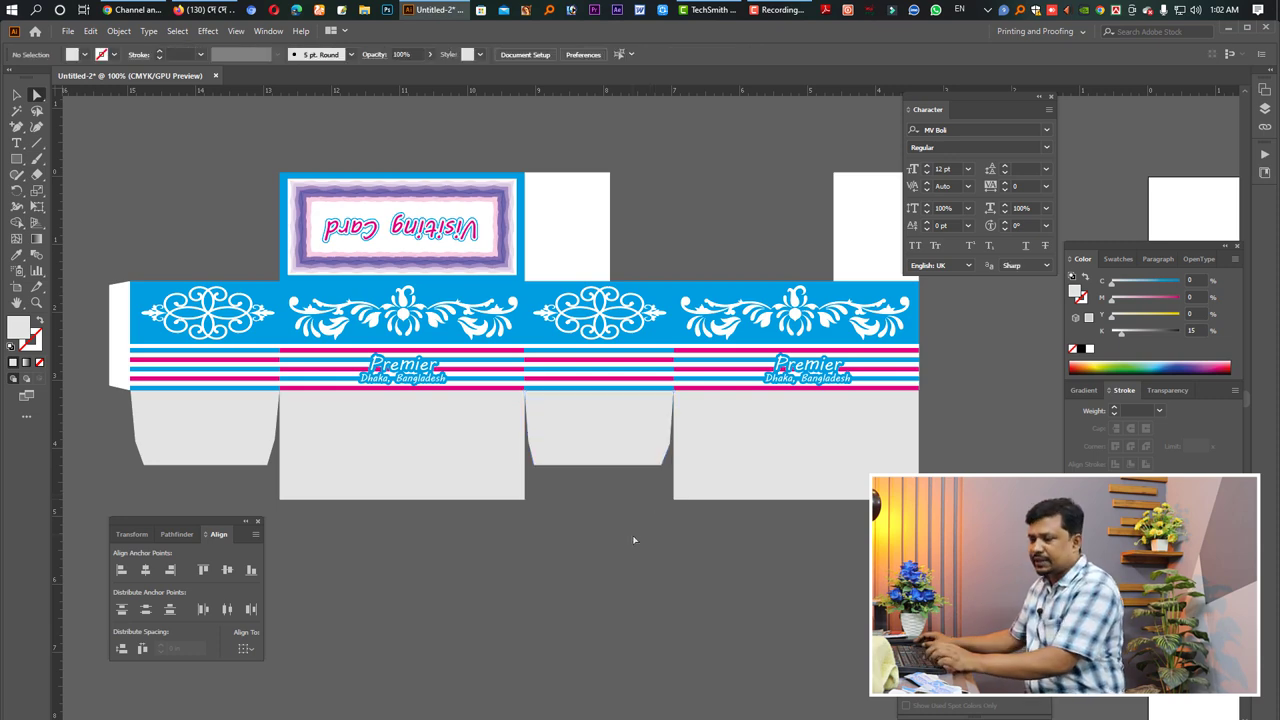
left_click(686, 529, "ctrl+alt")
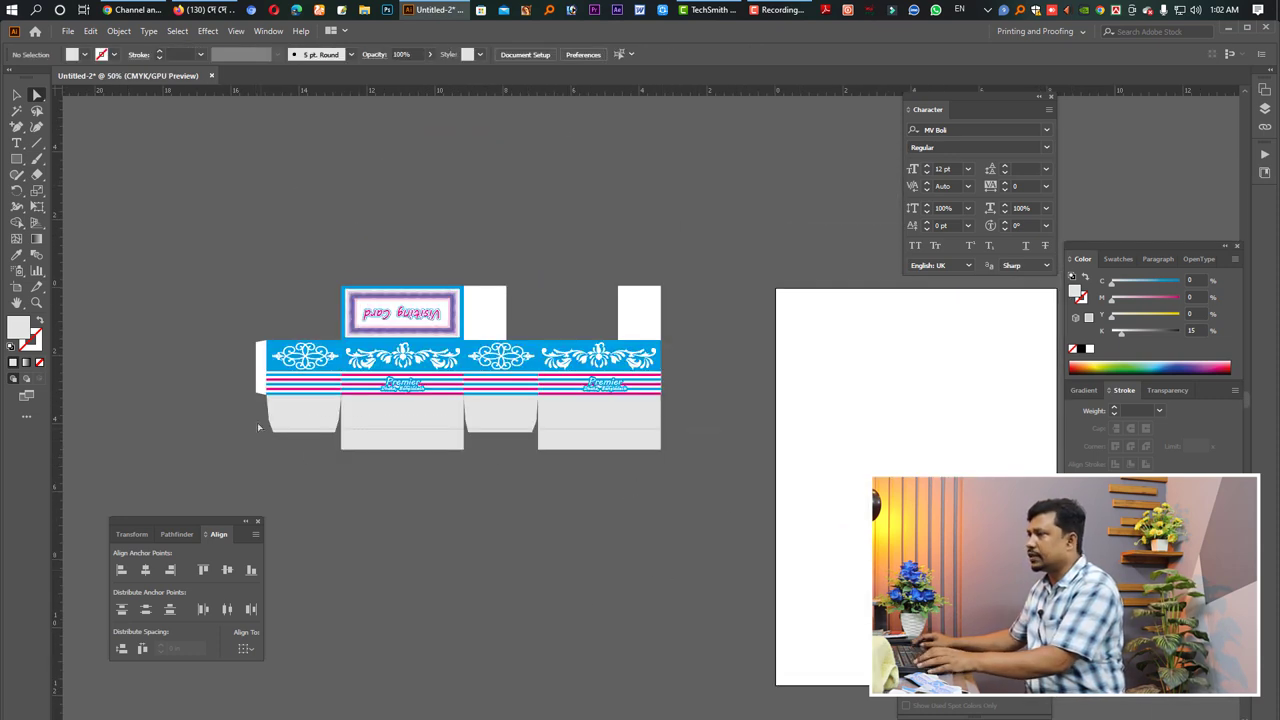
Make all the lower grey flaps white by setting their fill K to 0
left_click_drag(730, 503, 257, 422)
left_click_drag(1065, 332, 1062, 333)
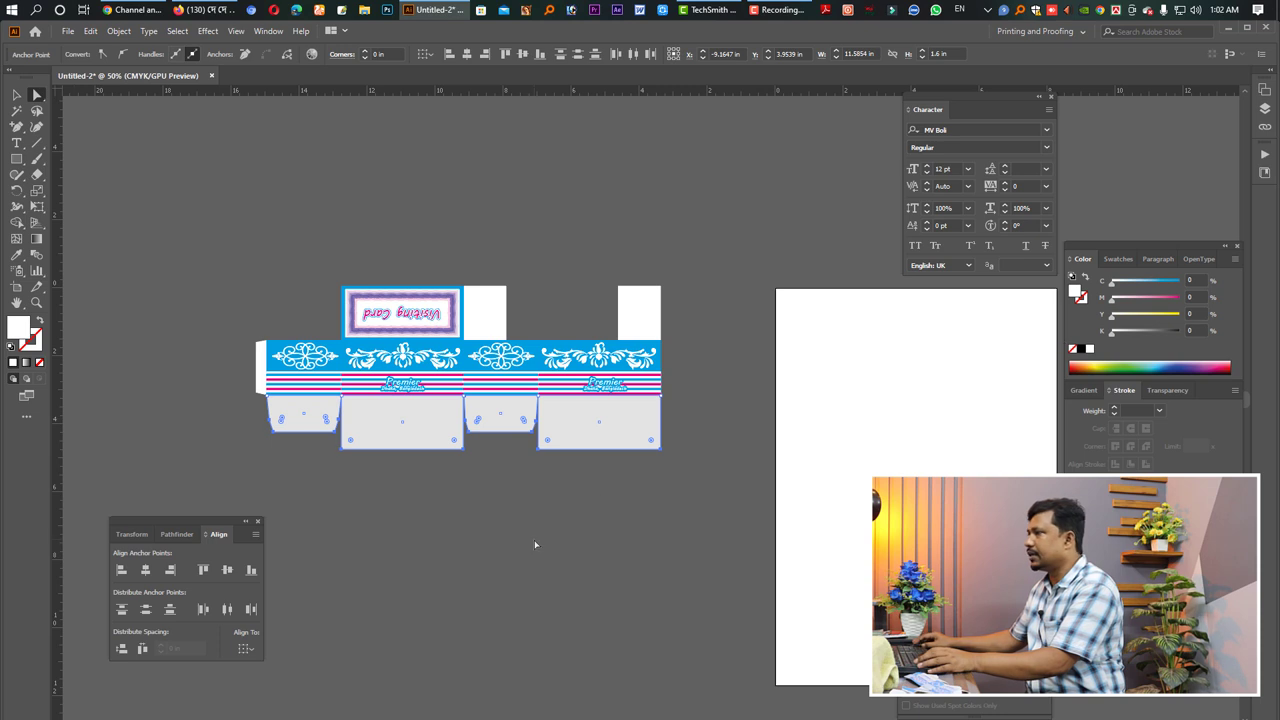
left_click(541, 550)
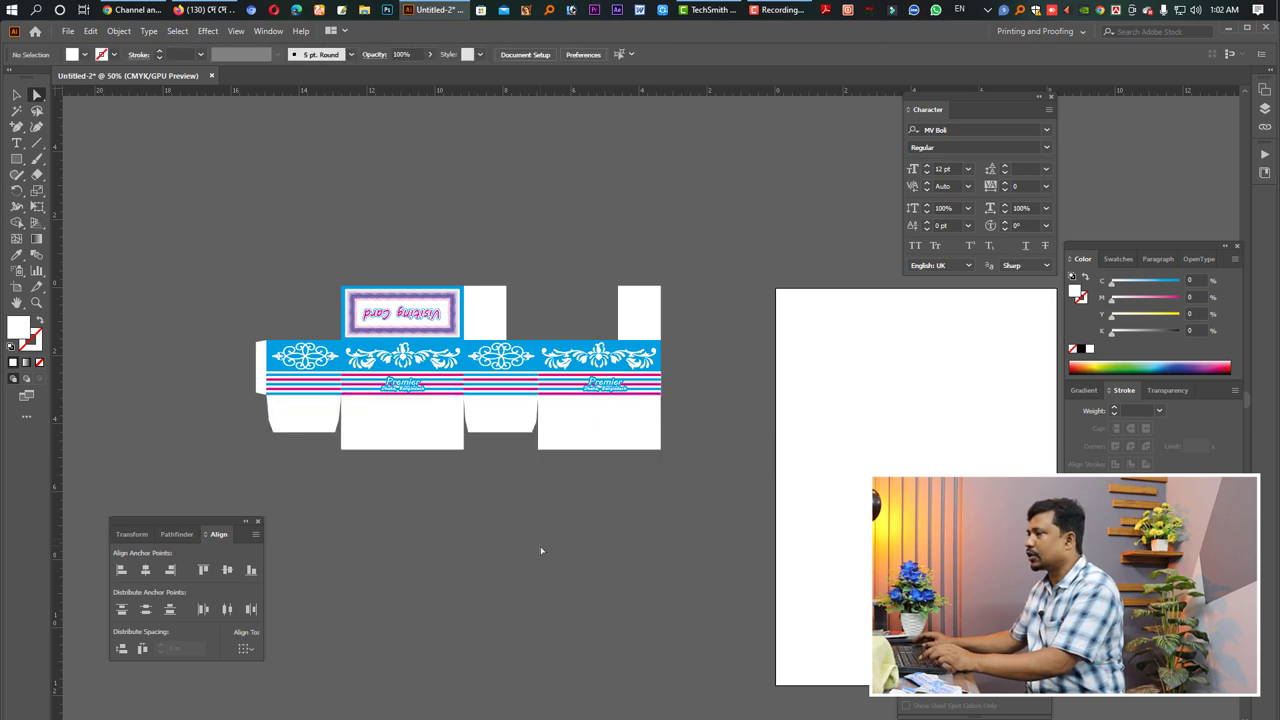
Paste a blue tab behind the Visiting Card panel, slant its top corners, and preview
left_click(16, 95)
key("ctrl+b")
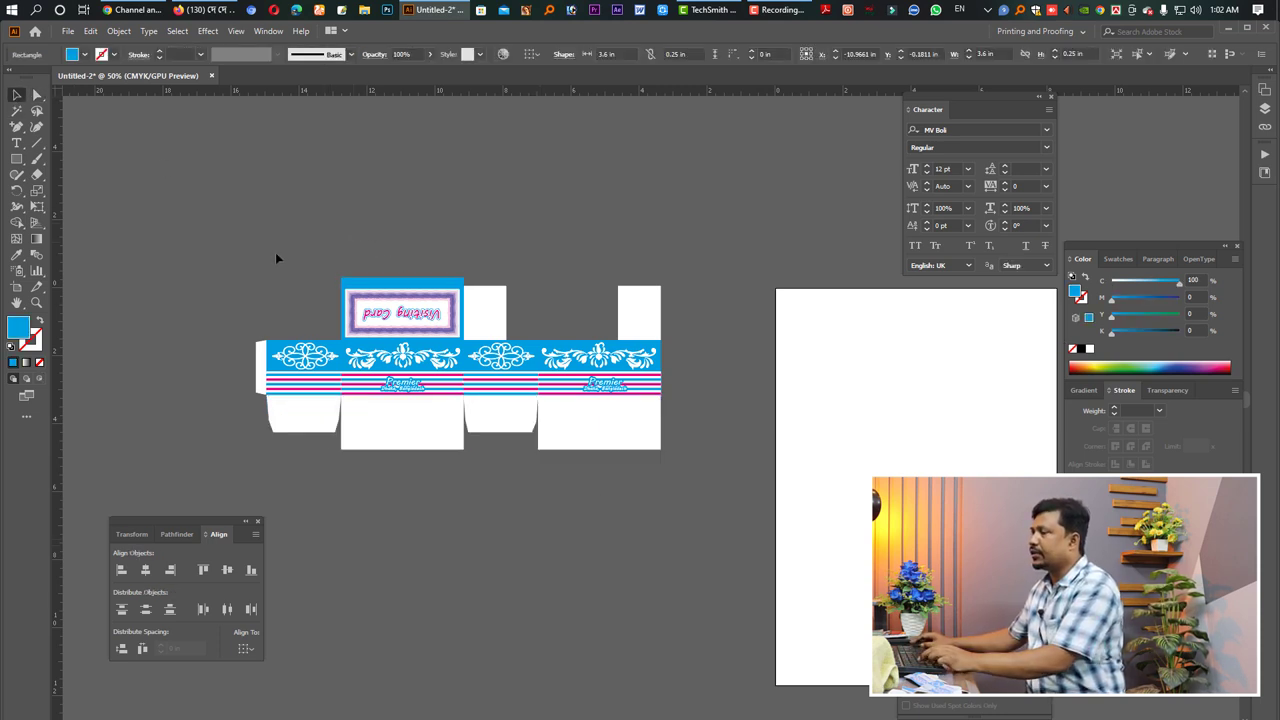
left_click(268, 237)
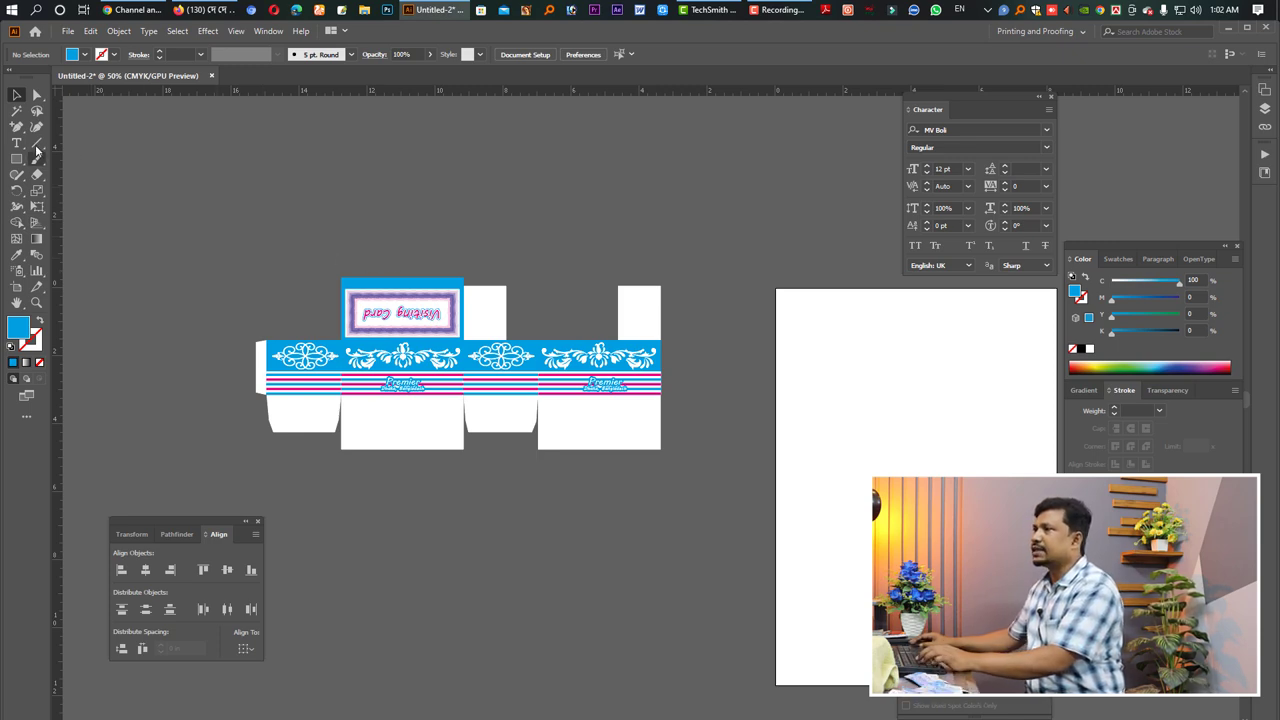
left_click(38, 97)
left_click_drag(523, 292, 319, 299)
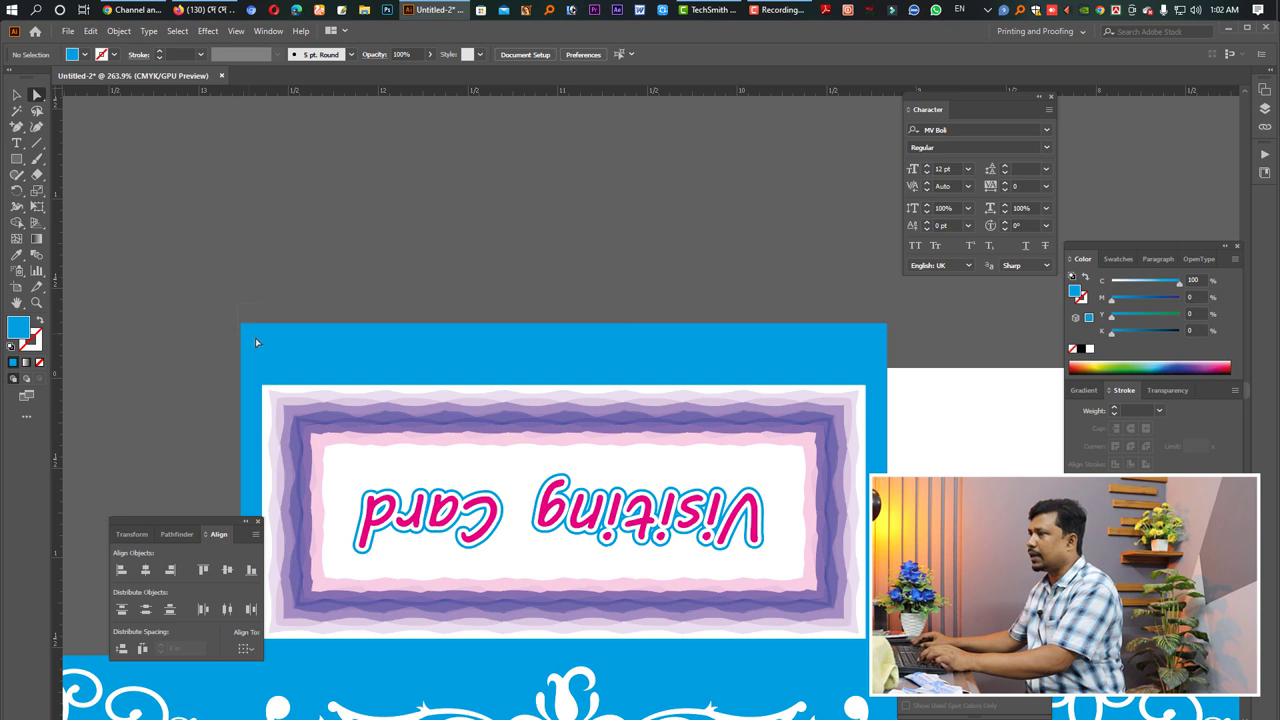
left_click(293, 341)
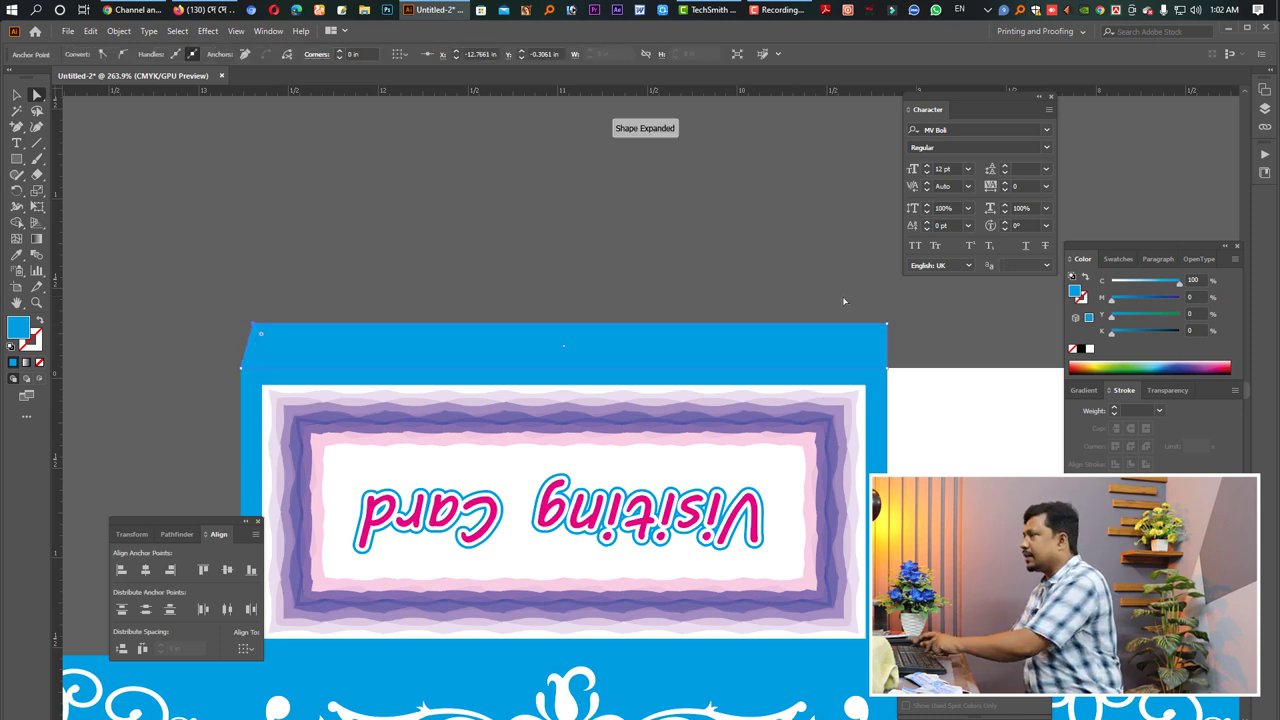
left_click(893, 323)
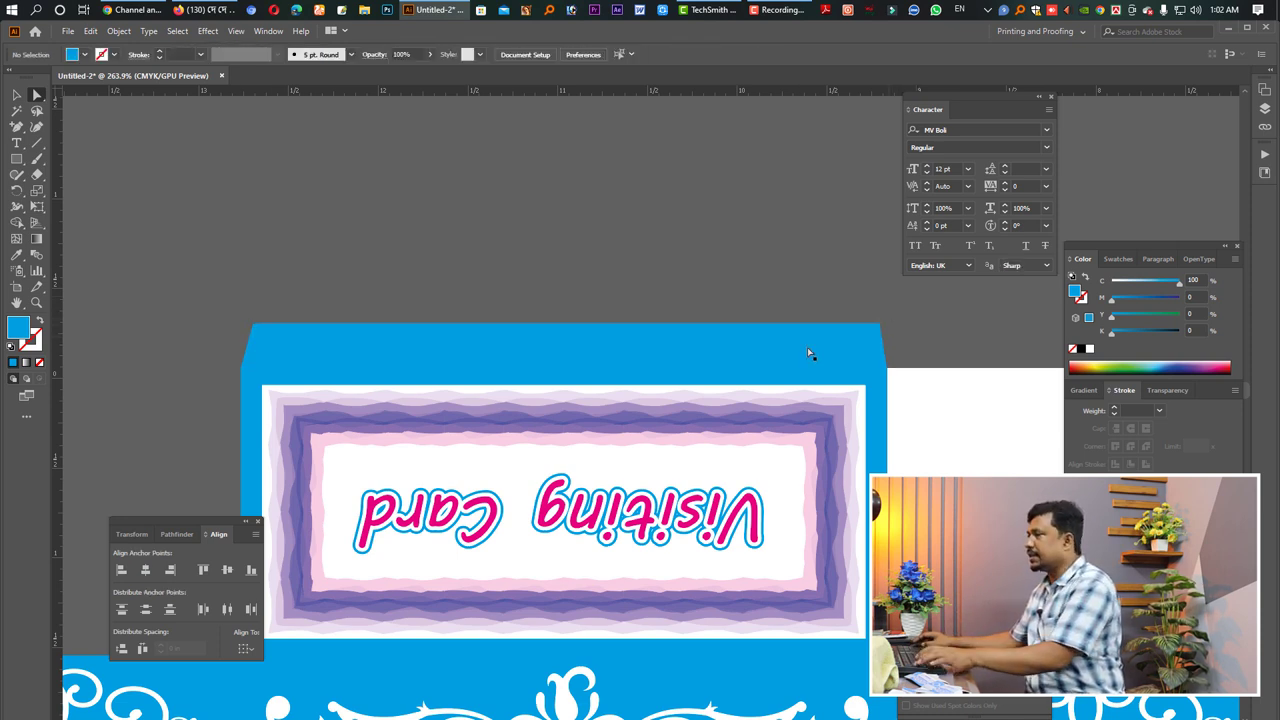
key("Tab")
scroll(900, 390, "down", 2)
scroll(780, 400, "down", 2)
scroll(755, 339, "down", 2)
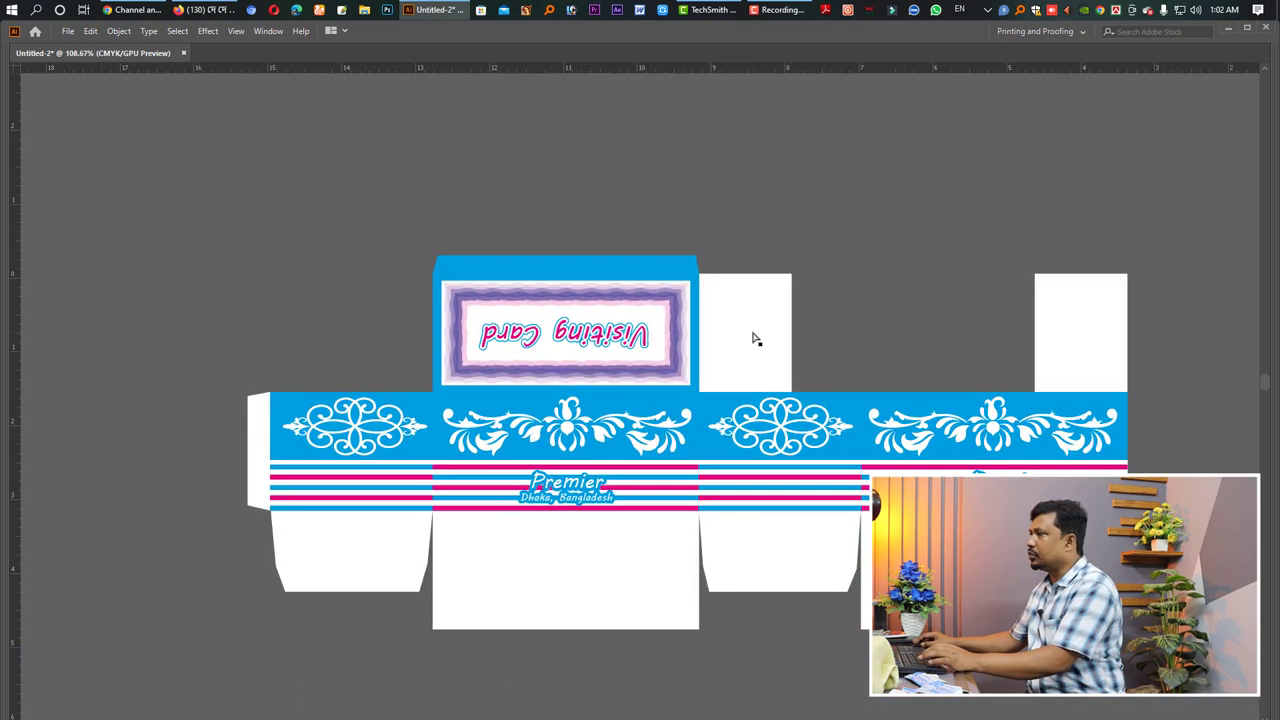
scroll(789, 370, "down", 2)
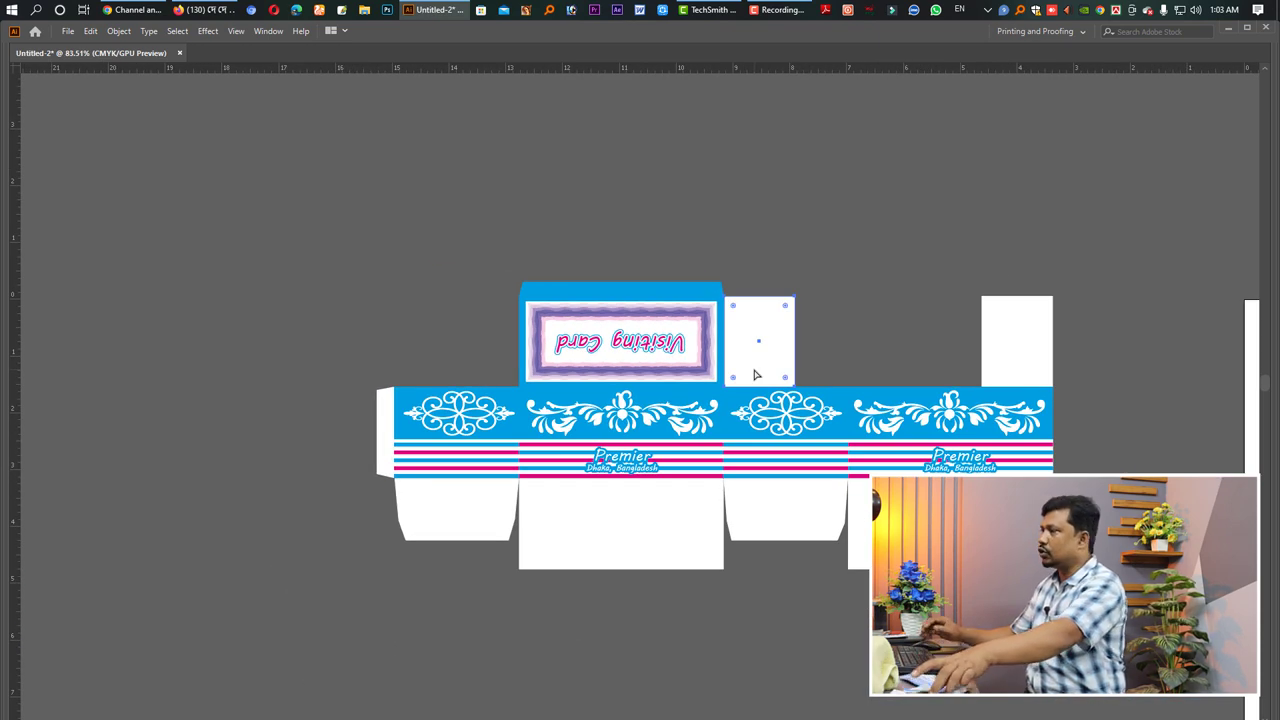